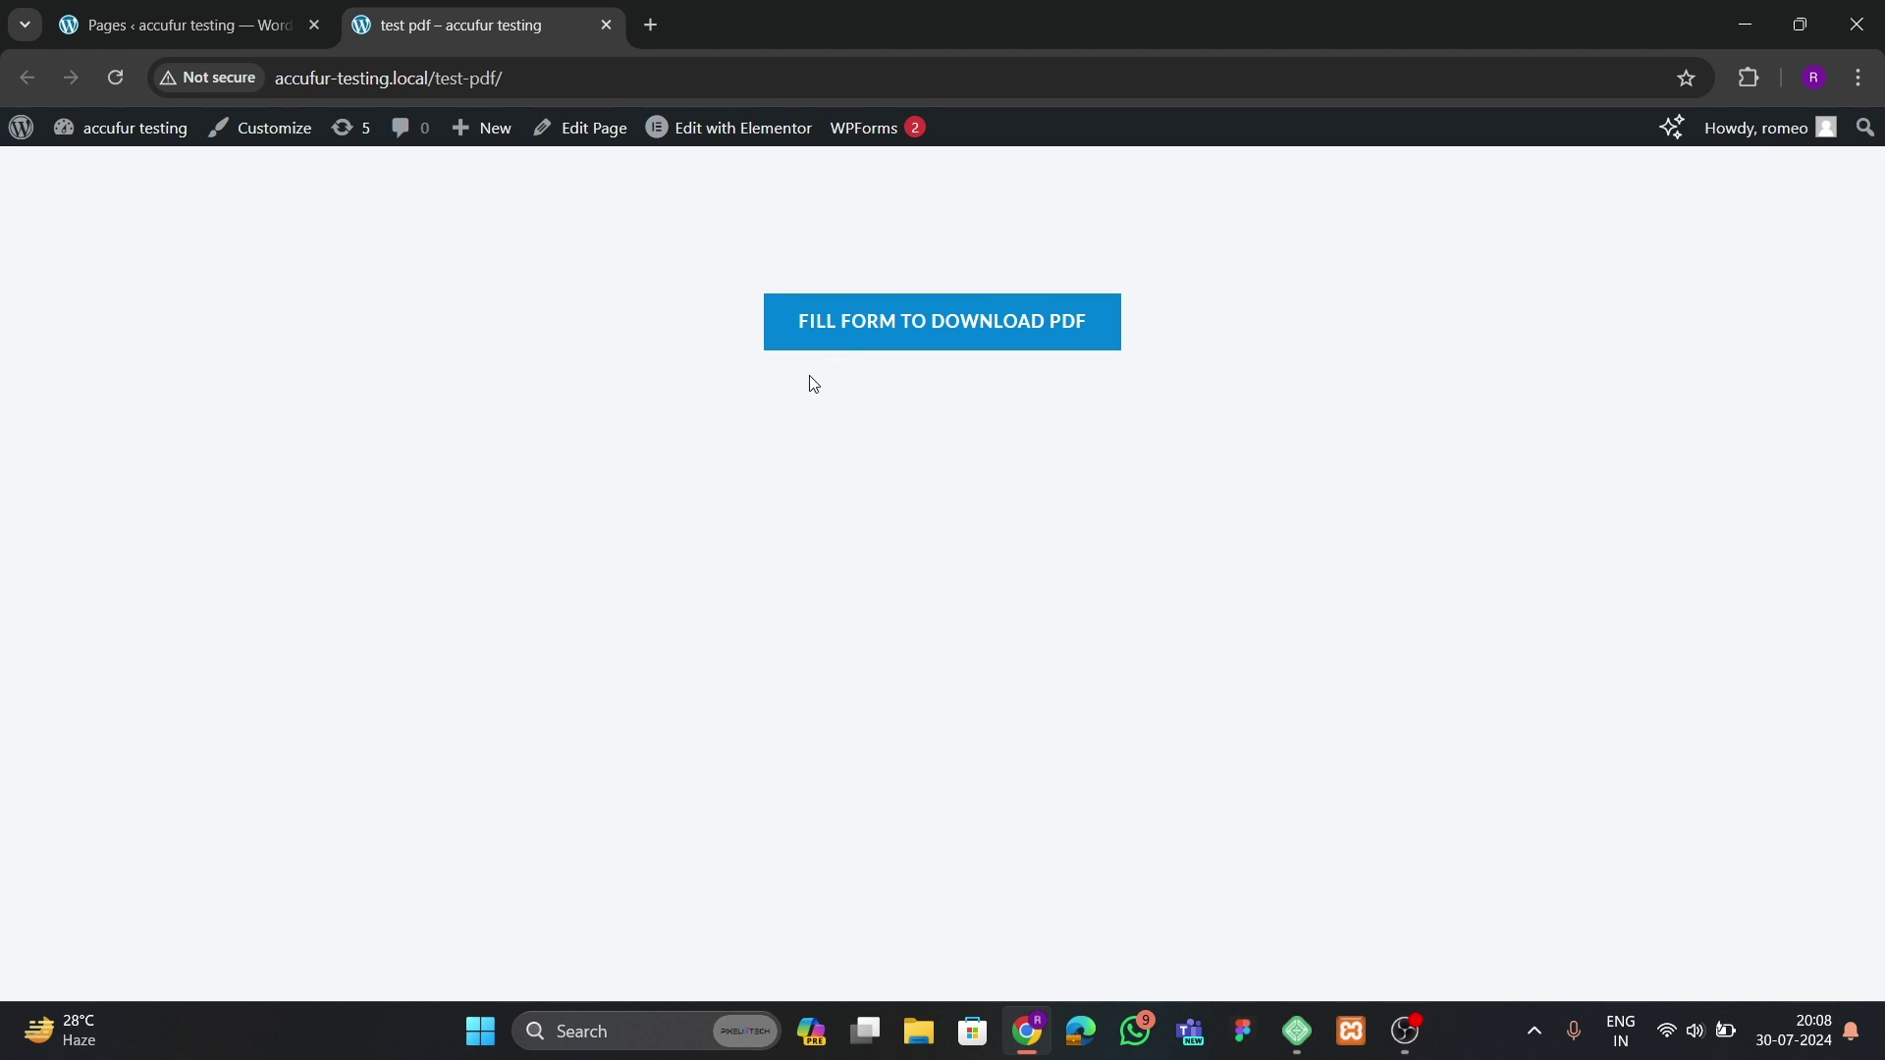
# - Open the form for downloading the PDF, fill in the name, the e-mail and the message "dmeofefe", and submit it
pyautogui.click(896, 327)
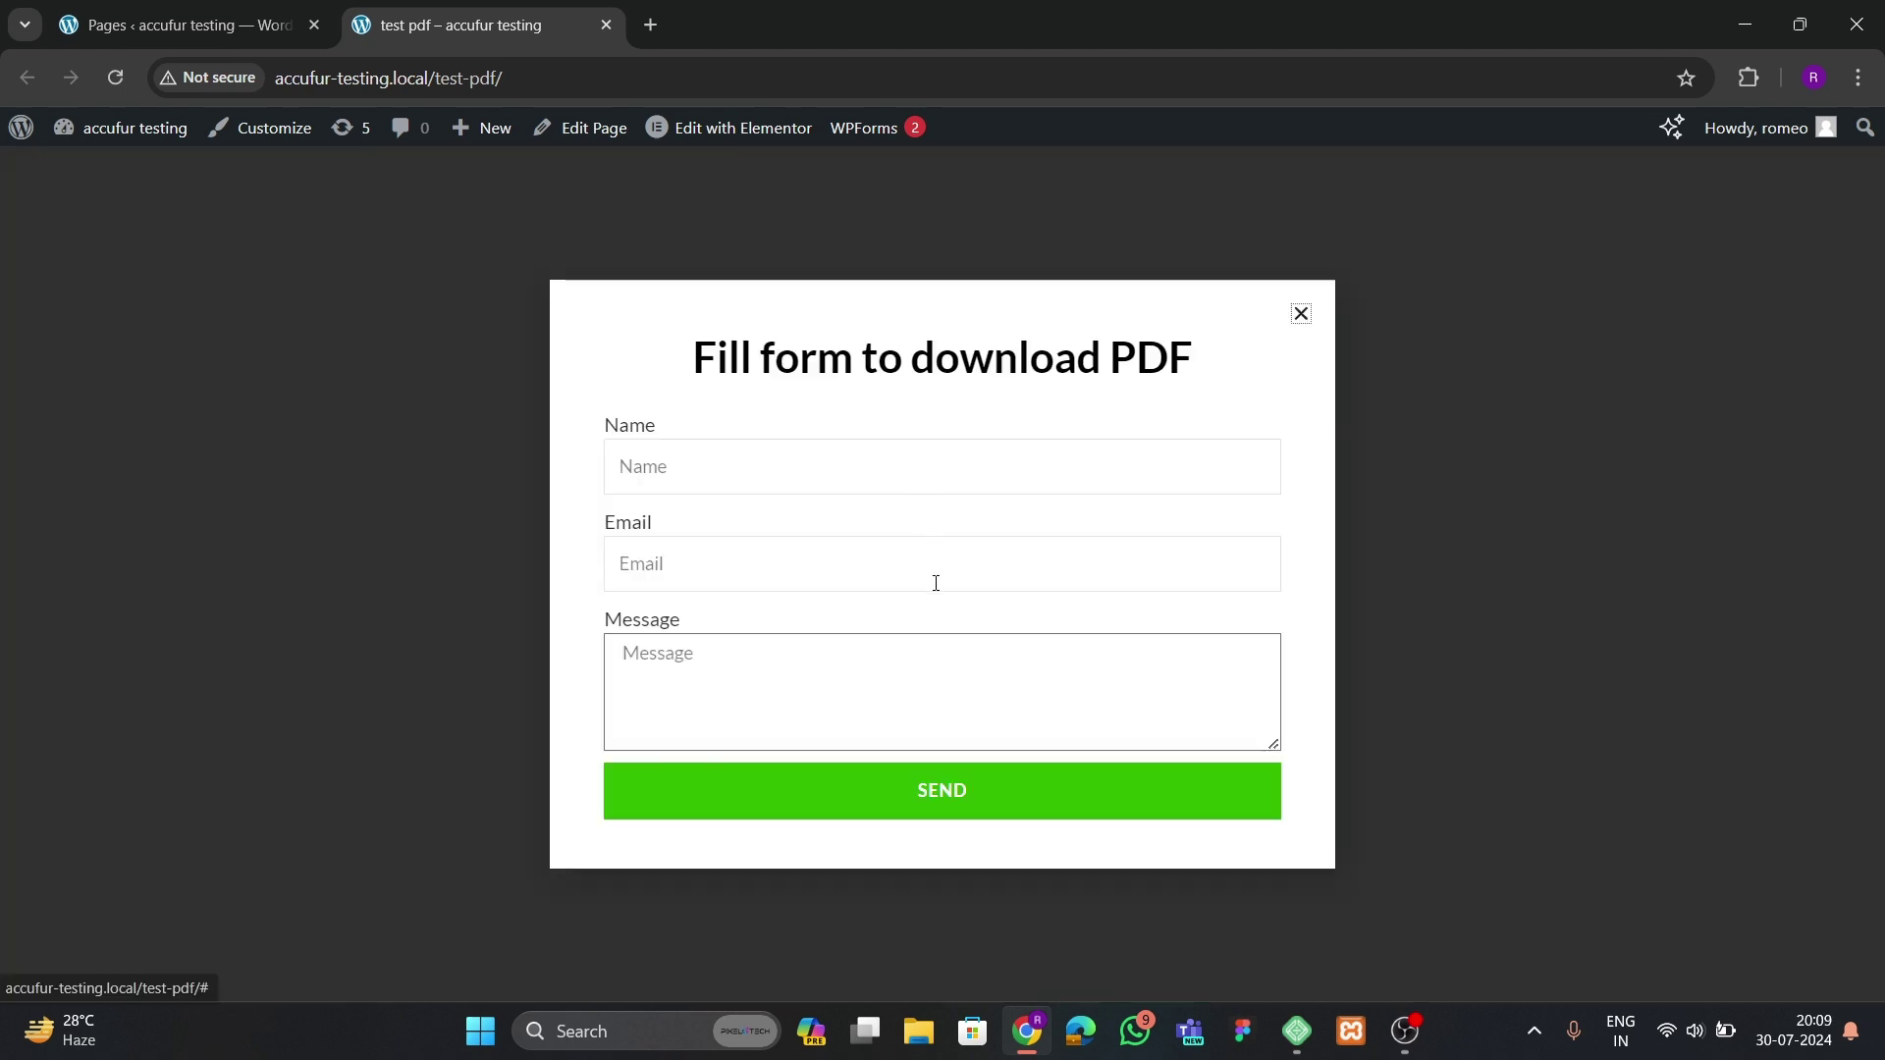
pyautogui.click(756, 464)
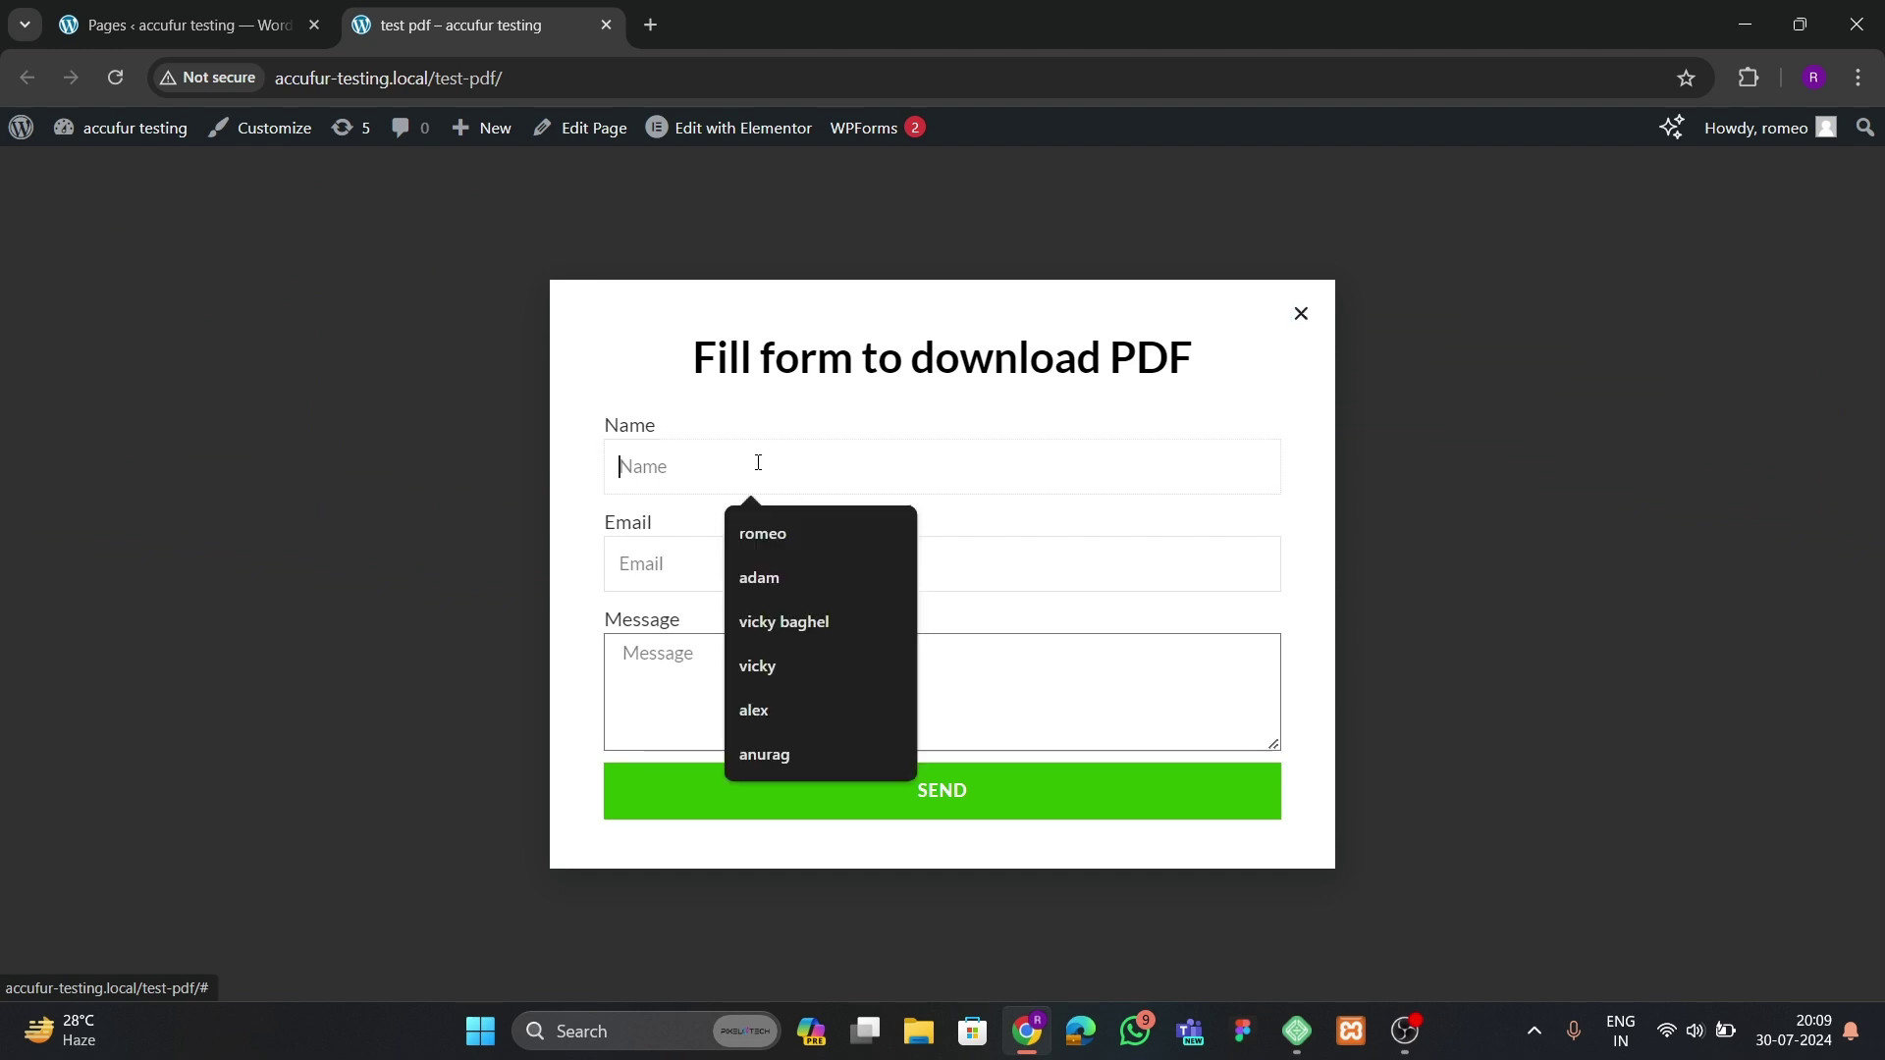
pyautogui.click(802, 532)
pyautogui.click(698, 562)
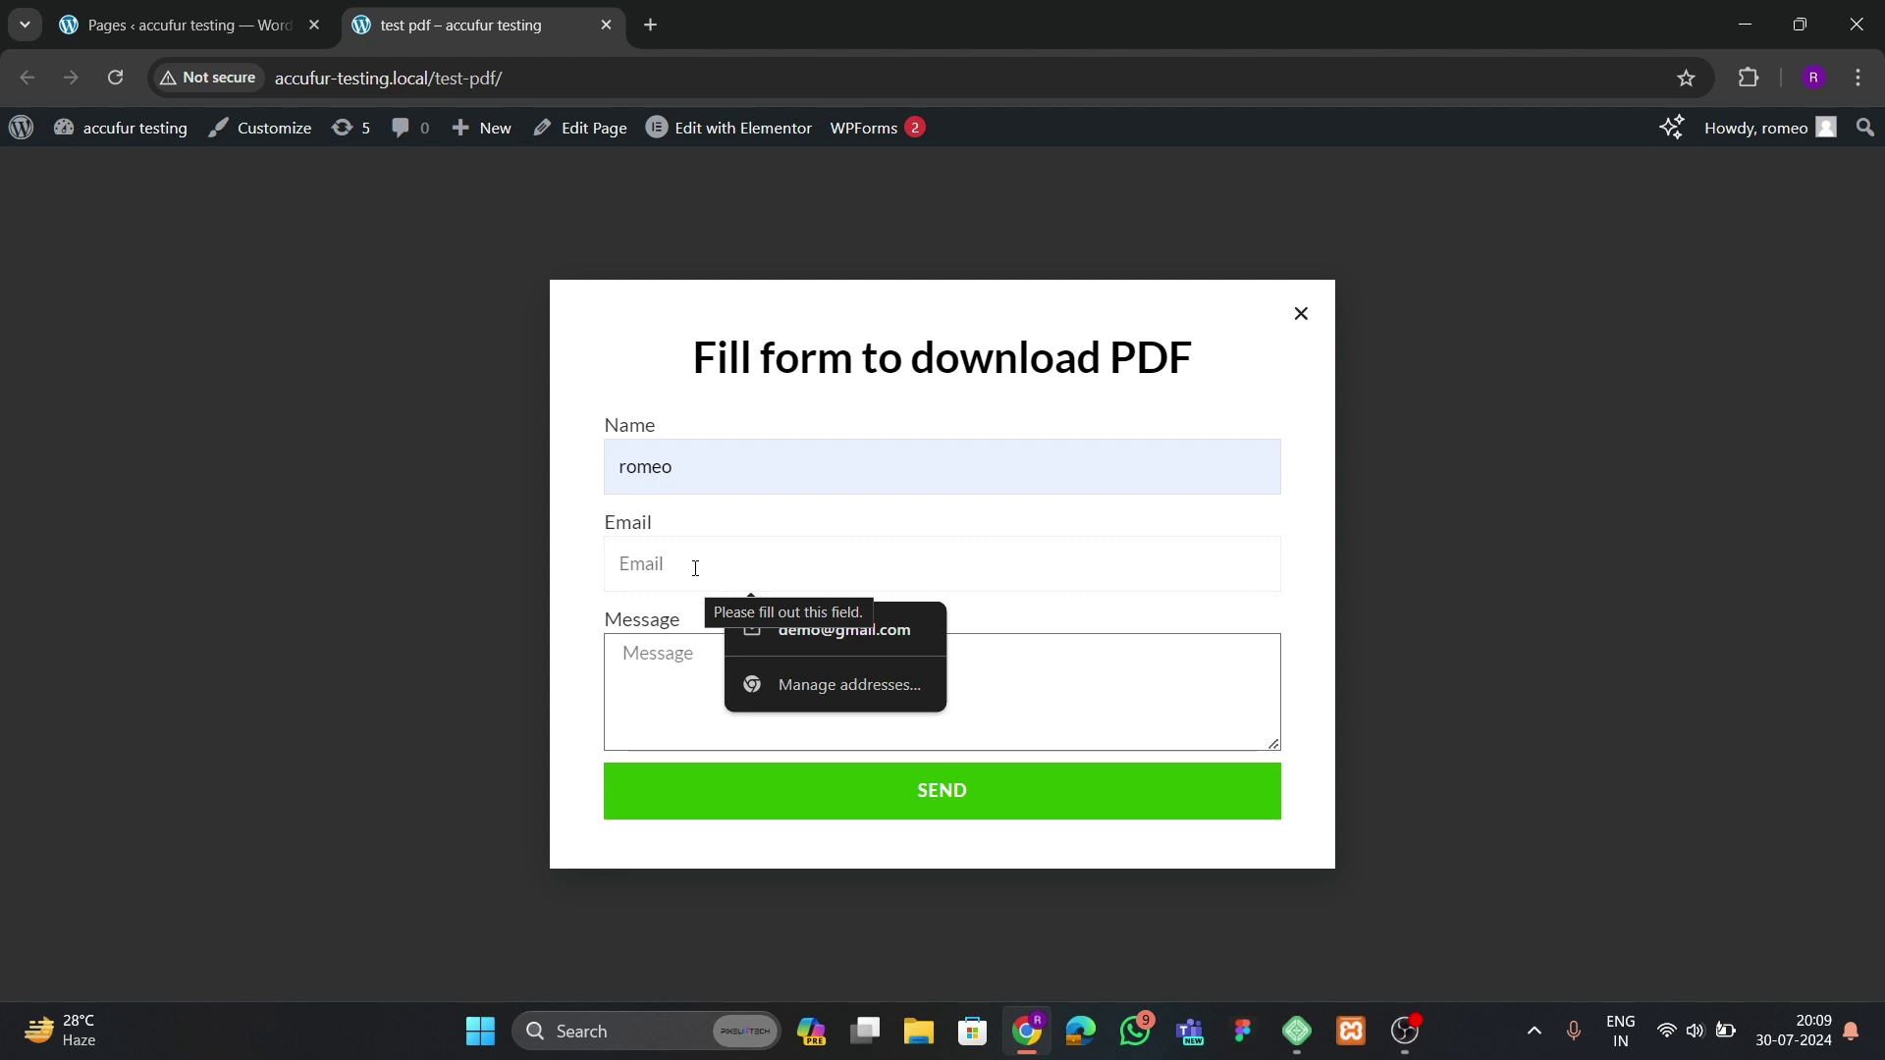
pyautogui.click(874, 642)
pyautogui.click(821, 658)
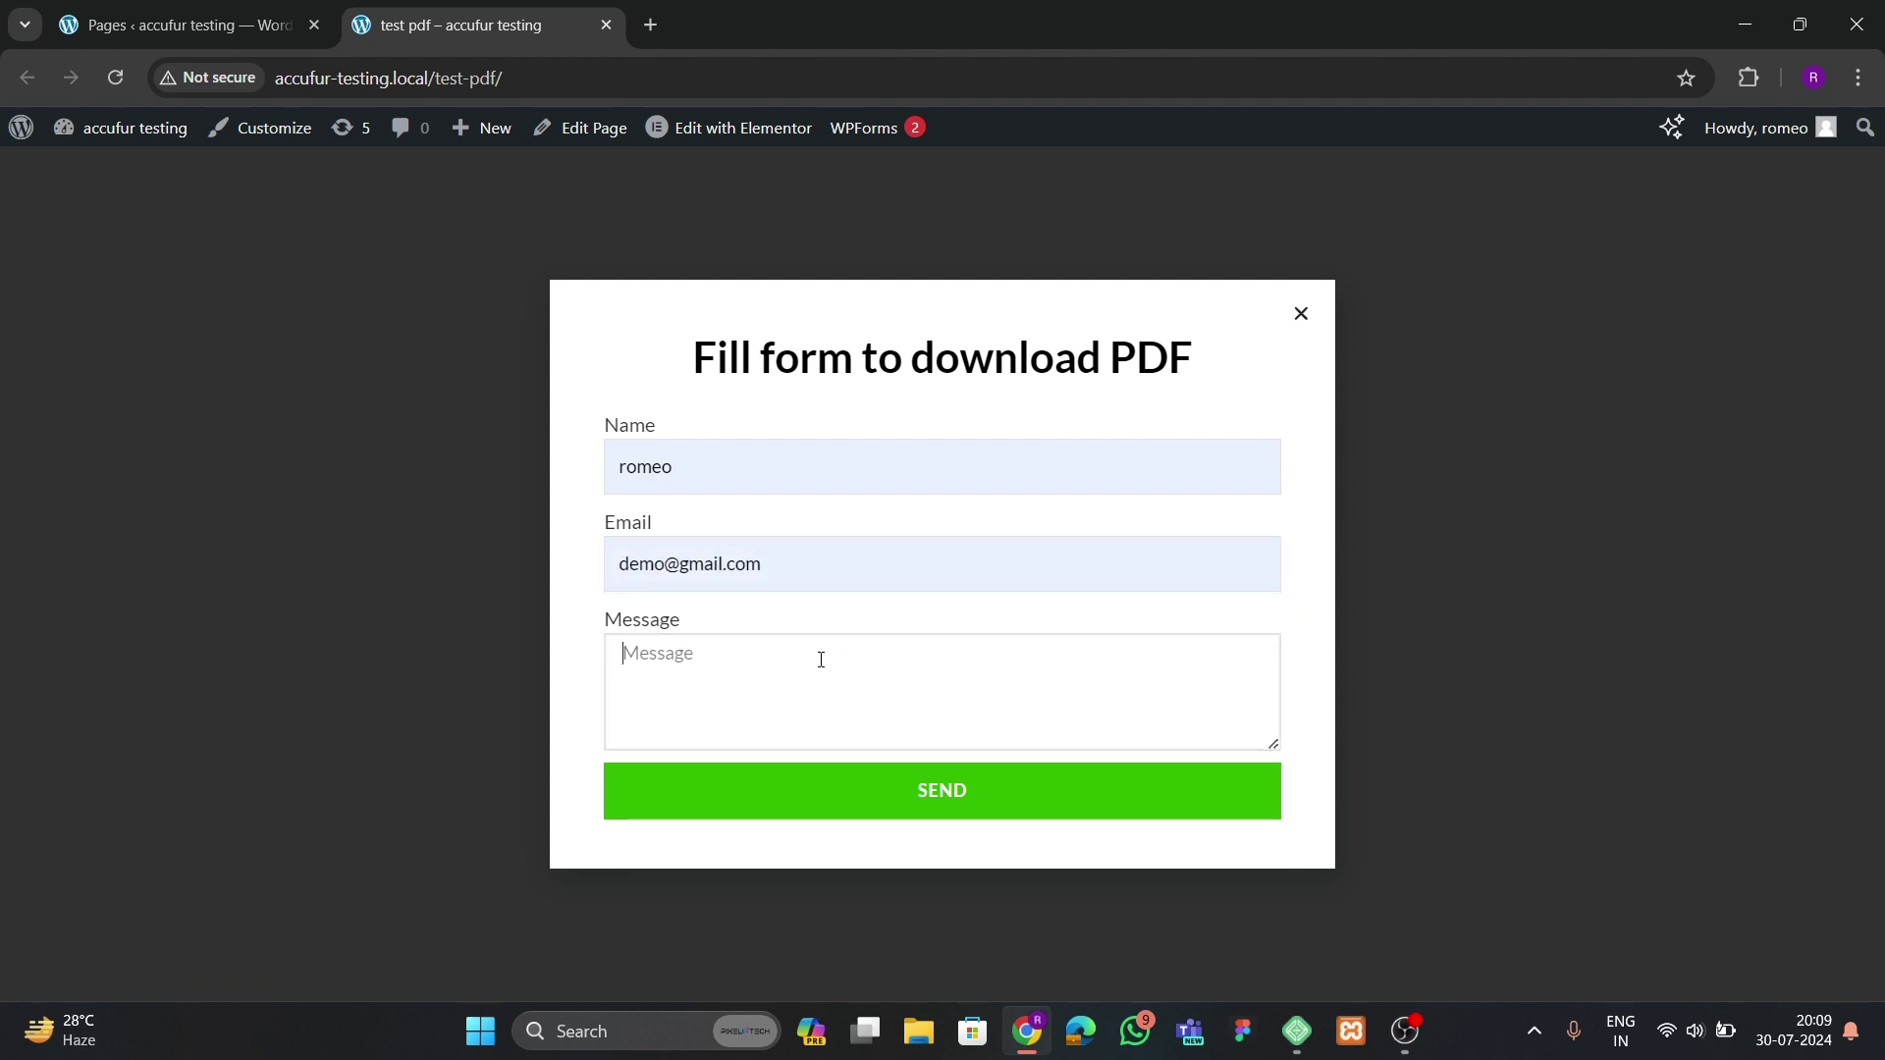
pyautogui.write('dmeofefe')
pyautogui.click(921, 788)
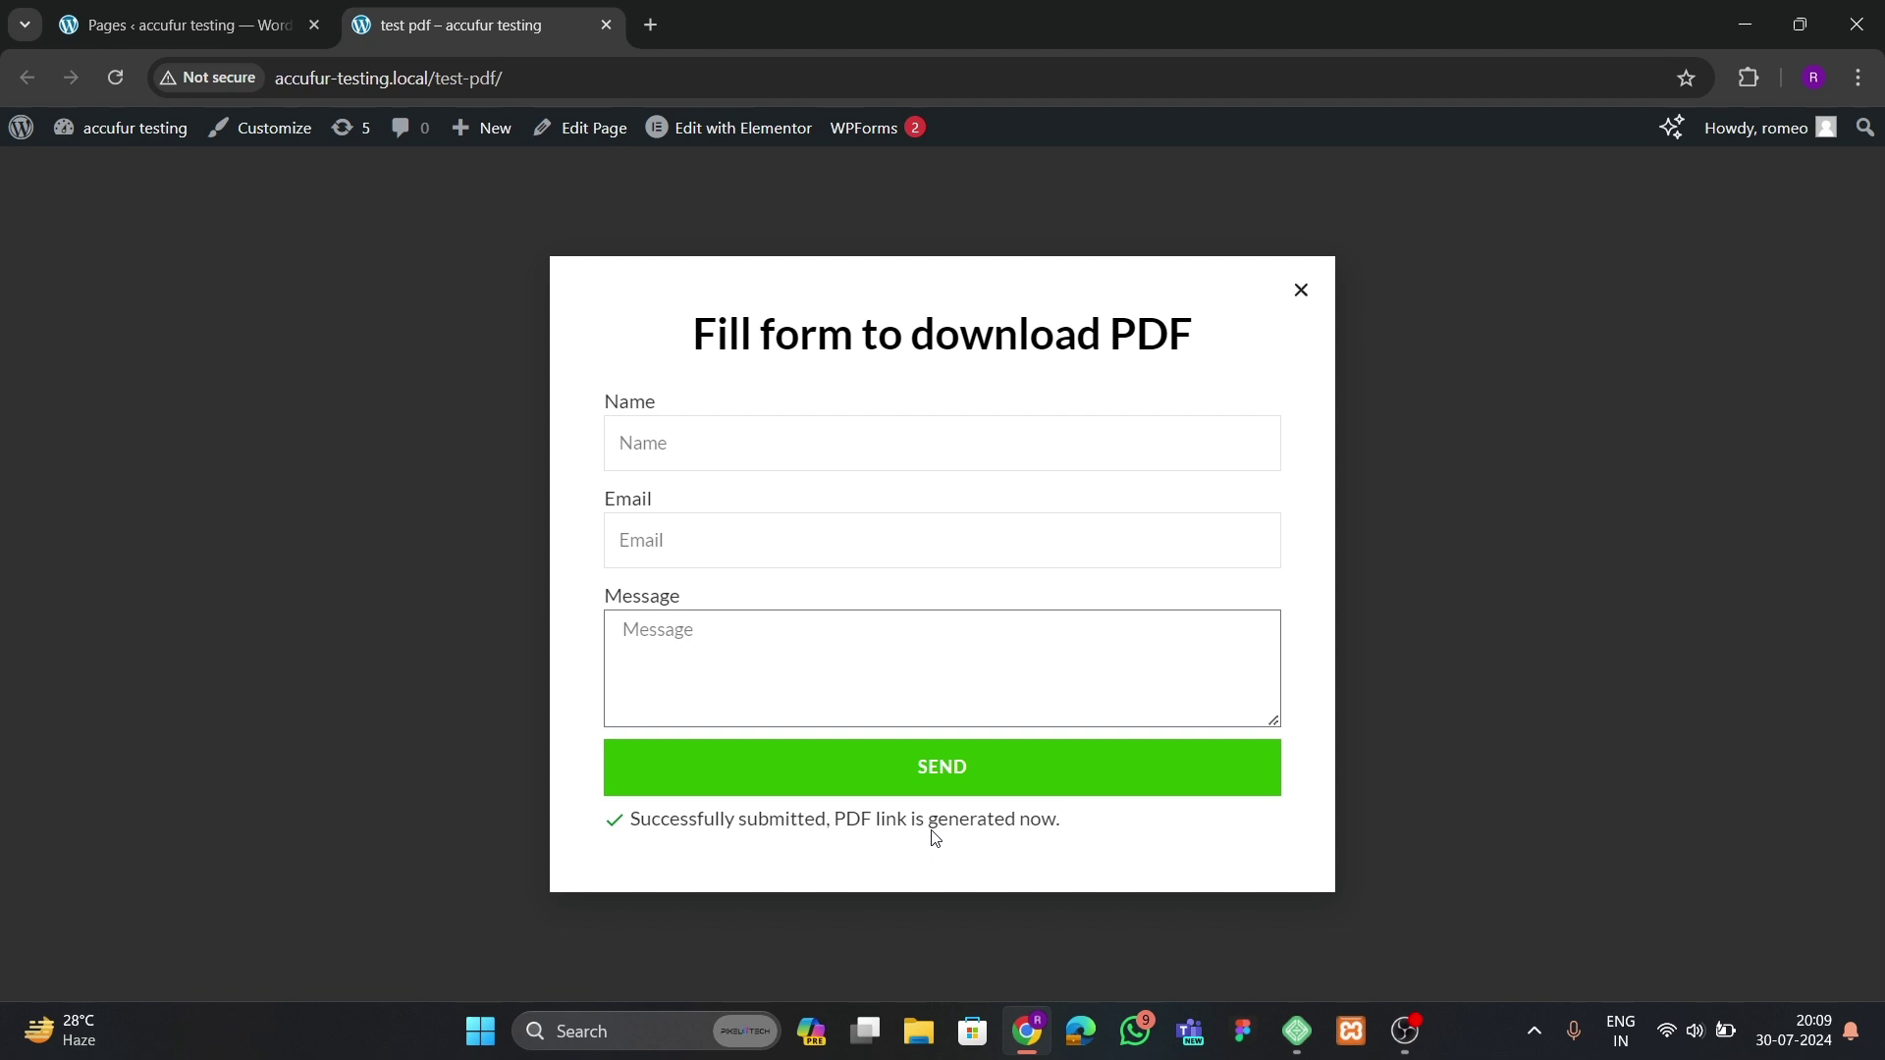
# - Close the form popup and view the PDF through the download button, closing the PDF and the test page when done
pyautogui.click(1301, 291)
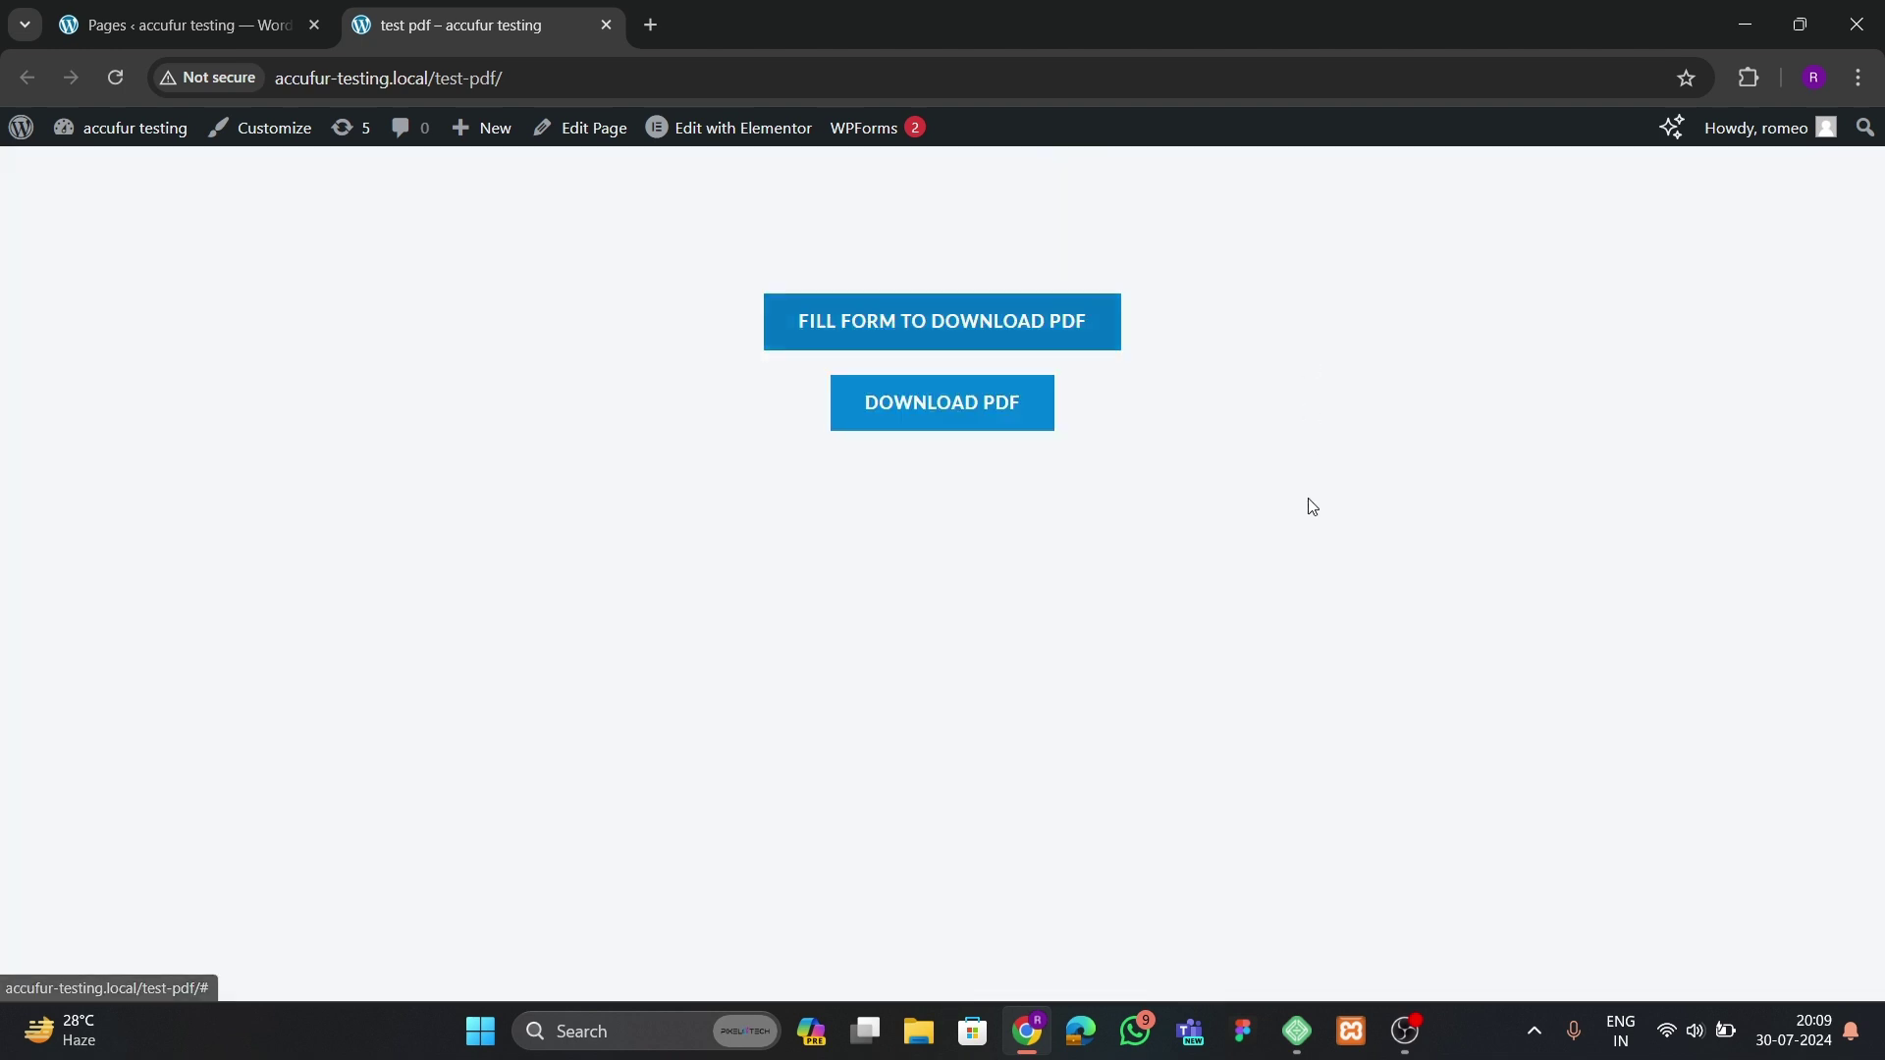
pyautogui.click(959, 411)
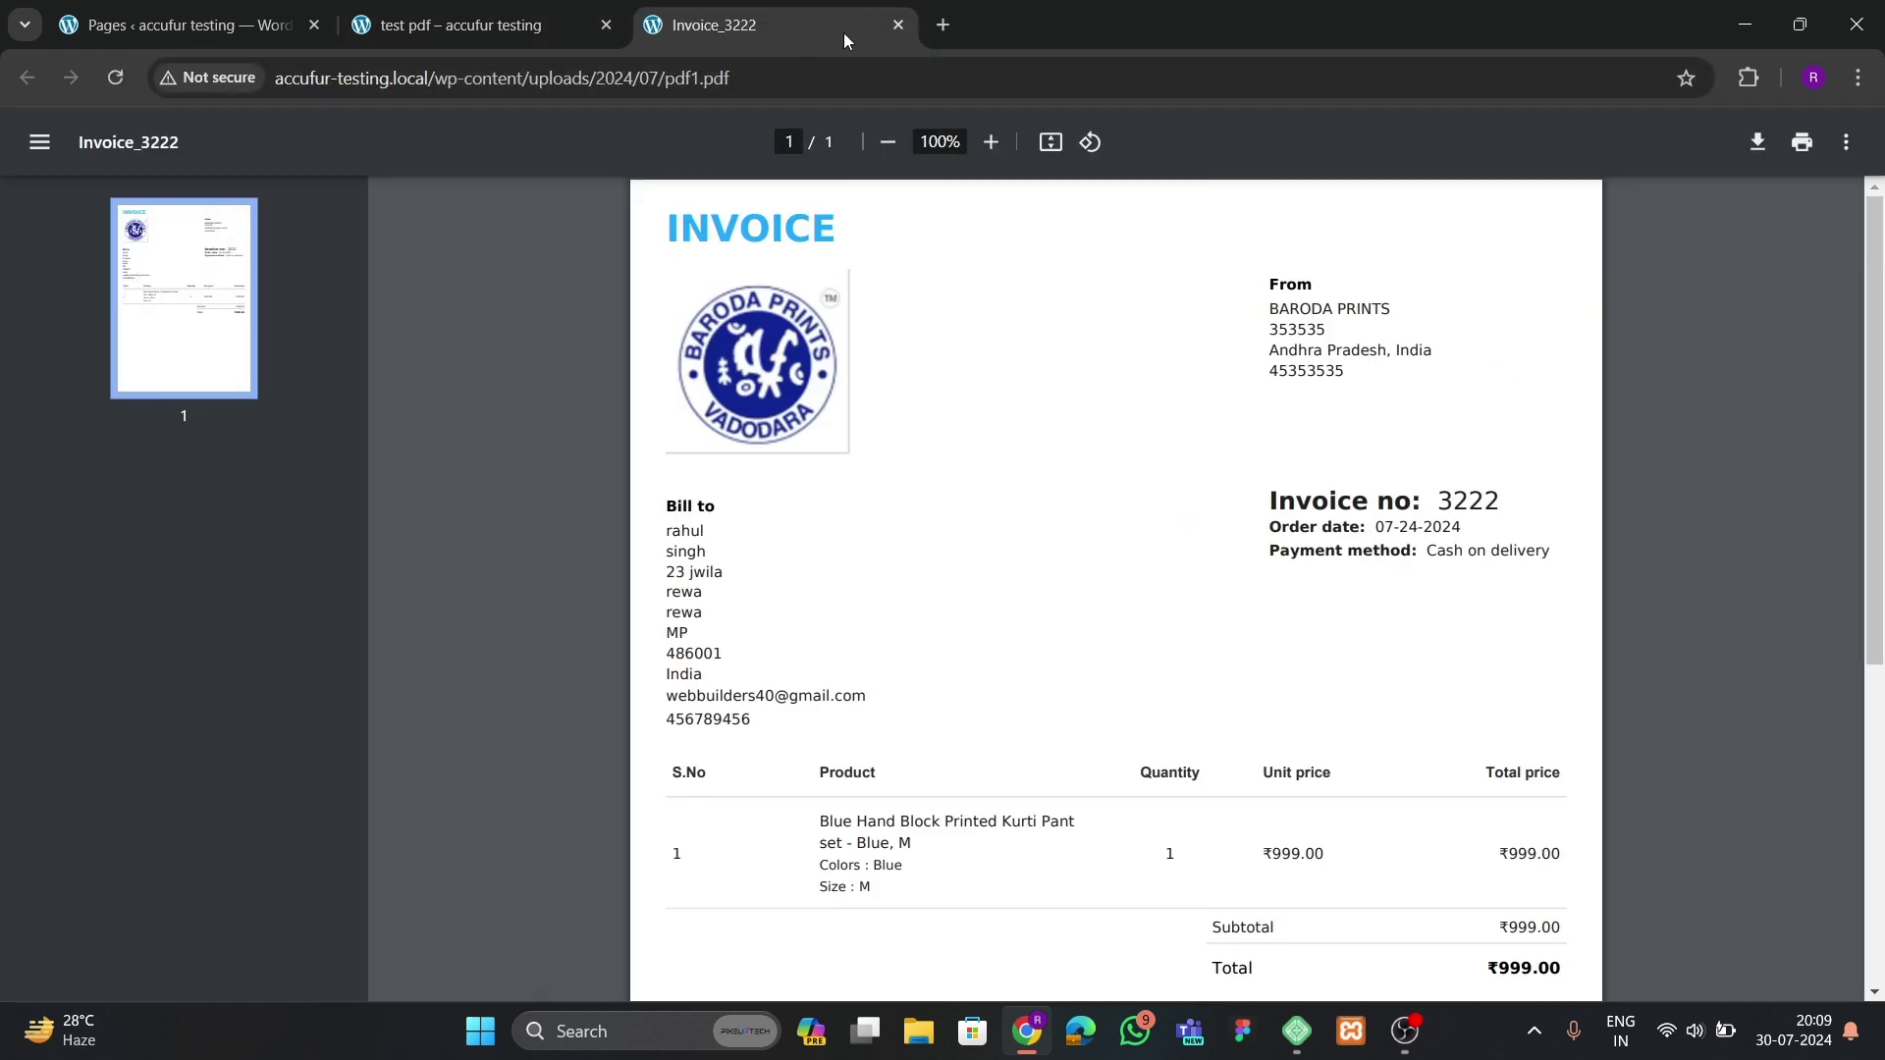
pyautogui.click(897, 24)
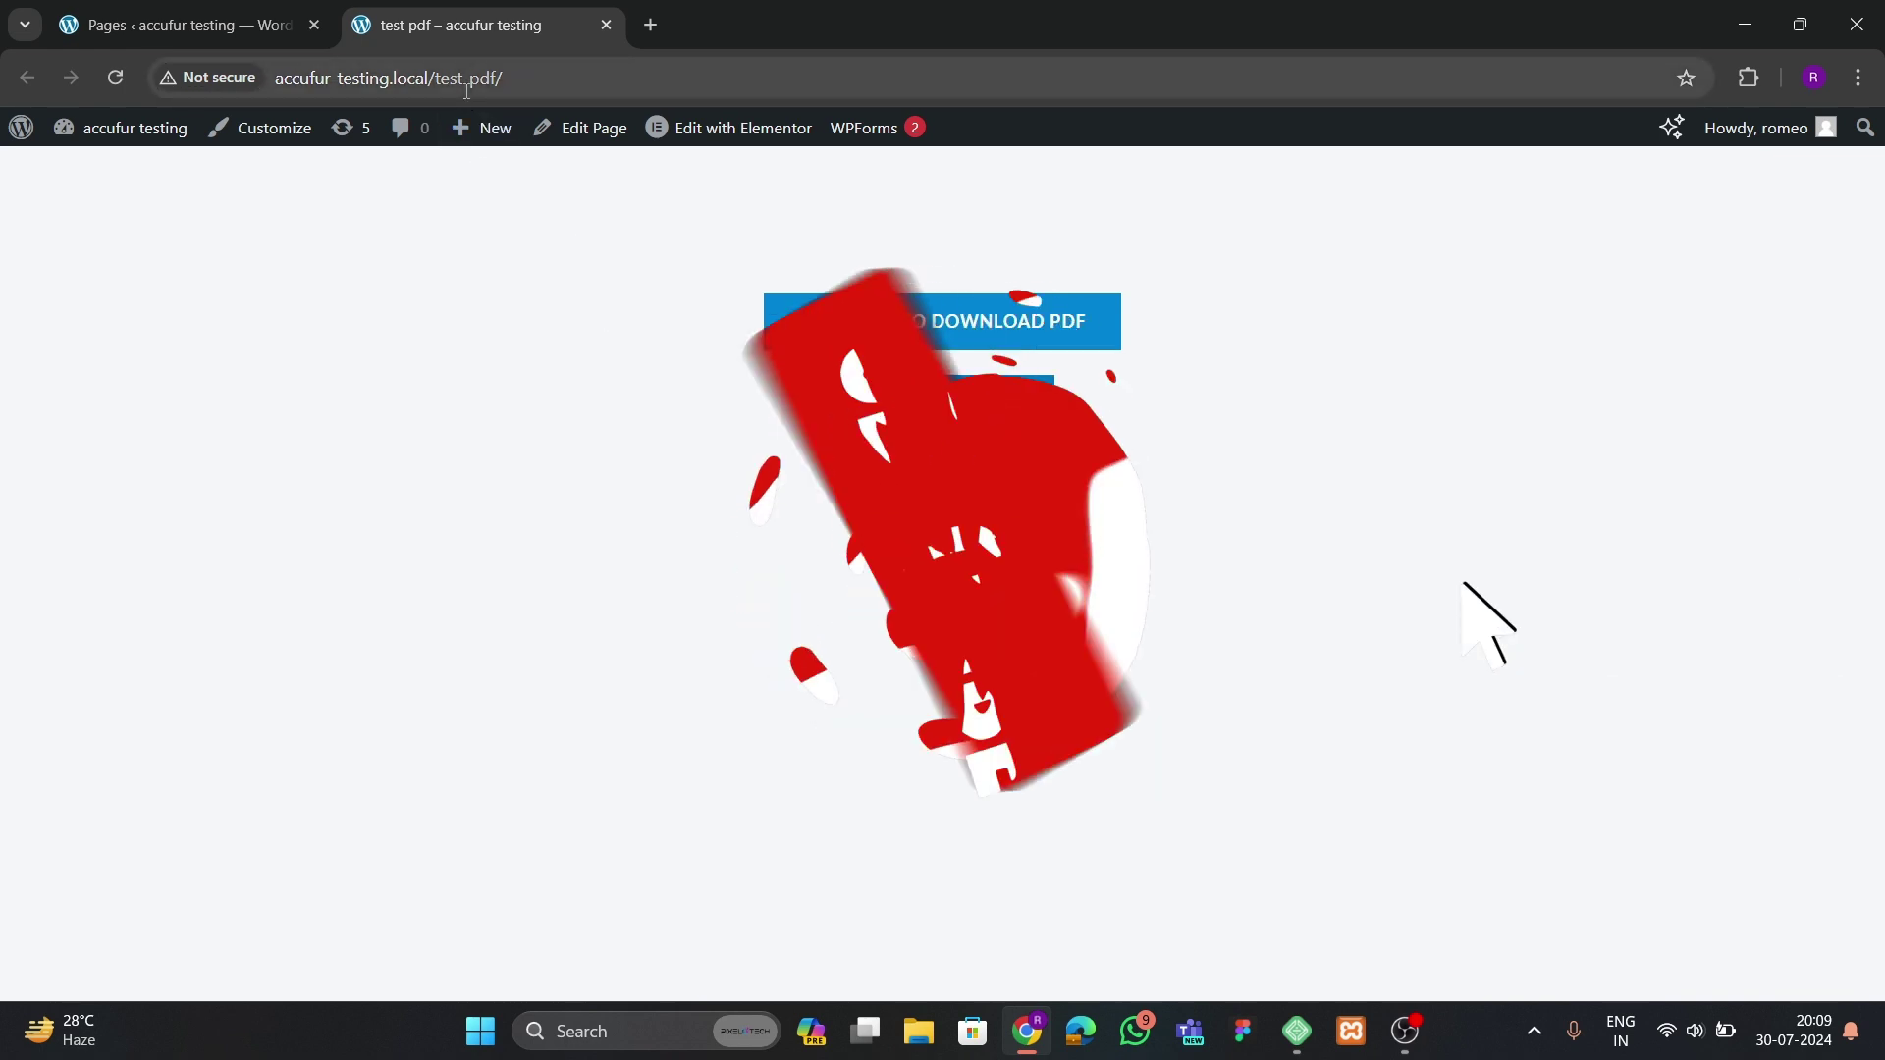
pyautogui.click(609, 26)
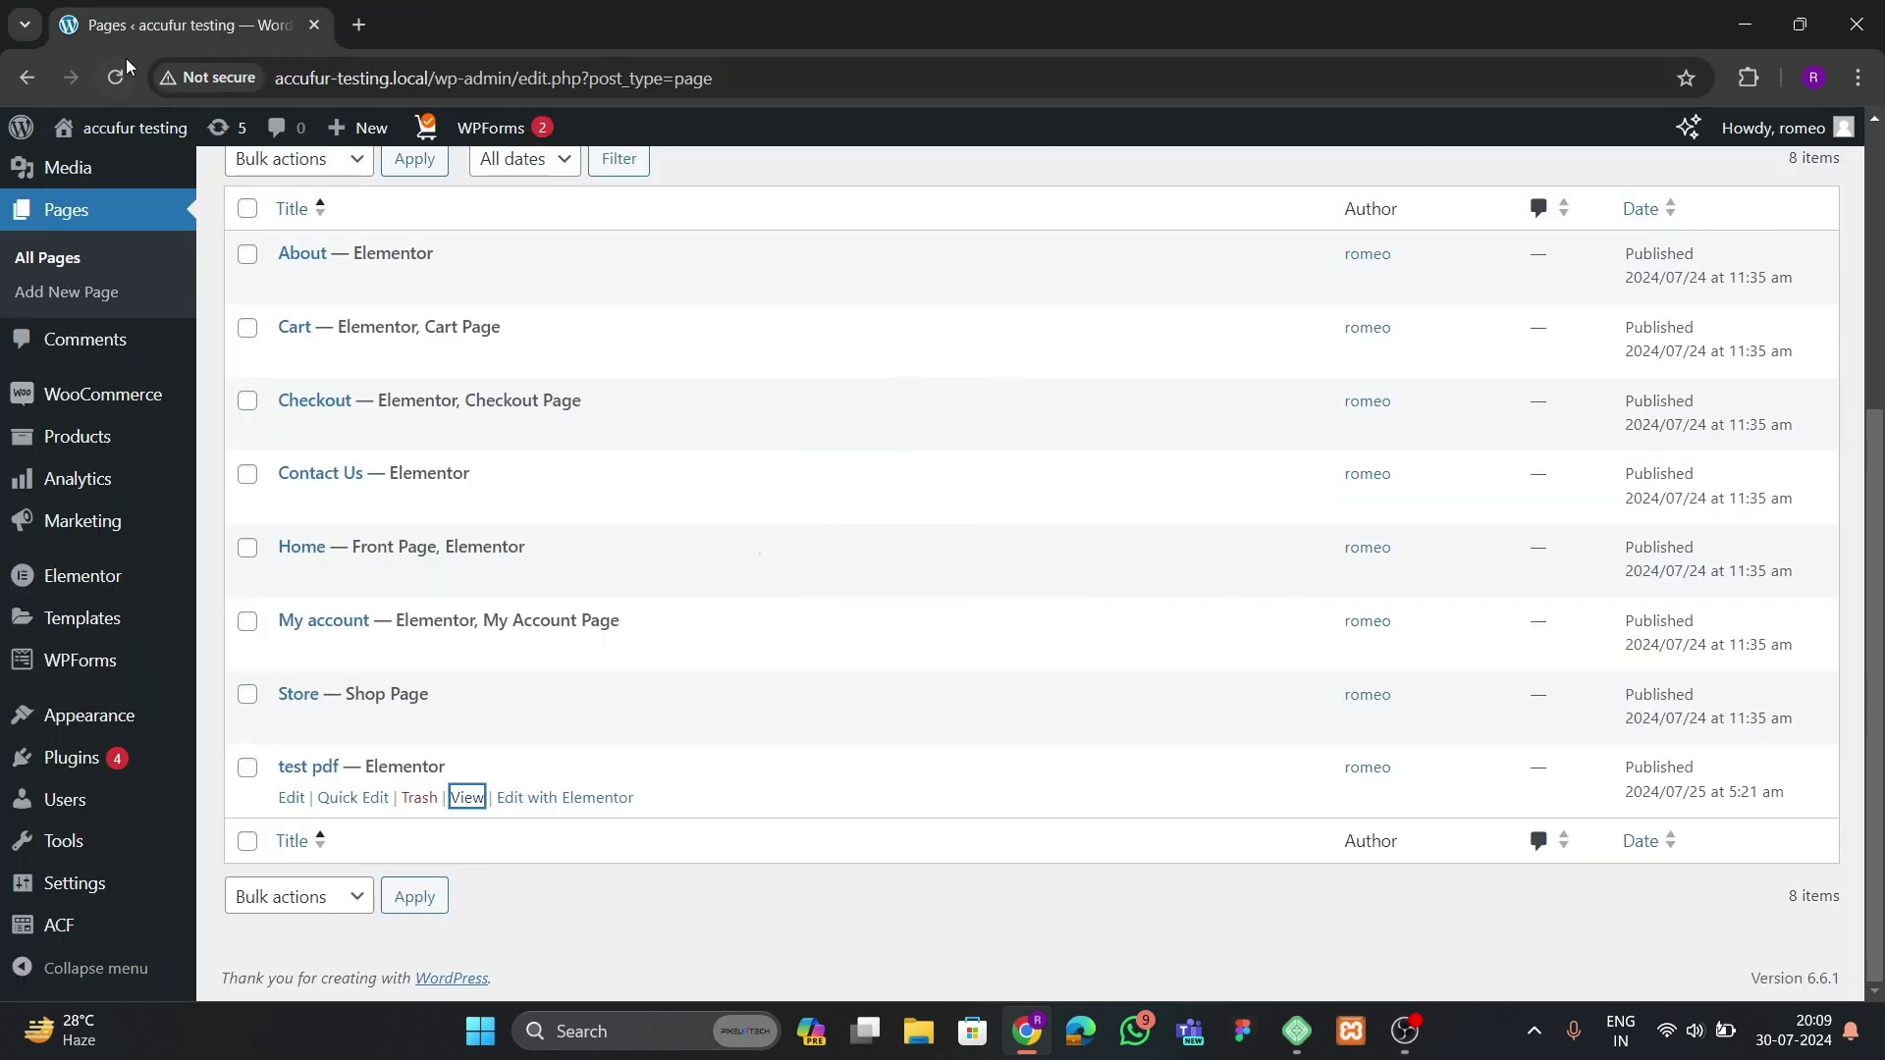
# - Add a new page in WordPress and title it "new test"
pyautogui.scroll(5, 471, 510)
pyautogui.scroll(-3, 553, 589)
pyautogui.scroll(3, 550, 594)
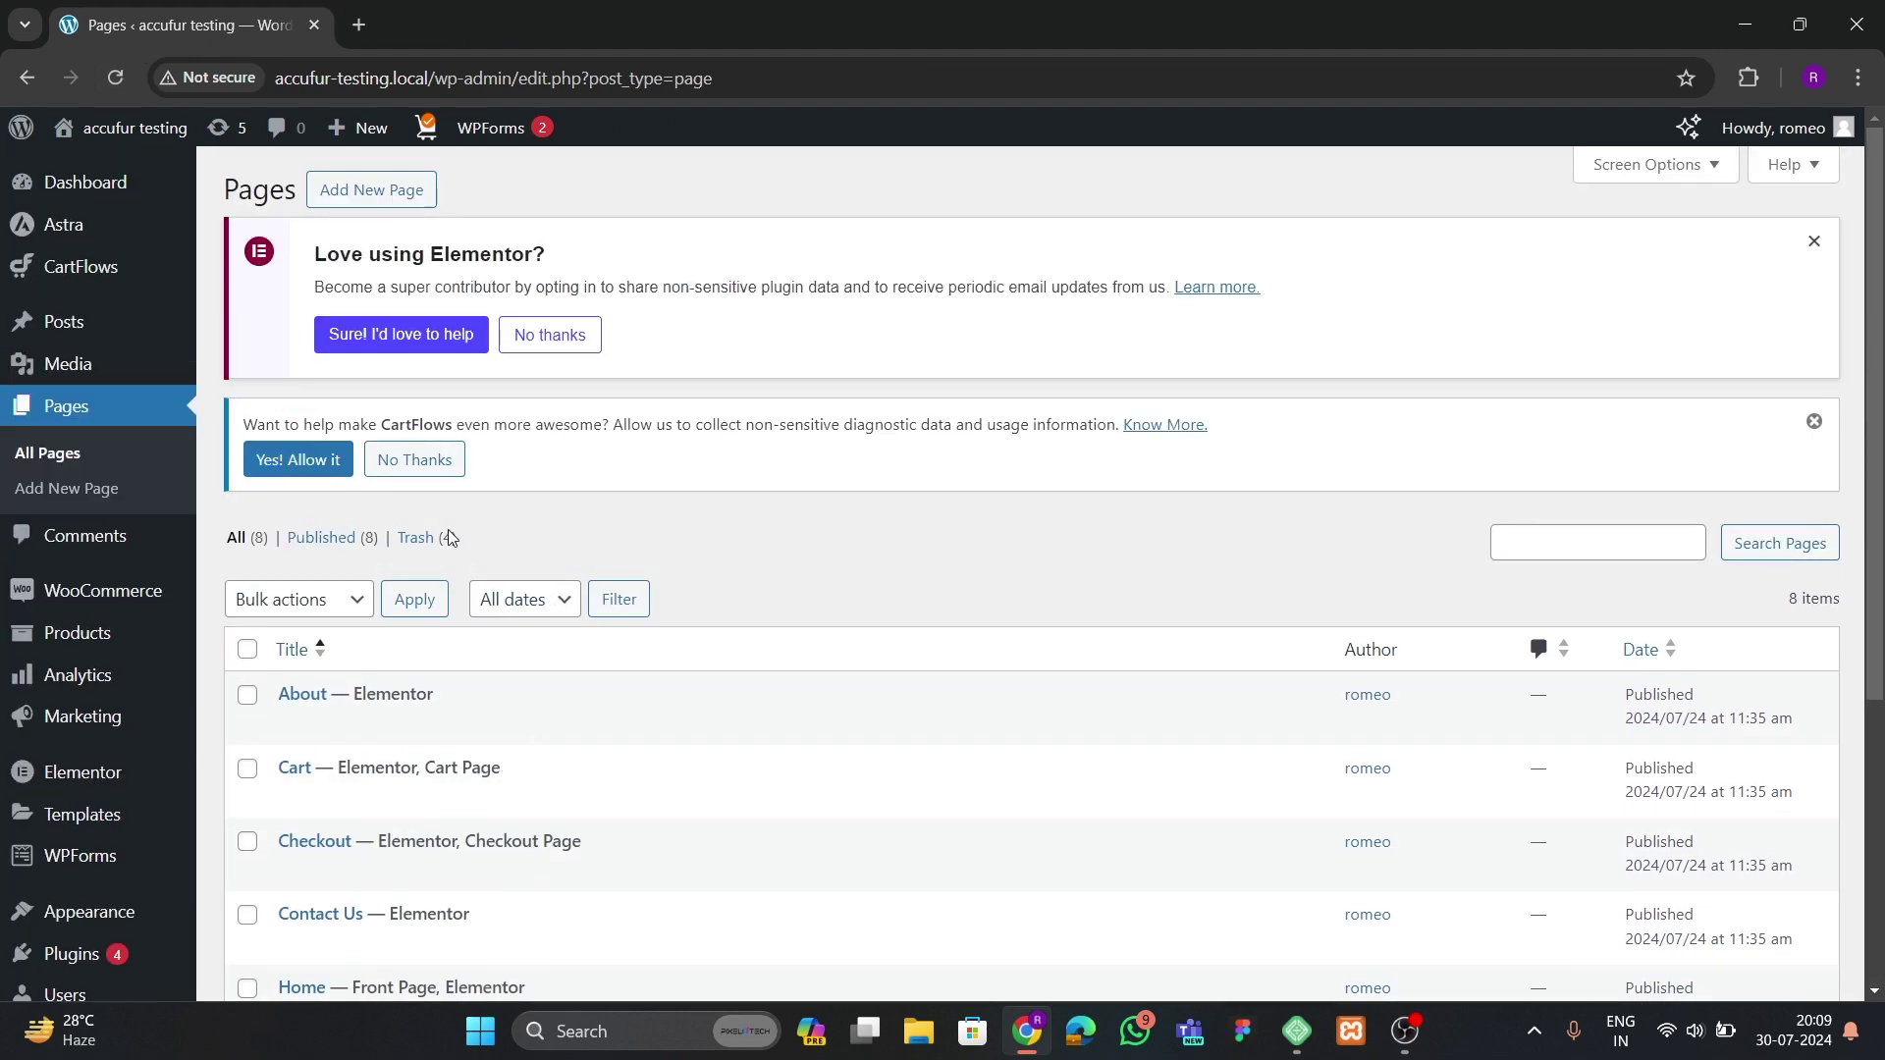
pyautogui.click(397, 192)
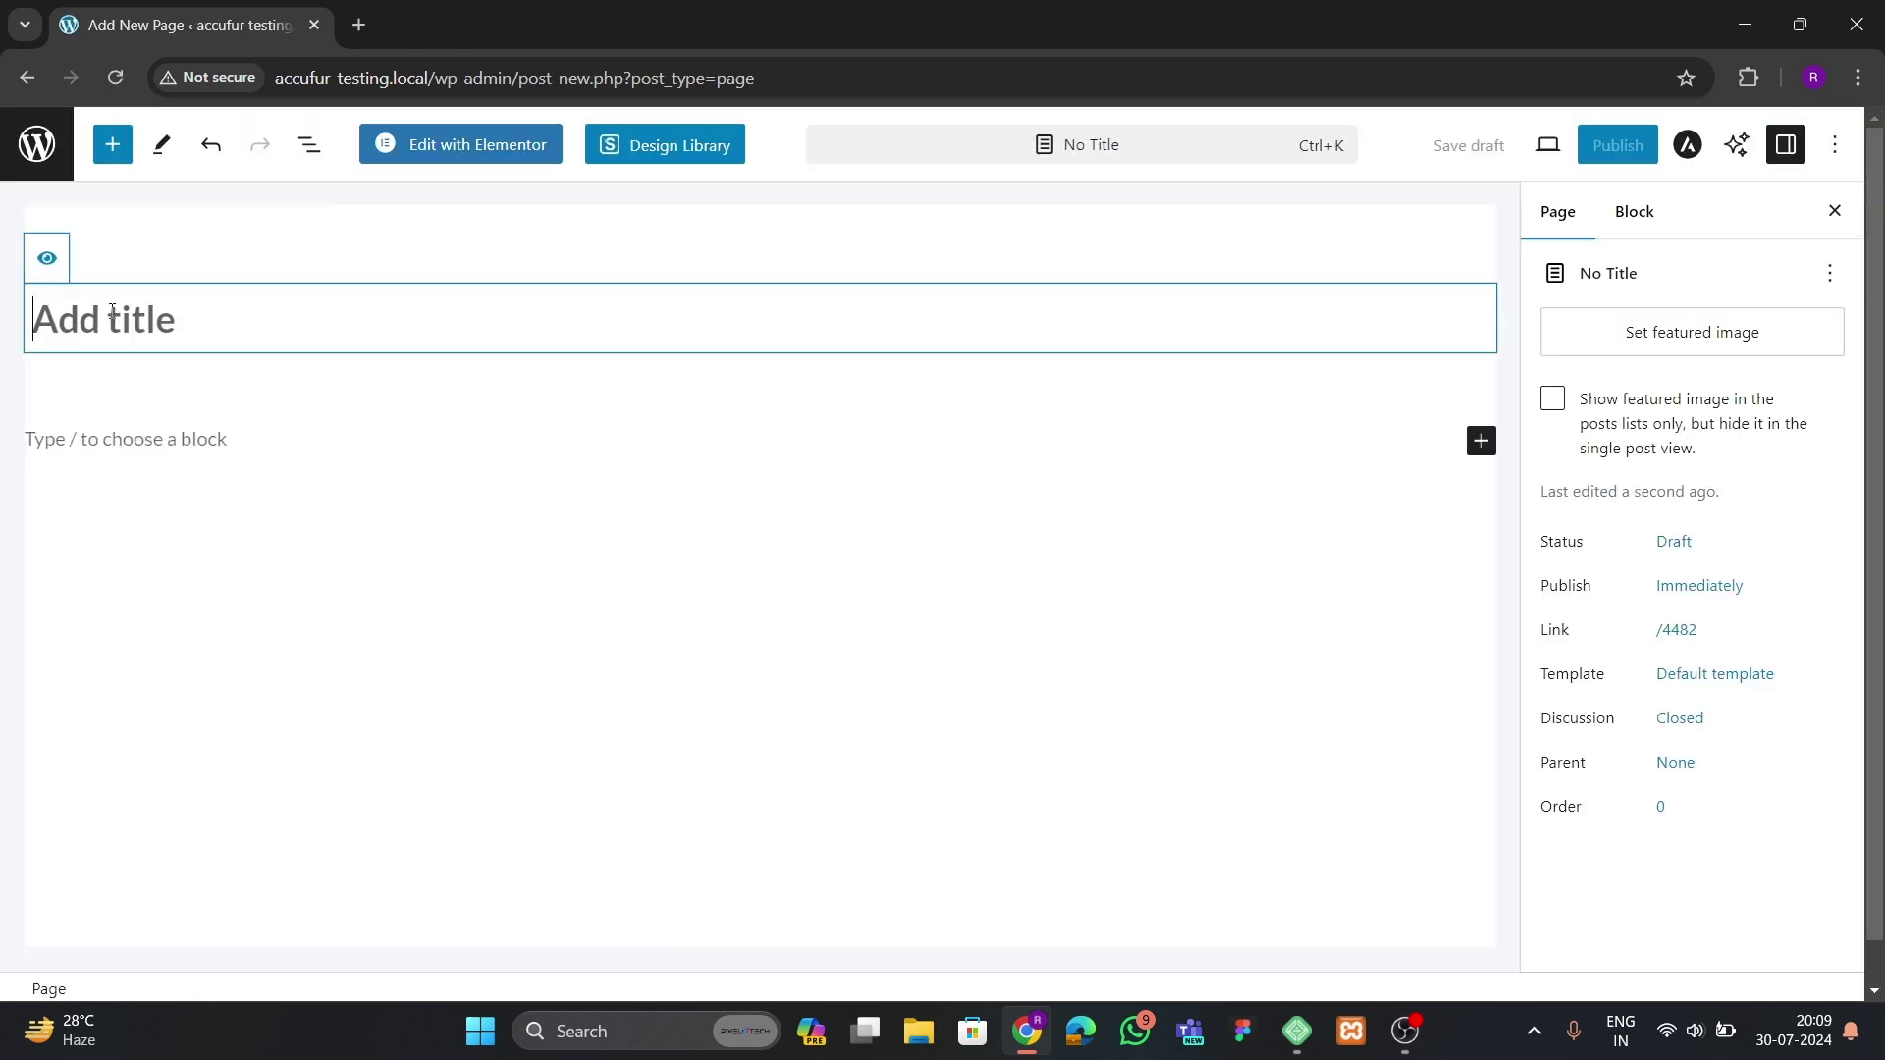
pyautogui.write('demo')
pyautogui.press('BackSpace')
pyautogui.press('BackSpace')
pyautogui.press('BackSpace')
pyautogui.press('BackSpace')
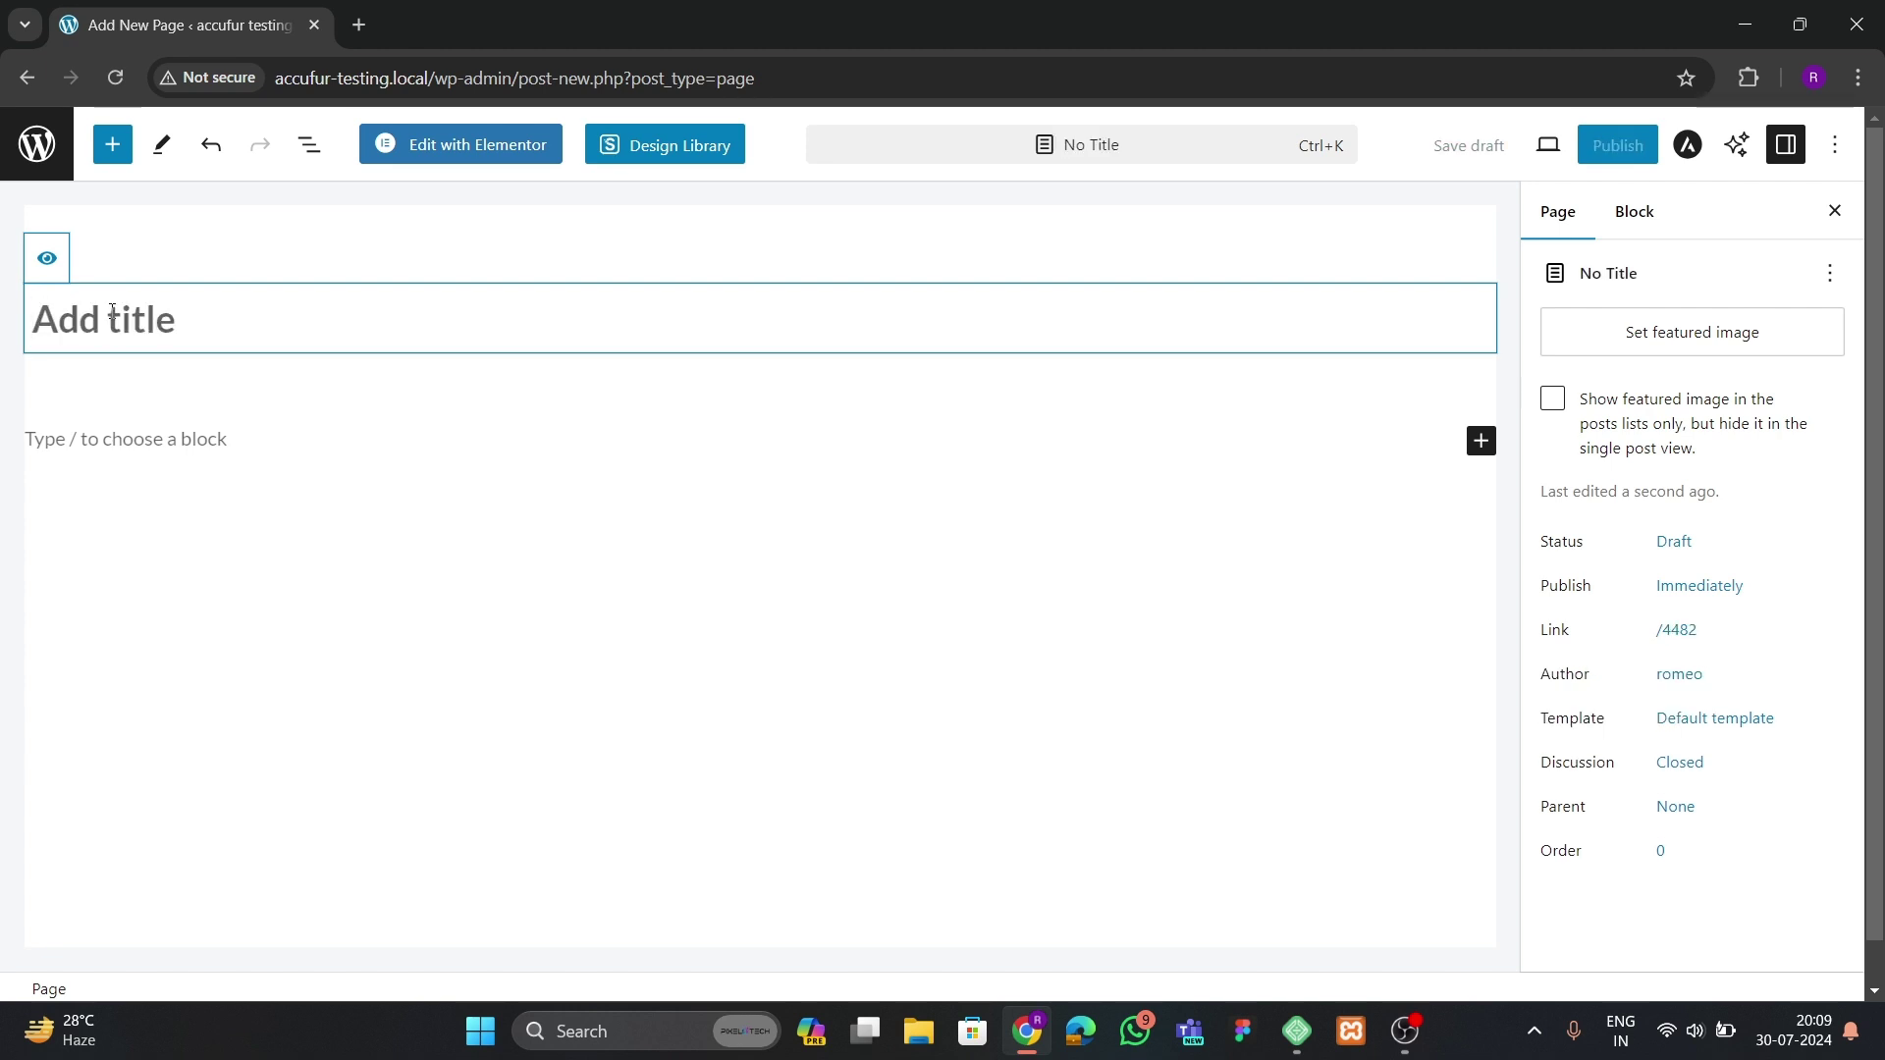
pyautogui.write('new test')
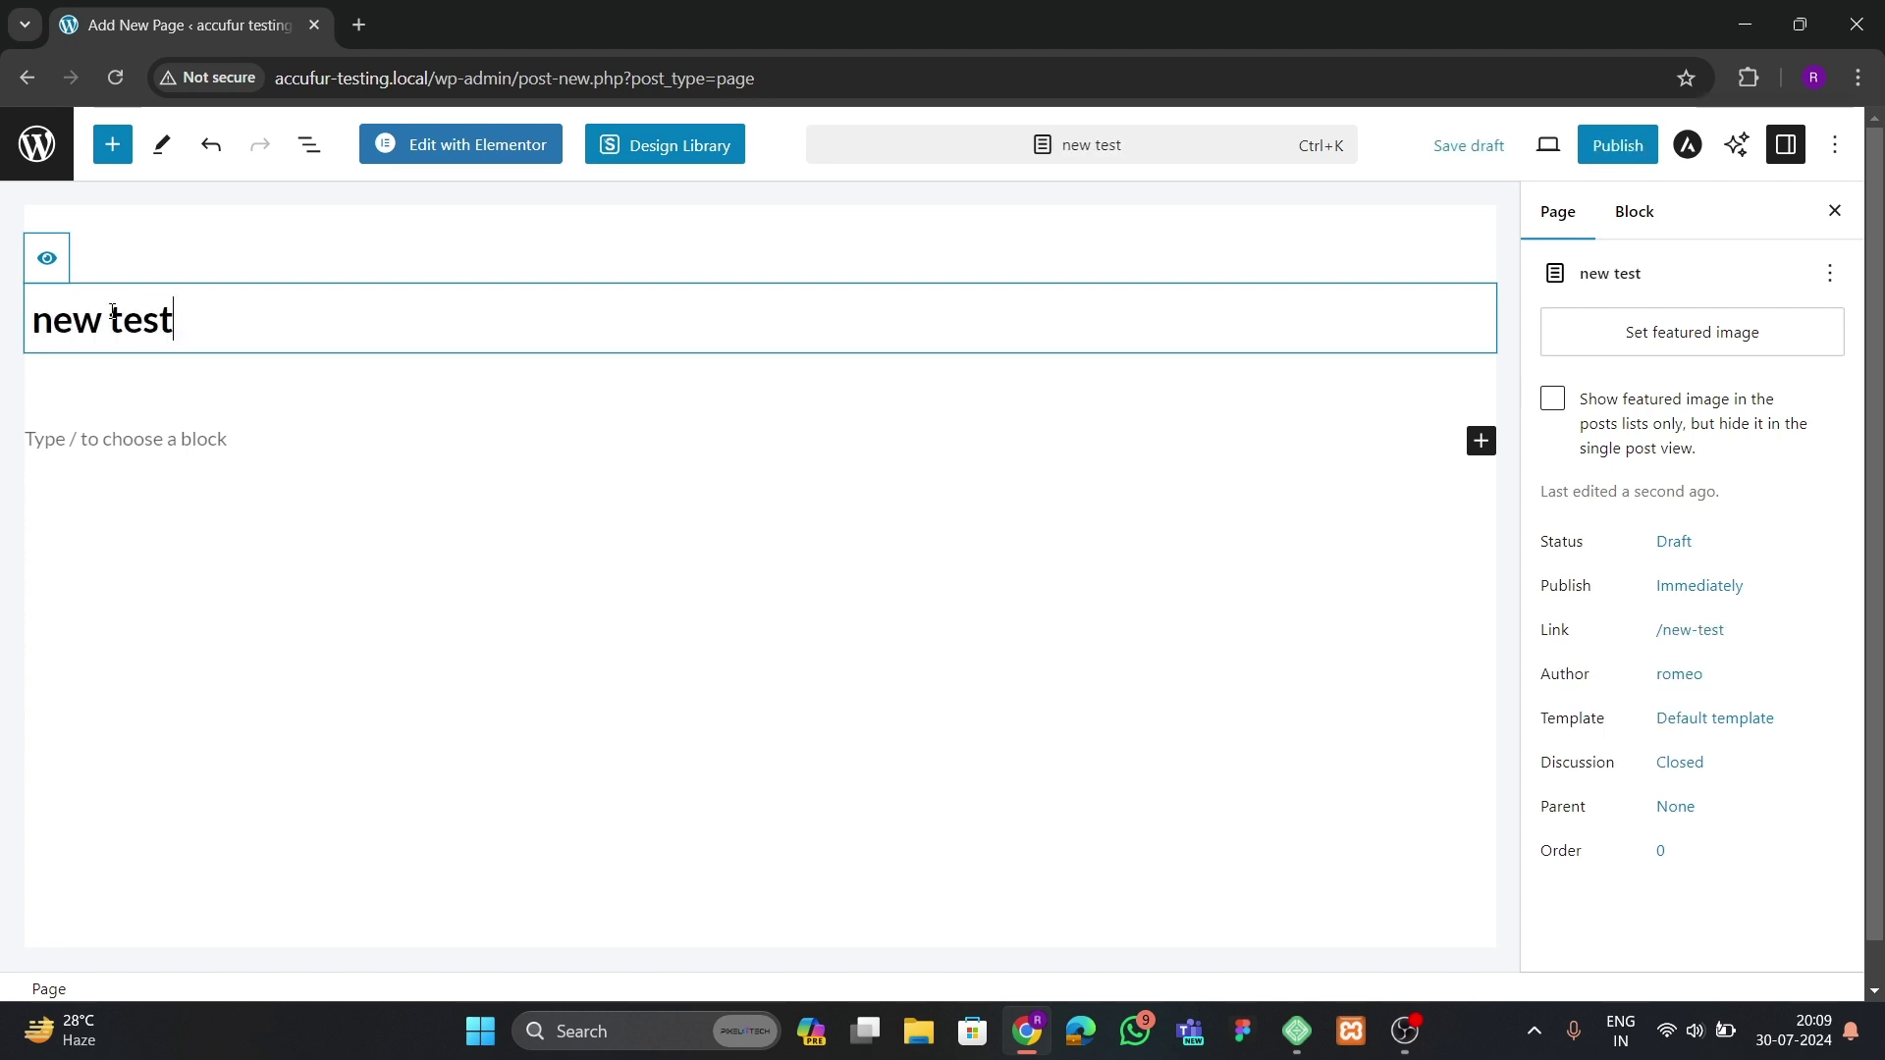
# - Set the page's template to Elementor Canvas and publish the page
pyautogui.click(1684, 724)
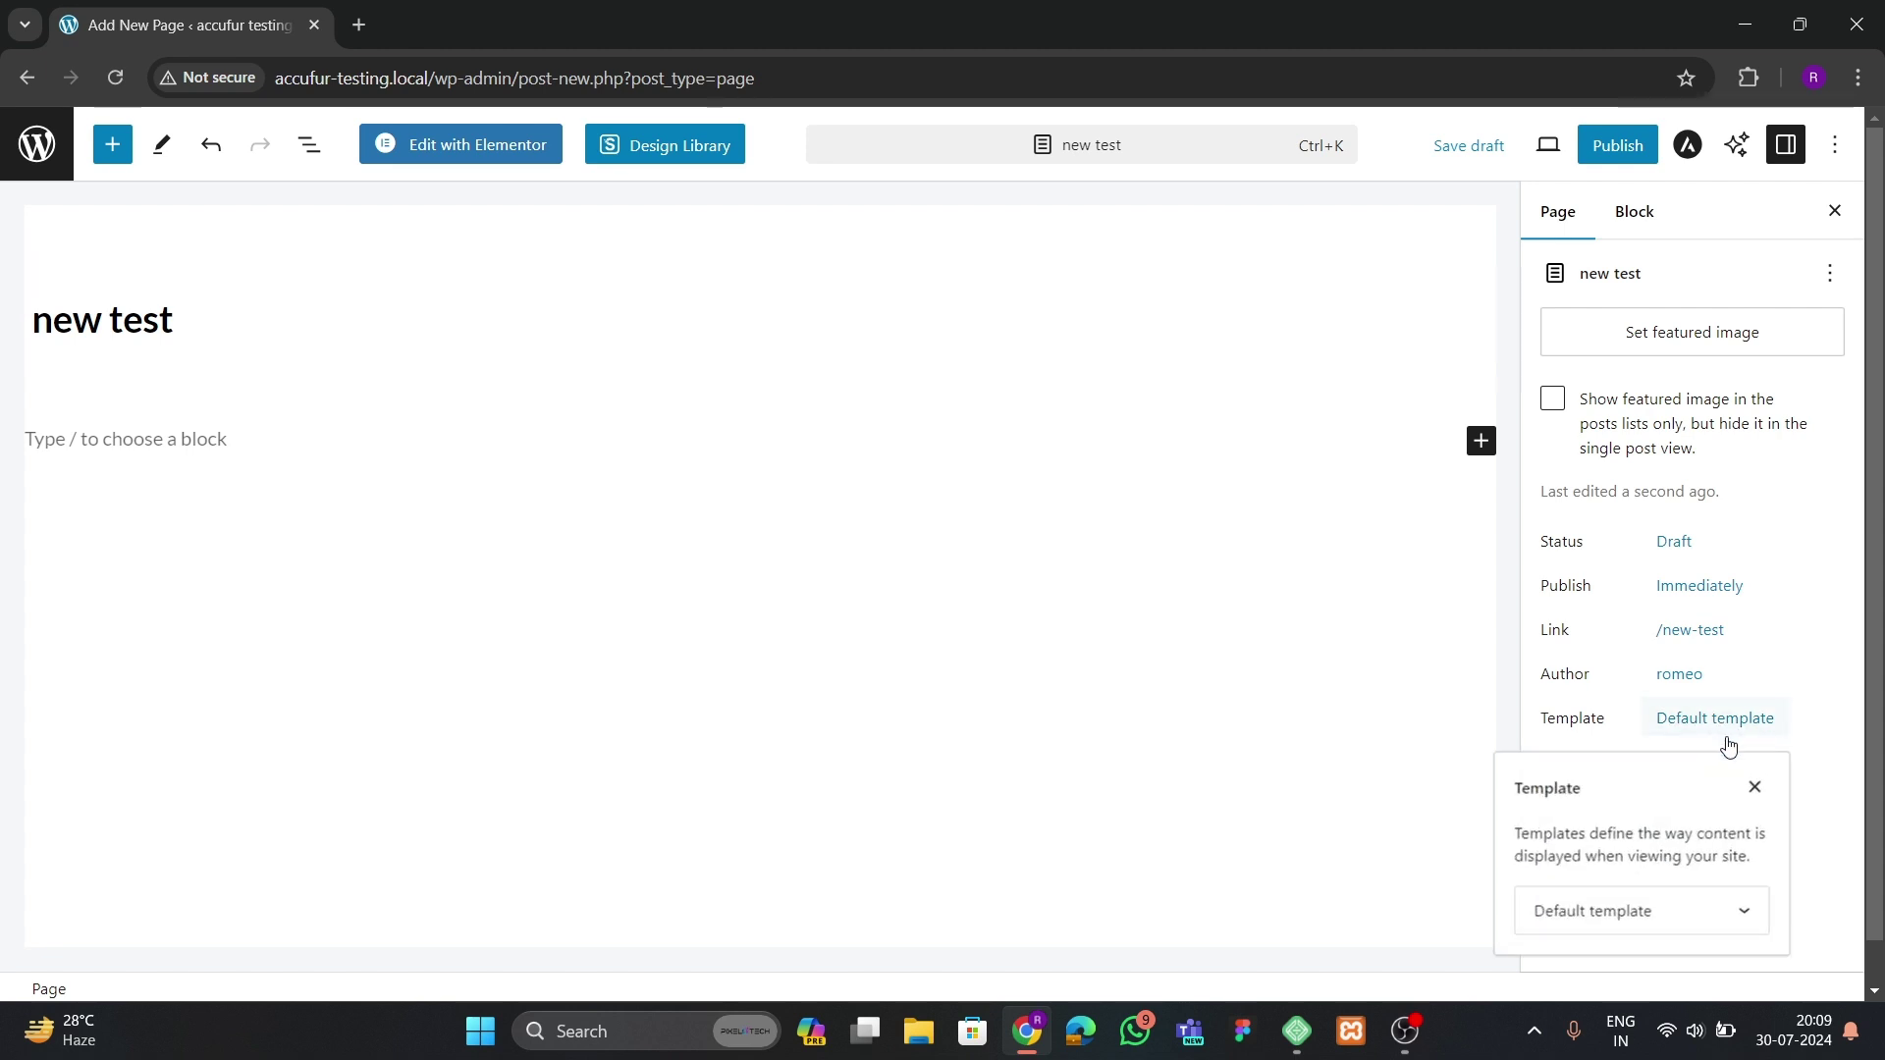
pyautogui.click(1649, 913)
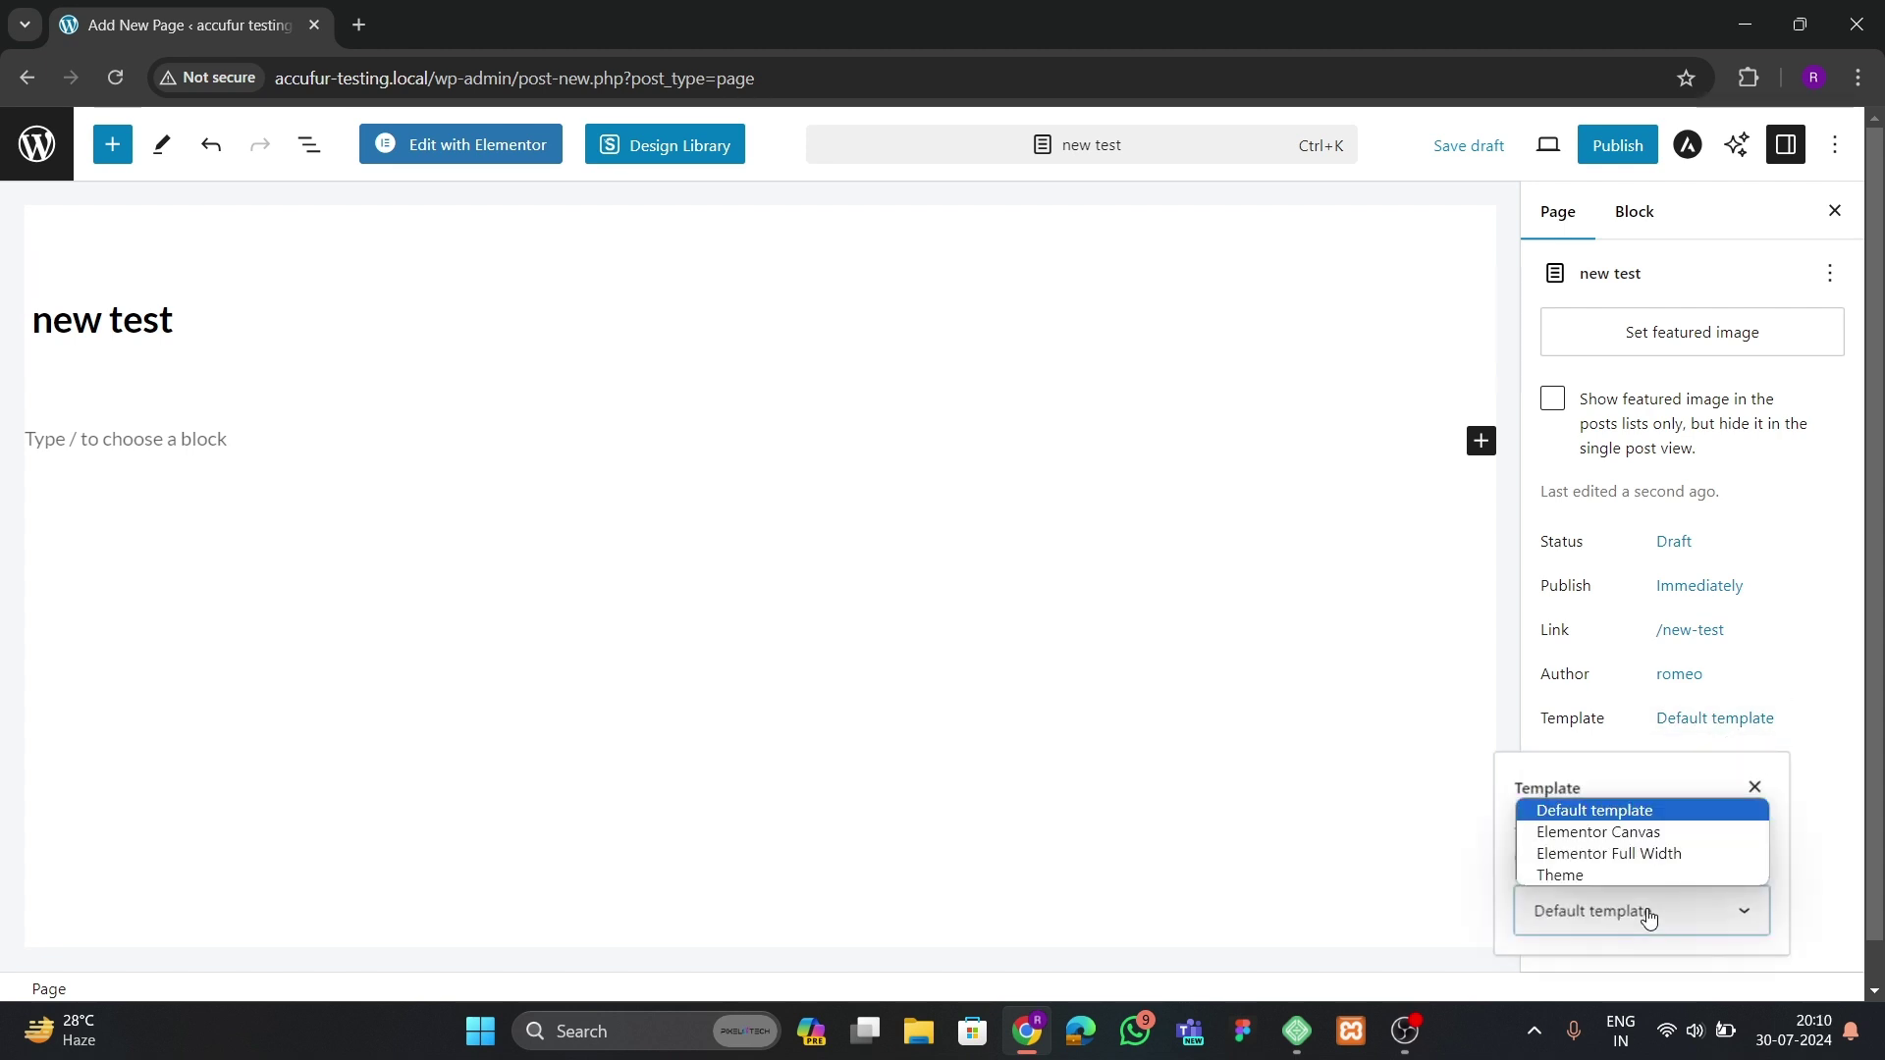
pyautogui.click(1627, 854)
pyautogui.click(1633, 909)
pyautogui.click(1610, 832)
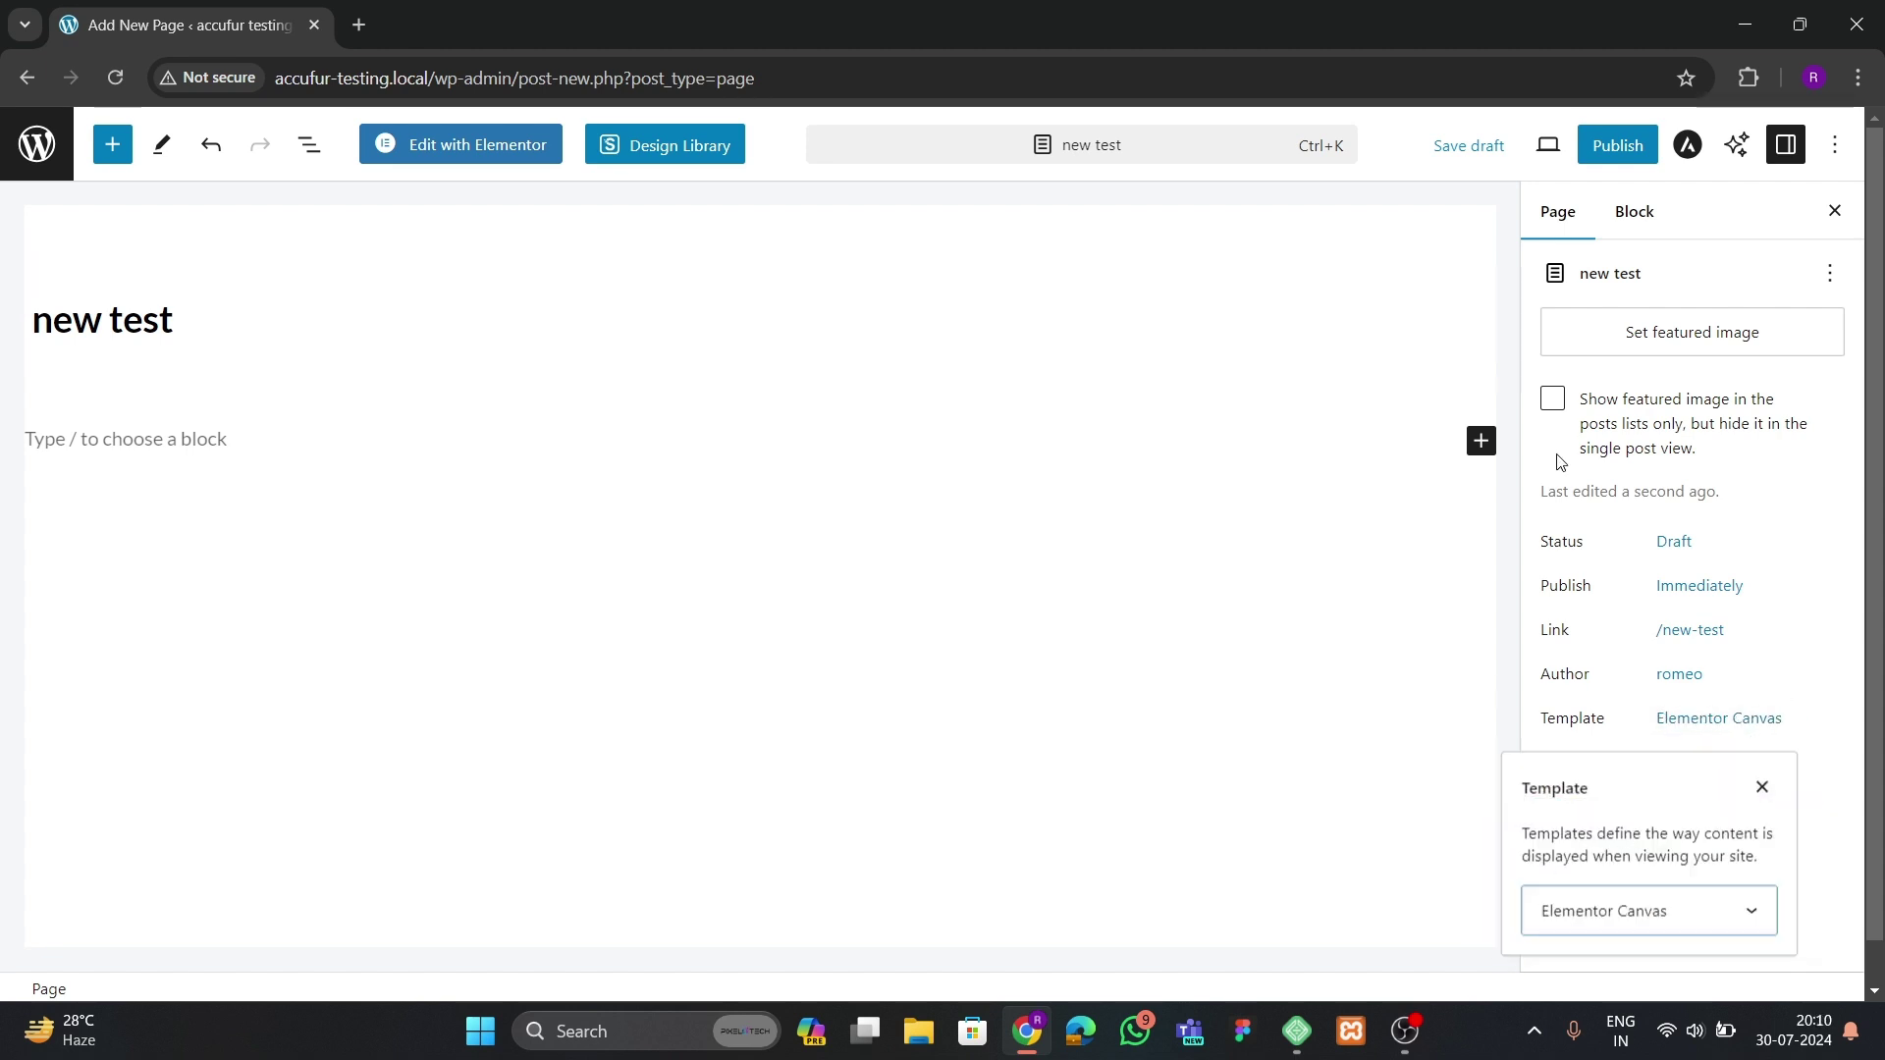
pyautogui.click(1615, 148)
pyautogui.click(1610, 147)
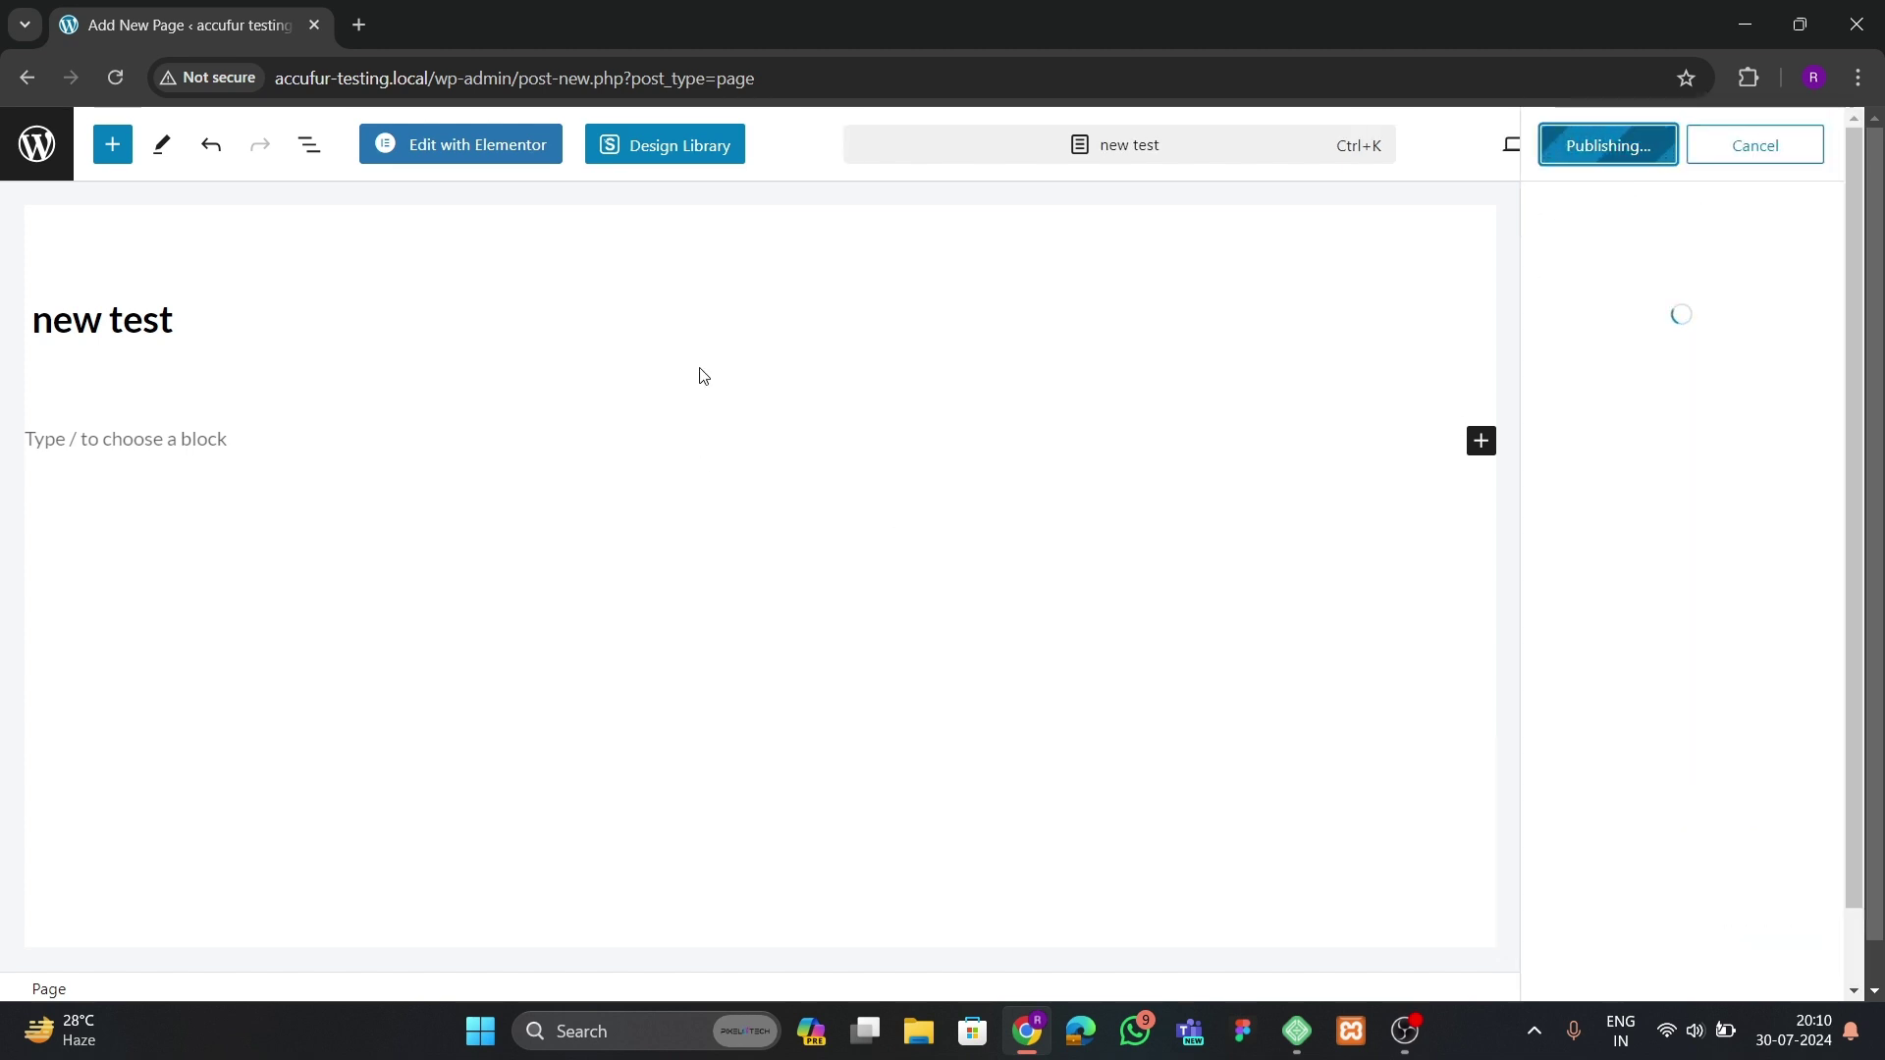
# - Return to the pages list and open the "new test" page in a new browser tab for editing with Elementor
pyautogui.click(36, 143)
pyautogui.scroll(-4, 464, 589)
pyautogui.scroll(-2, 464, 589)
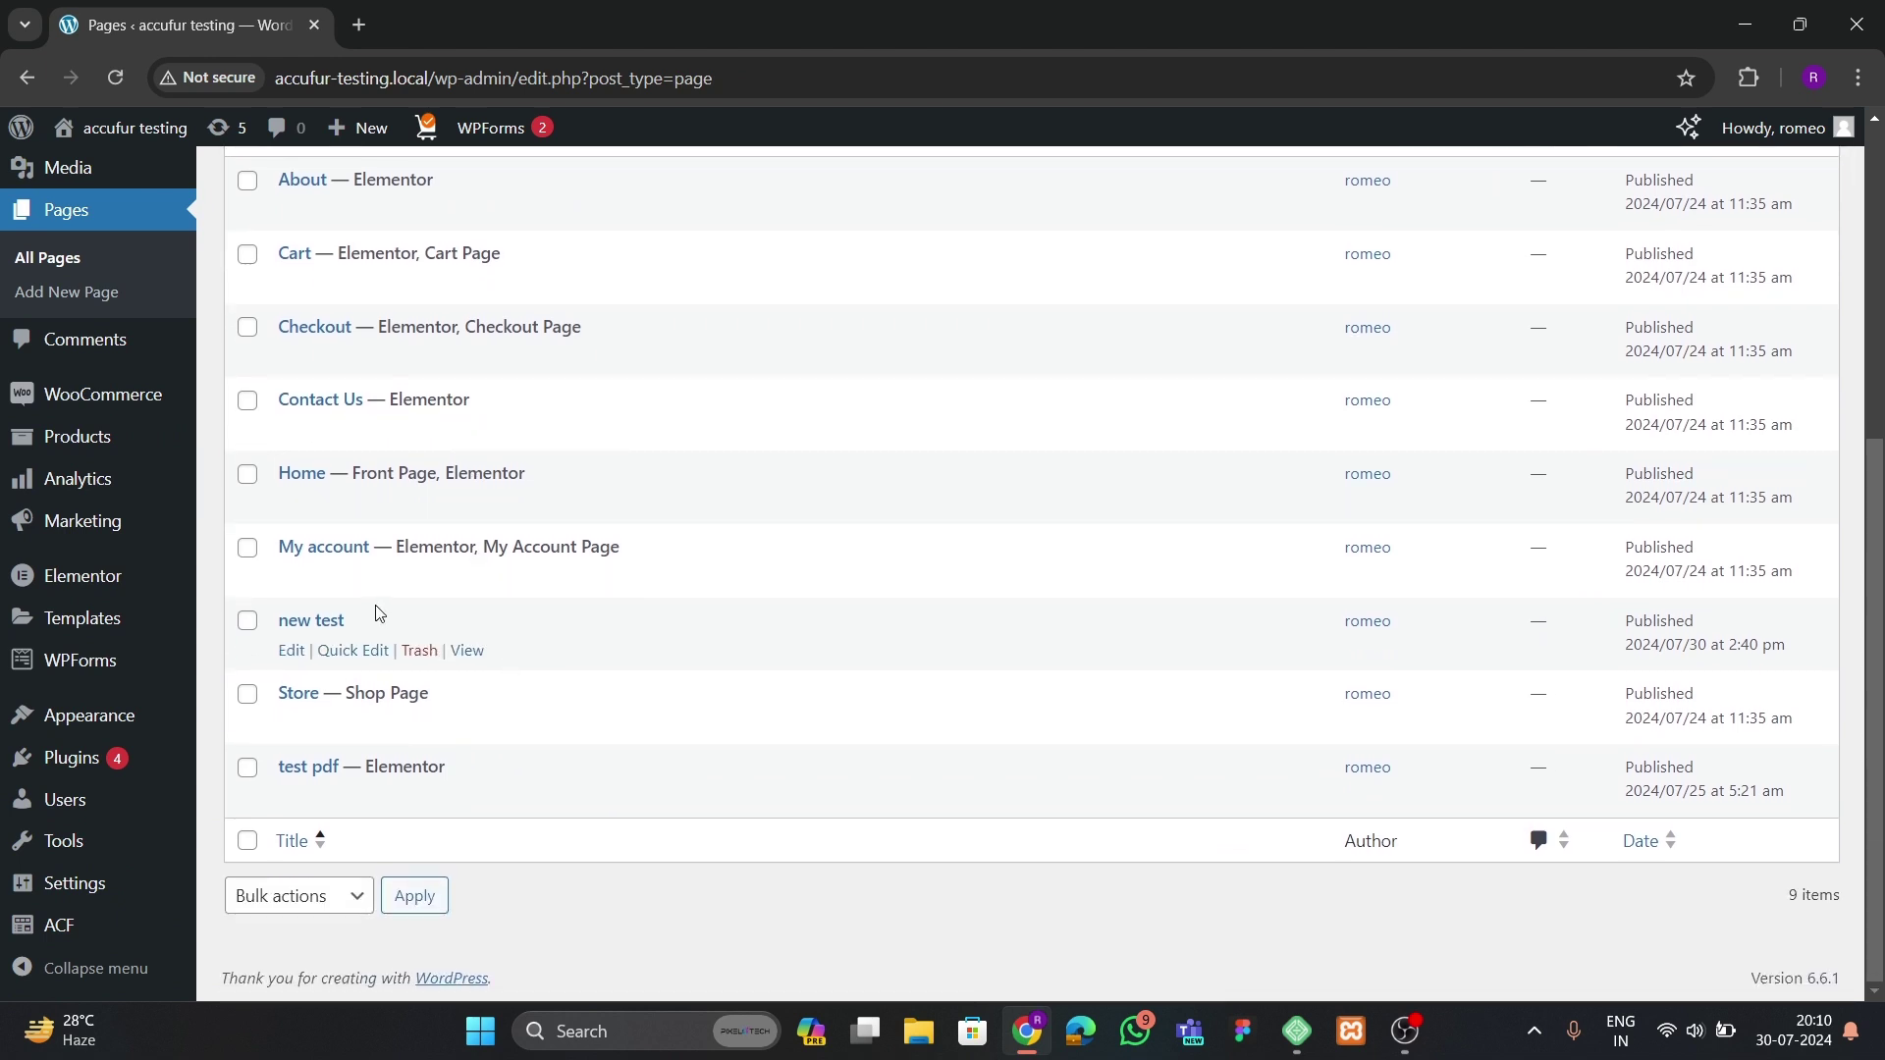
pyautogui.rightClick(296, 656)
pyautogui.click(373, 682)
pyautogui.hotkey('ctrl', 'Tab')
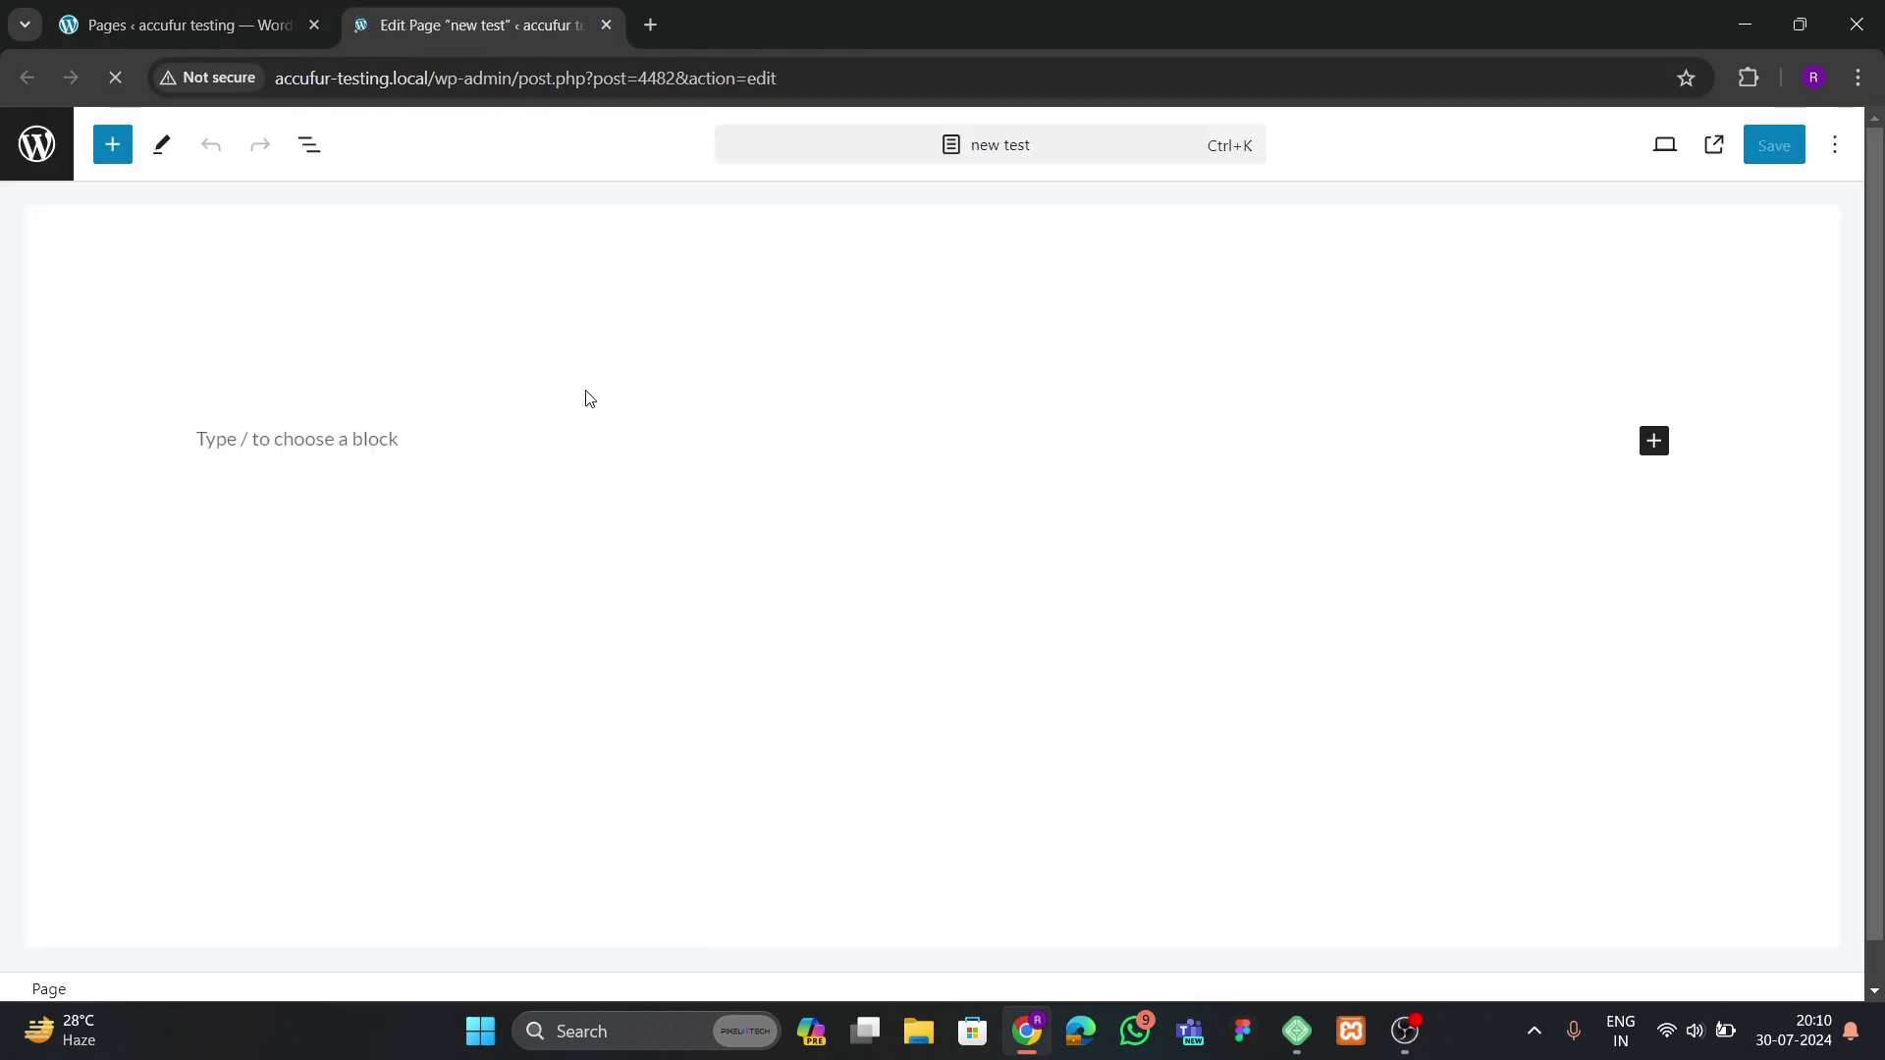
pyautogui.click(484, 155)
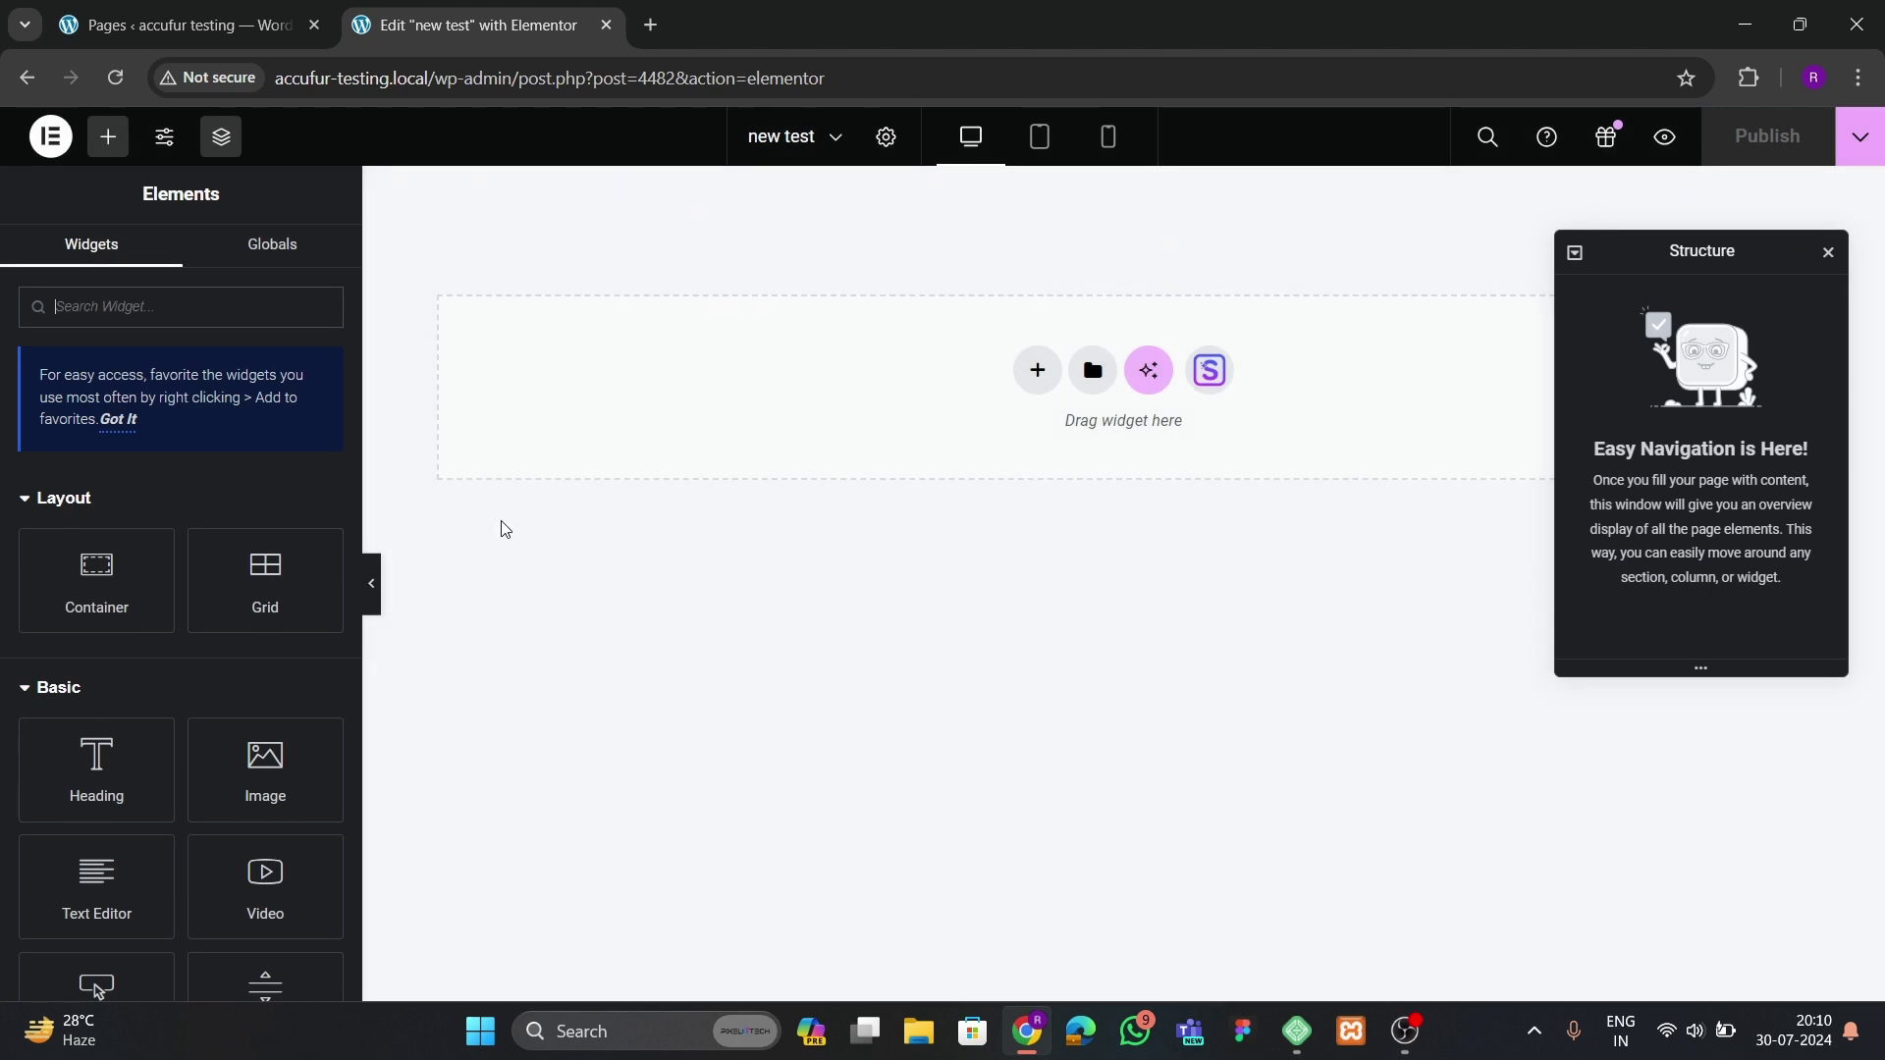
# - Add a container to the empty page and set its padding to 100 px on all sides
pyautogui.moveTo(357, 459); pyautogui.dragTo(330, 470)
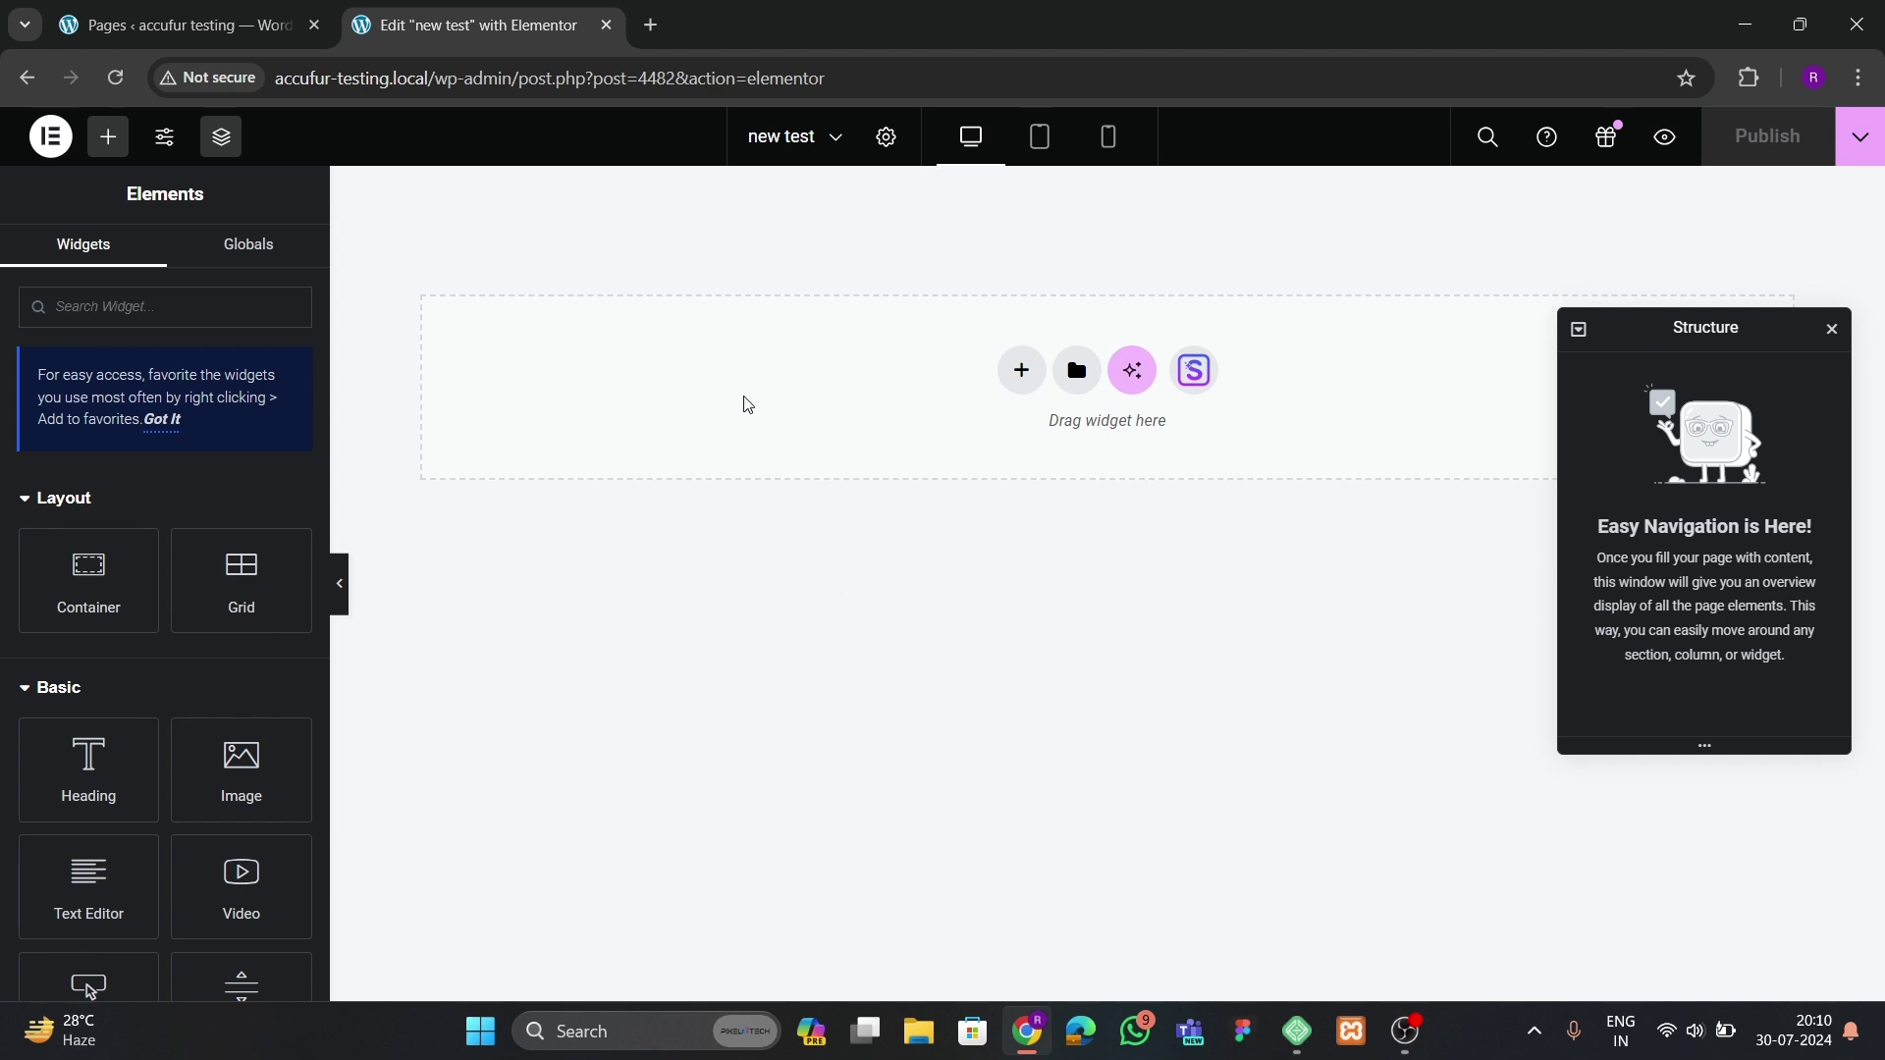
pyautogui.moveTo(88, 570); pyautogui.dragTo(985, 450)
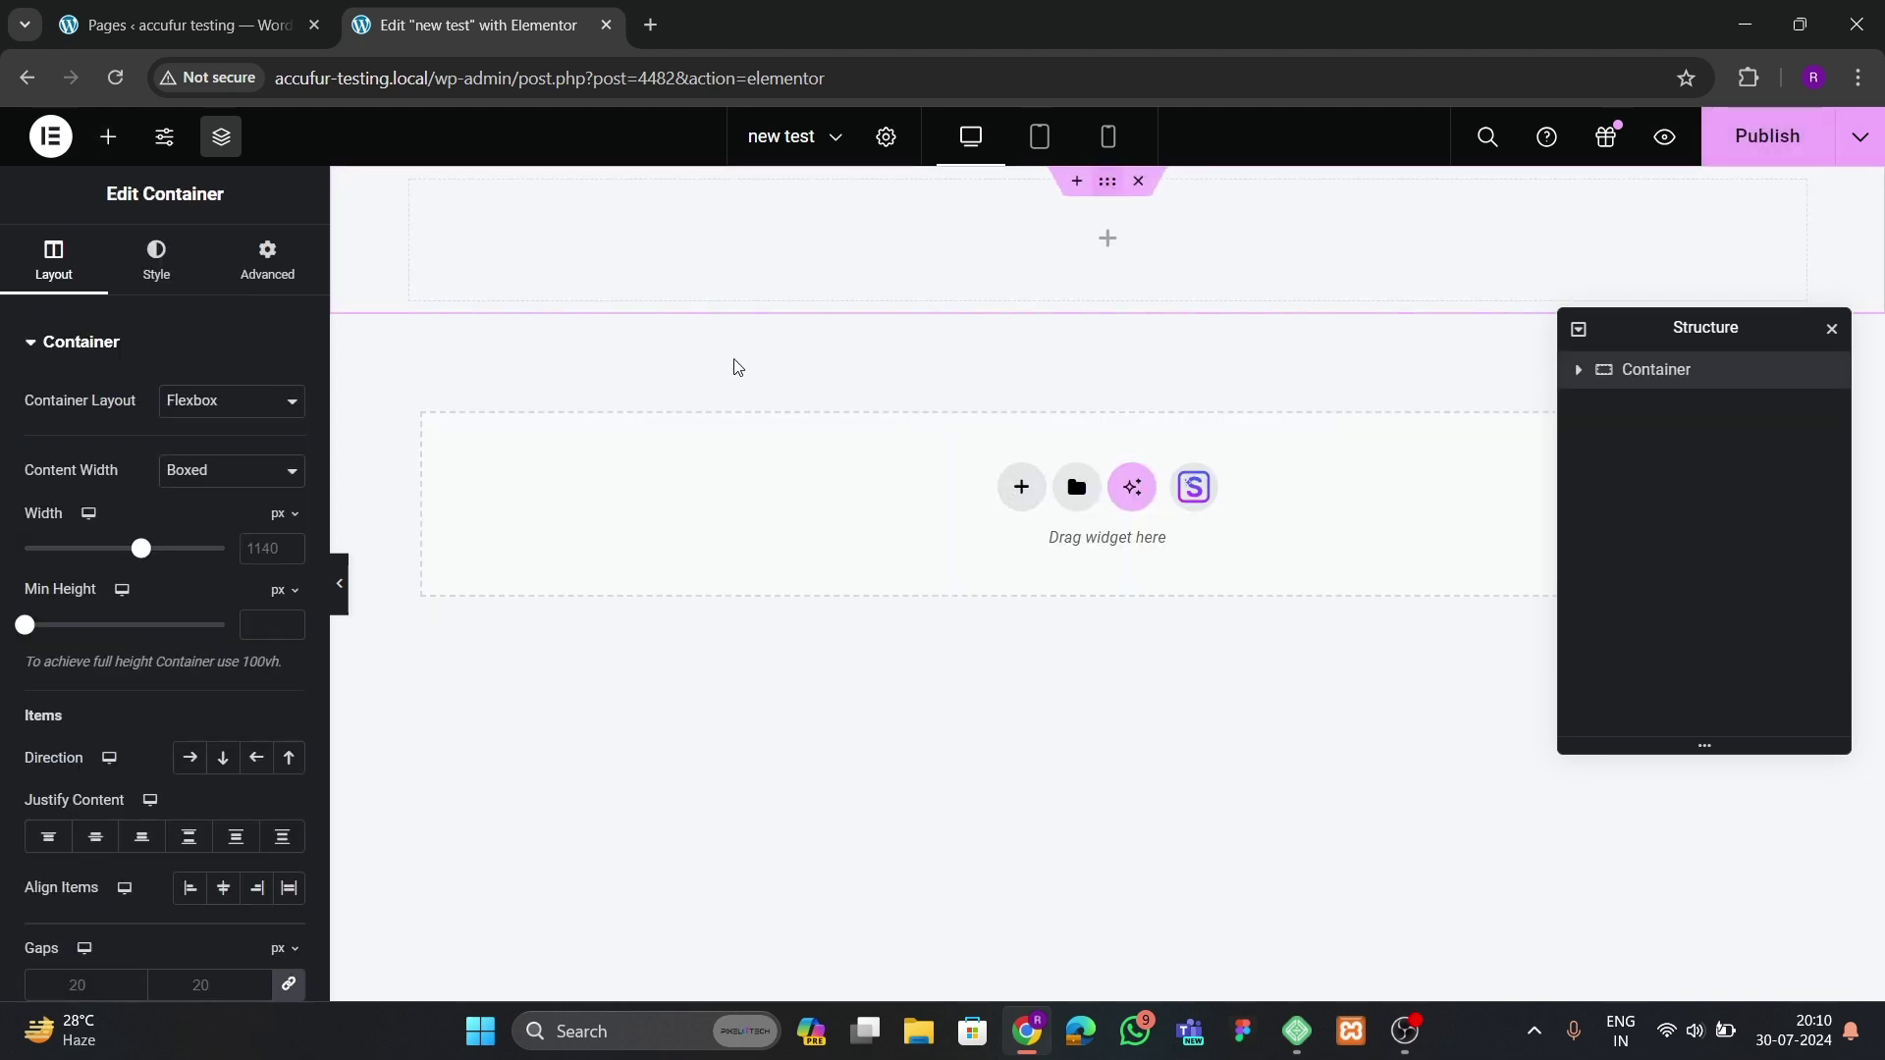
pyautogui.click(268, 261)
pyautogui.click(29, 523)
pyautogui.write('100')
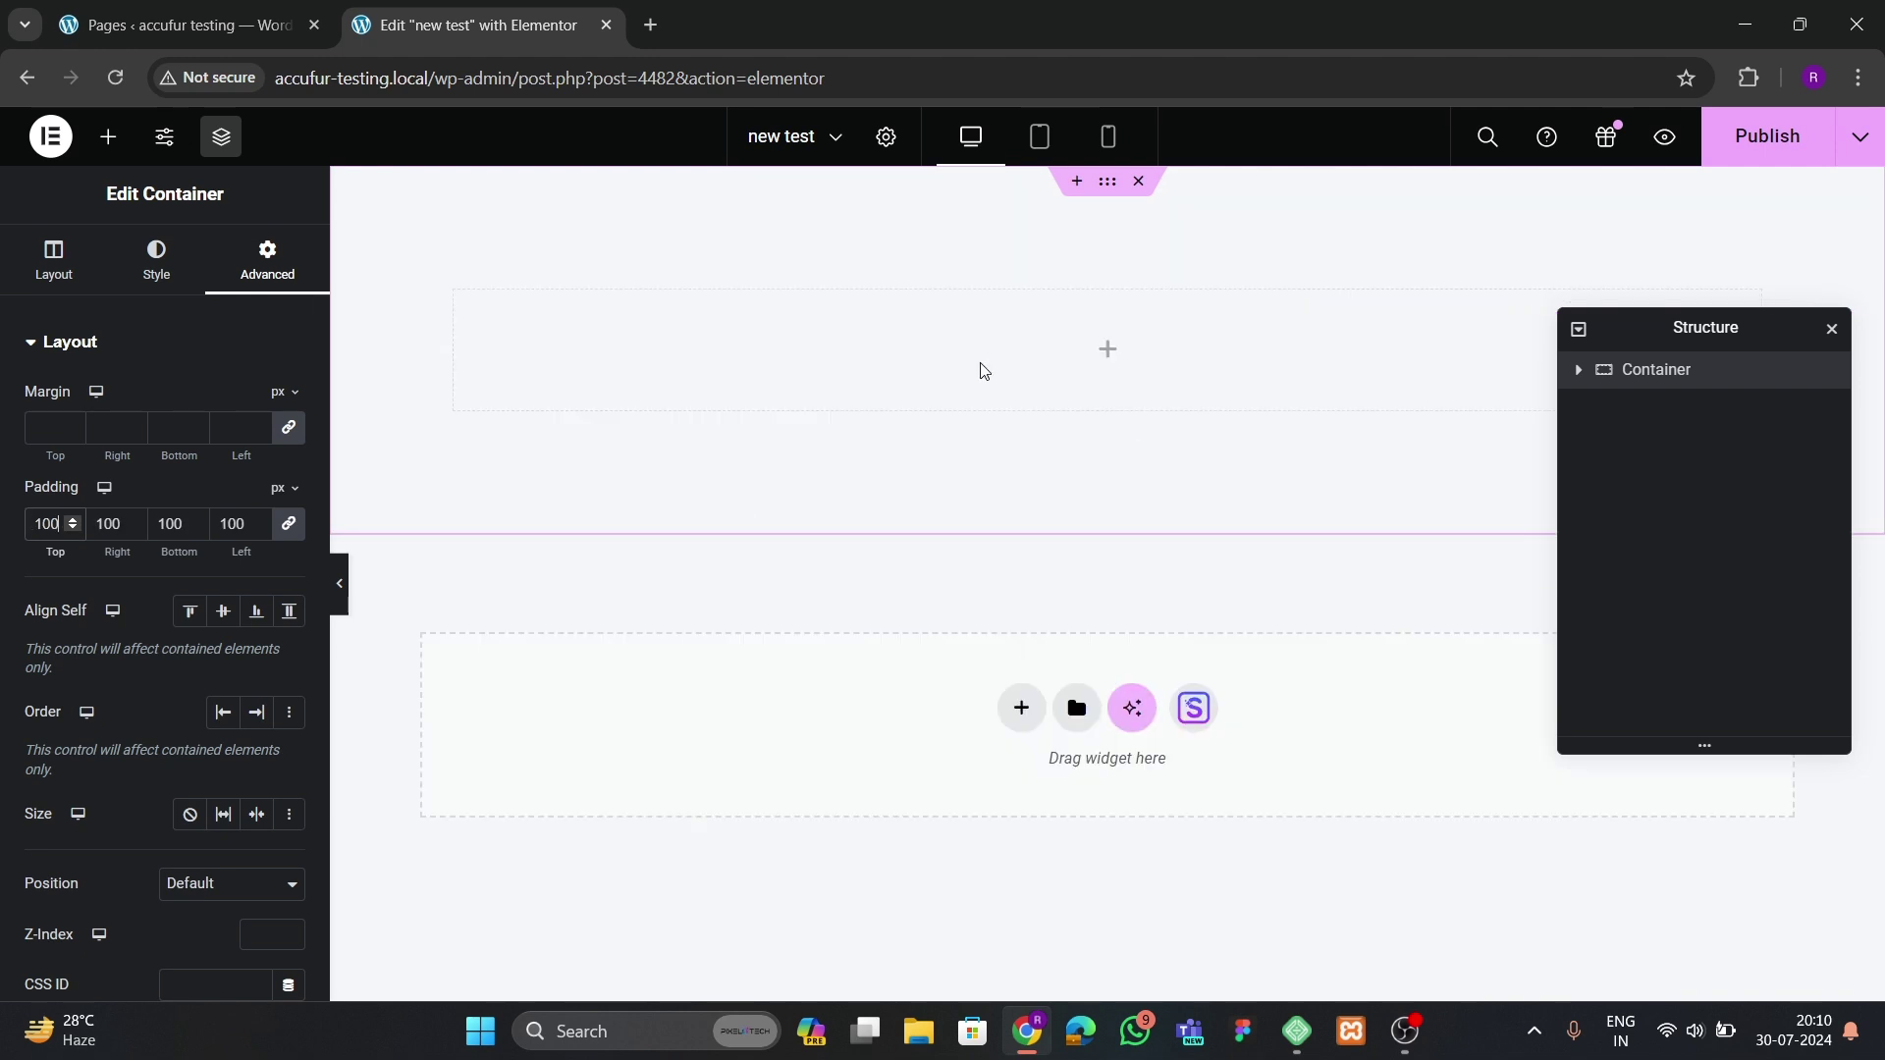
# - Place a Button widget inside the container and duplicate it
pyautogui.click(98, 138)
pyautogui.scroll(-3, 200, 517)
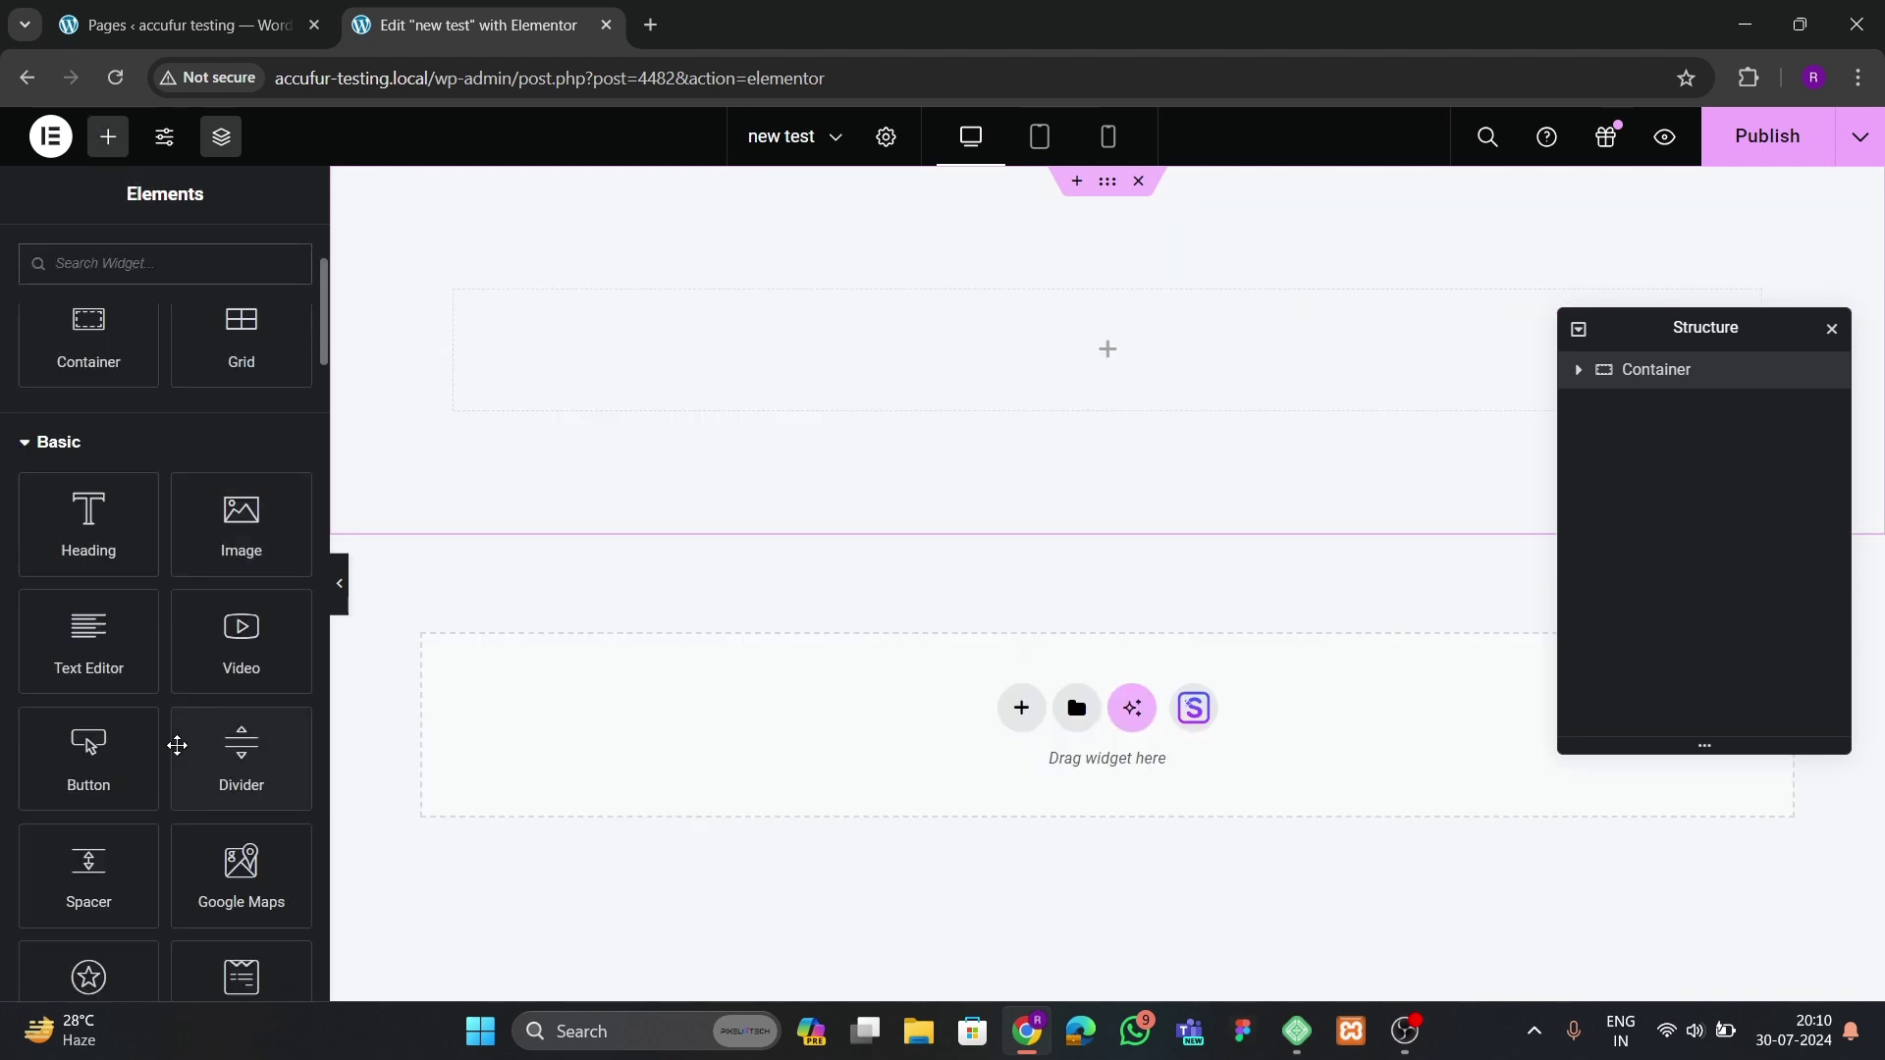
pyautogui.moveTo(92, 761); pyautogui.dragTo(1031, 394)
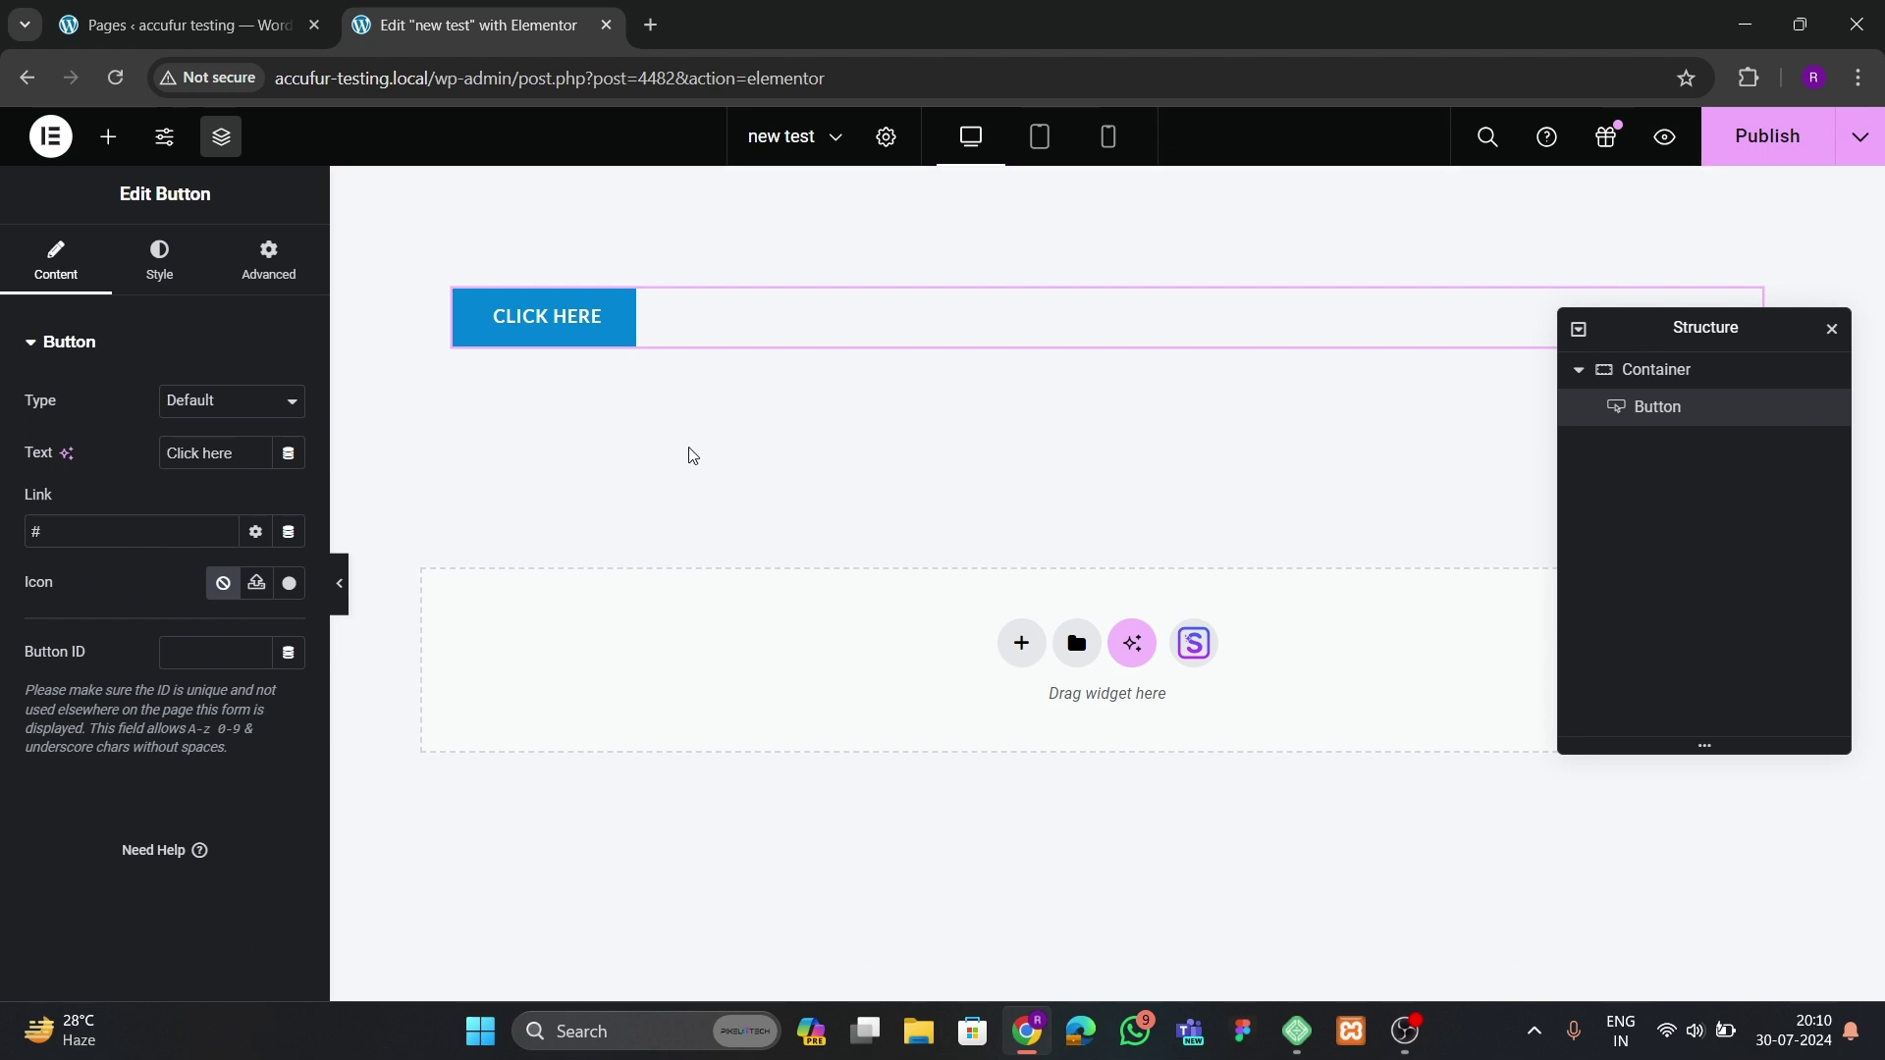
pyautogui.rightClick(744, 343)
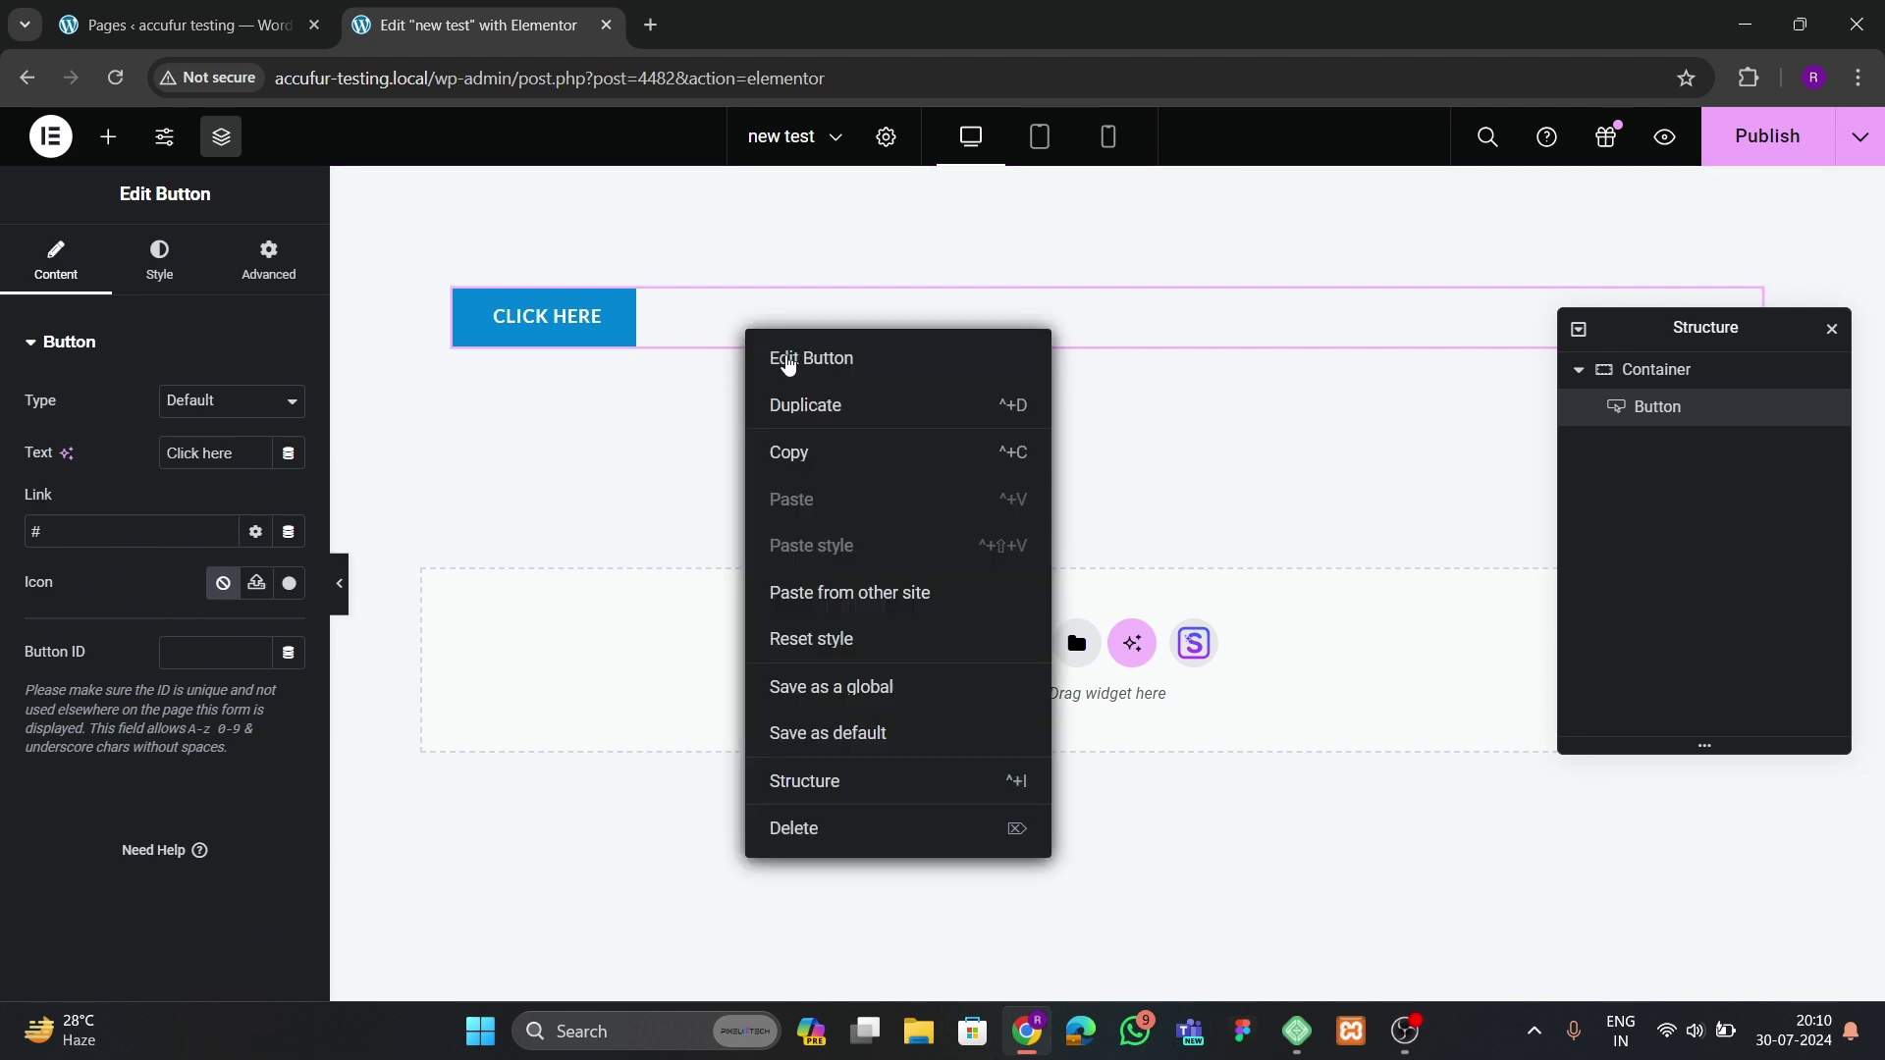
pyautogui.click(786, 403)
# - Center the container's content by setting both Justify Content and Align Items to Center
pyautogui.click(1650, 370)
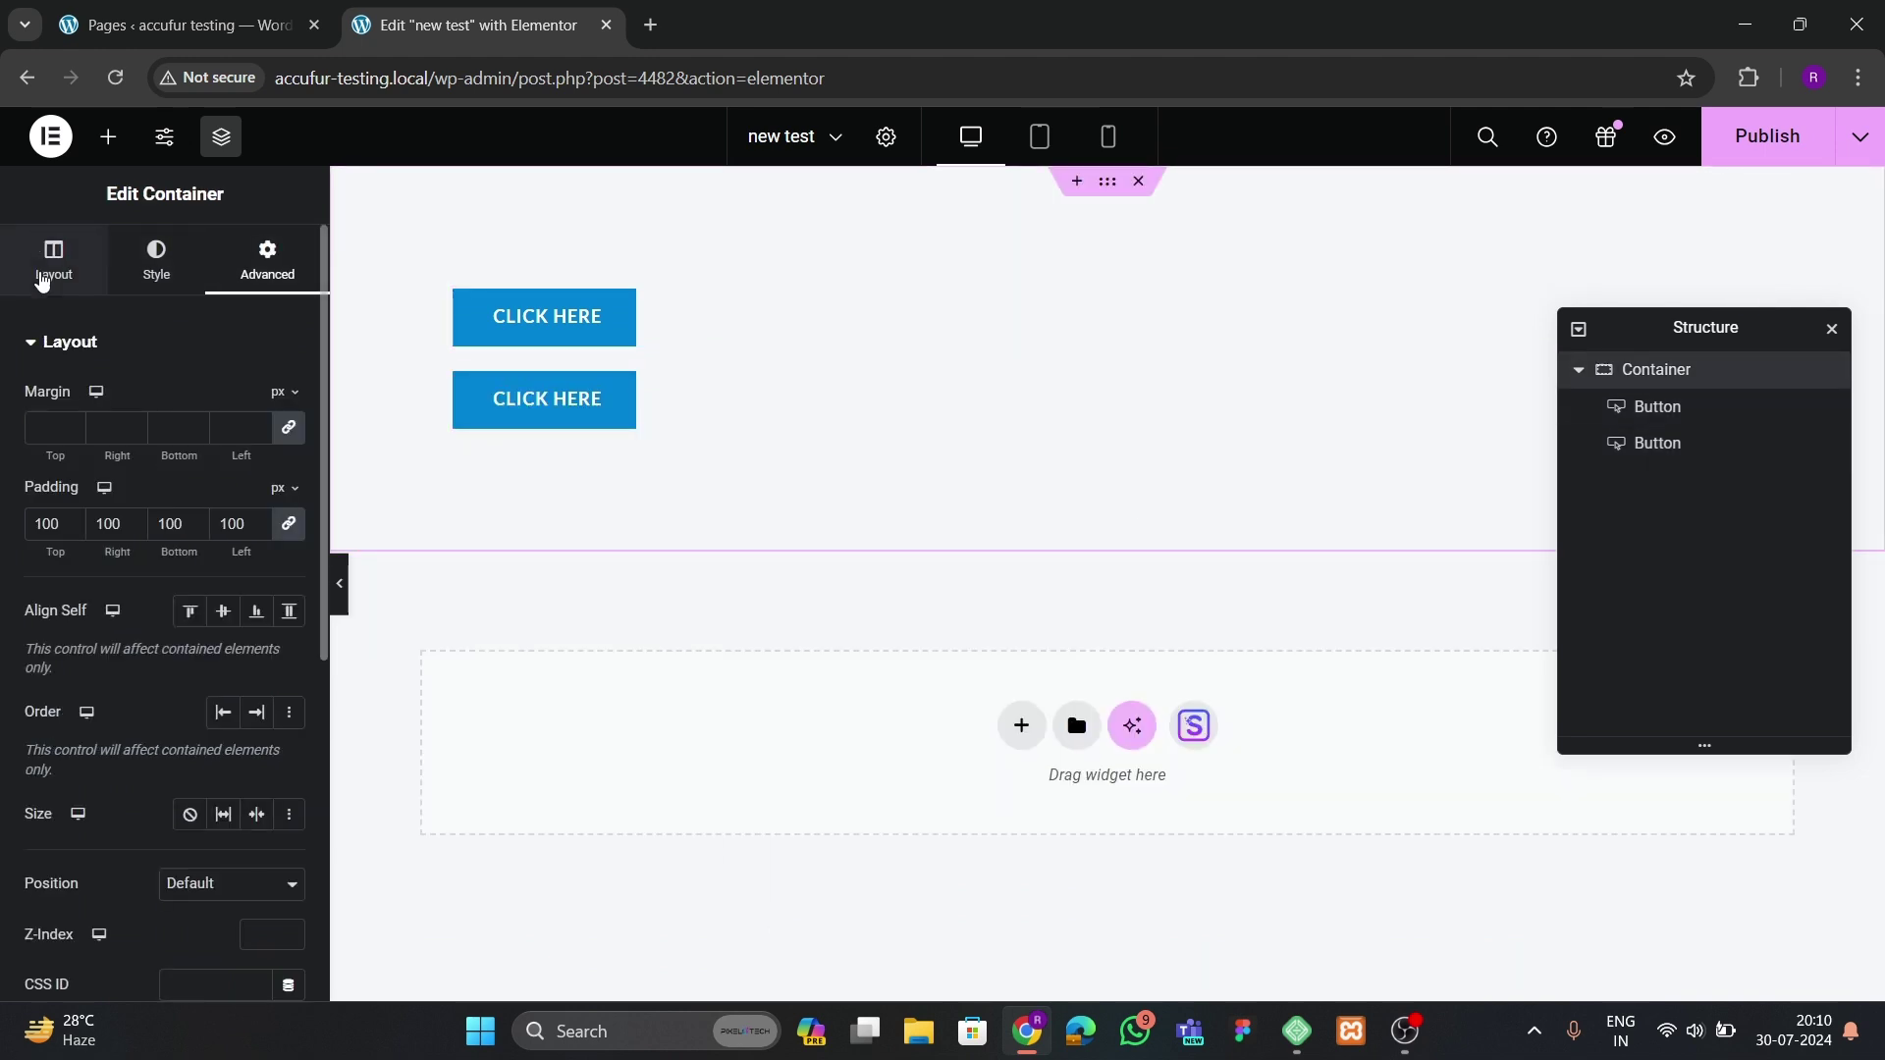
pyautogui.click(44, 246)
pyautogui.click(98, 850)
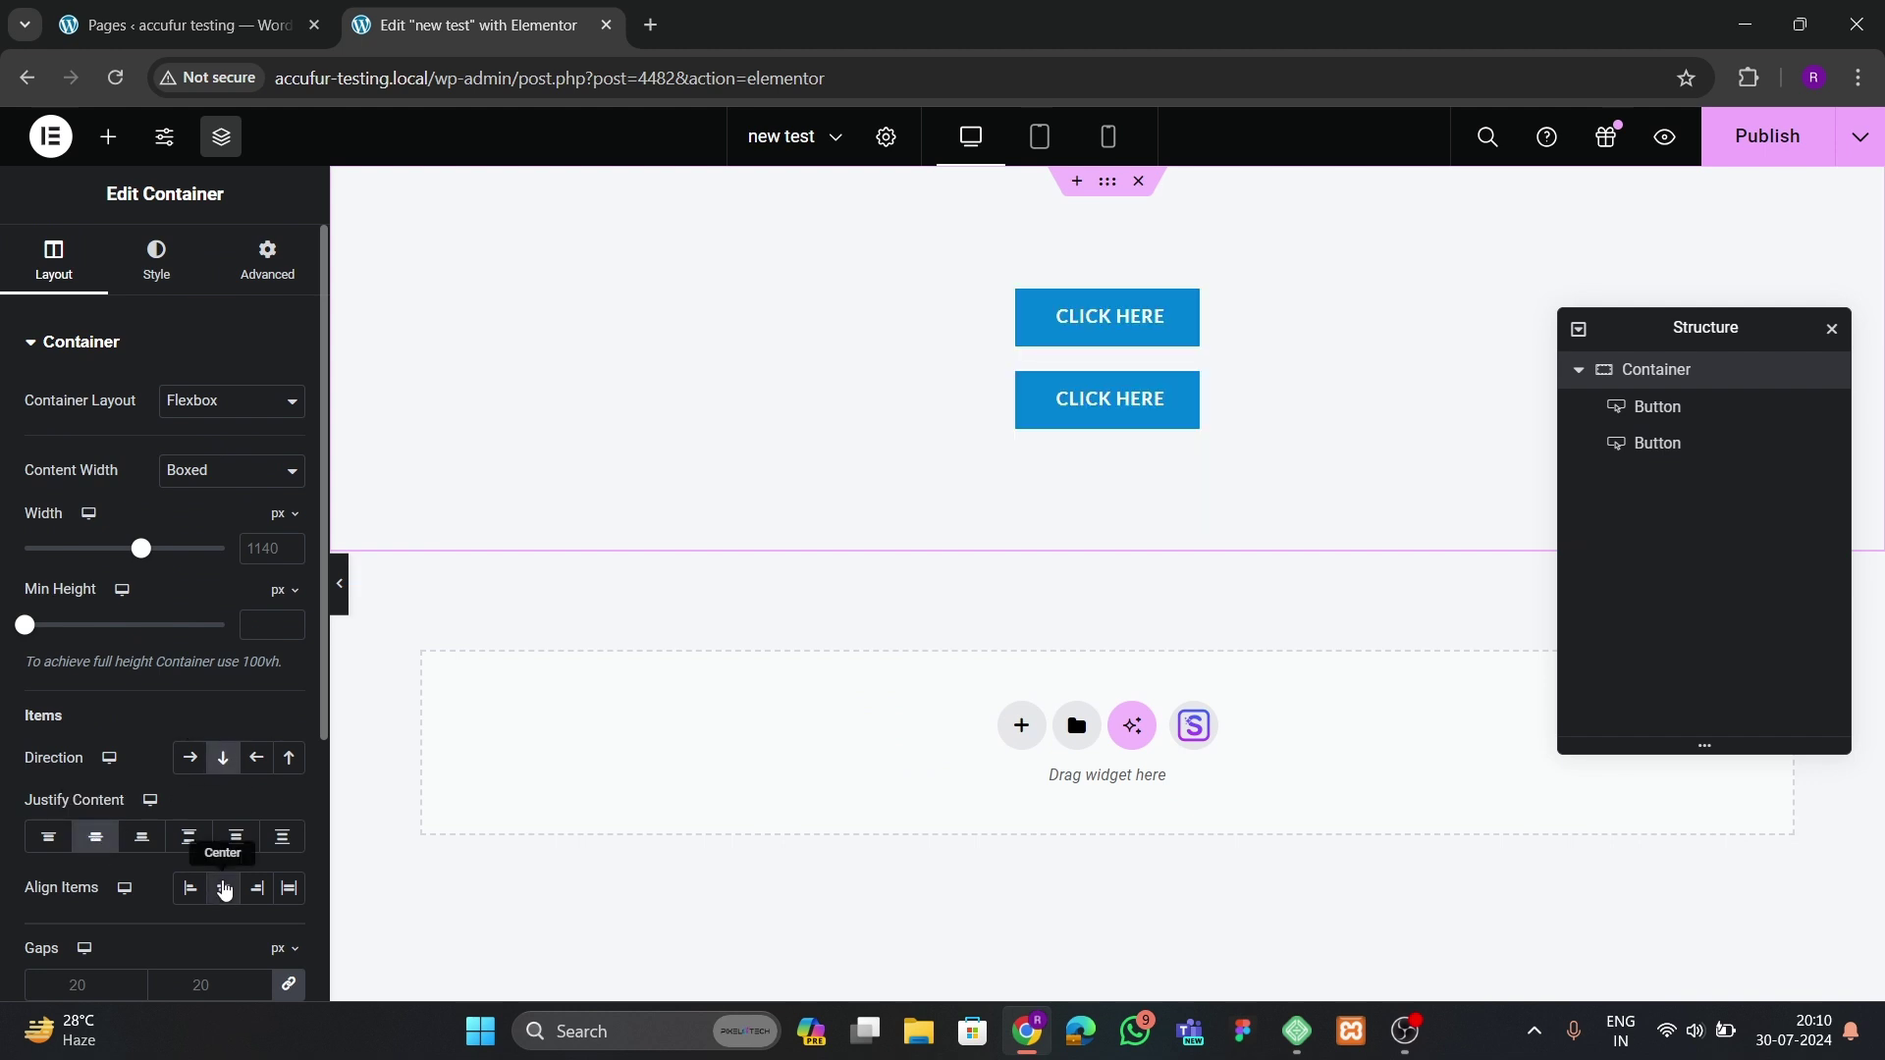
# - Change the upper button's text to "FILL UP THE FORM TO DOWNLAOD PDF"
pyautogui.click(1064, 328)
pyautogui.moveTo(241, 454); pyautogui.dragTo(102, 475)
pyautogui.press('BackSpace')
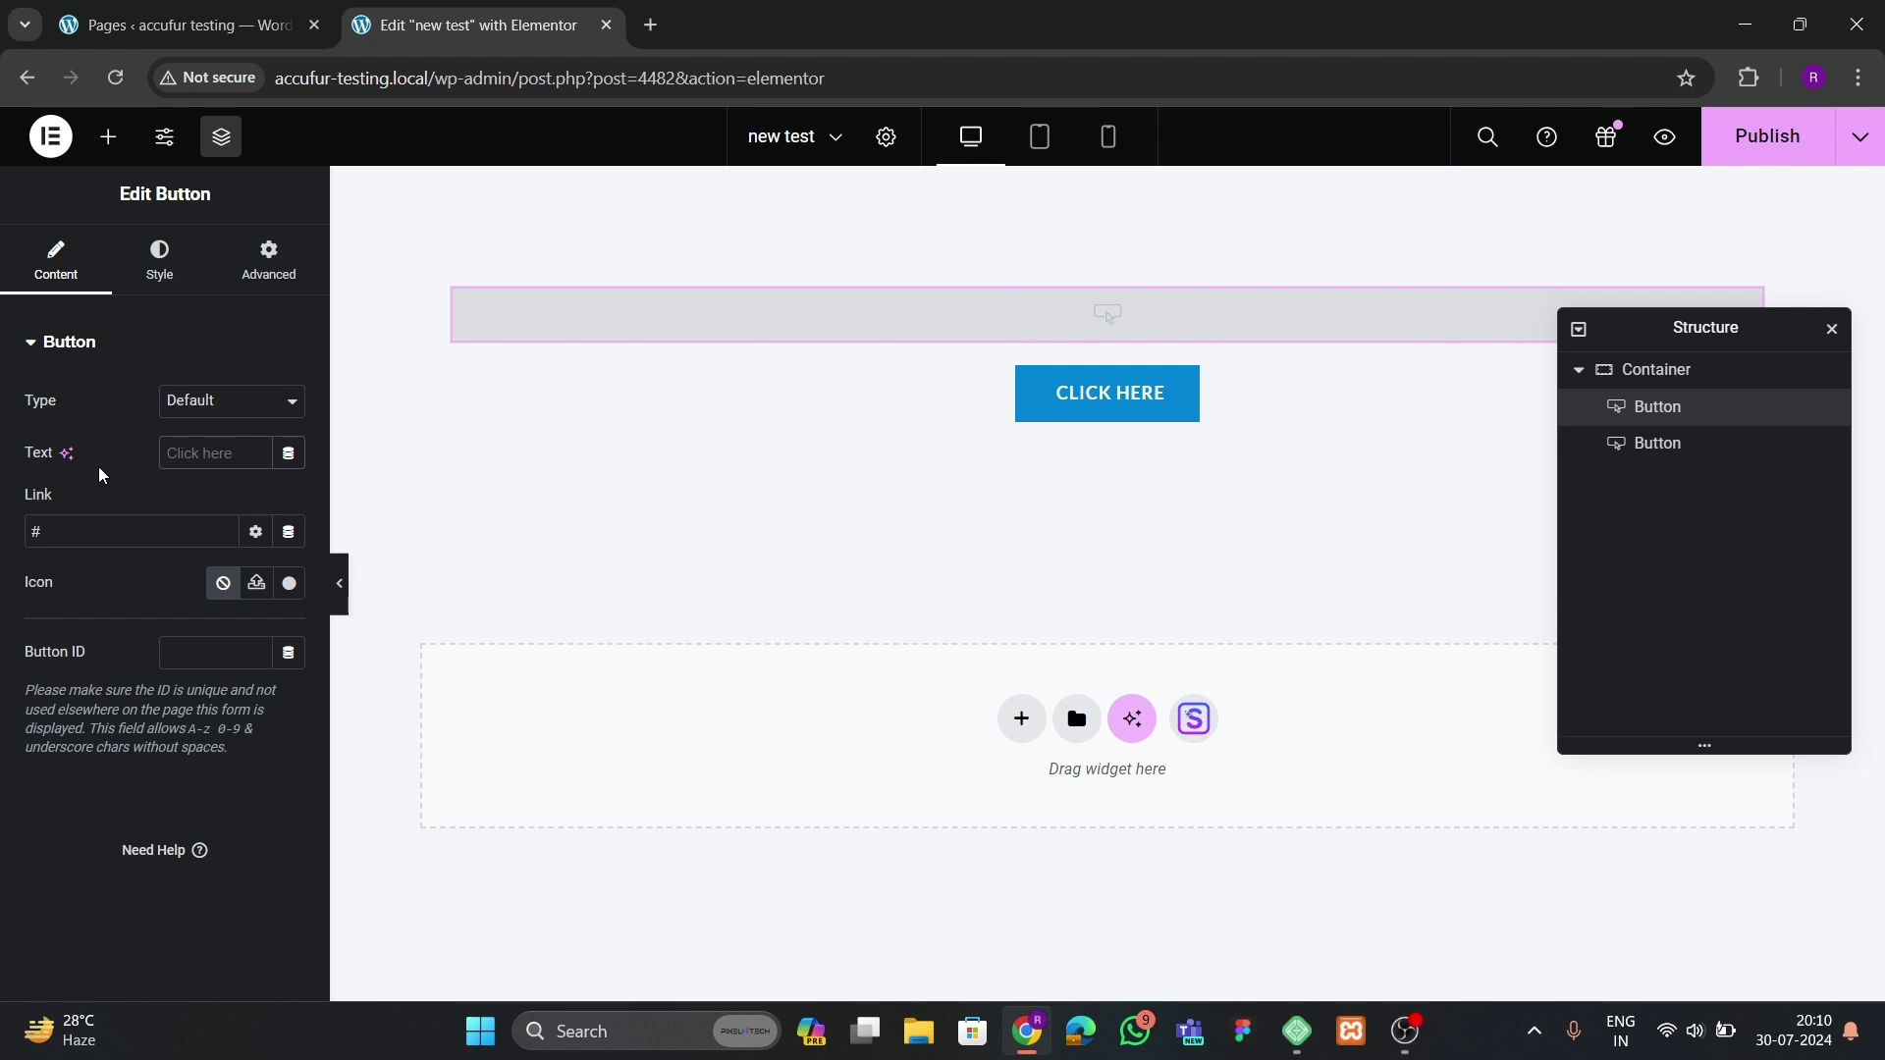
pyautogui.write('FILL UP THE')
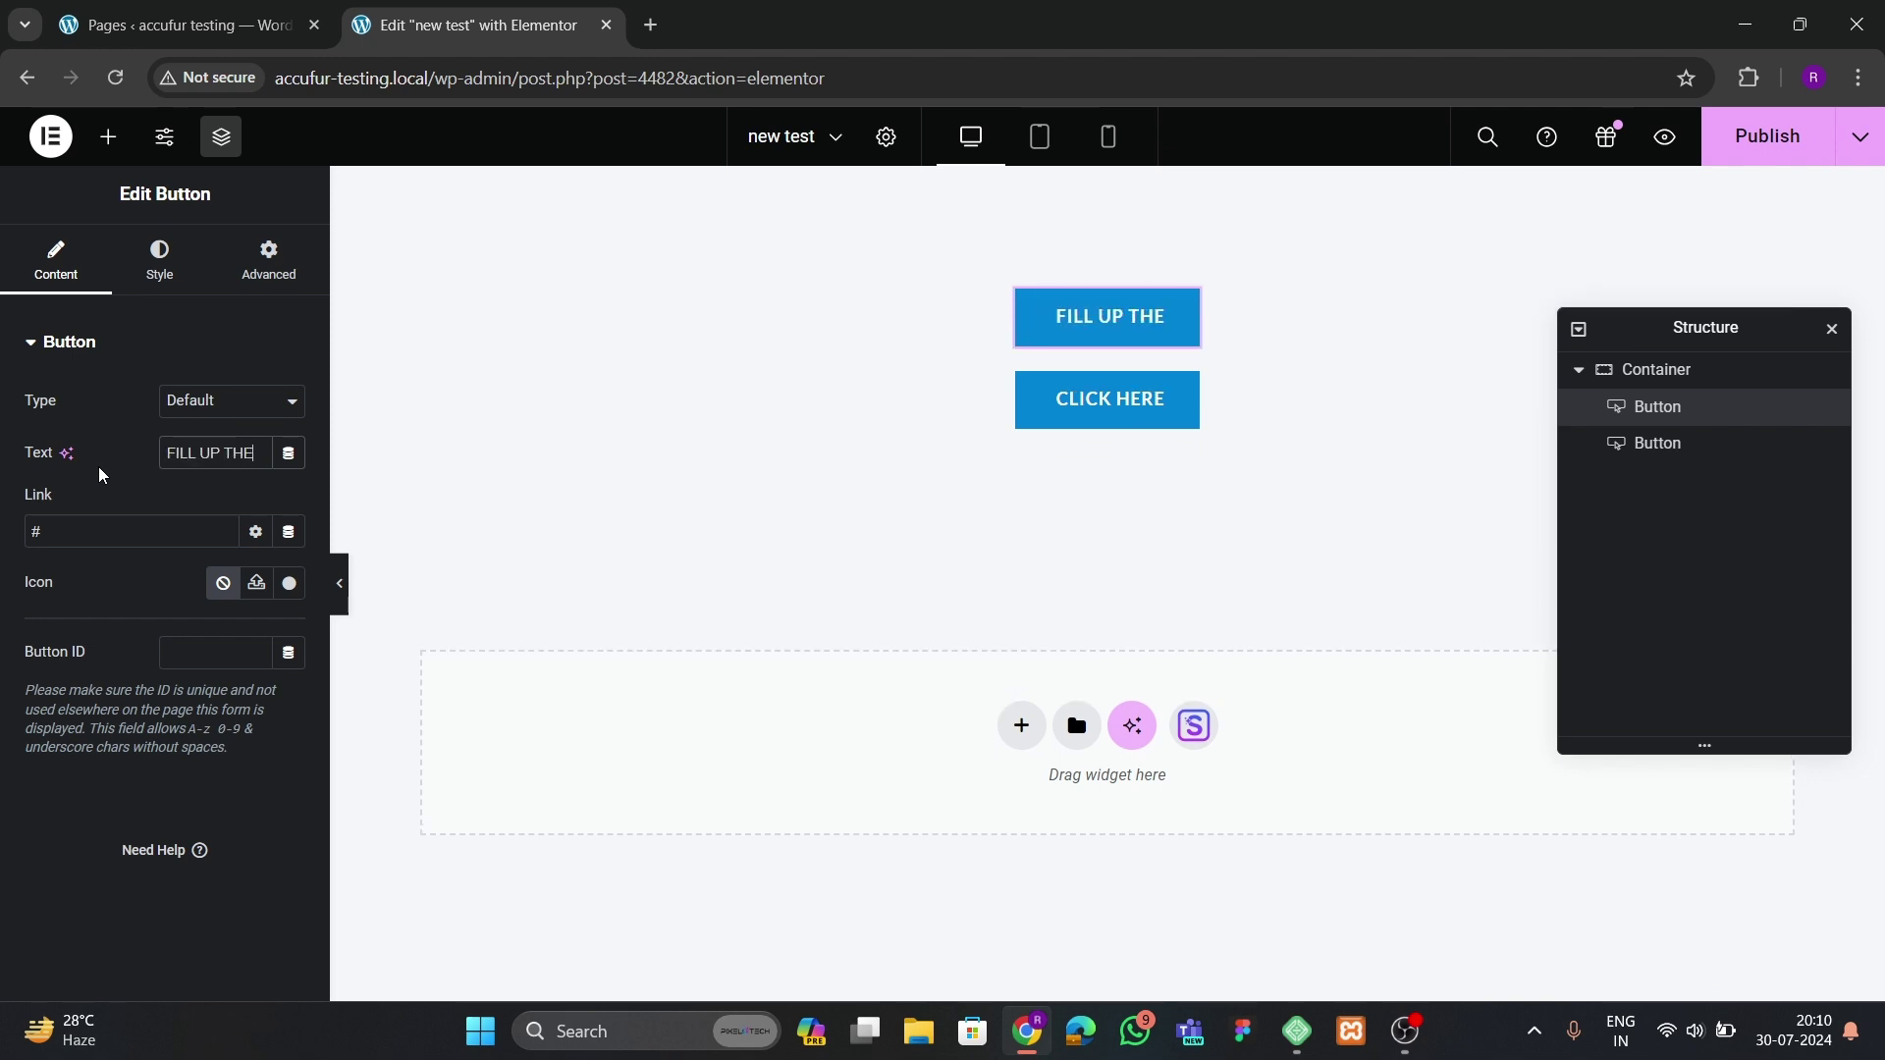
pyautogui.press('BackSpace')
pyautogui.write('E FORM TO DOWNLAOD PDF')
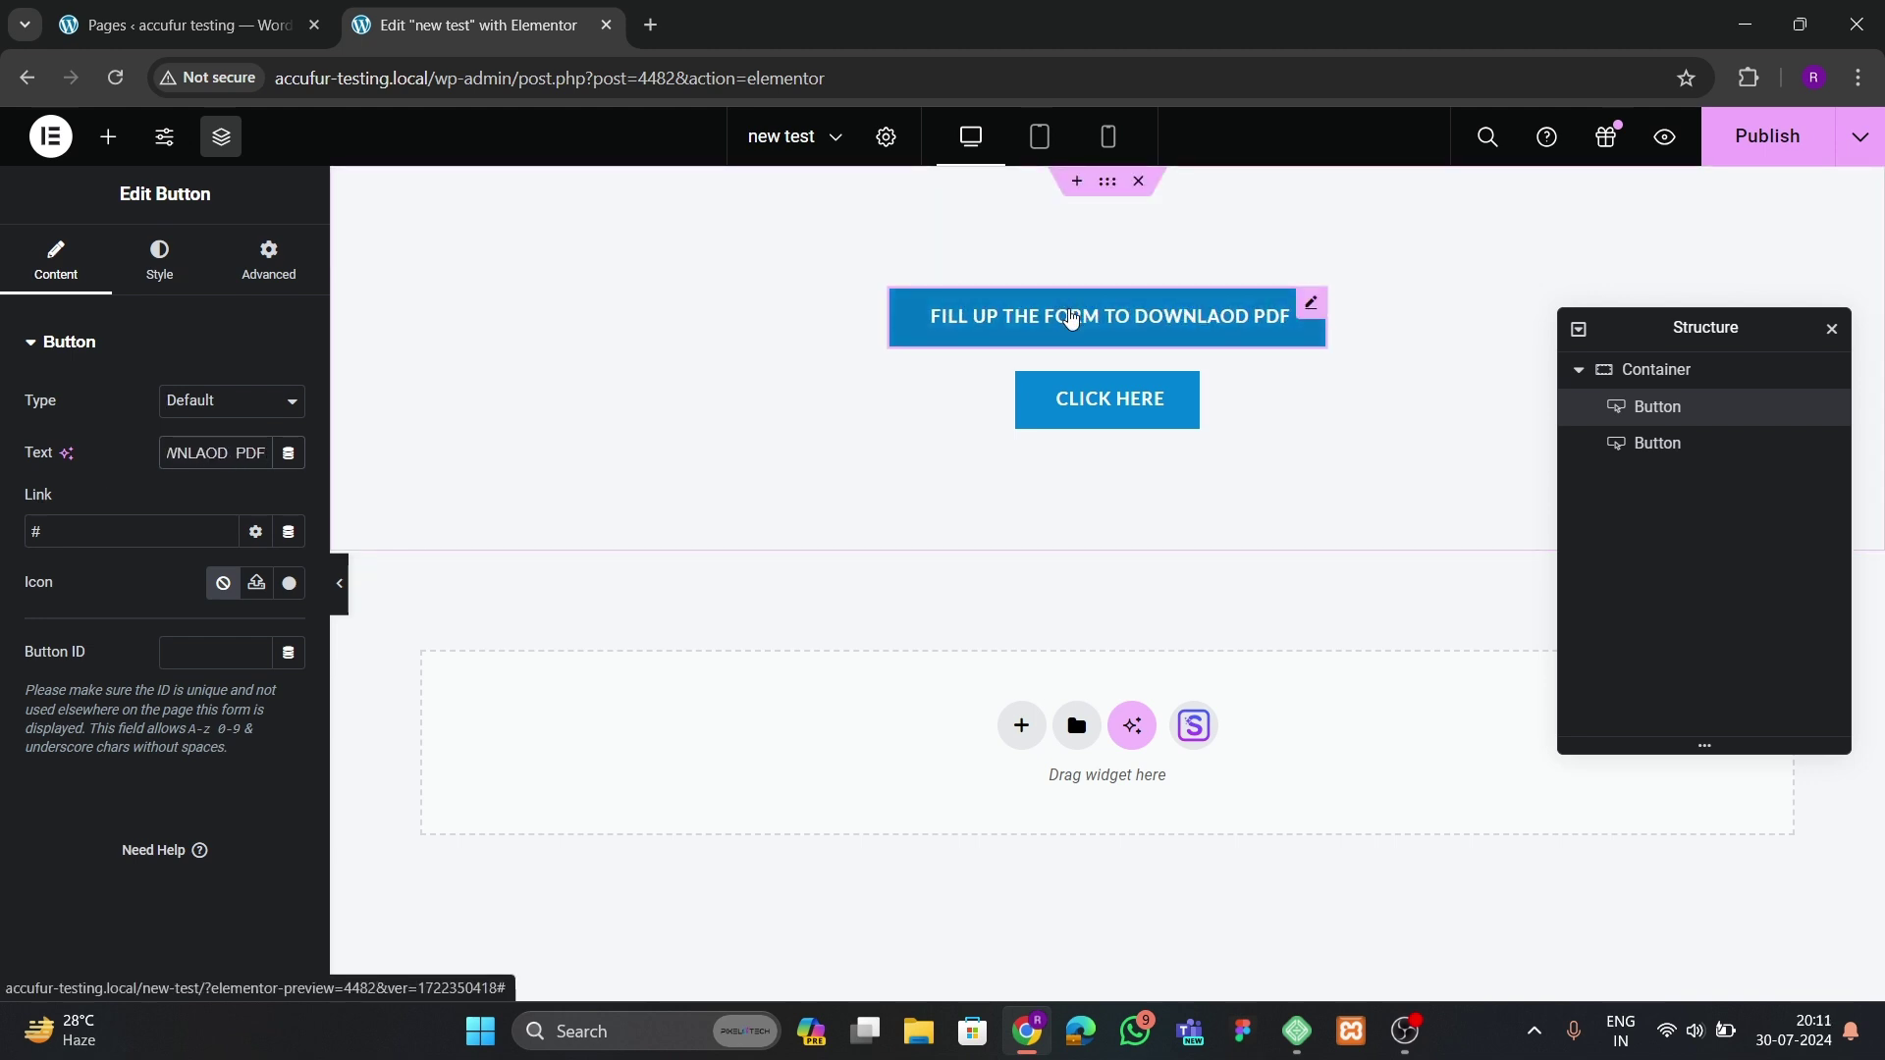
# - Change the lower button's text to "DOWNLOAD PDF"
pyautogui.click(1086, 393)
pyautogui.moveTo(232, 453); pyautogui.dragTo(134, 472)
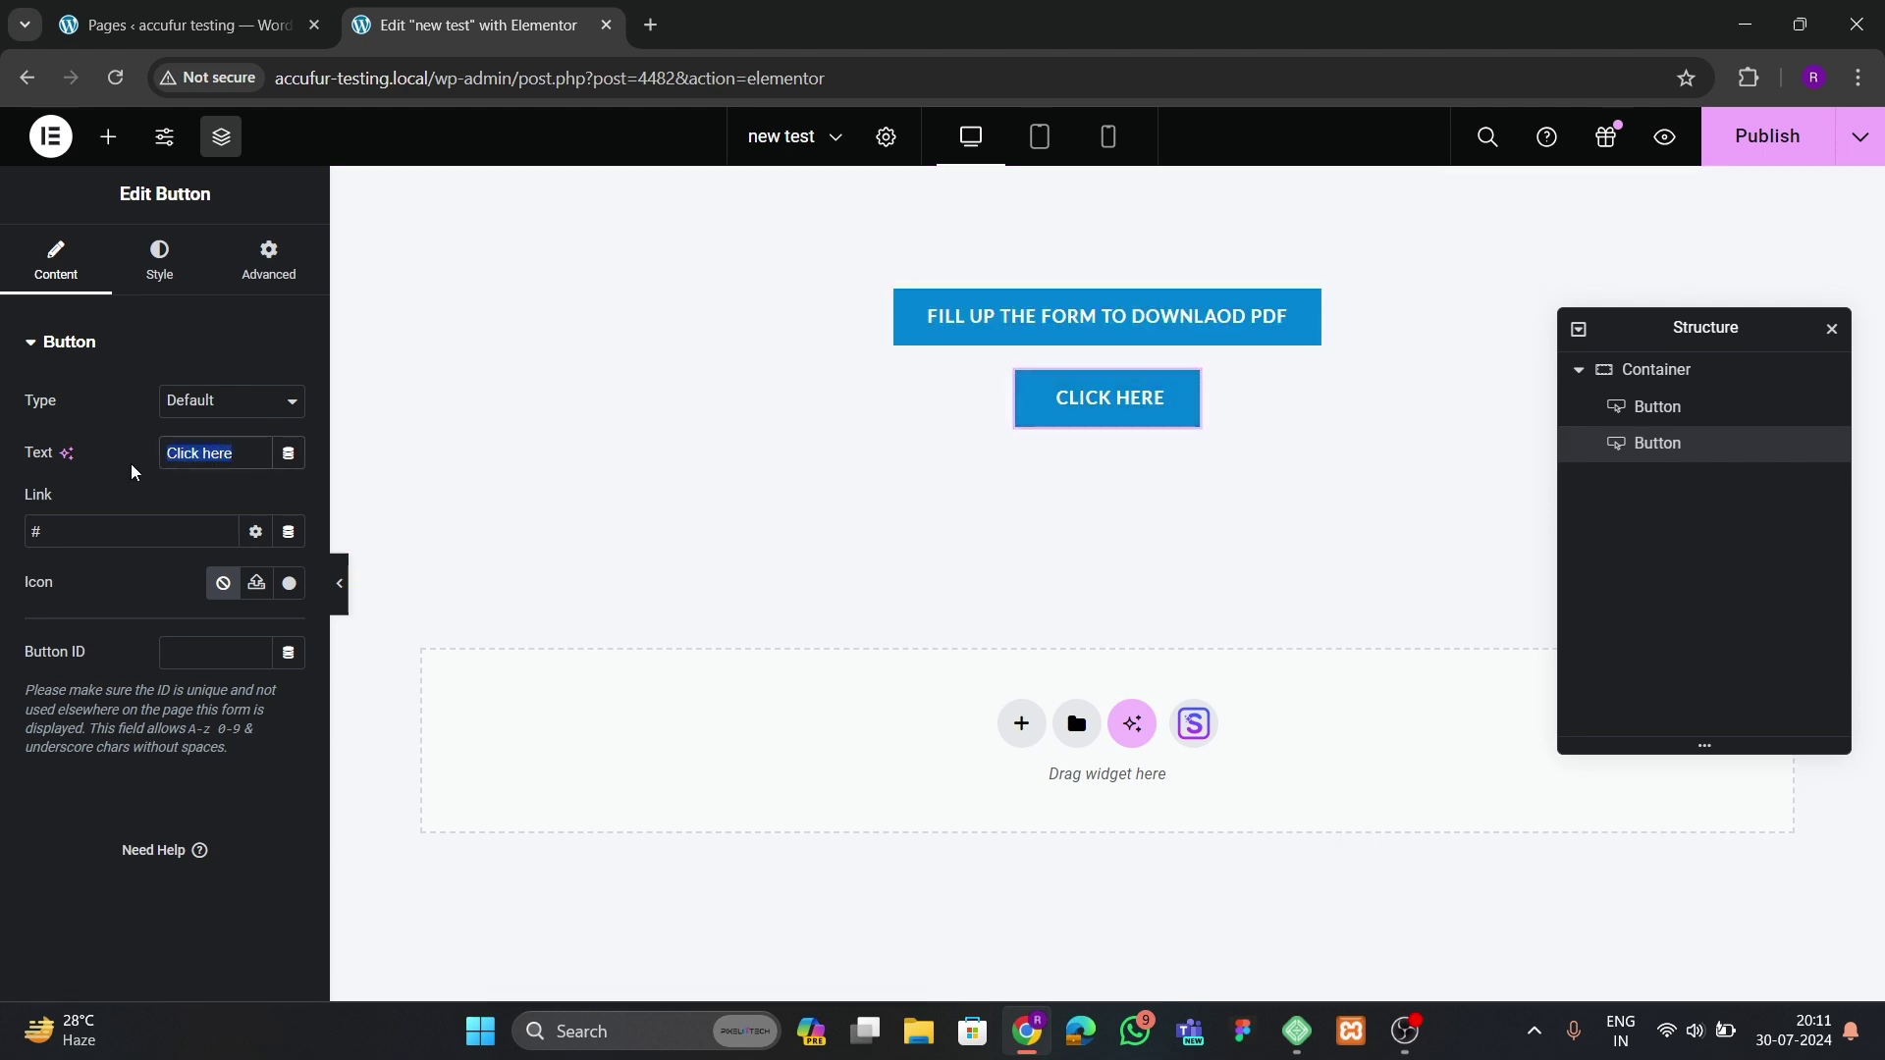
pyautogui.write('DOWNLO')
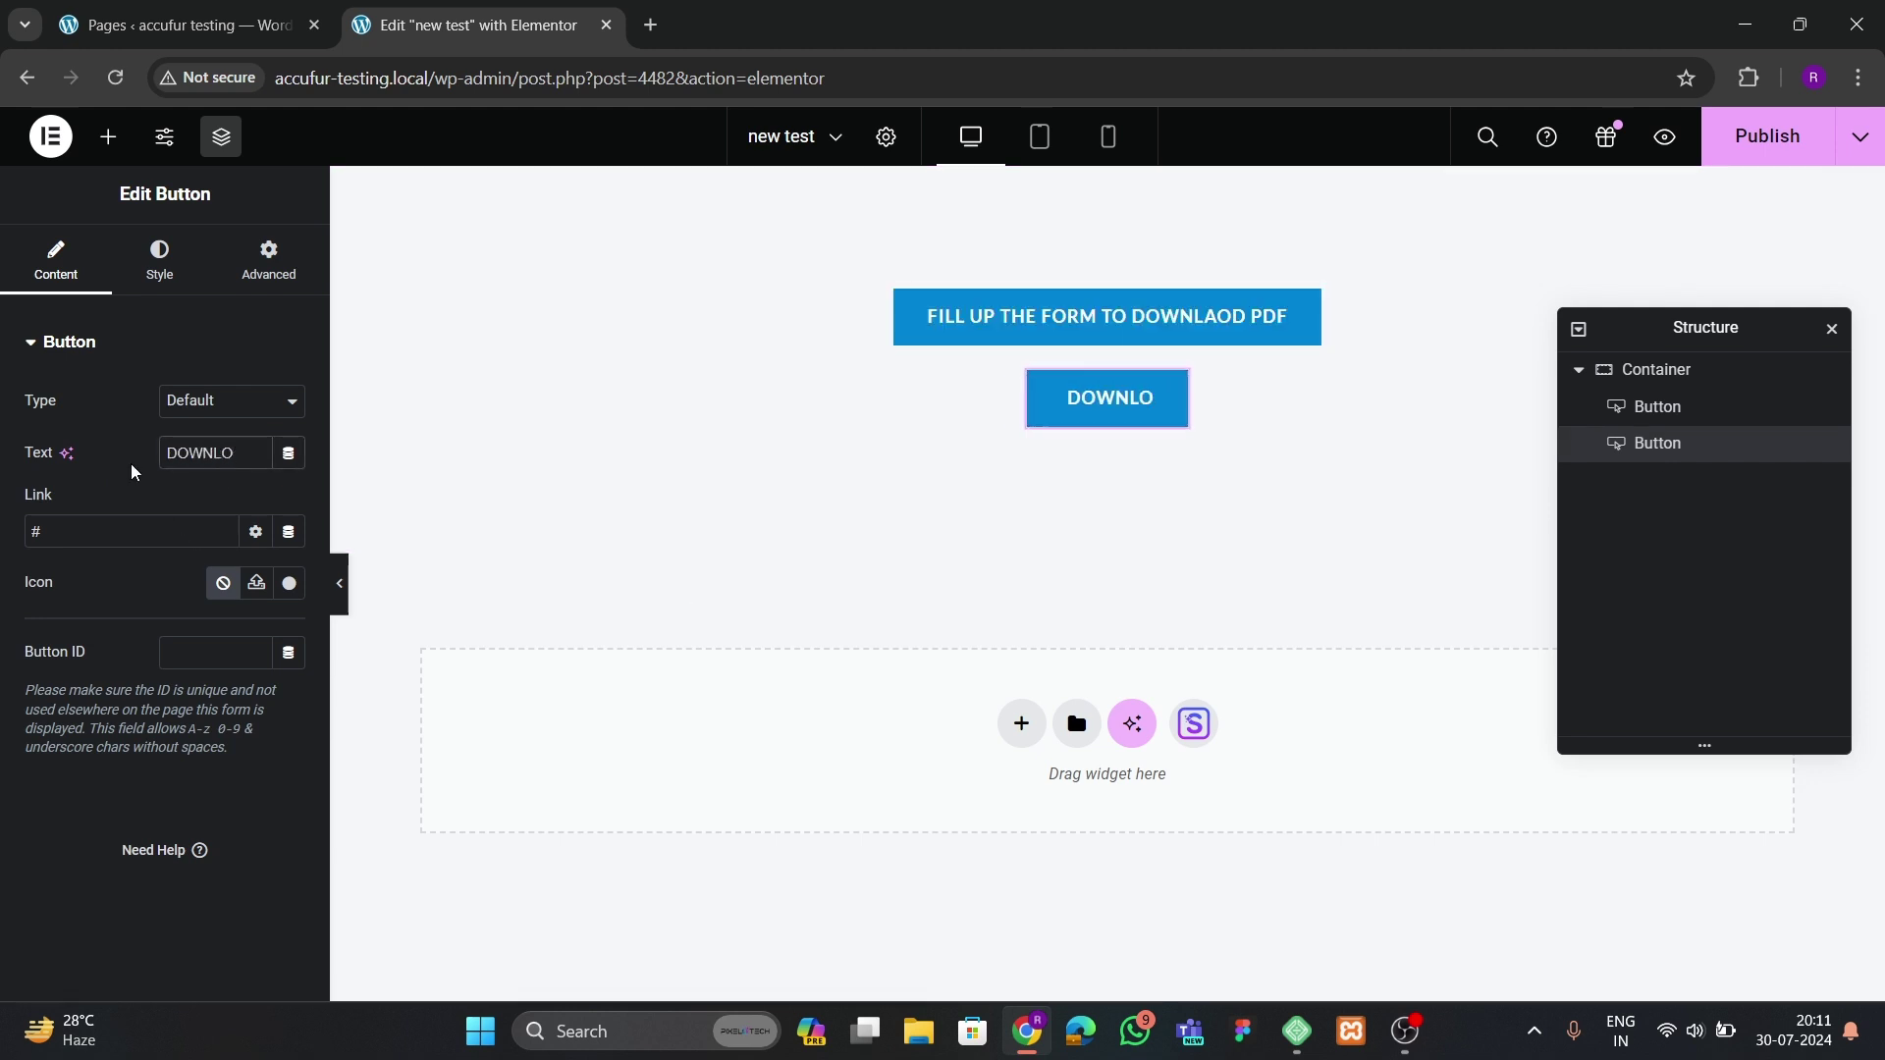
pyautogui.write('AD ')
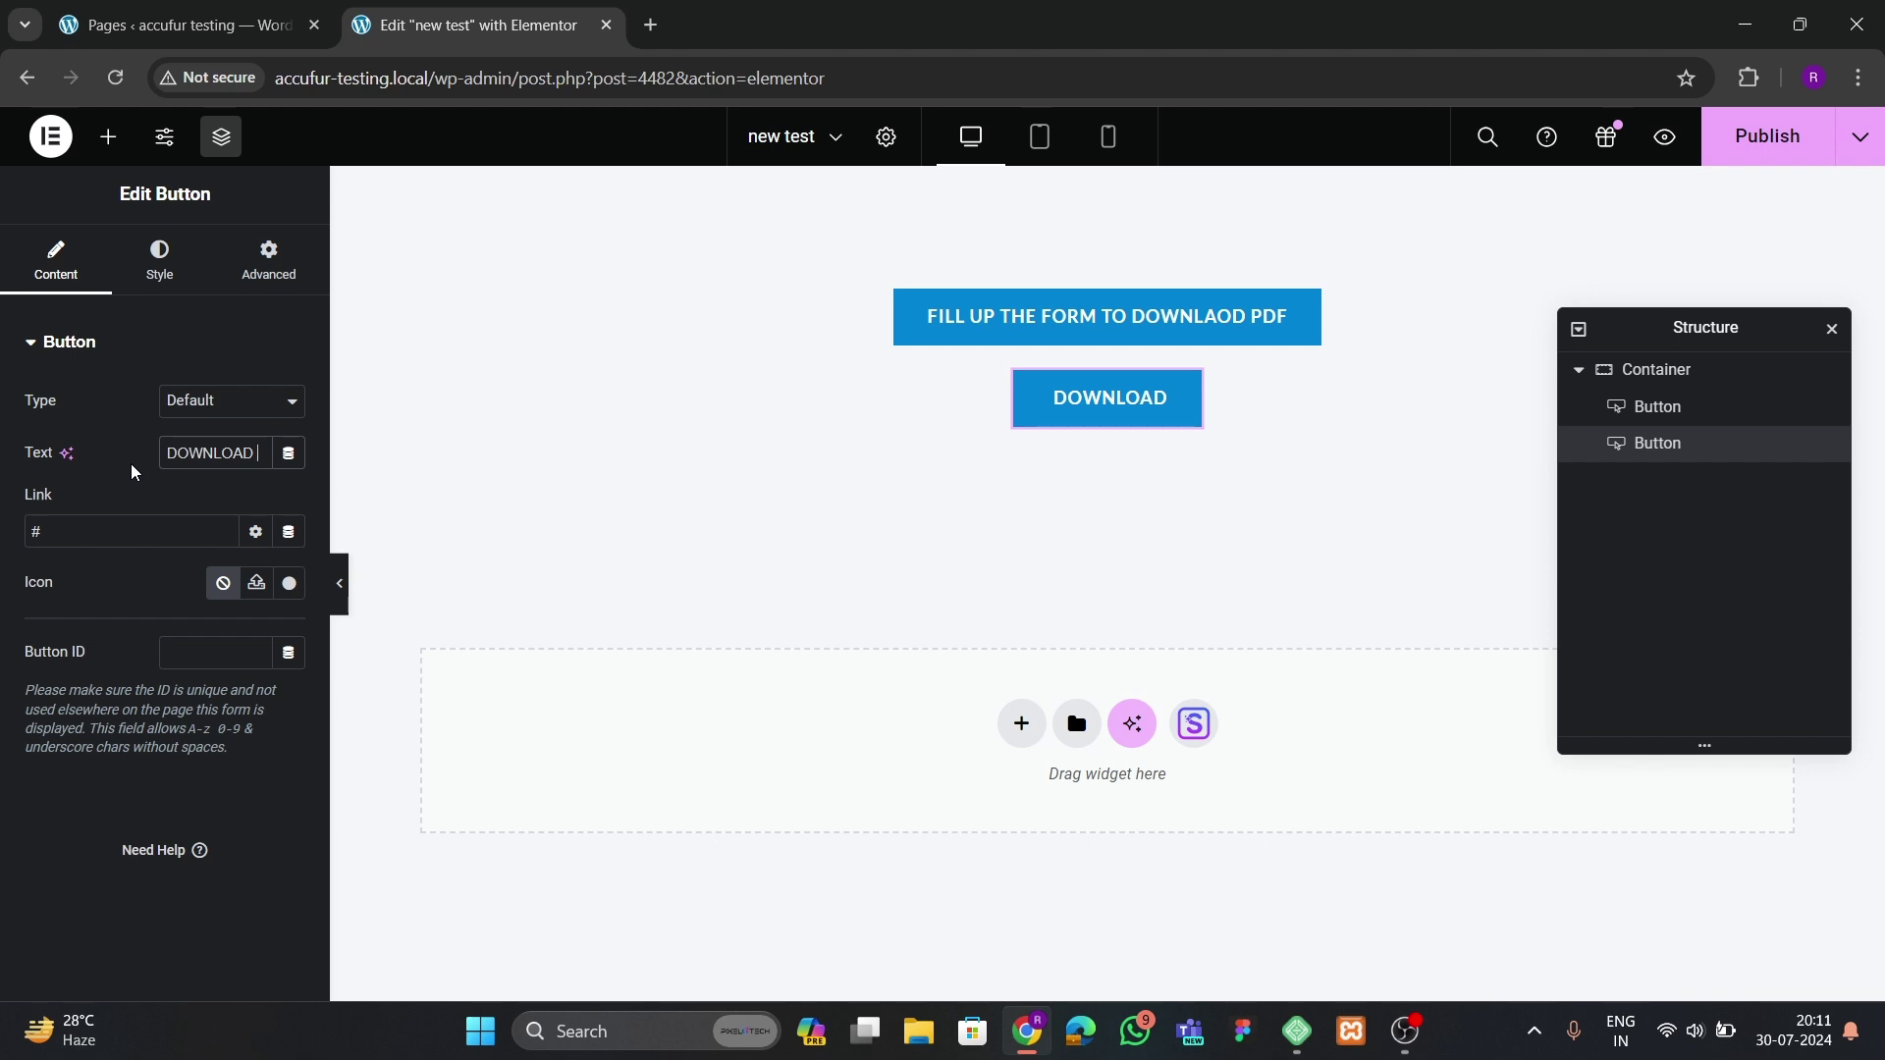
pyautogui.write('PDF')
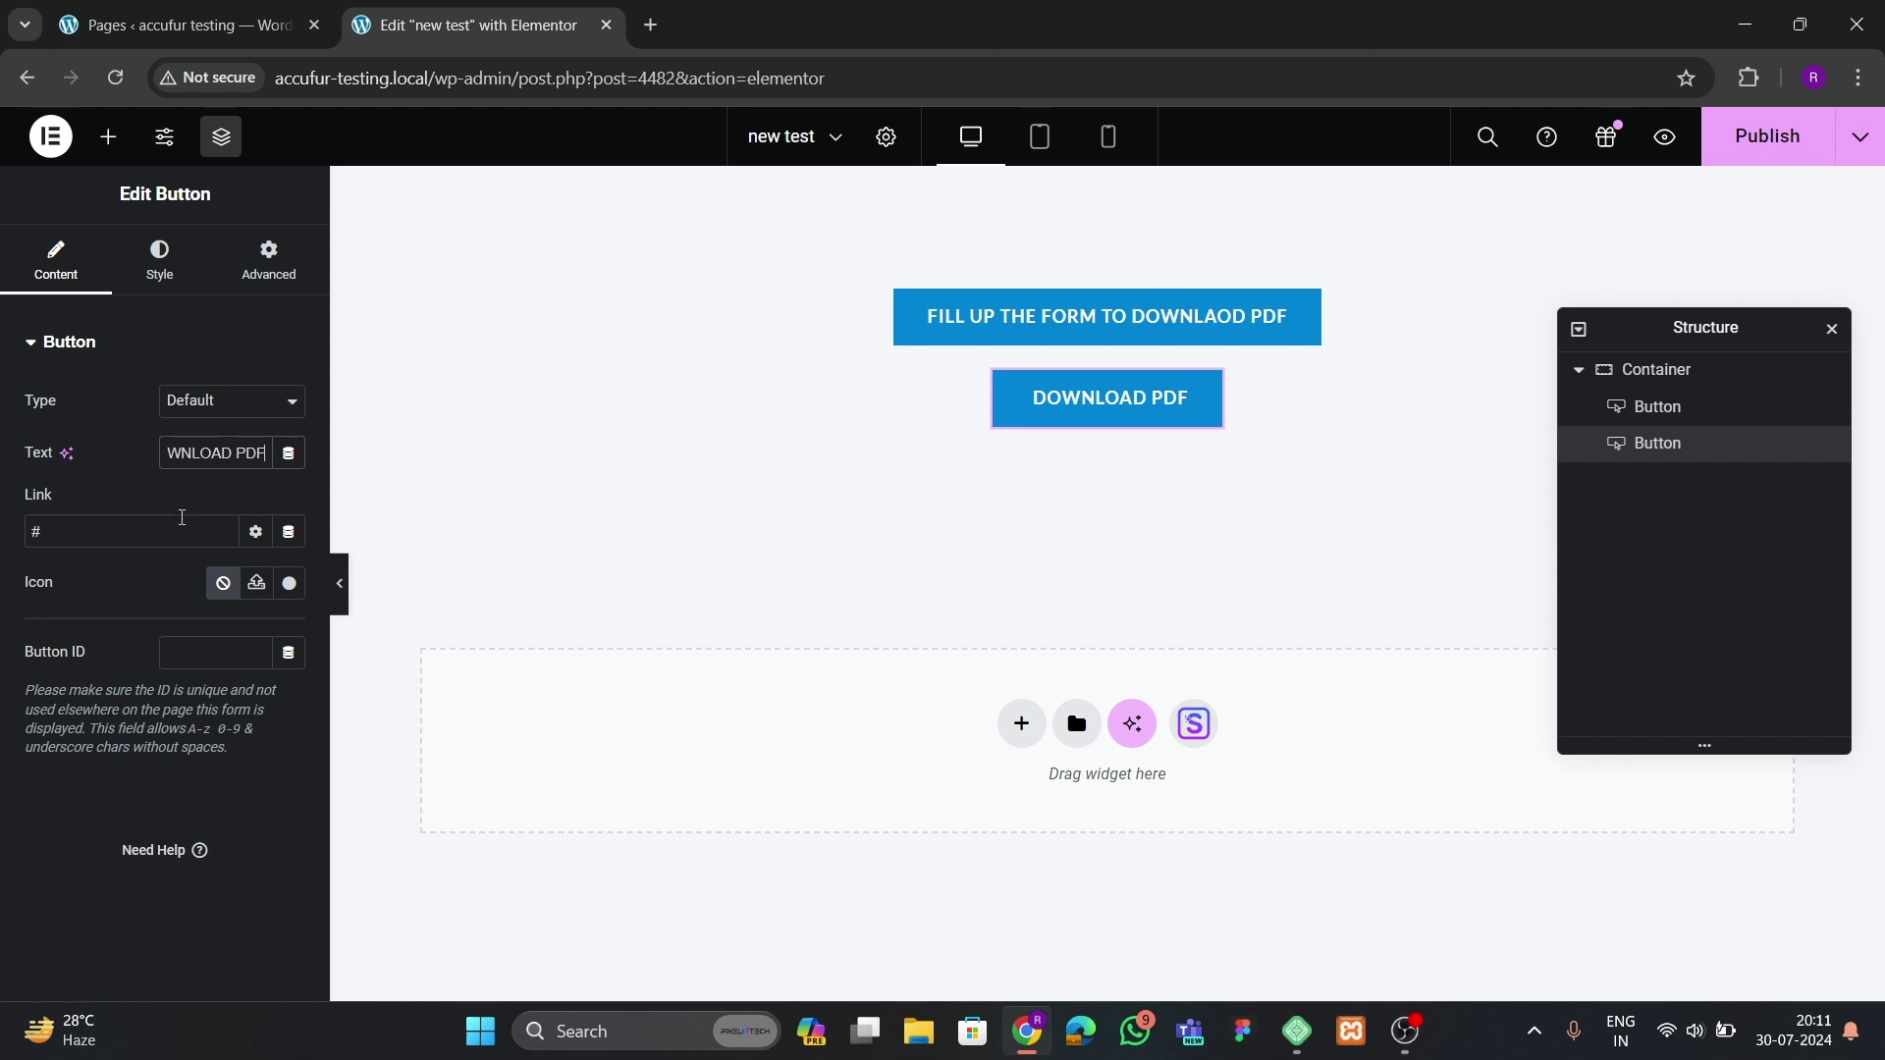
# - Set the CSS ID of the "FILL UP THE FORM TO DOWNLAOD PDF" button to "open-form-btn"
pyautogui.click(267, 257)
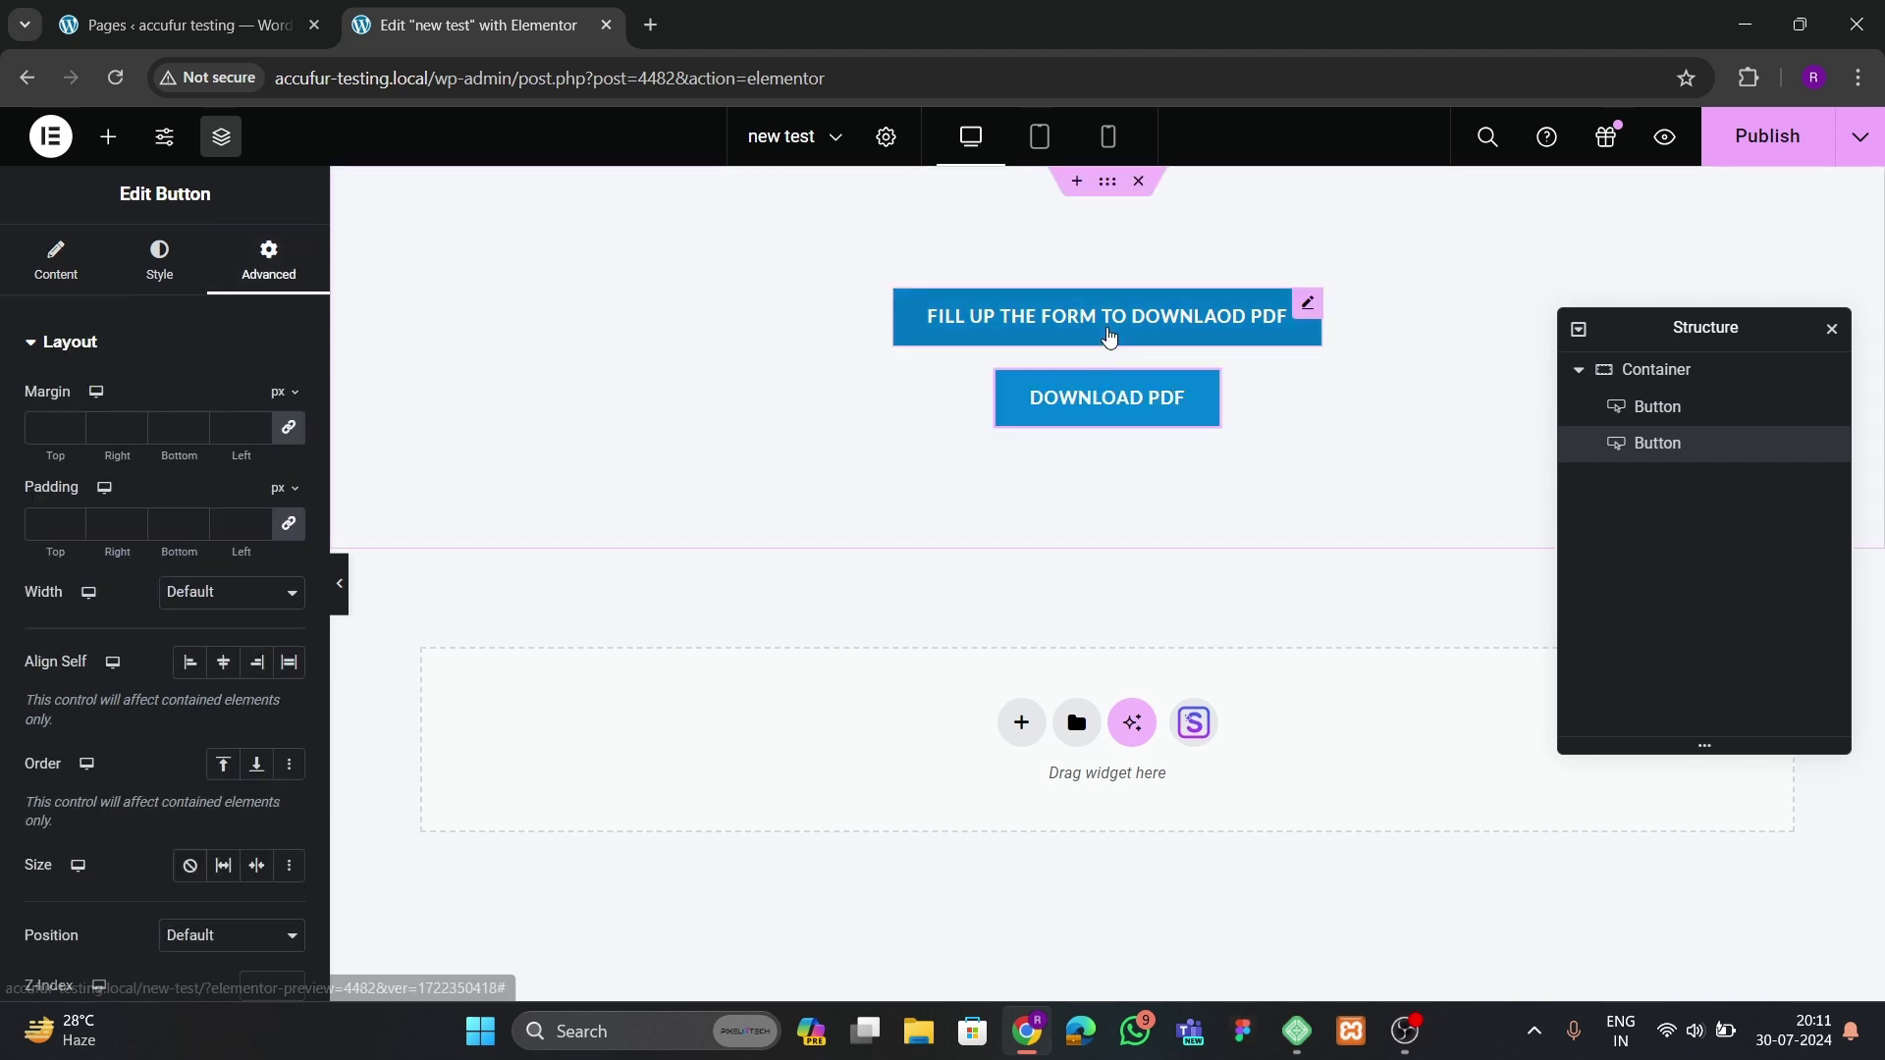
pyautogui.click(1106, 334)
pyautogui.click(268, 261)
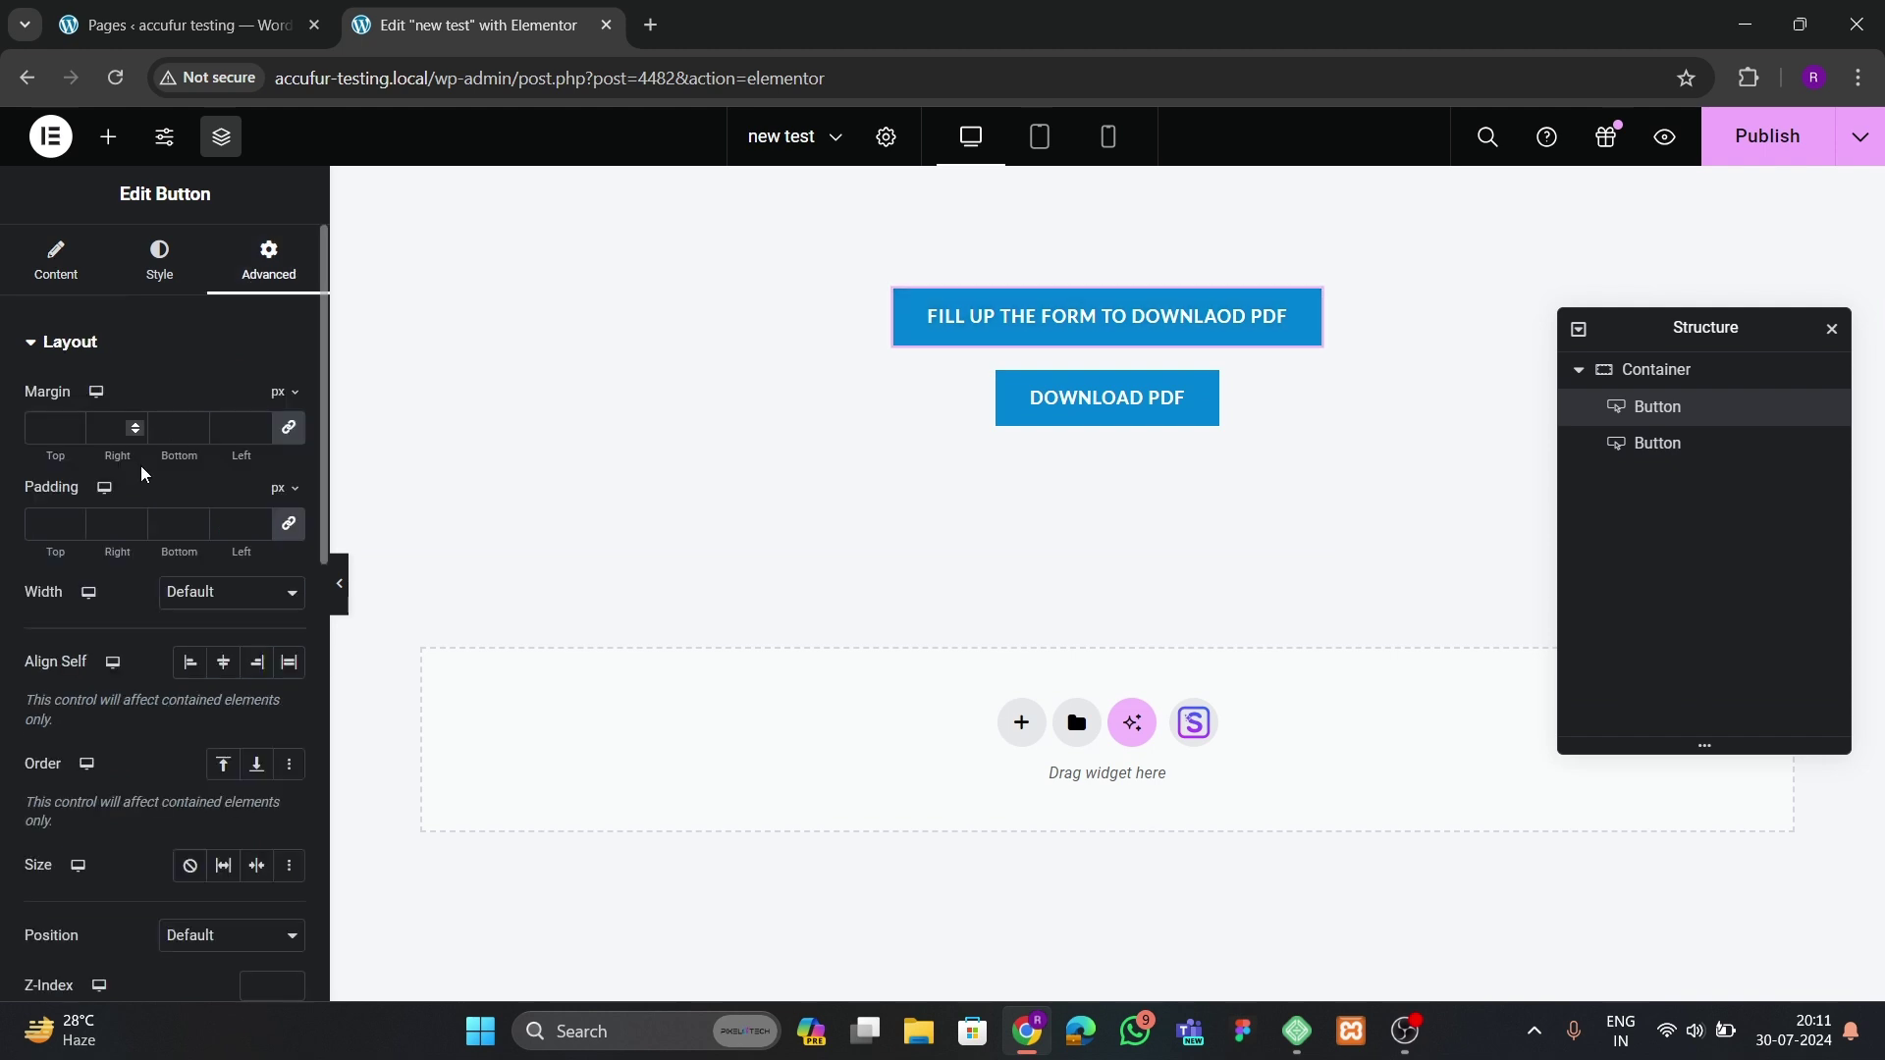
pyautogui.scroll(-4, 102, 722)
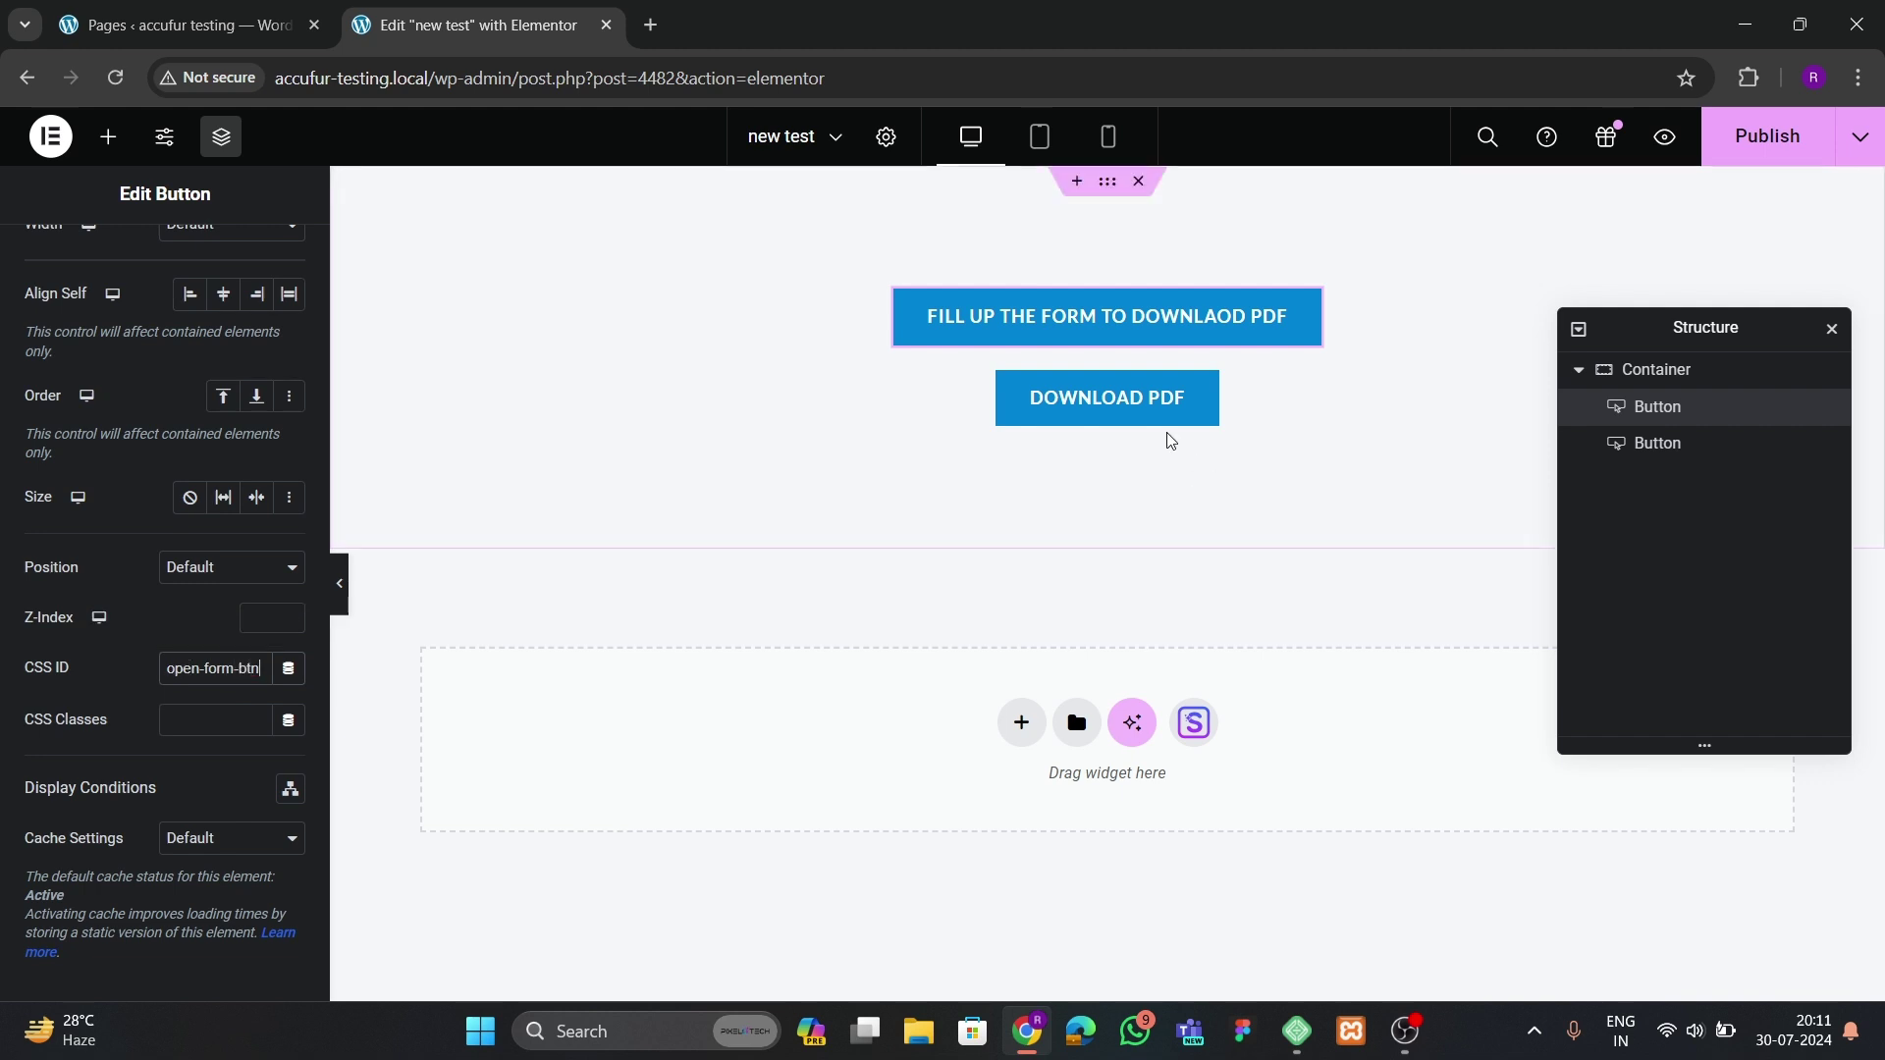
# - Set the CSS ID of the "DOWNLOAD PDF" button to "download-pdf-btn" and publish the page
pyautogui.click(1193, 408)
pyautogui.scroll(-5, 166, 607)
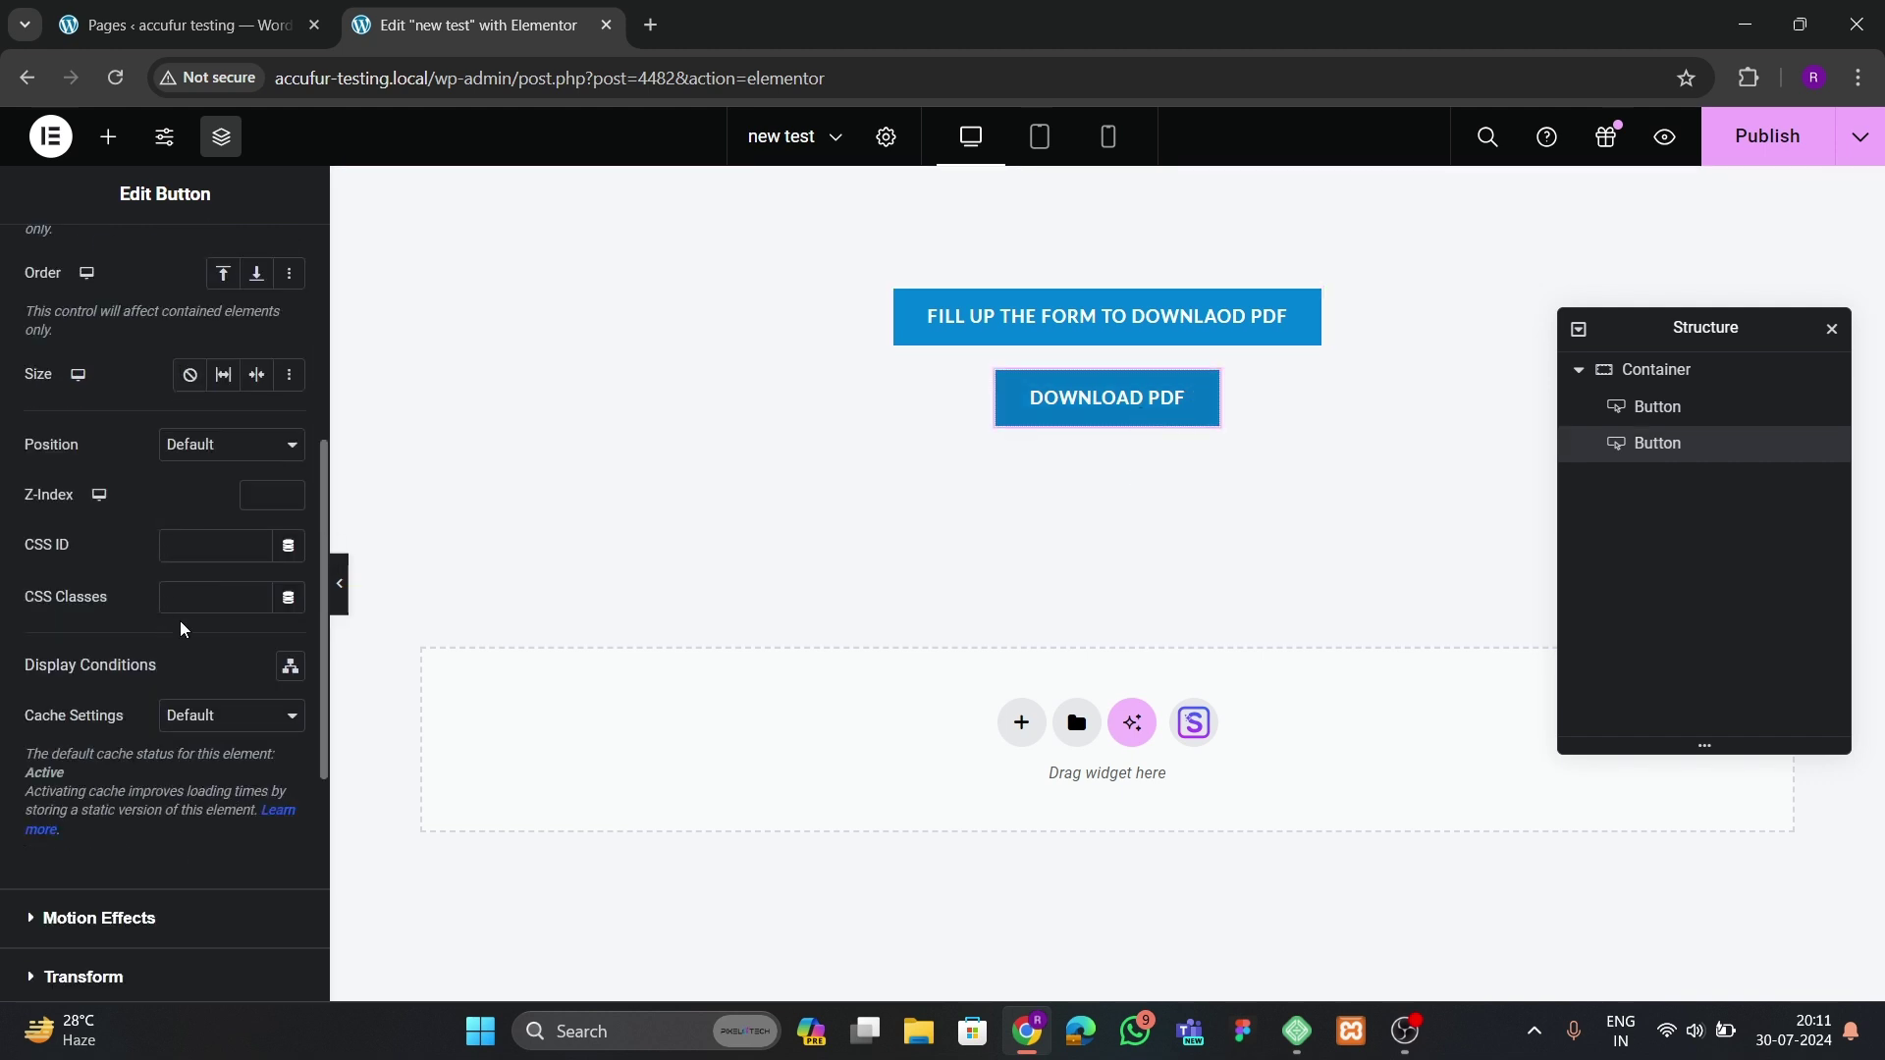
pyautogui.click(190, 545)
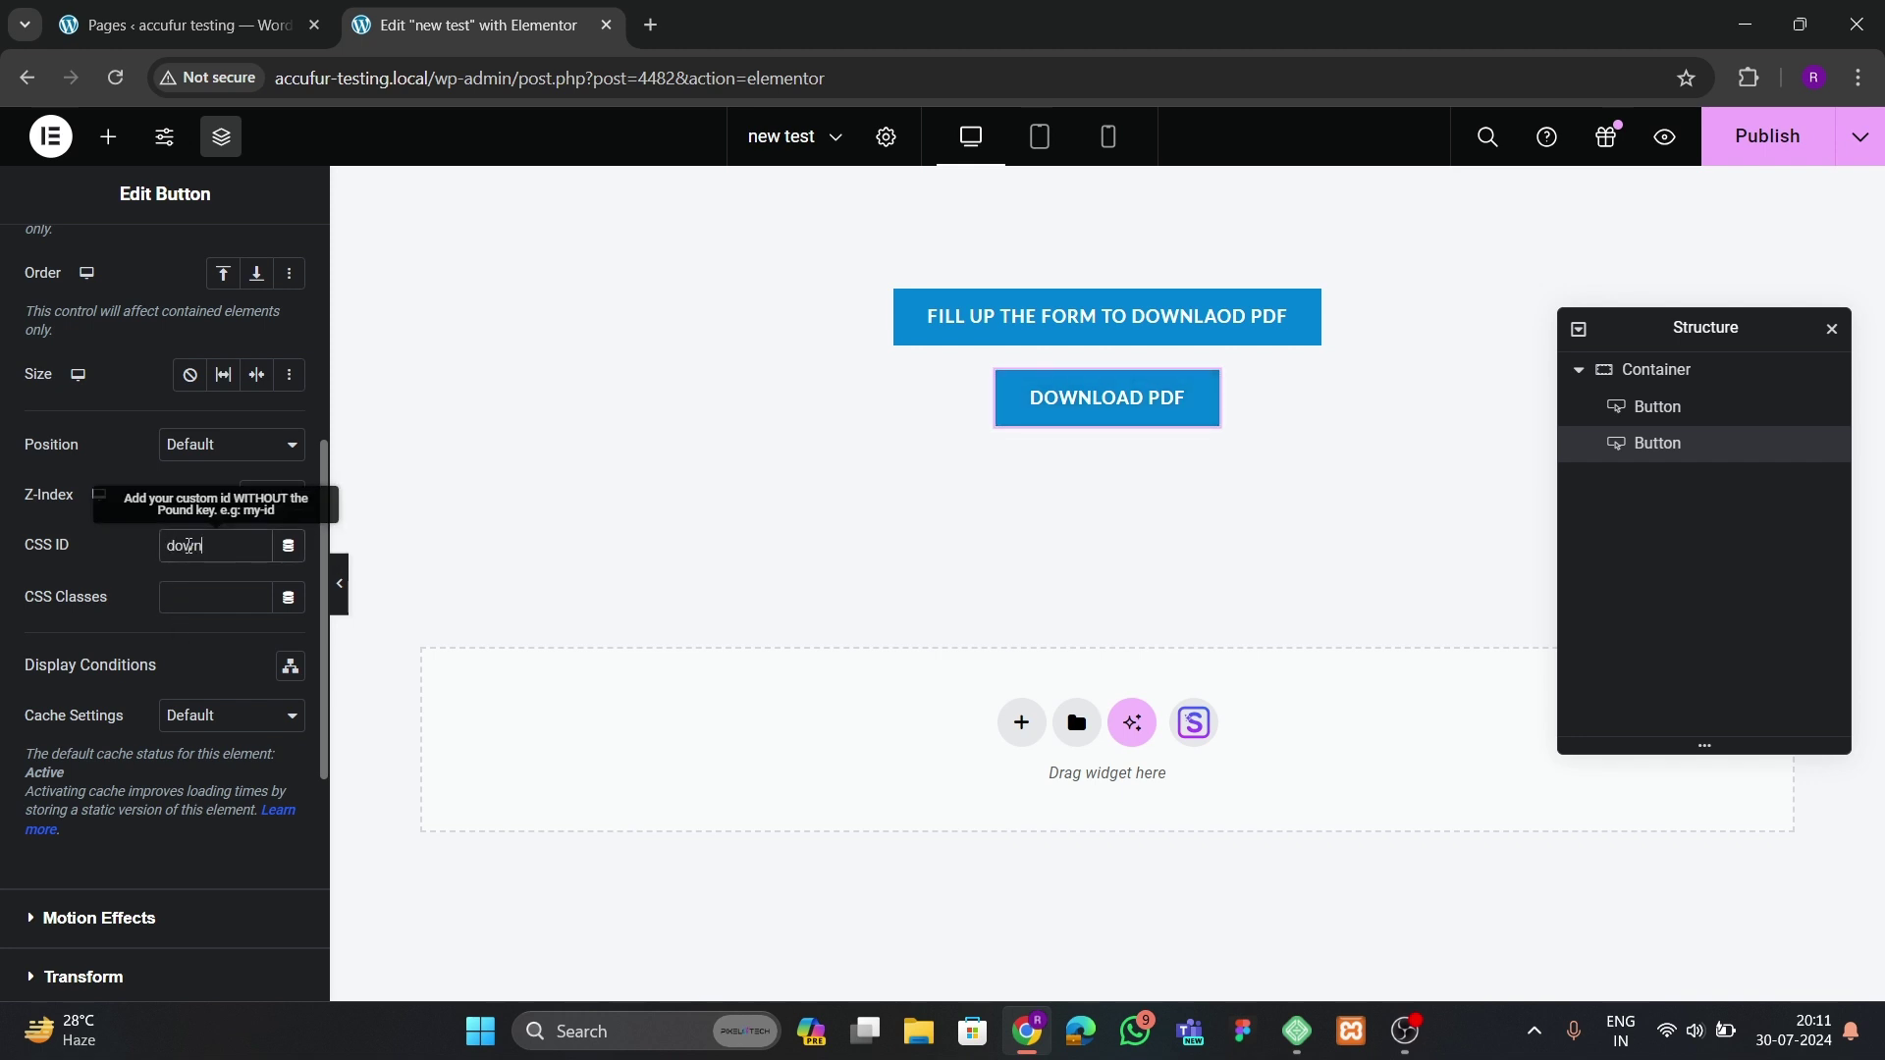
pyautogui.write('-btn')
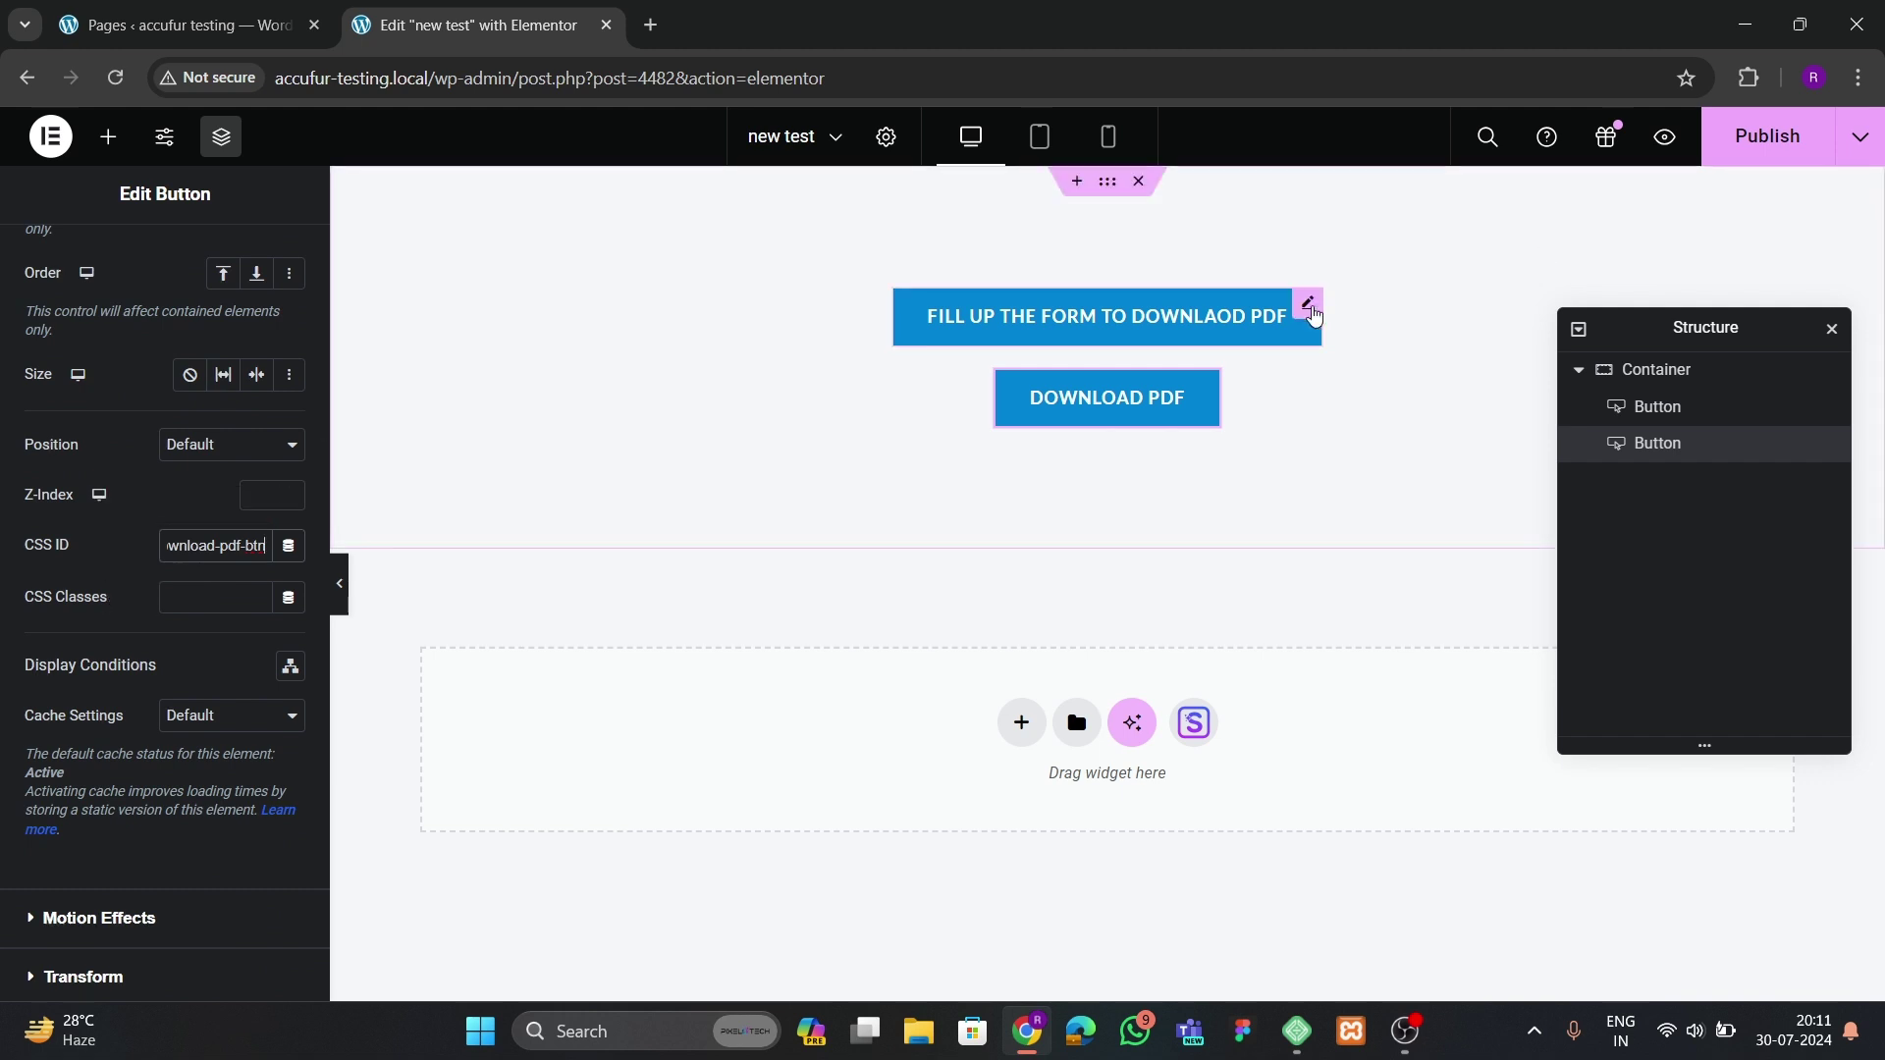
pyautogui.click(1767, 136)
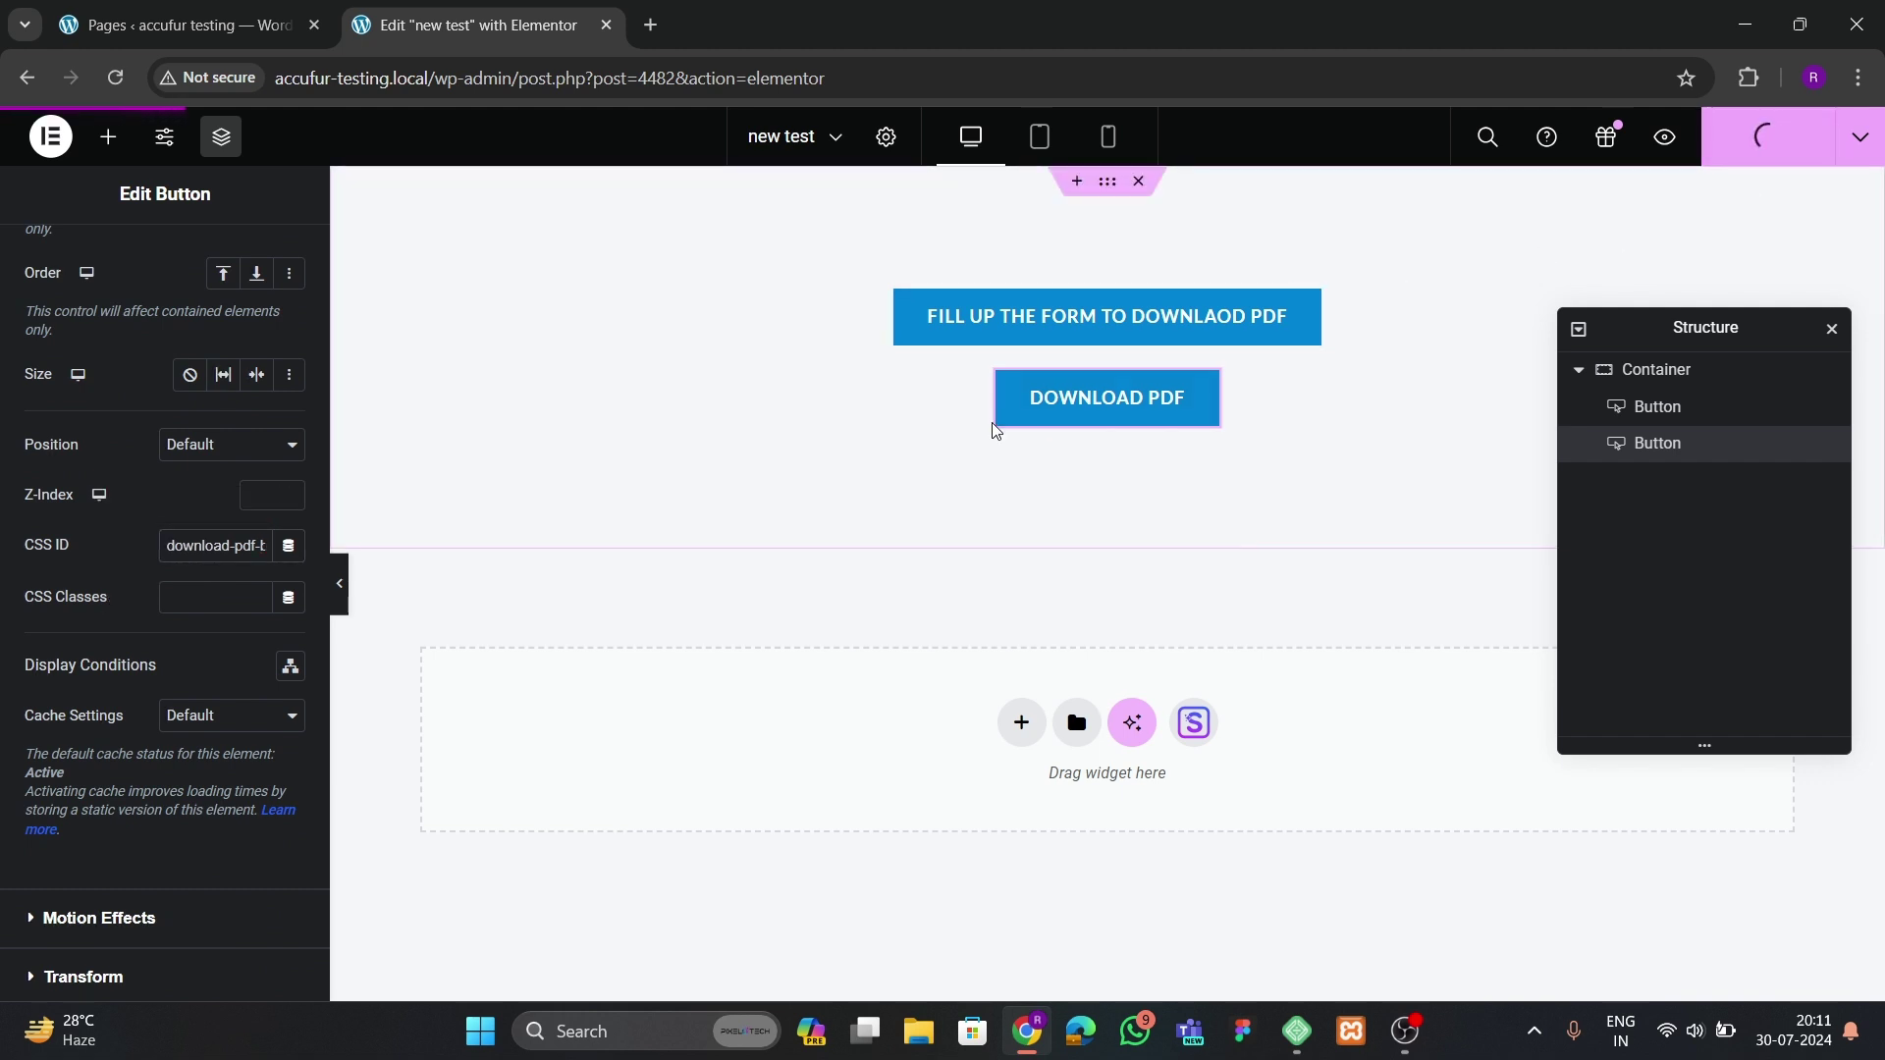
# - Open the existing "test pdf" page for editing with Elementor in a separate browser tab
pyautogui.click(177, 24)
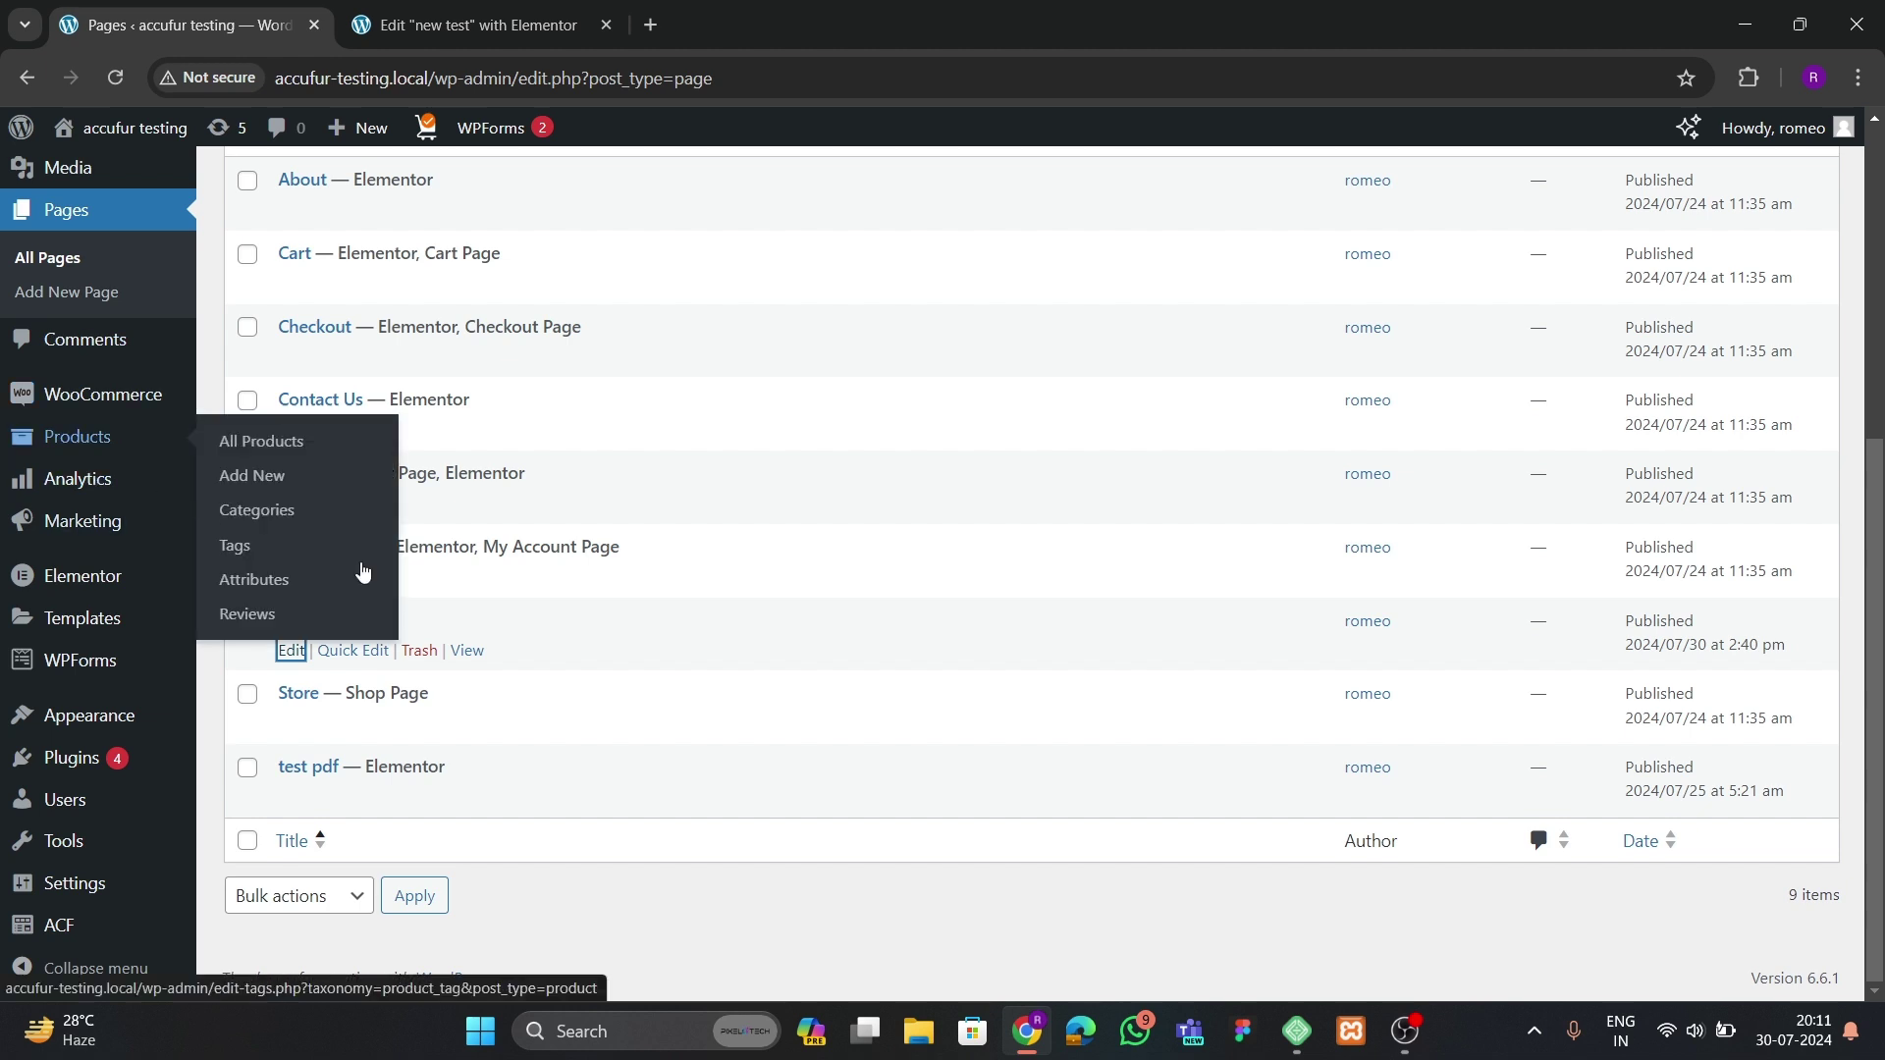
pyautogui.scroll(-2, 528, 626)
pyautogui.rightClick(513, 796)
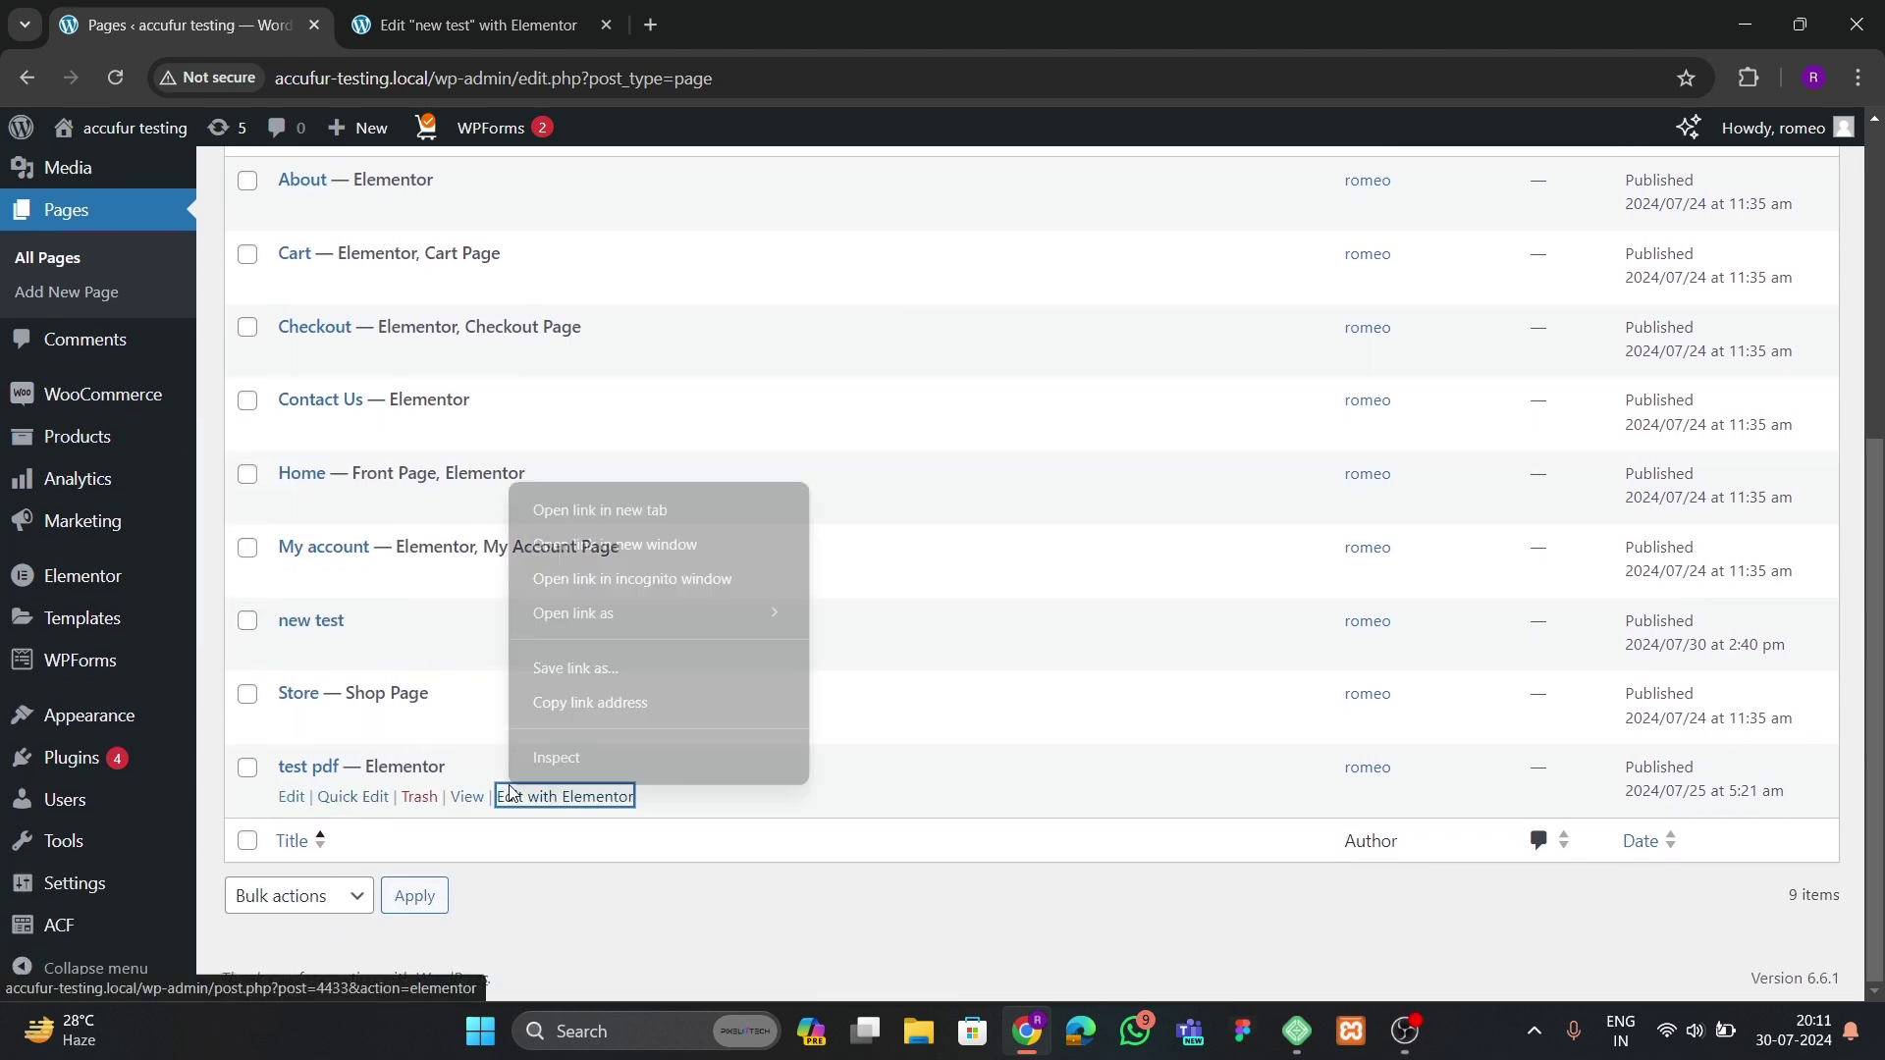
pyautogui.click(600, 509)
pyautogui.click(687, 30)
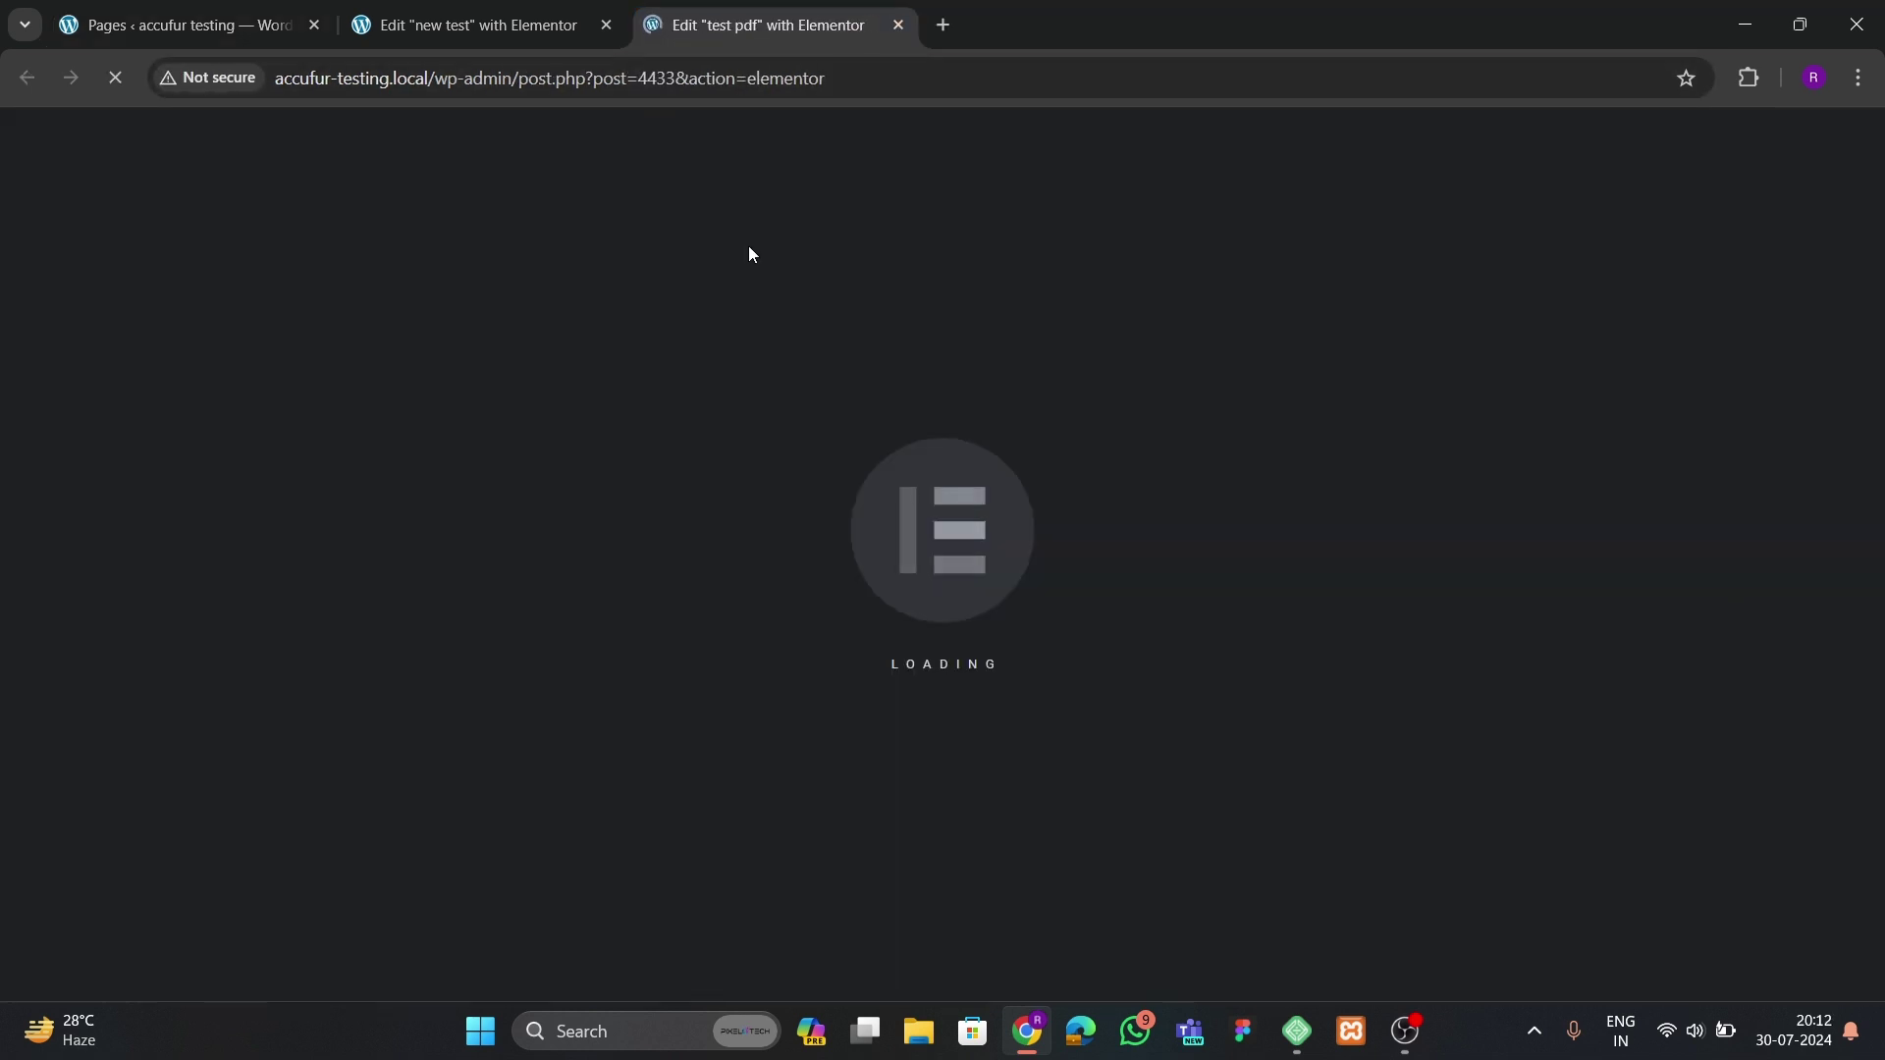
# - Add an HTML widget below the "DOWNLOAD PDF" button in the "new test" page's container
pyautogui.click(480, 27)
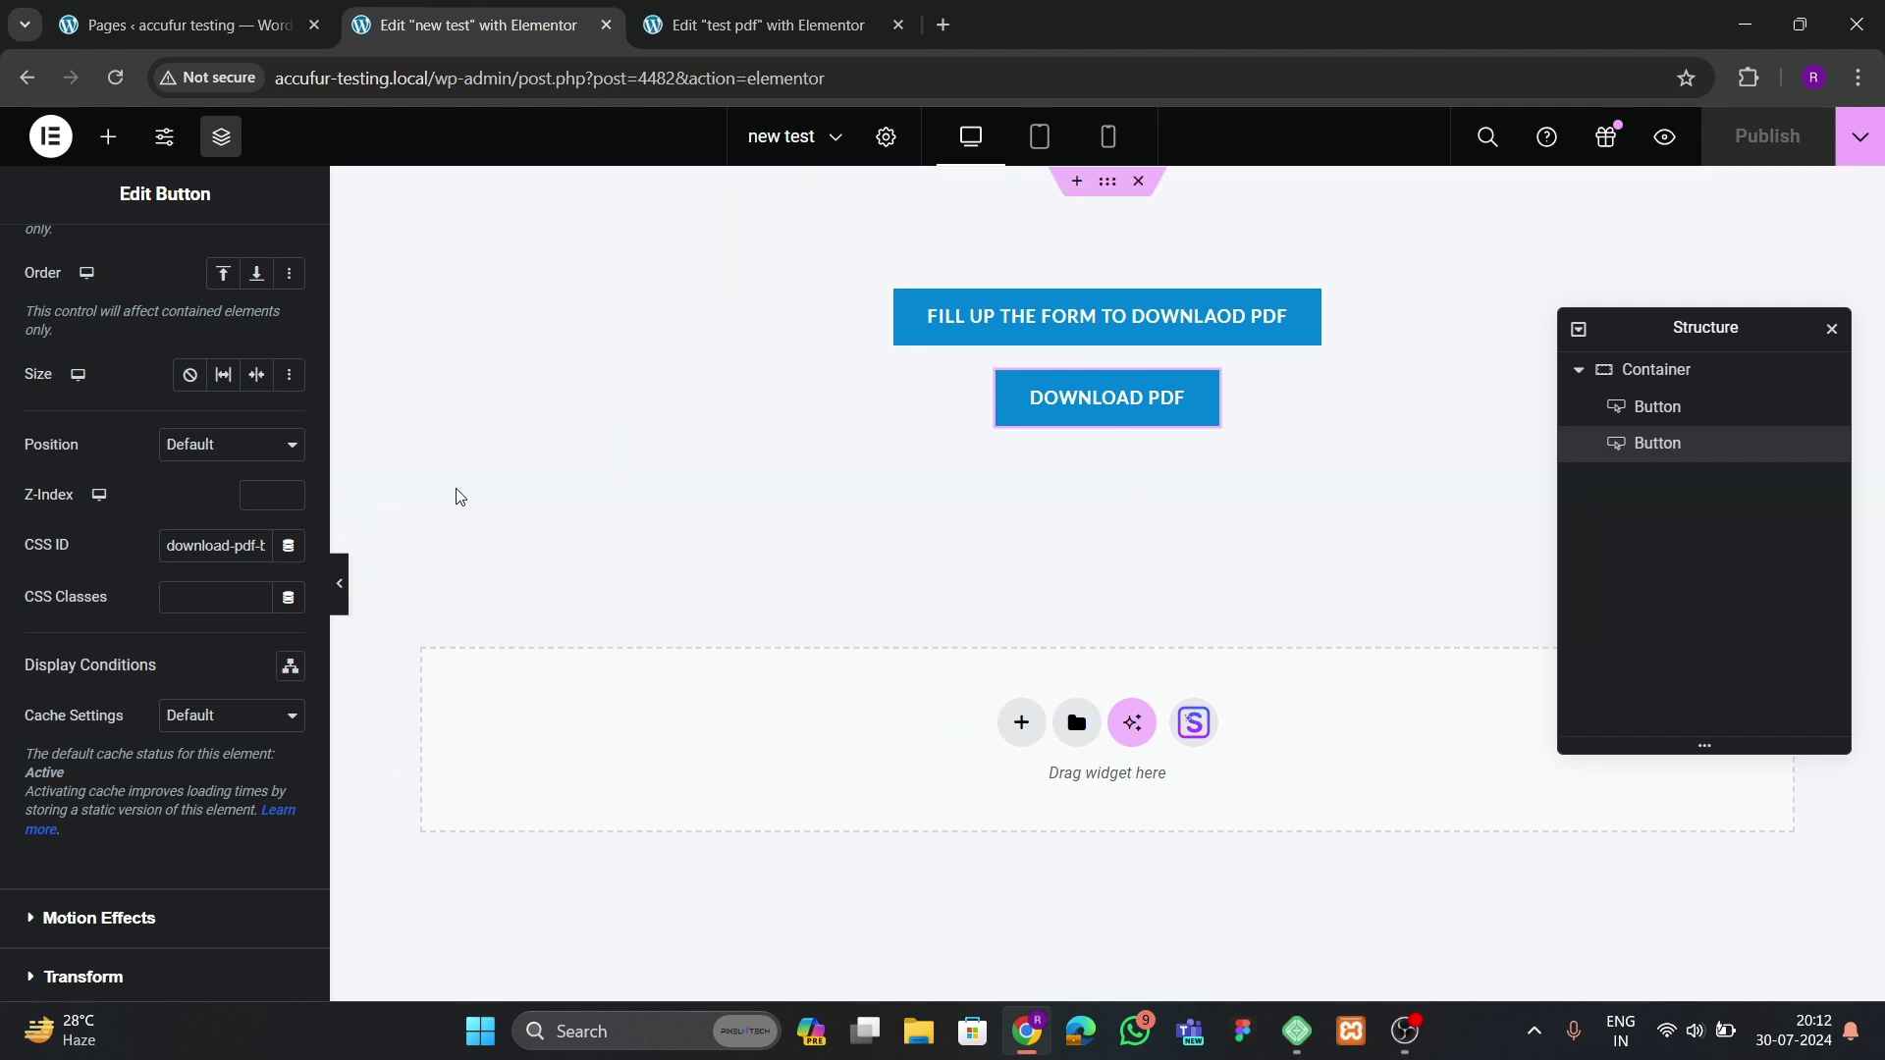
pyautogui.click(110, 138)
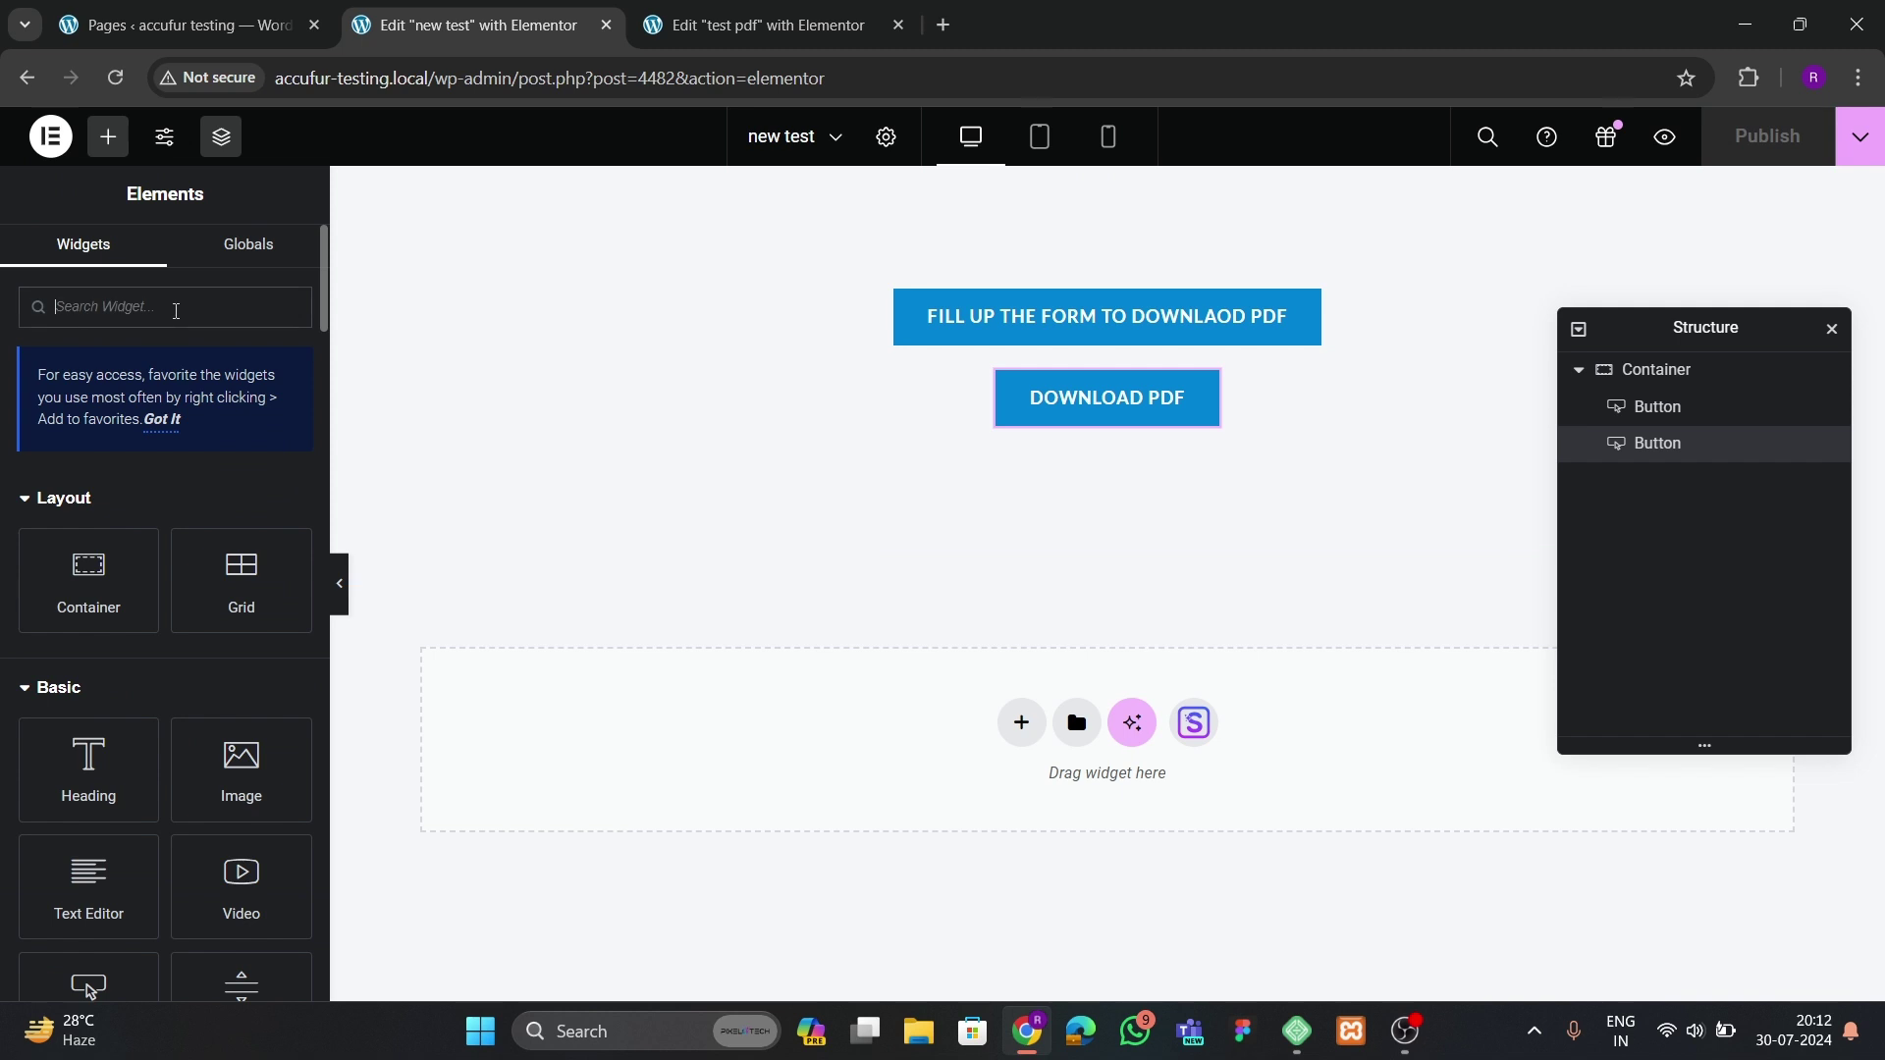
pyautogui.click(176, 311)
pyautogui.write('html')
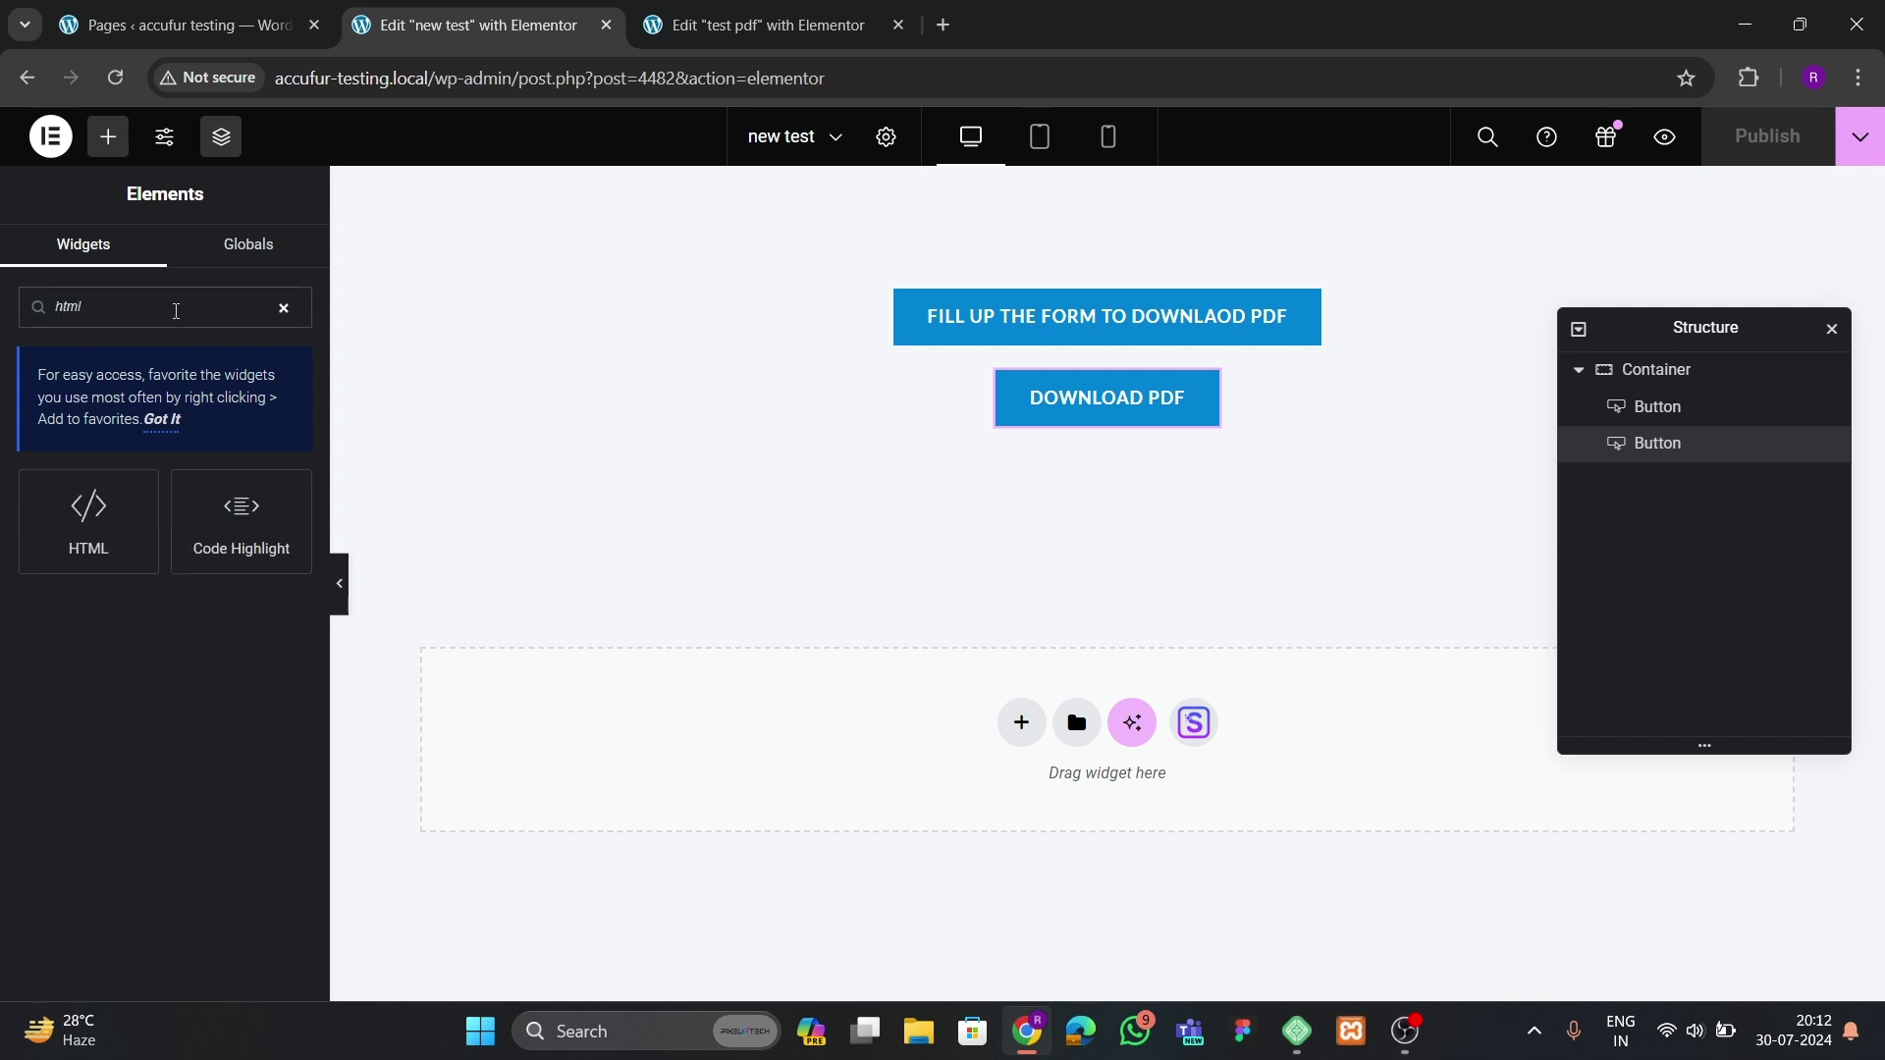
pyautogui.moveTo(89, 520); pyautogui.dragTo(1074, 415)
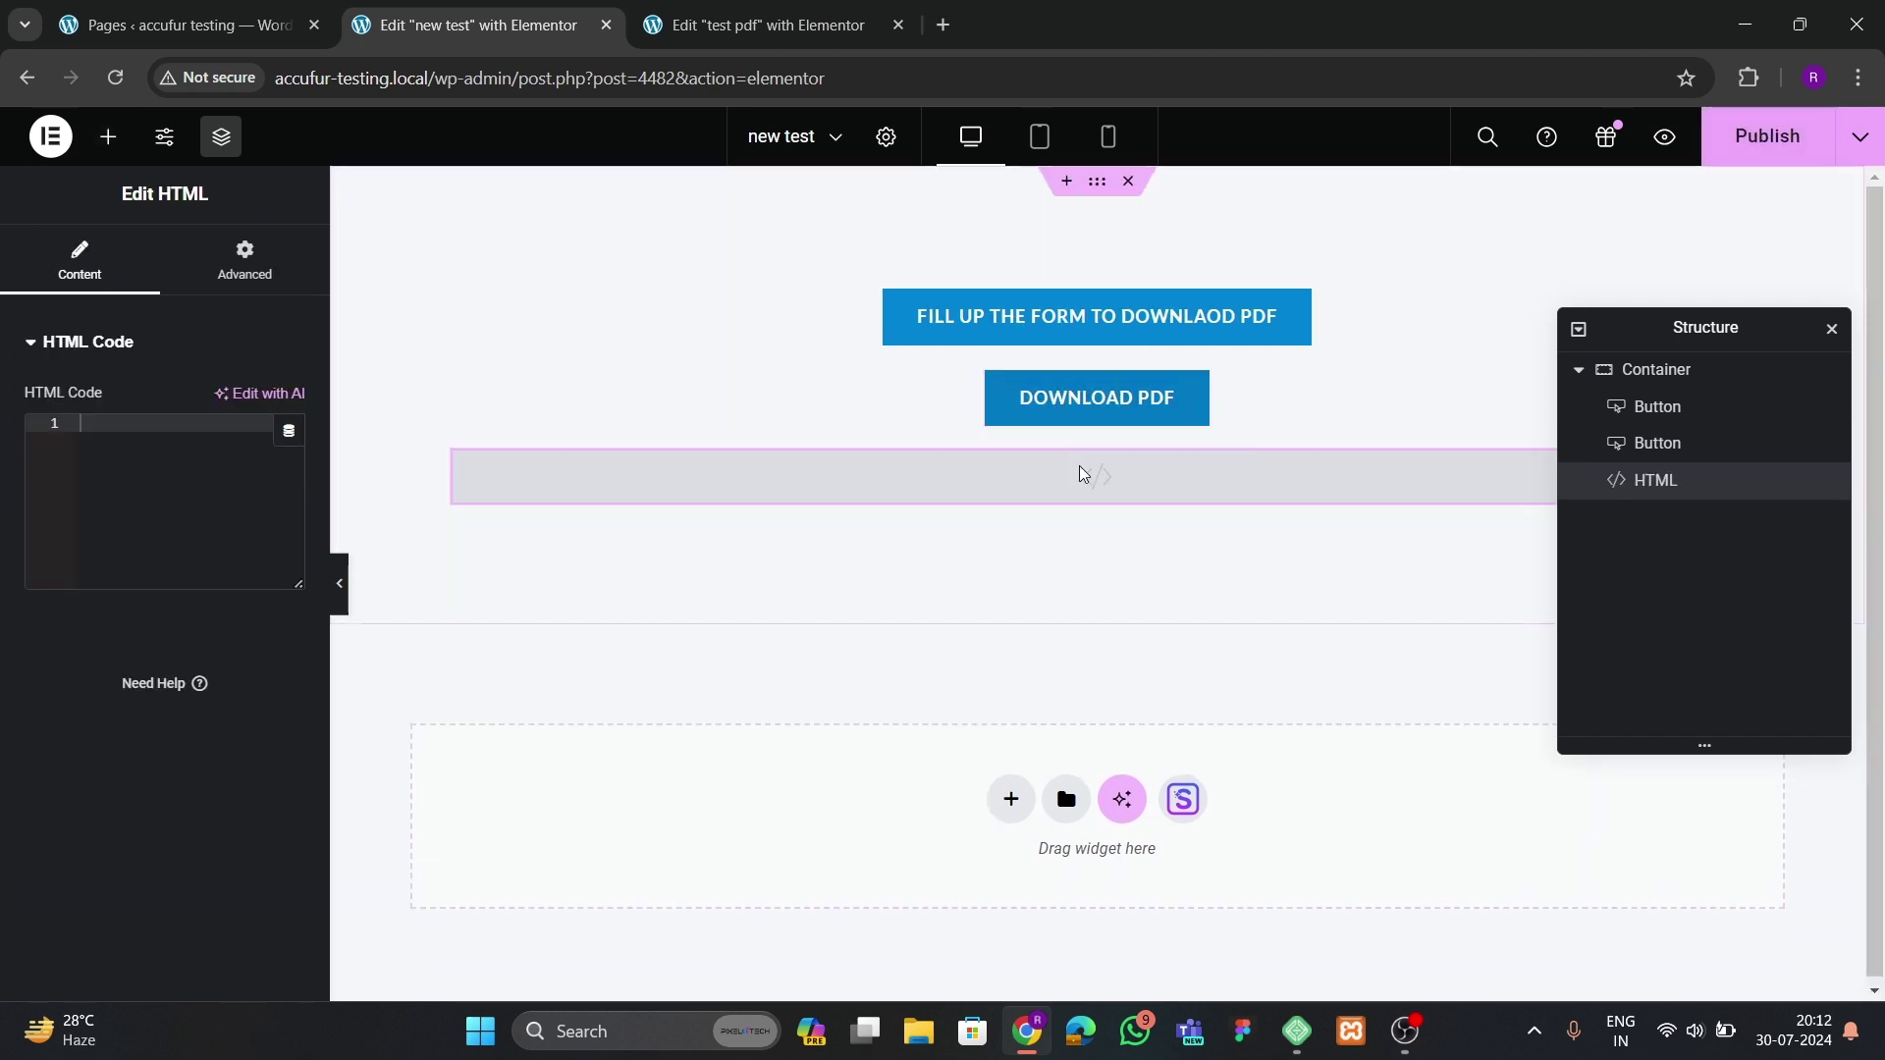
# - Copy the entire code from the HTML widget above the buttons on the "test pdf" page
pyautogui.click(721, 37)
pyautogui.click(762, 211)
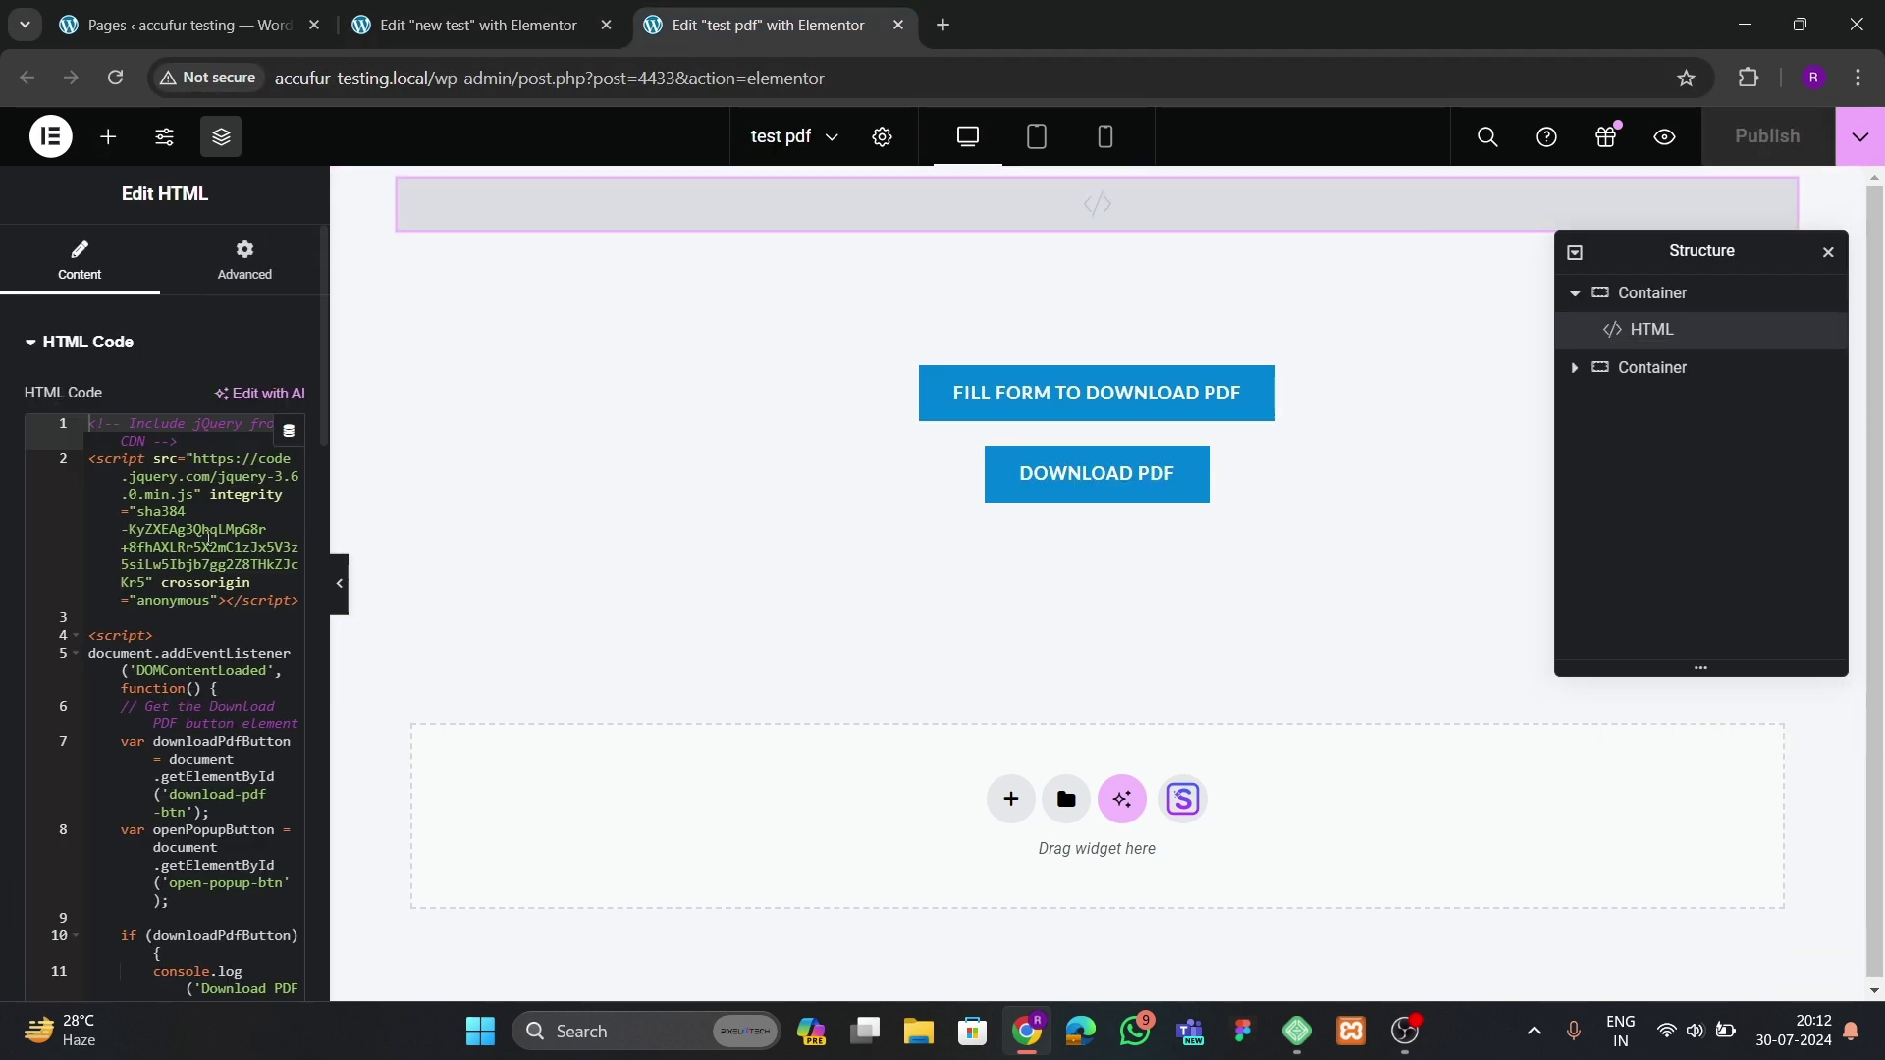
pyautogui.click(187, 620)
pyautogui.hotkey('ctrl', 'a')
pyautogui.hotkey('ctrl', 'c')
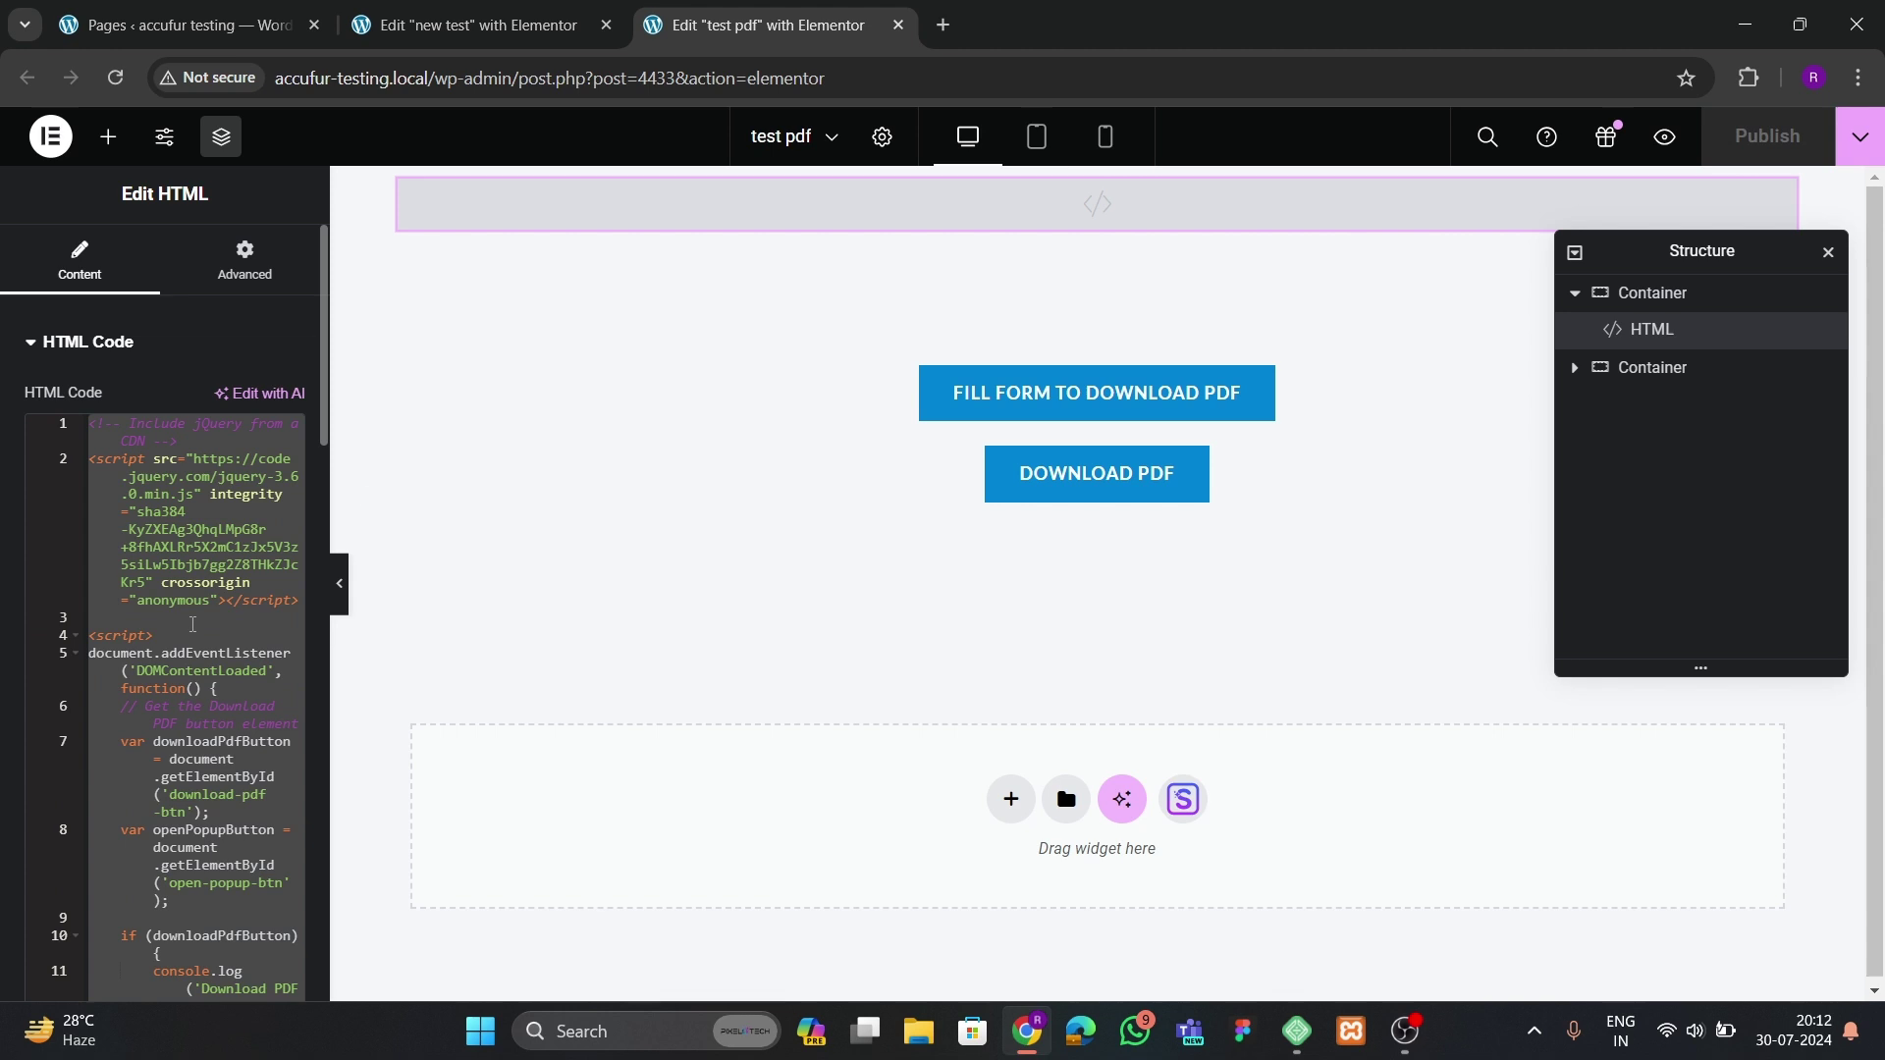
# - Paste the copied script into the "new test" page's HTML widget and widen the editing panel
pyautogui.click(510, 31)
pyautogui.click(285, 579)
pyautogui.hotkey('ctrl', 'v')
pyautogui.moveTo(341, 447); pyautogui.dragTo(521, 472)
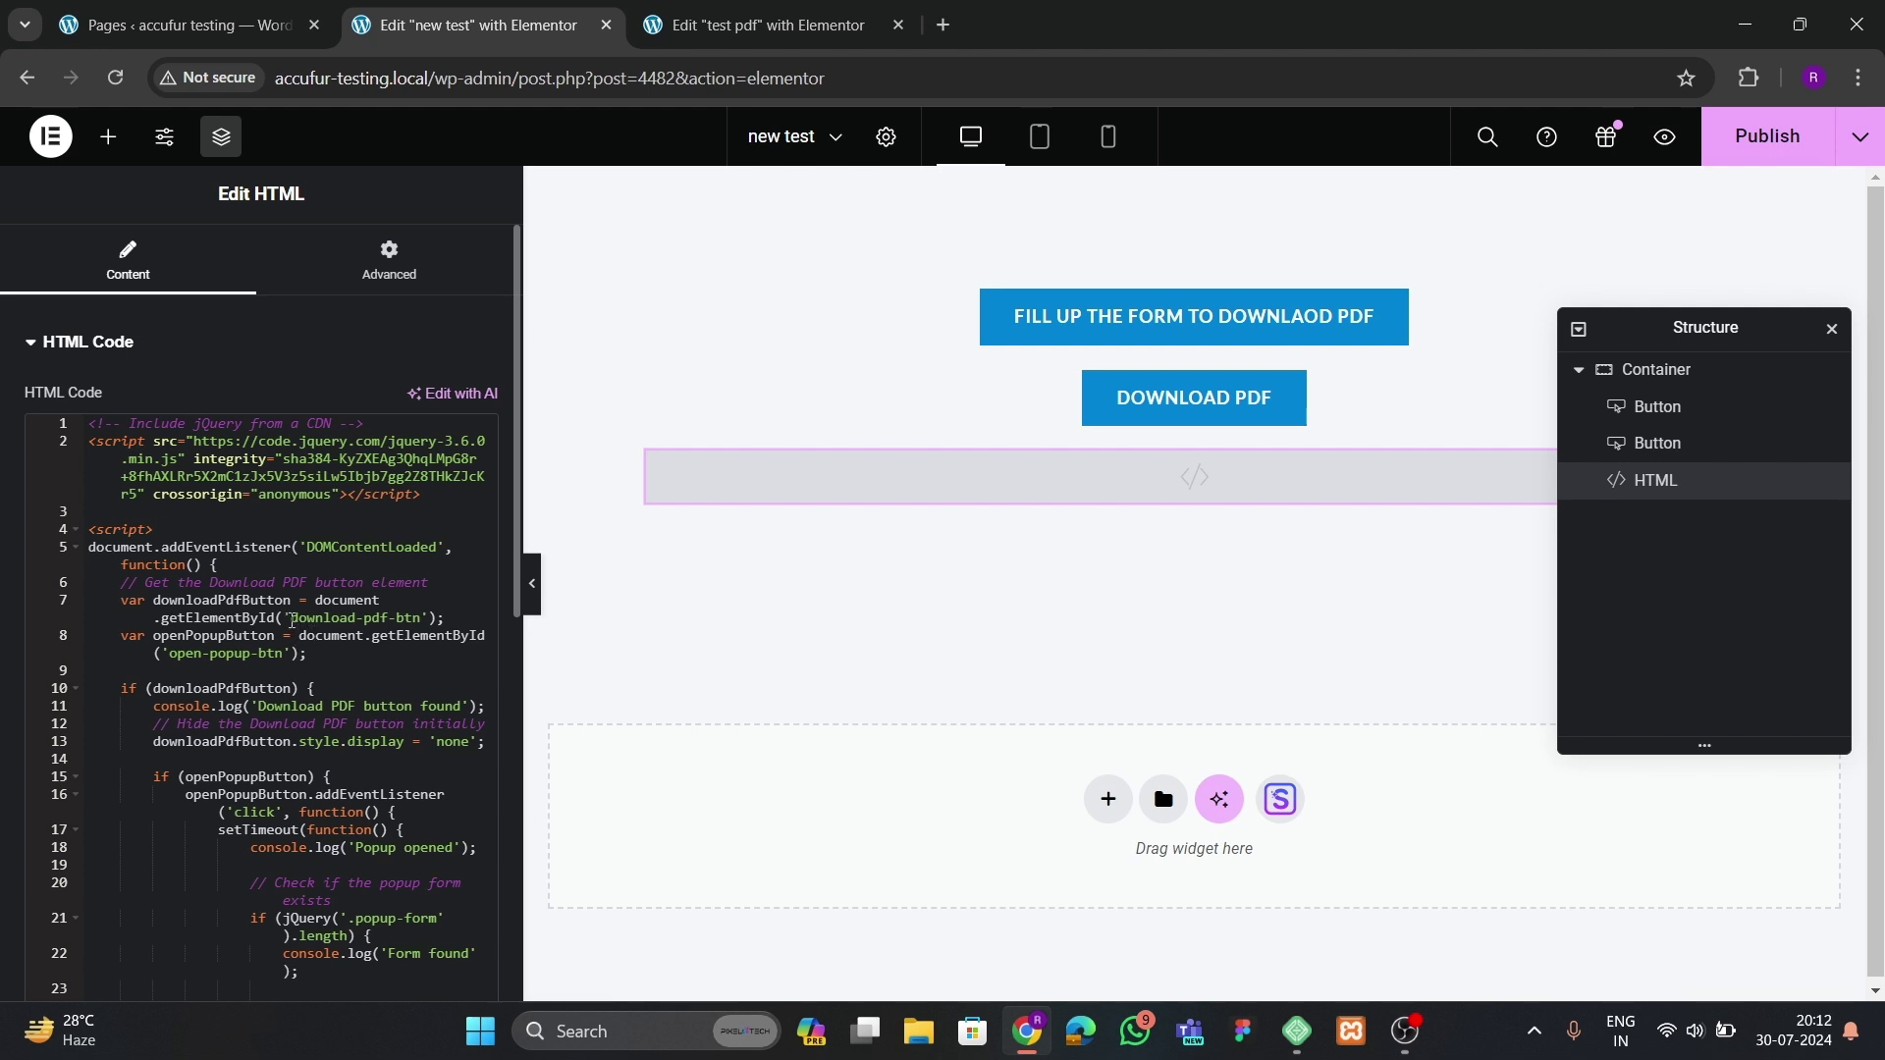
# - Compare the CSS IDs of both buttons with the element IDs referenced in the HTML widget's script
pyautogui.click(1355, 311)
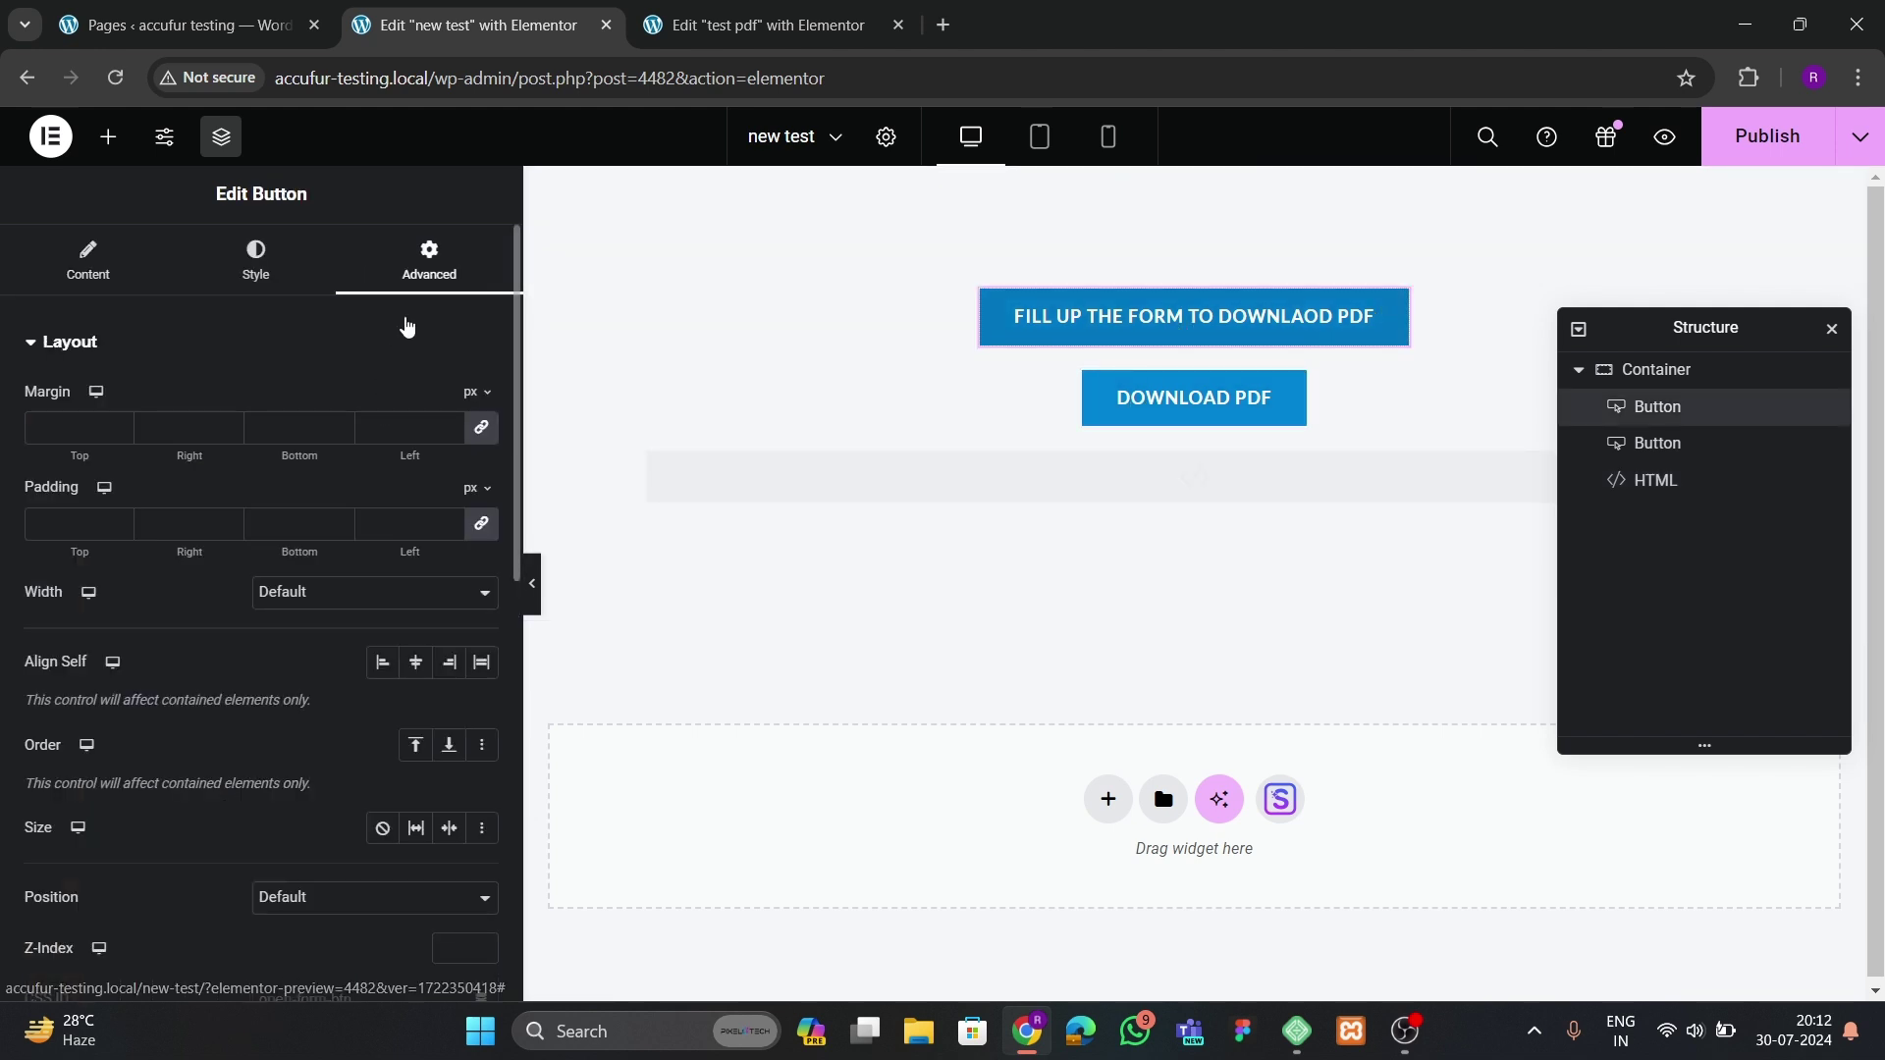
pyautogui.scroll(-4, 372, 506)
pyautogui.moveTo(358, 632); pyautogui.dragTo(257, 646)
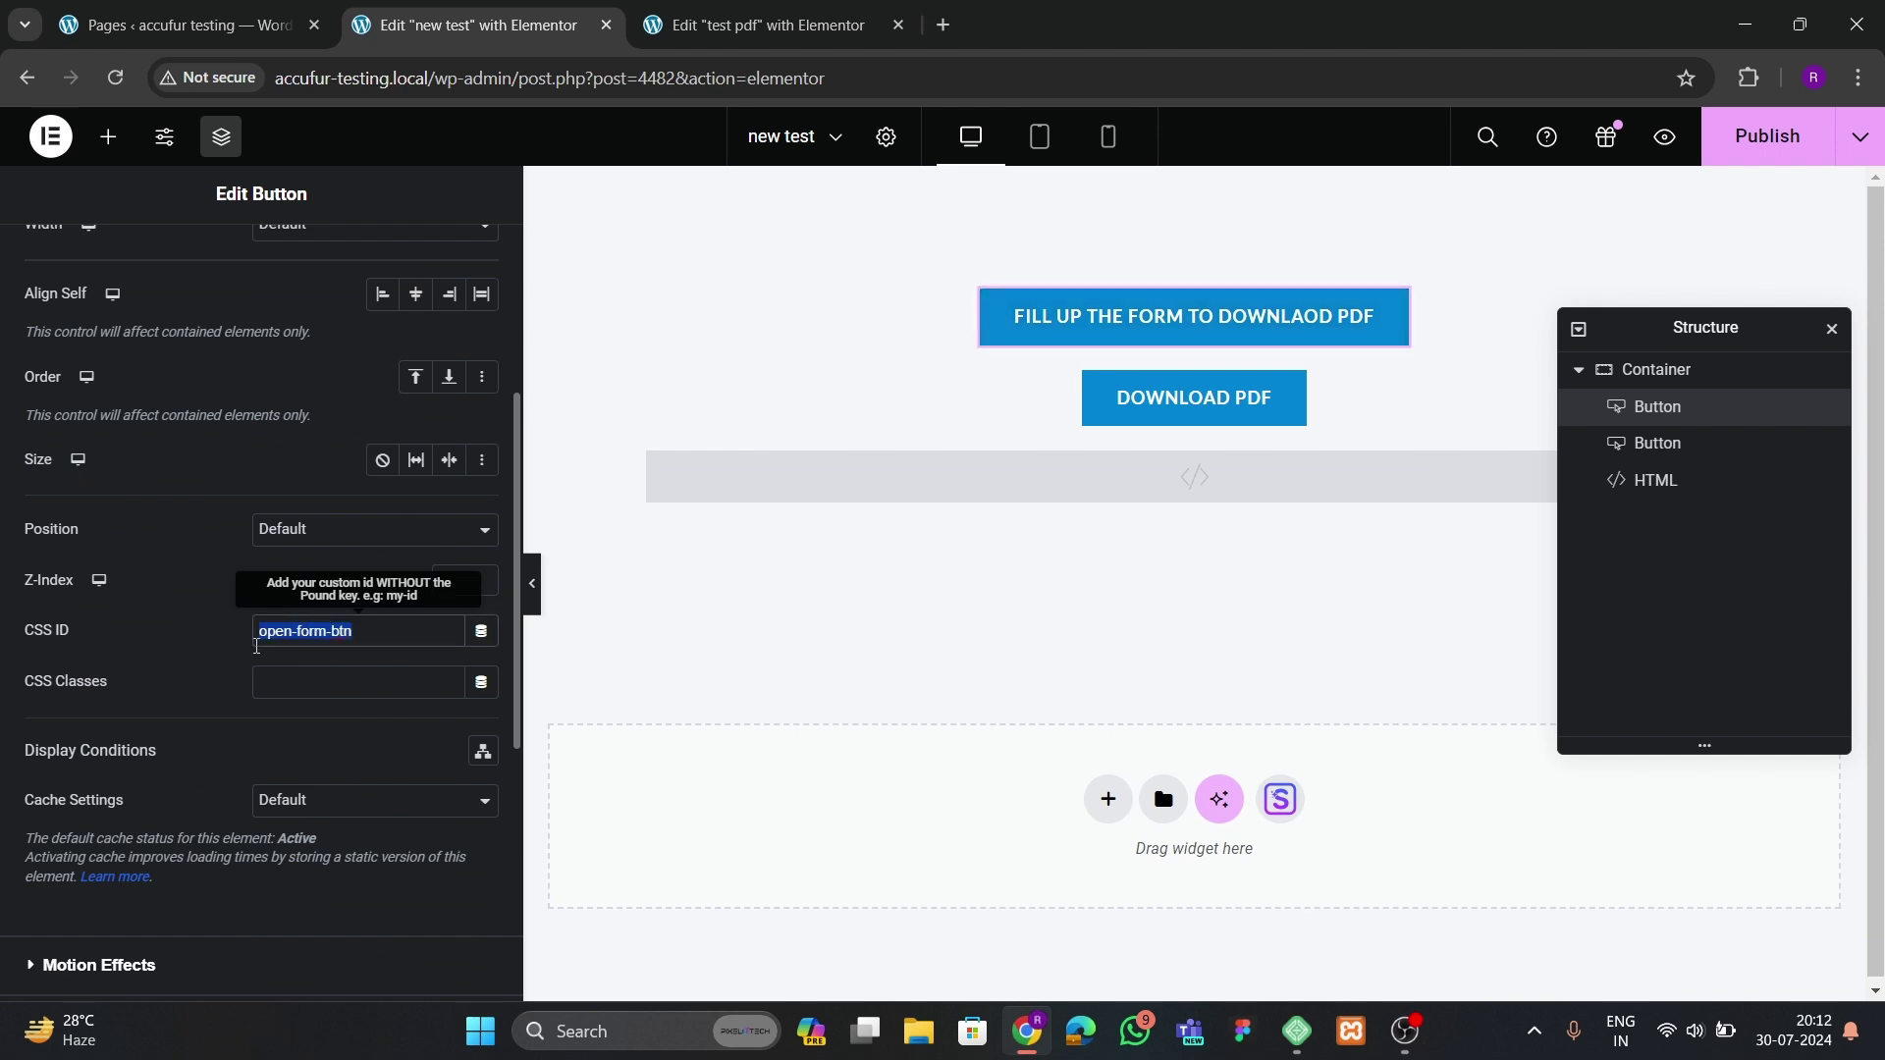
pyautogui.scroll(4, 258, 646)
pyautogui.click(87, 263)
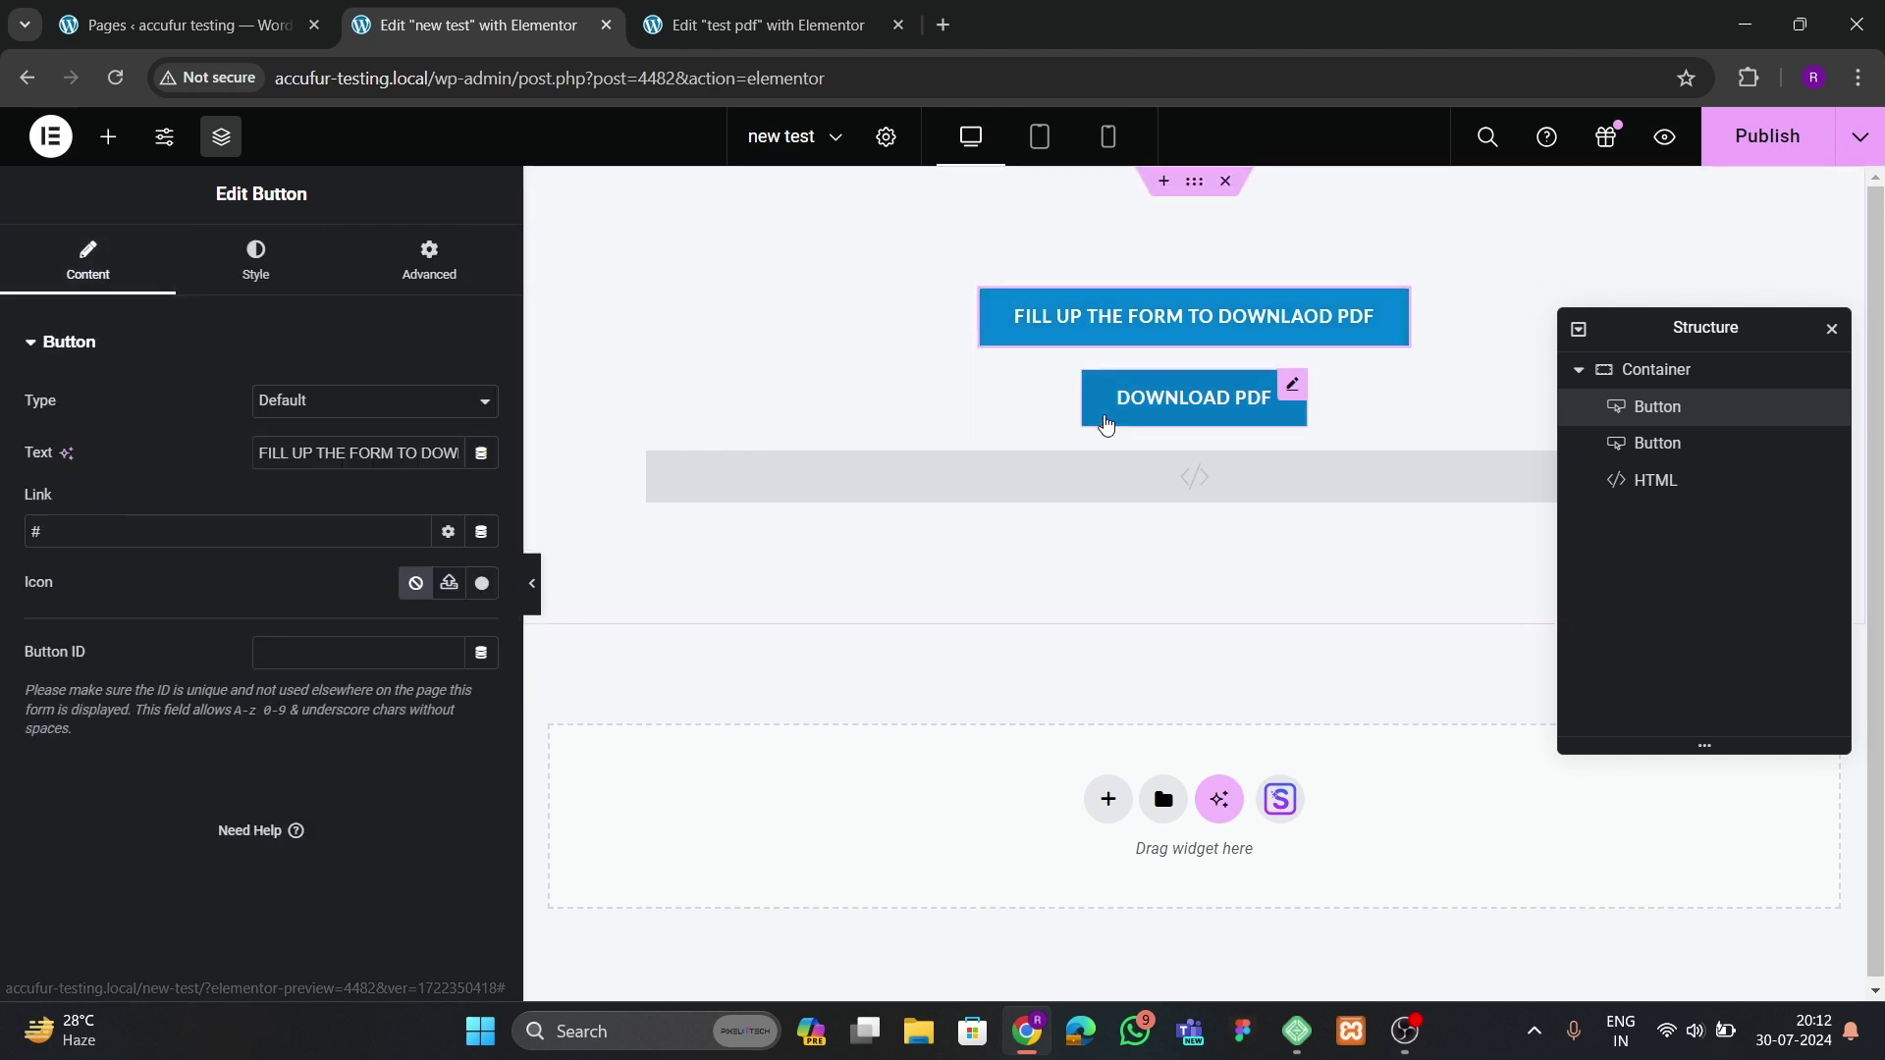
pyautogui.click(1058, 471)
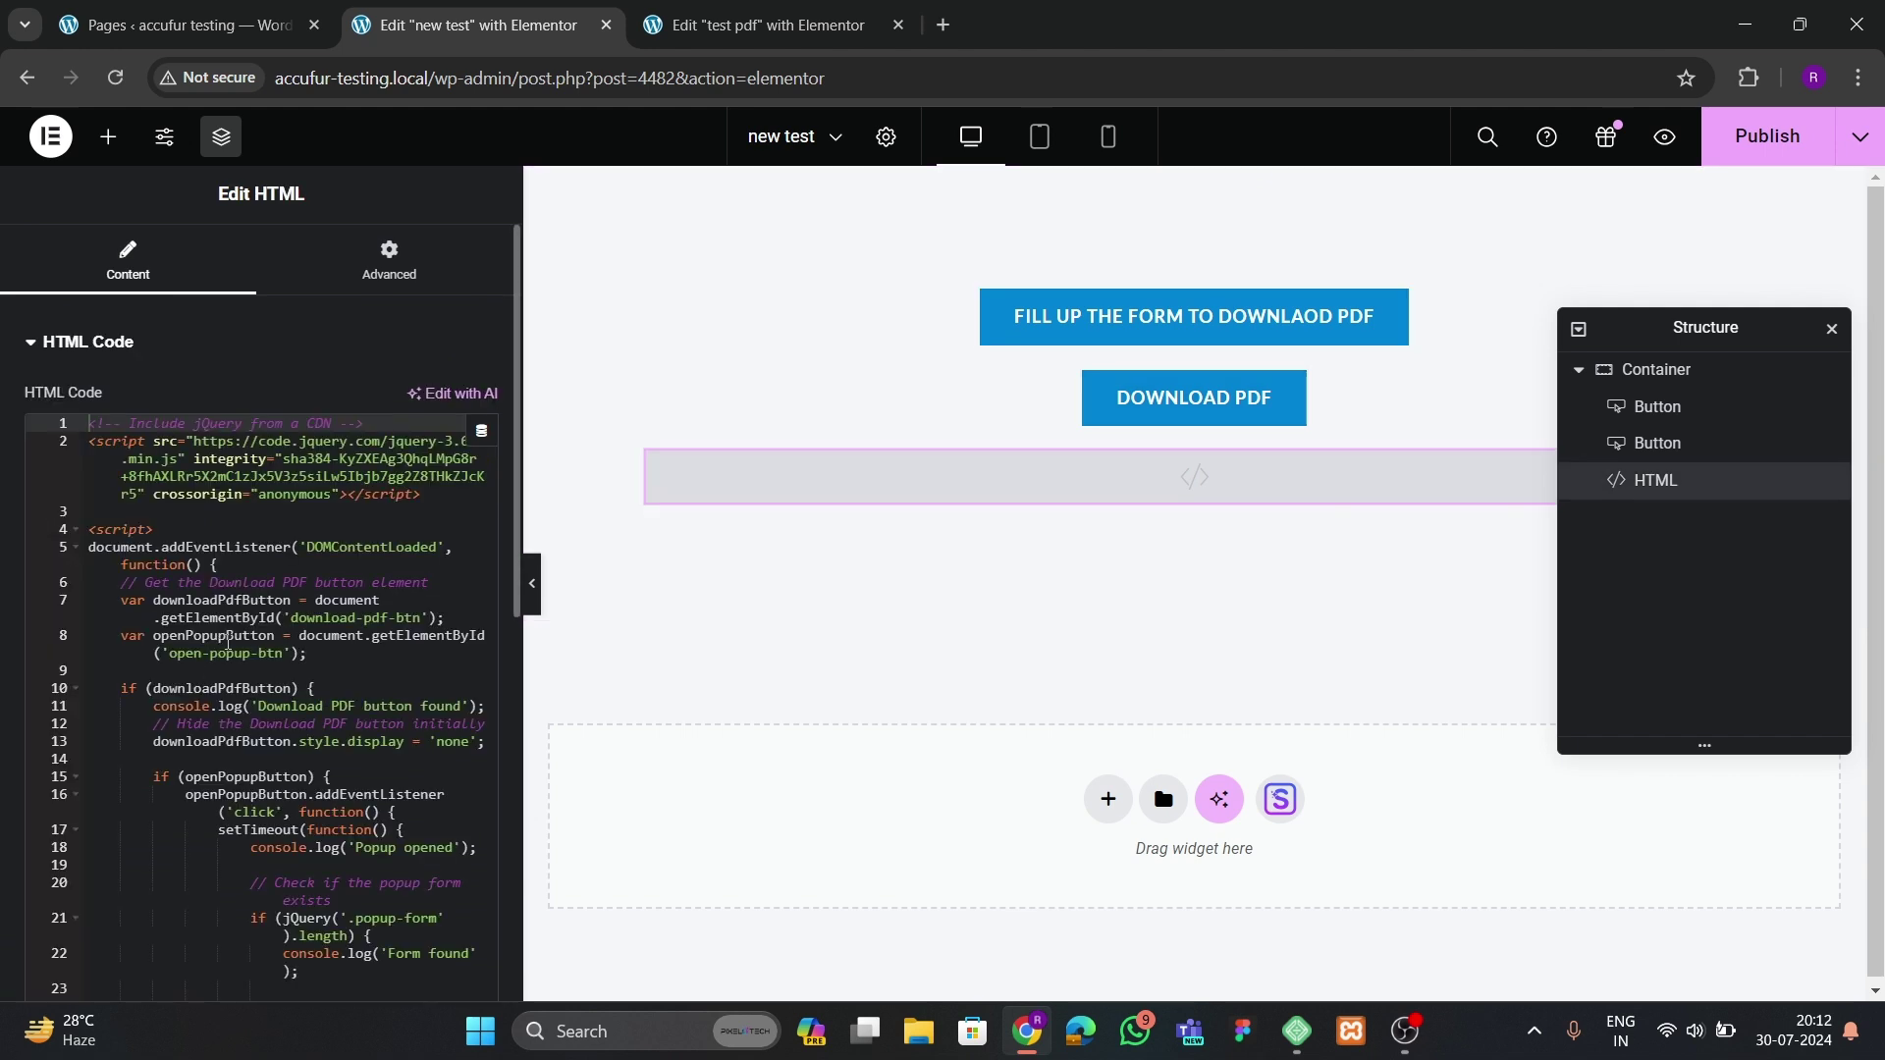
pyautogui.click(1122, 412)
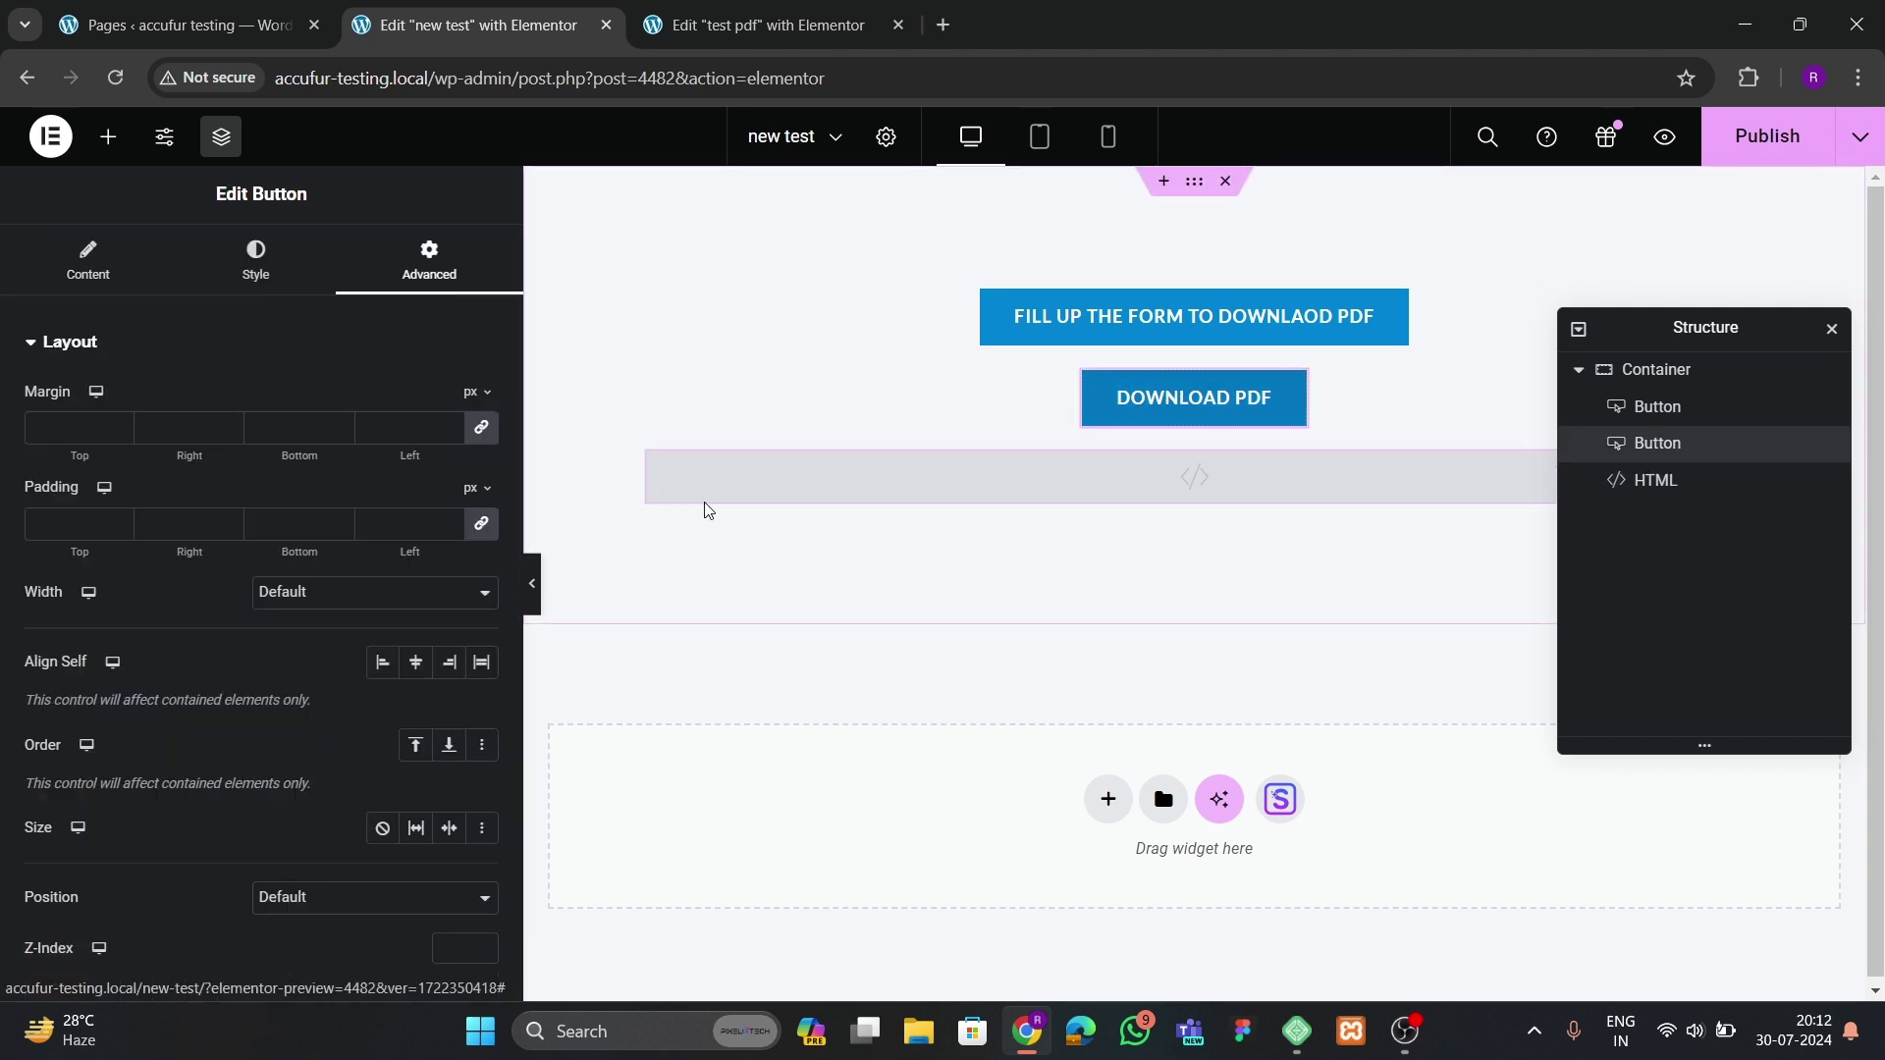
pyautogui.scroll(-5, 353, 589)
pyautogui.click(383, 510)
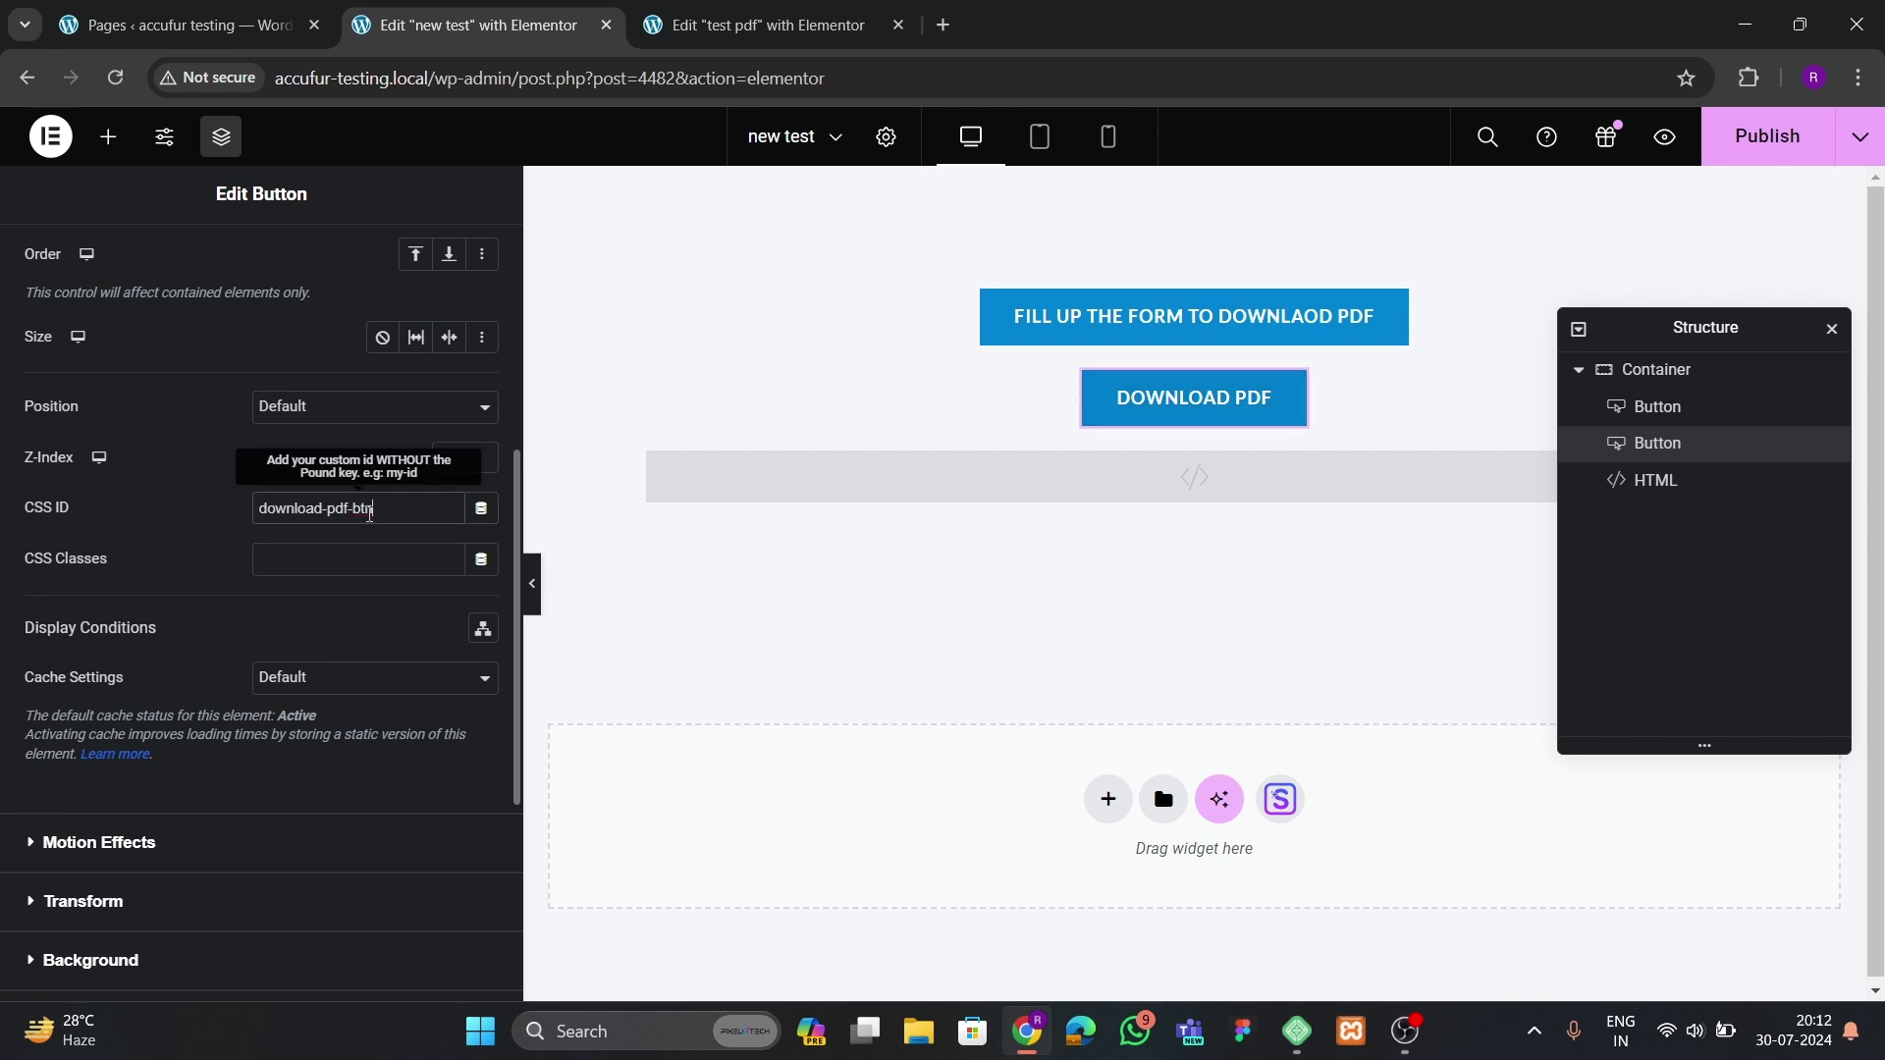
pyautogui.moveTo(383, 511); pyautogui.dragTo(253, 515)
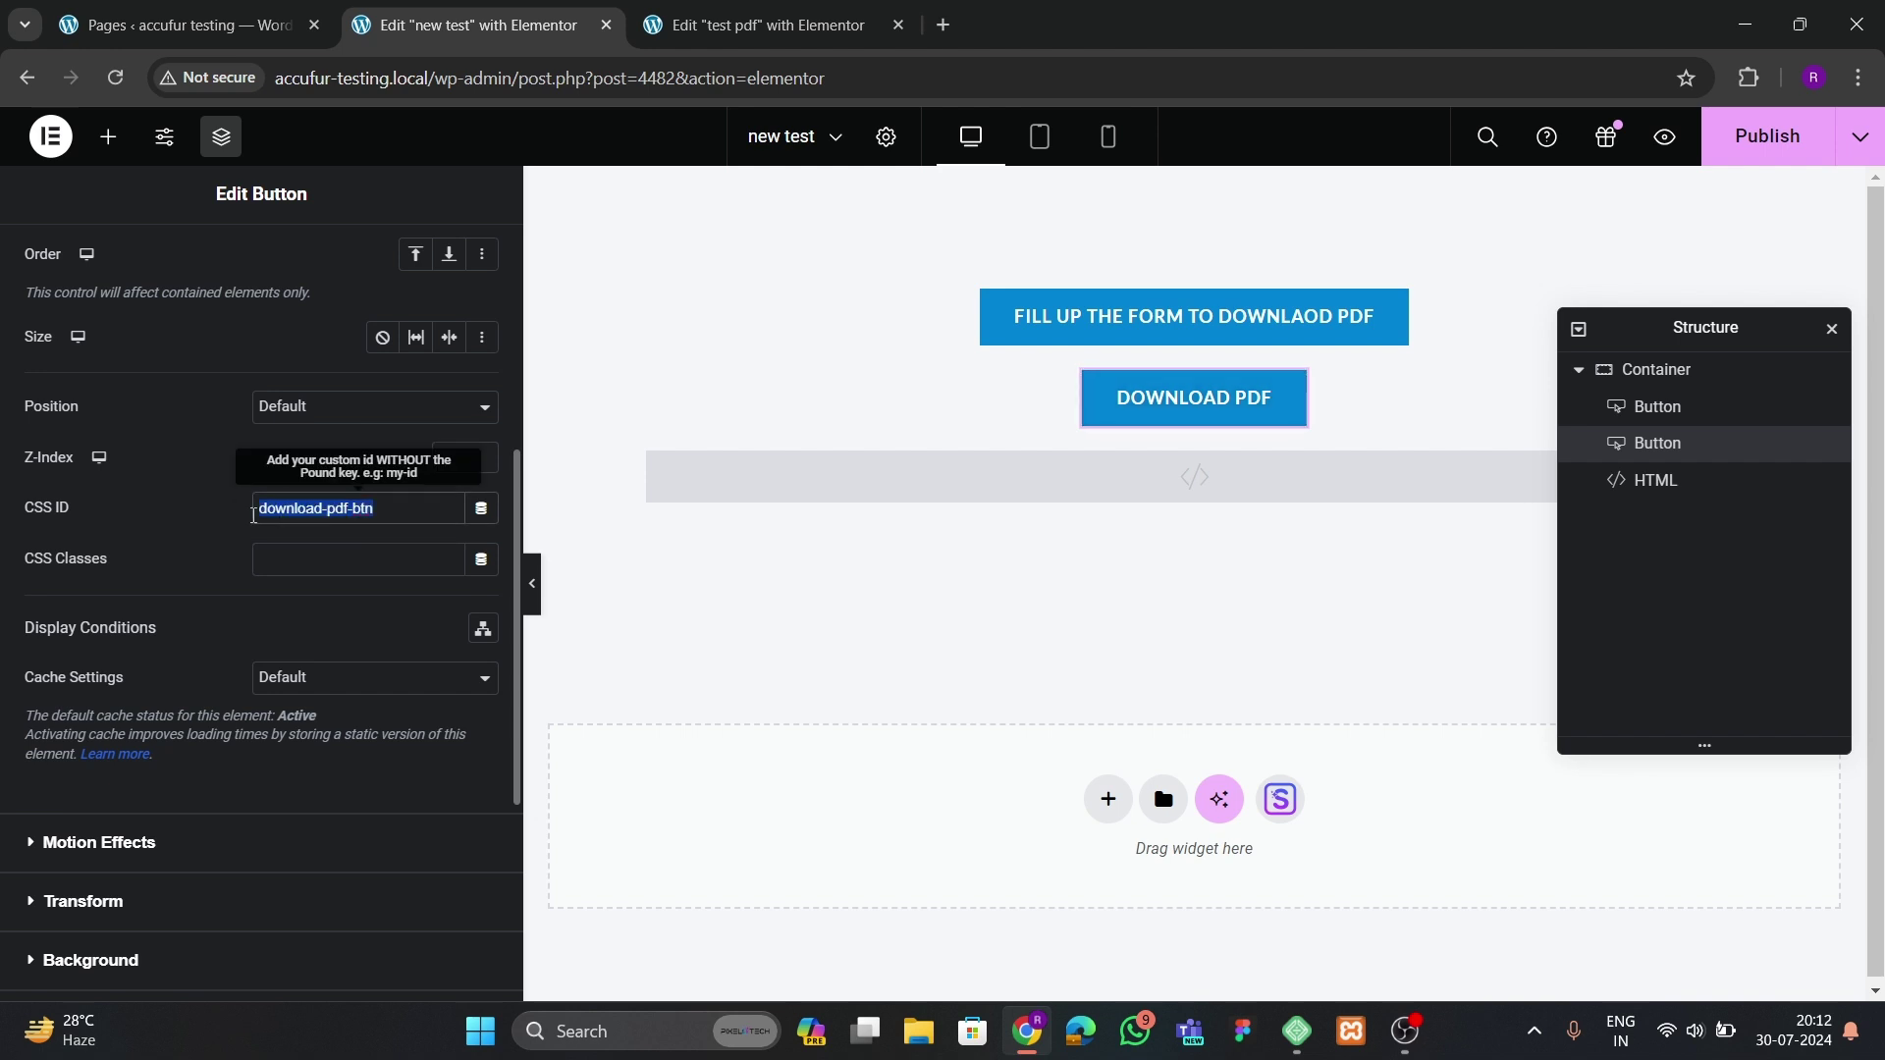
pyautogui.click(909, 490)
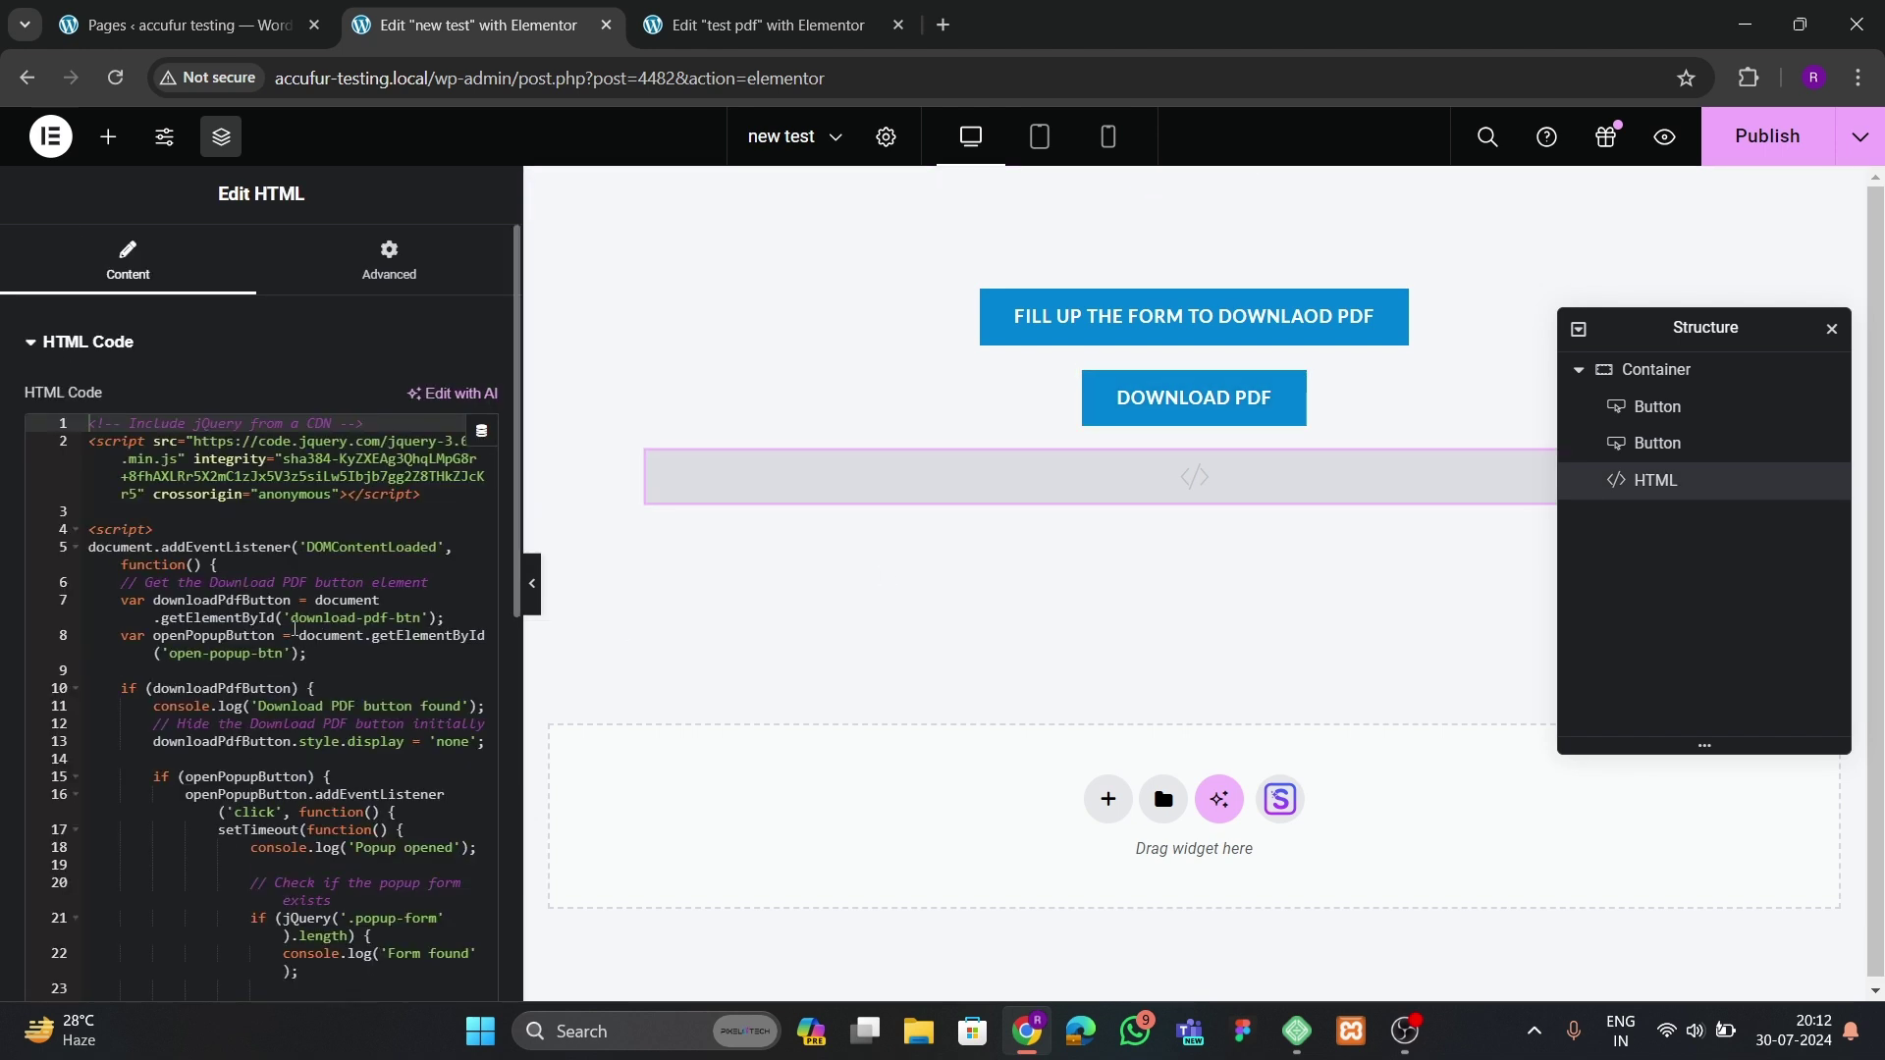
pyautogui.moveTo(292, 618); pyautogui.dragTo(424, 618)
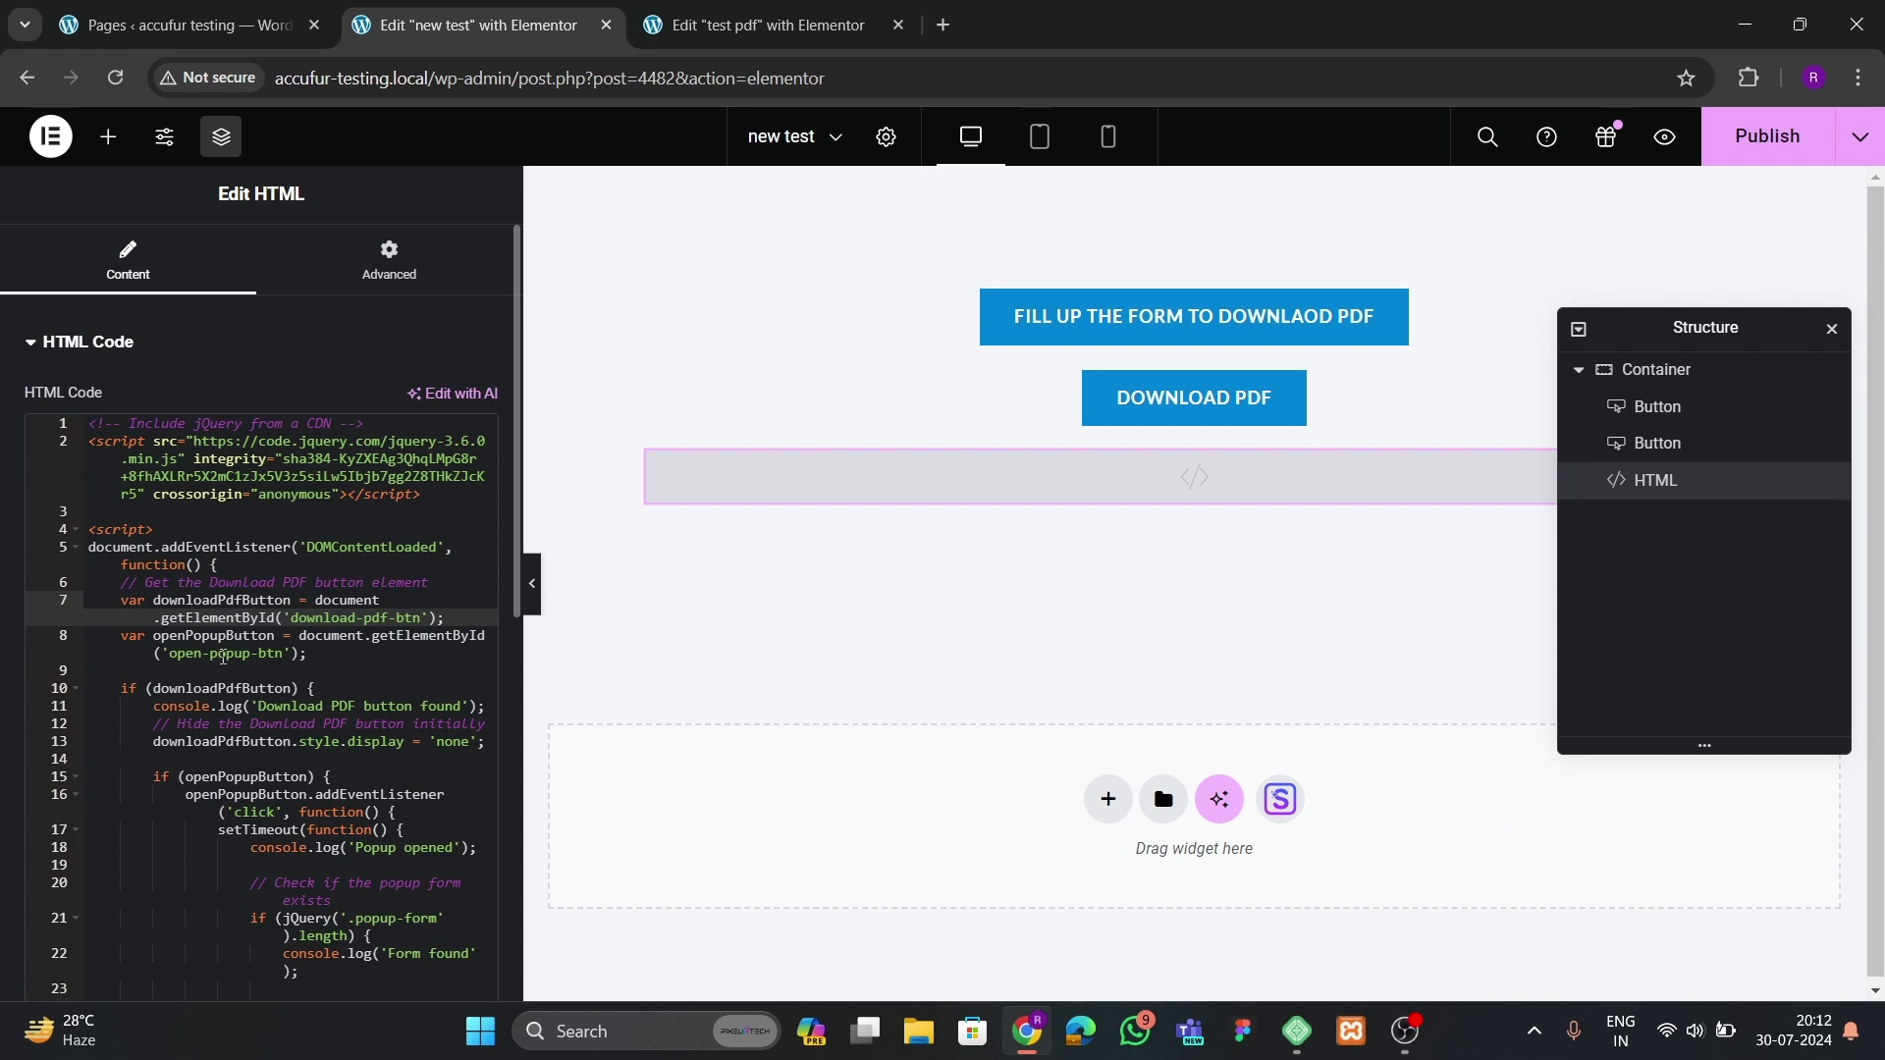
# - Replace the openPopupButton element ID in the script with the upper button's CSS ID, "open-form-btn", and publish the page
pyautogui.click(1102, 322)
pyautogui.click(429, 260)
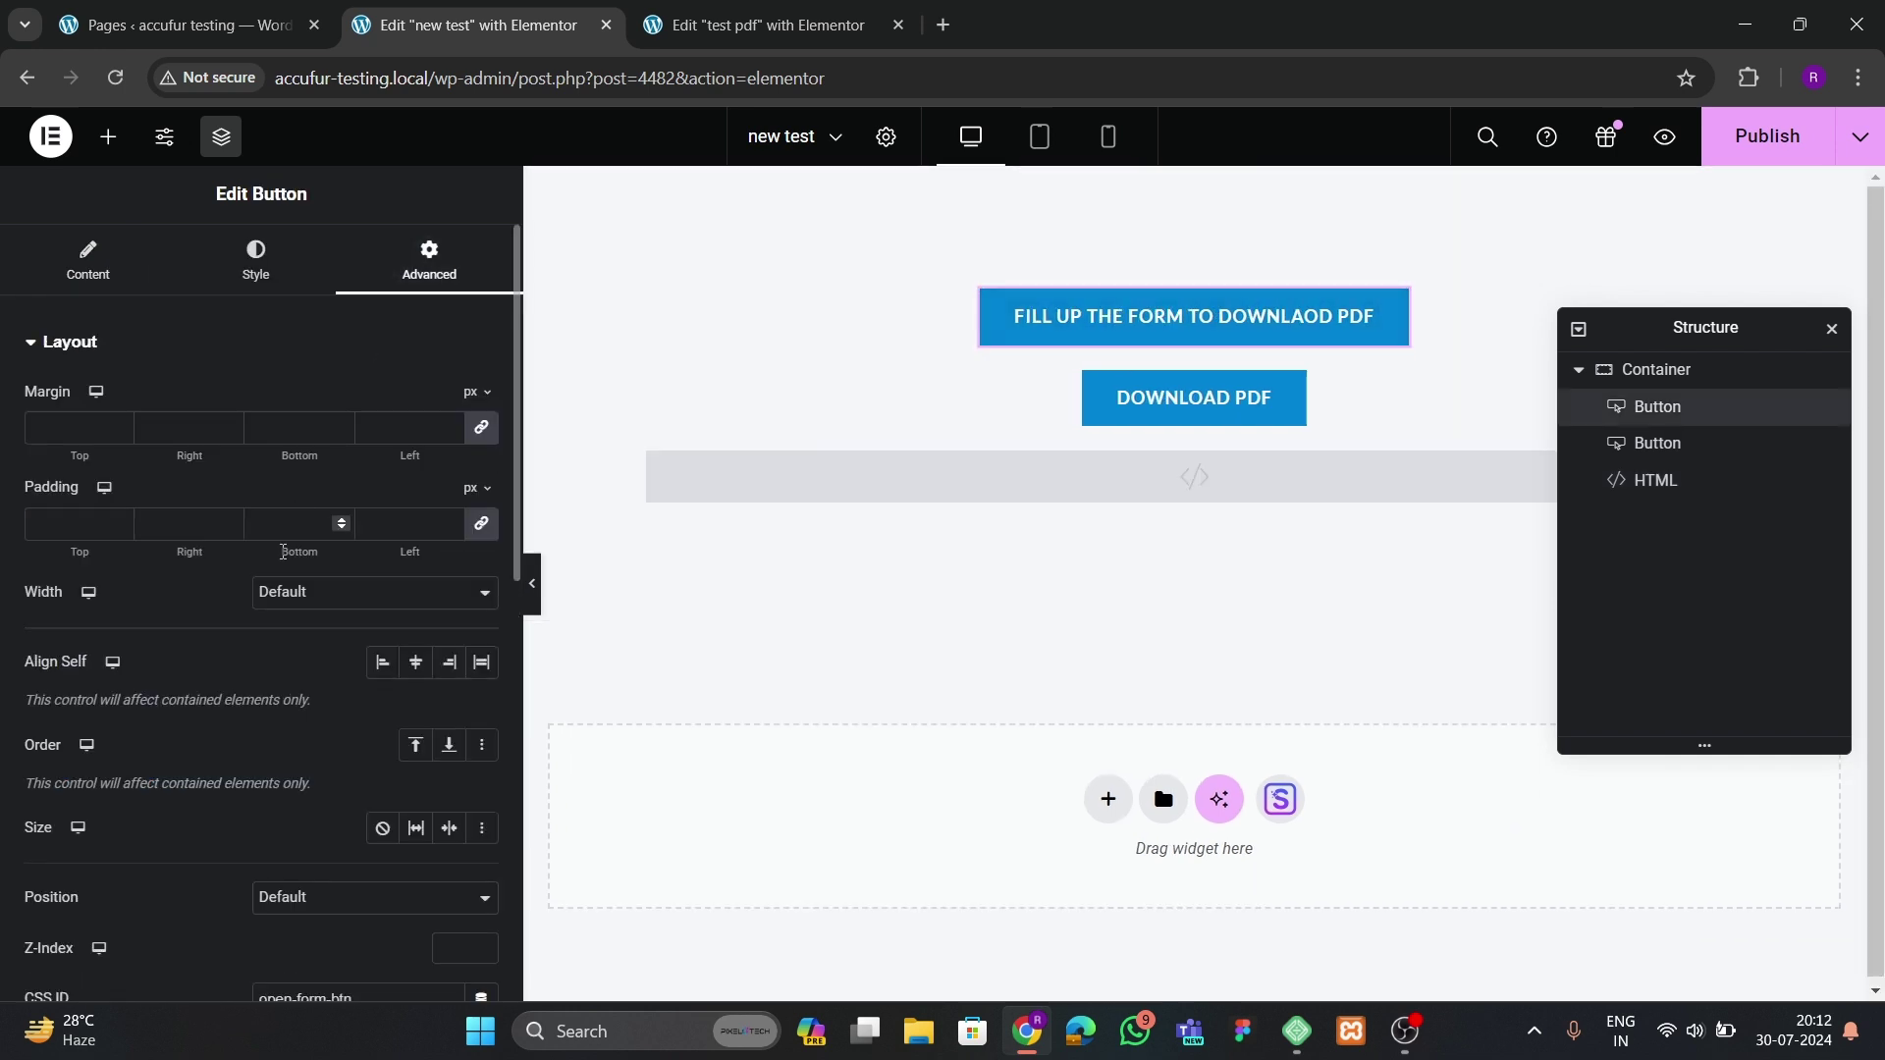
pyautogui.scroll(-5, 280, 671)
pyautogui.moveTo(354, 507); pyautogui.dragTo(260, 528)
pyautogui.hotkey('ctrl', 'c')
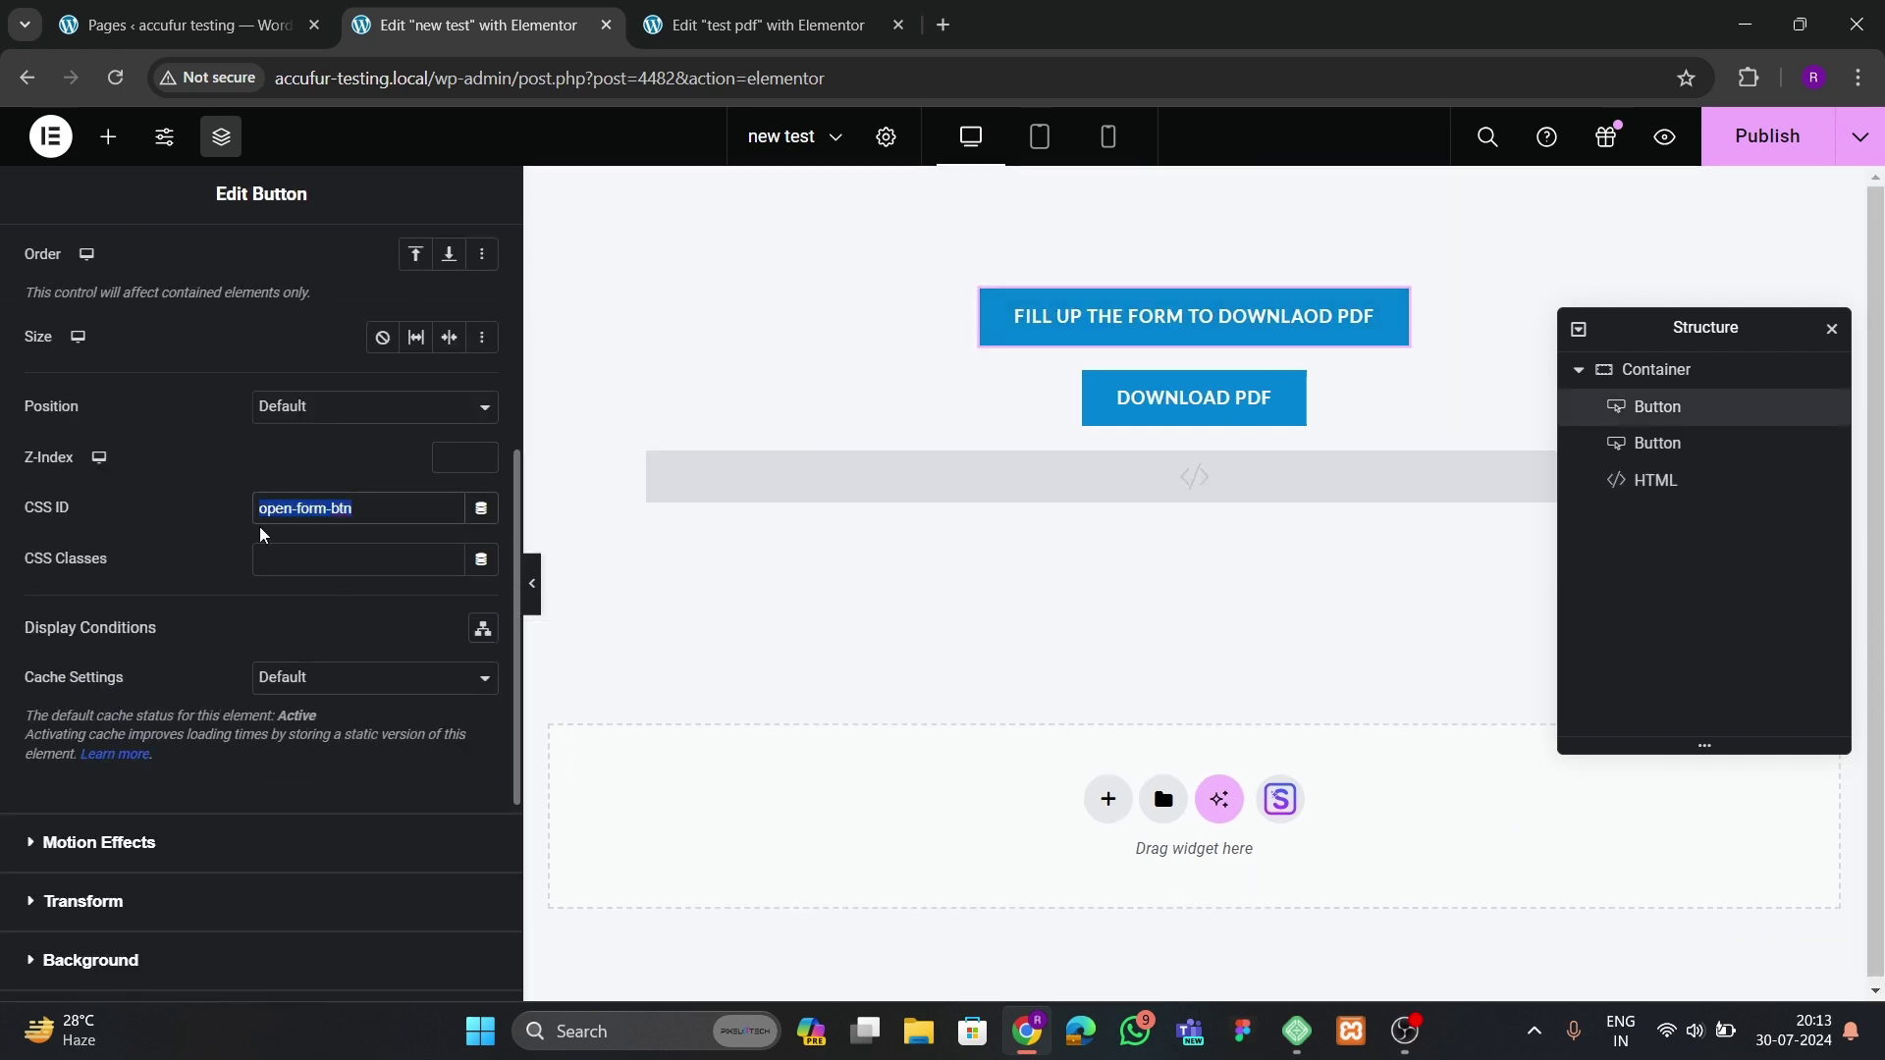
pyautogui.click(1163, 481)
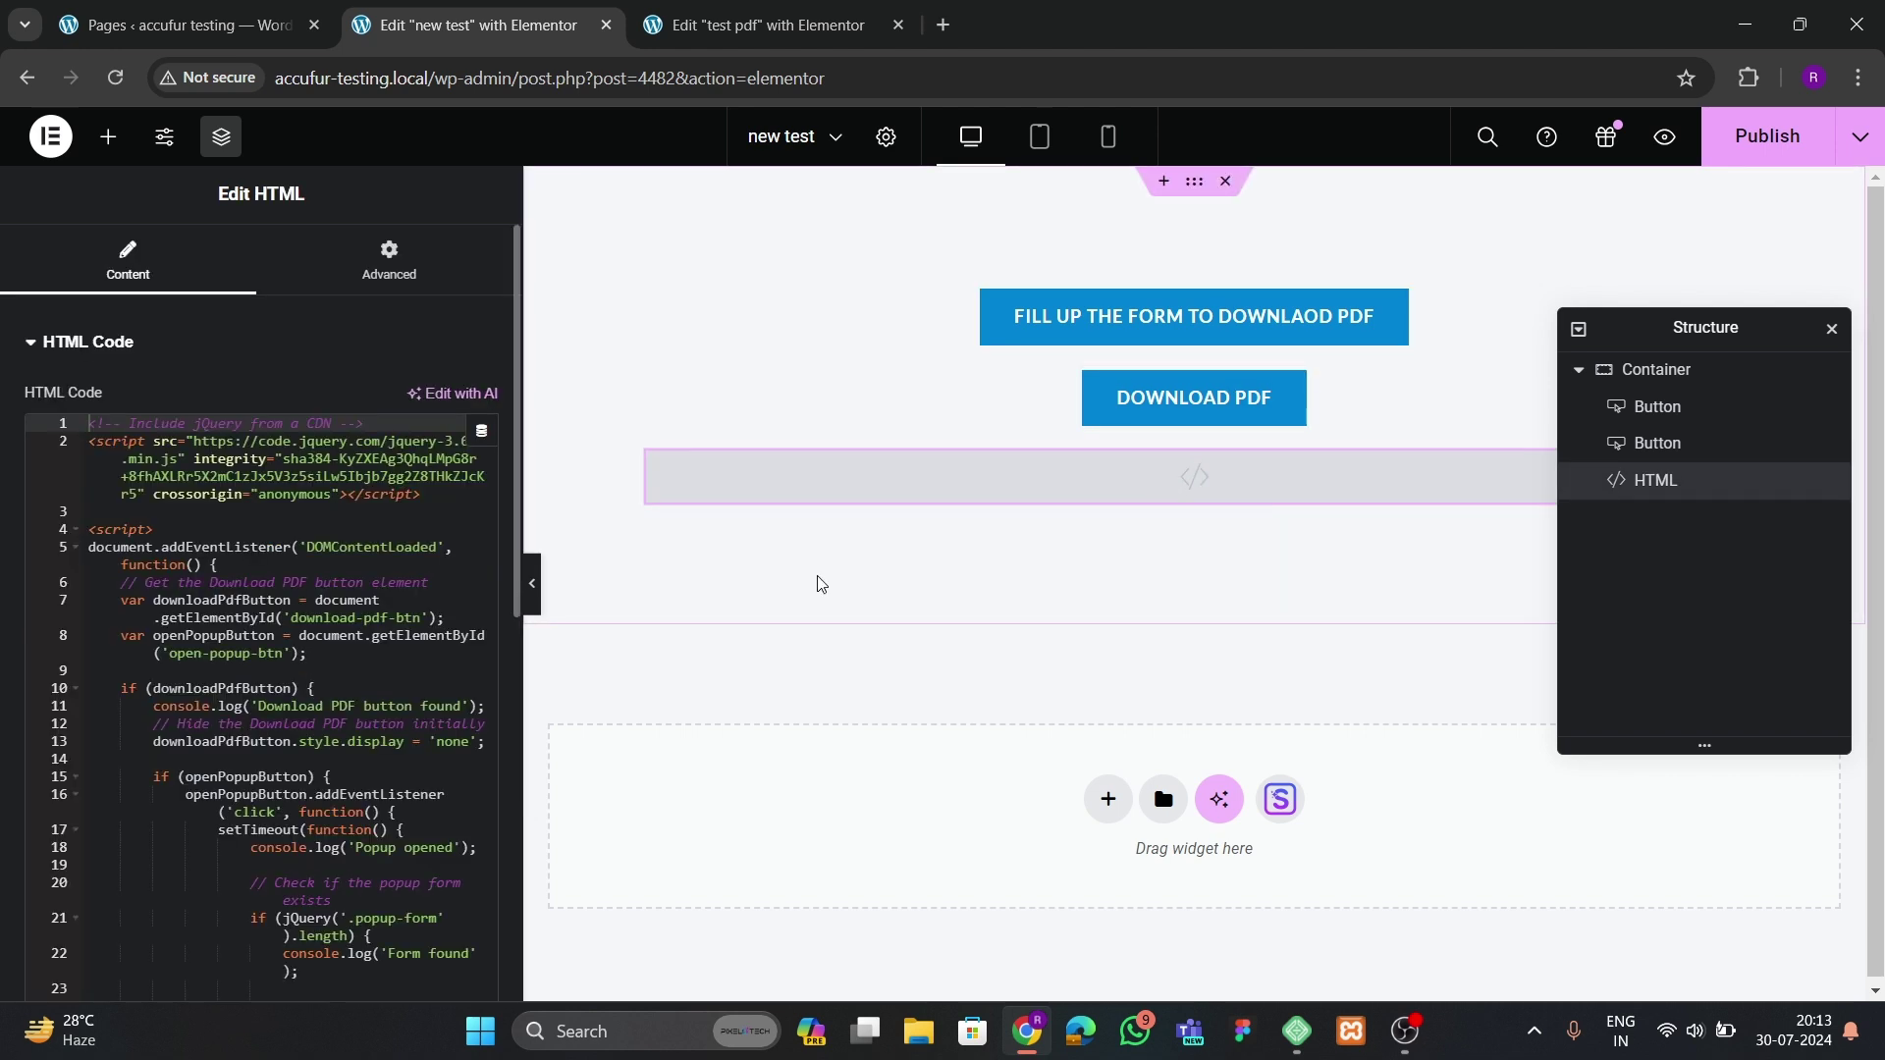
pyautogui.moveTo(169, 654); pyautogui.dragTo(282, 660)
pyautogui.hotkey('ctrl', 'v')
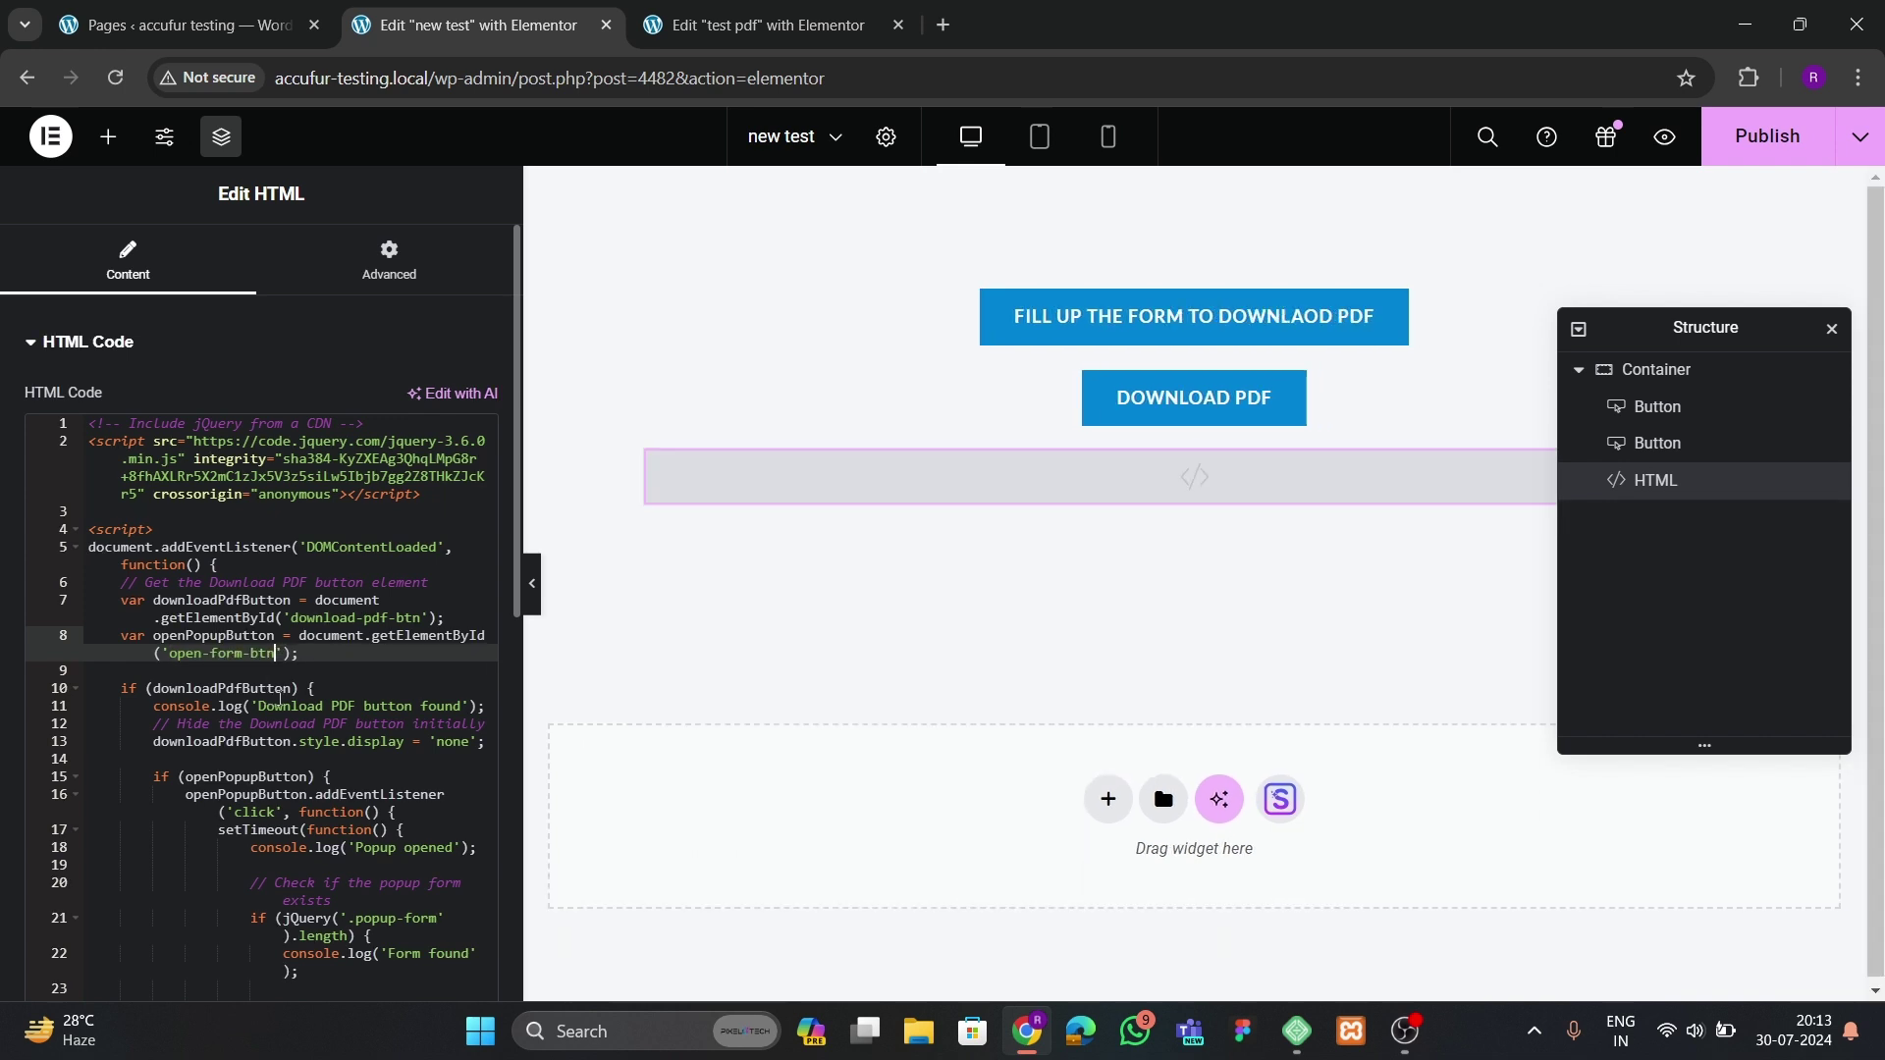
pyautogui.click(1767, 135)
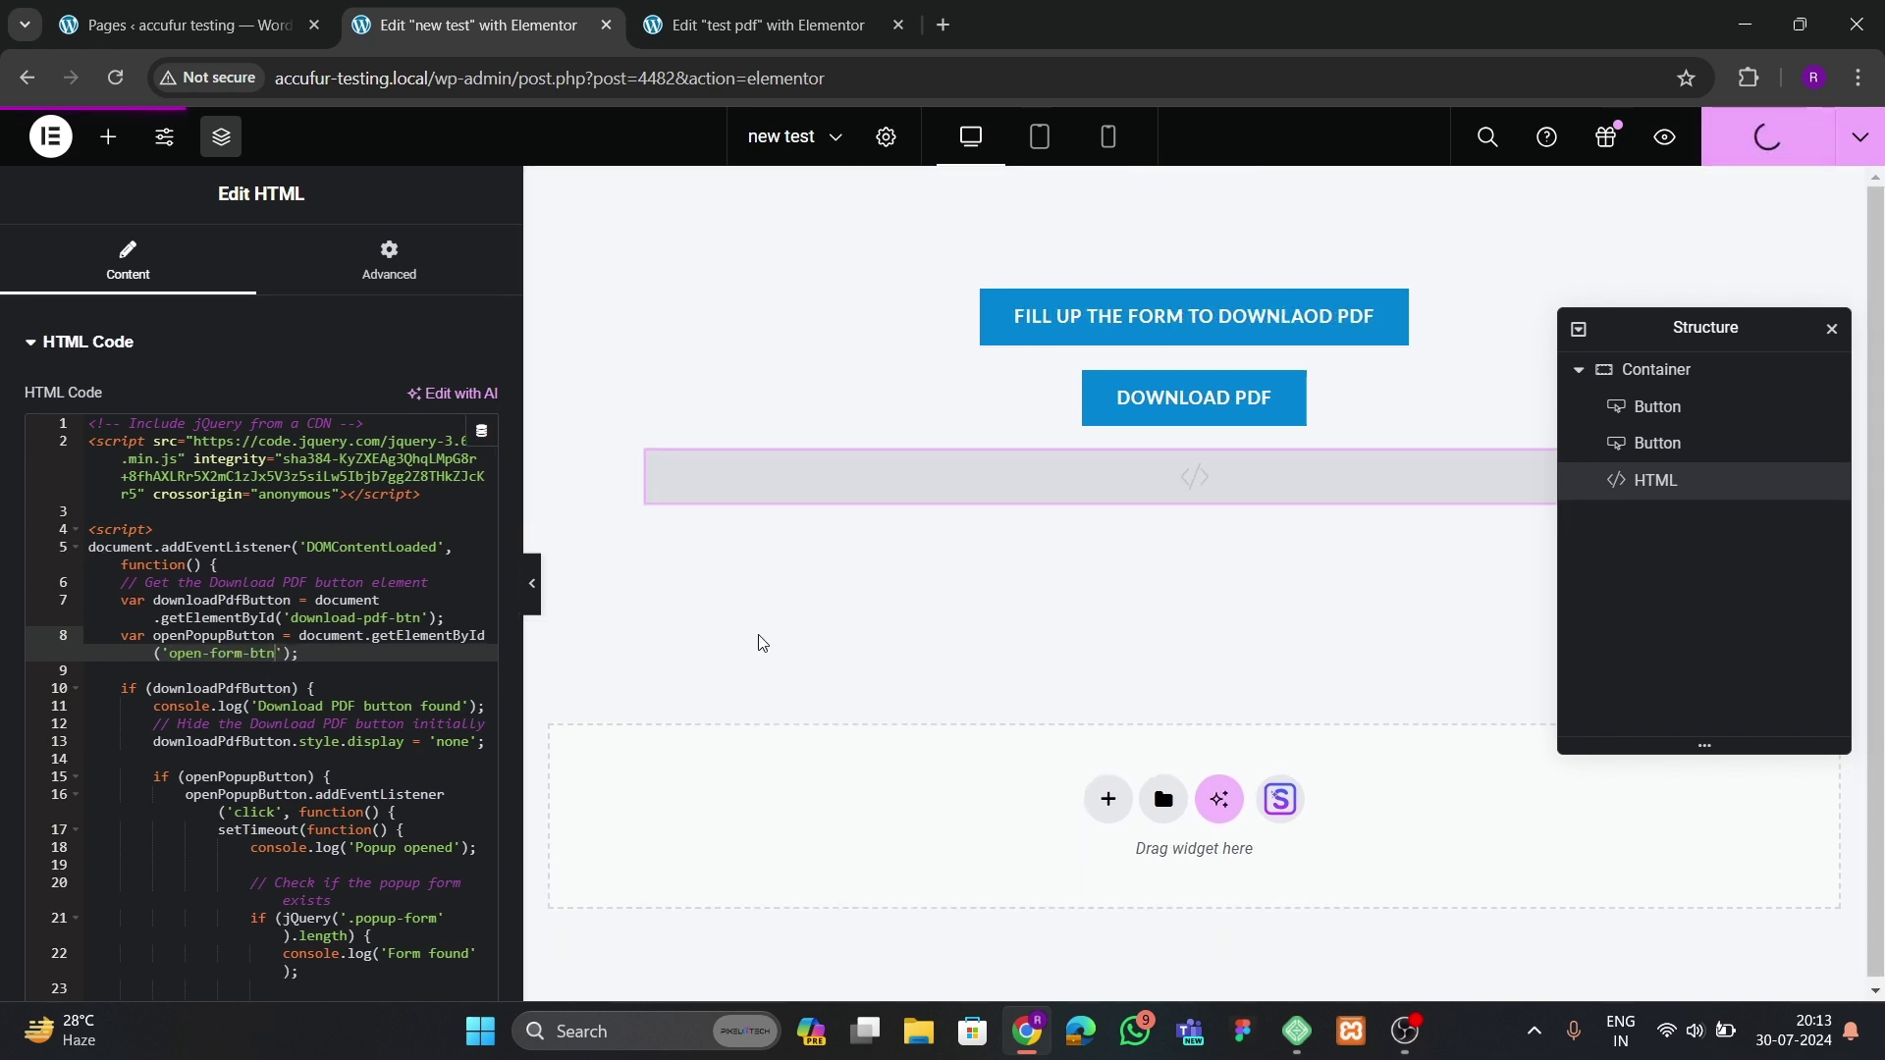
pyautogui.scroll(-1, 317, 678)
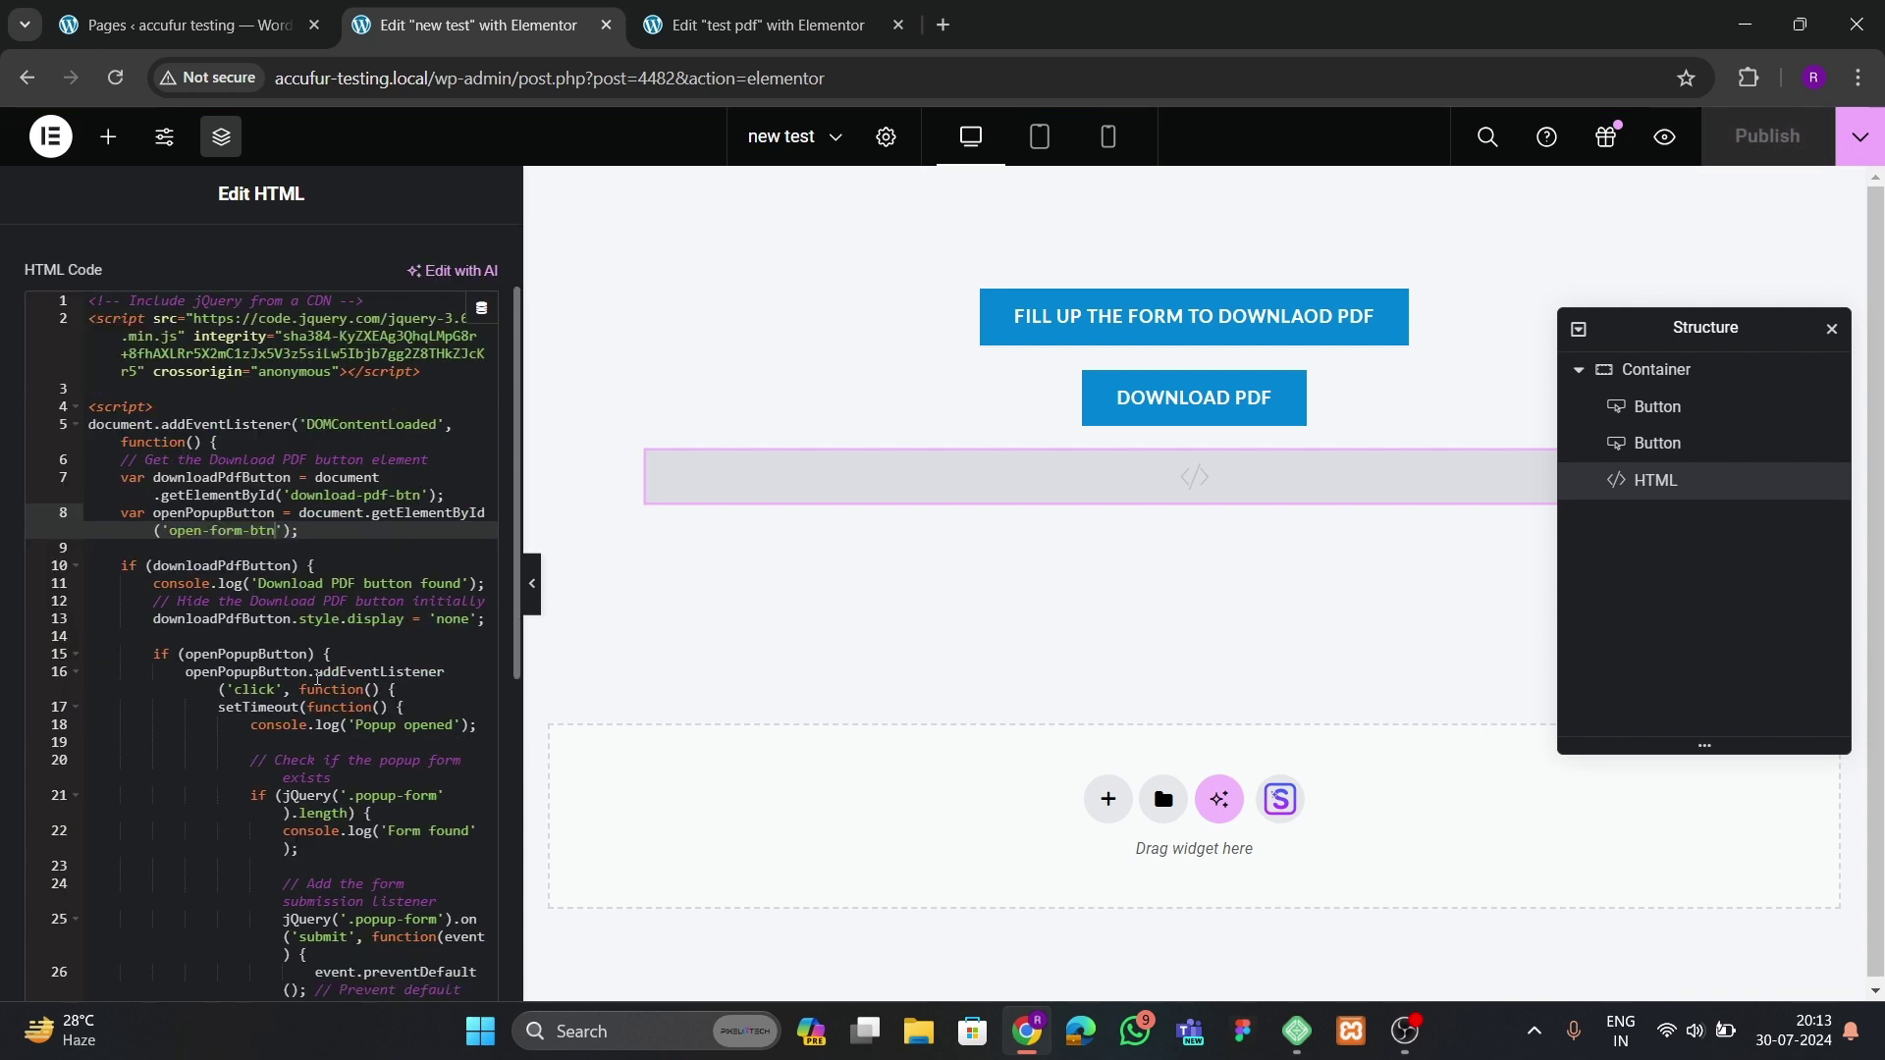
pyautogui.scroll(-1, 322, 699)
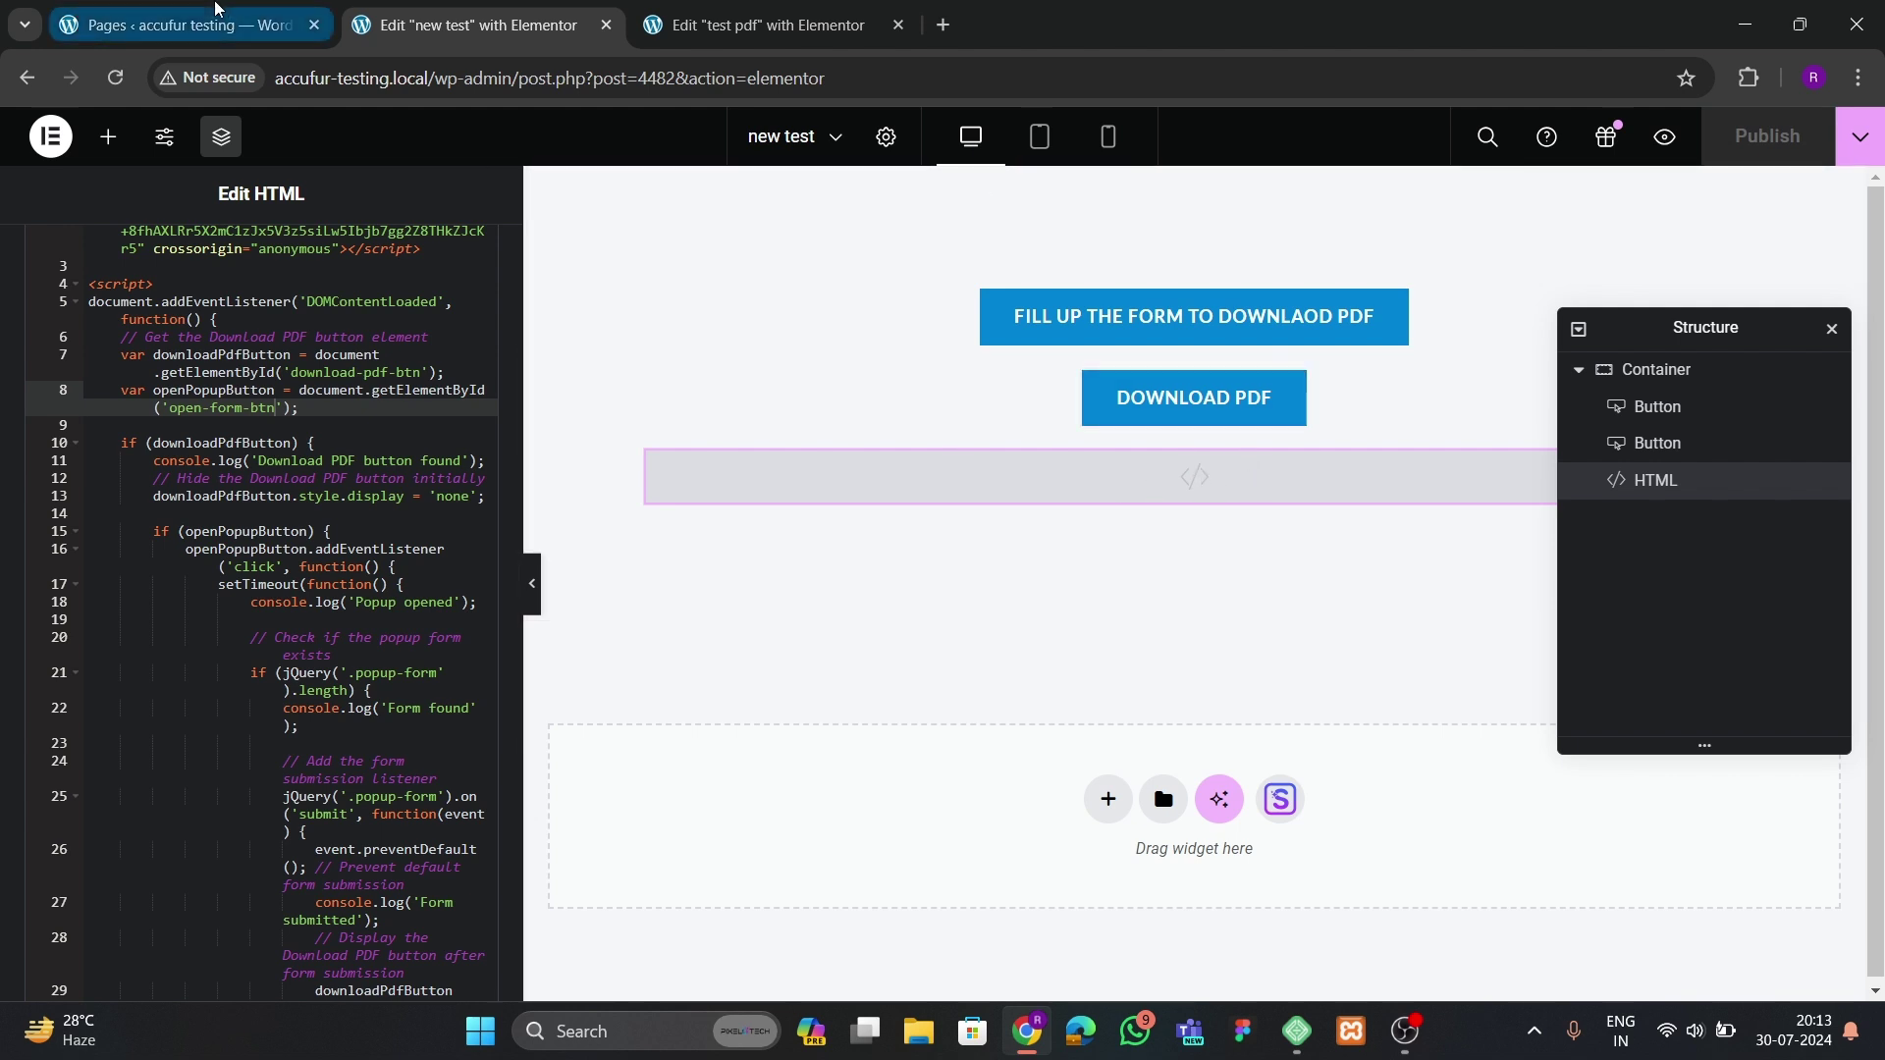
# - Open the Elementor popup templates list in a new browser tab placed beside the Pages tab
pyautogui.click(186, 24)
pyautogui.moveTo(97, 798)
pyautogui.scroll(1, 98, 797)
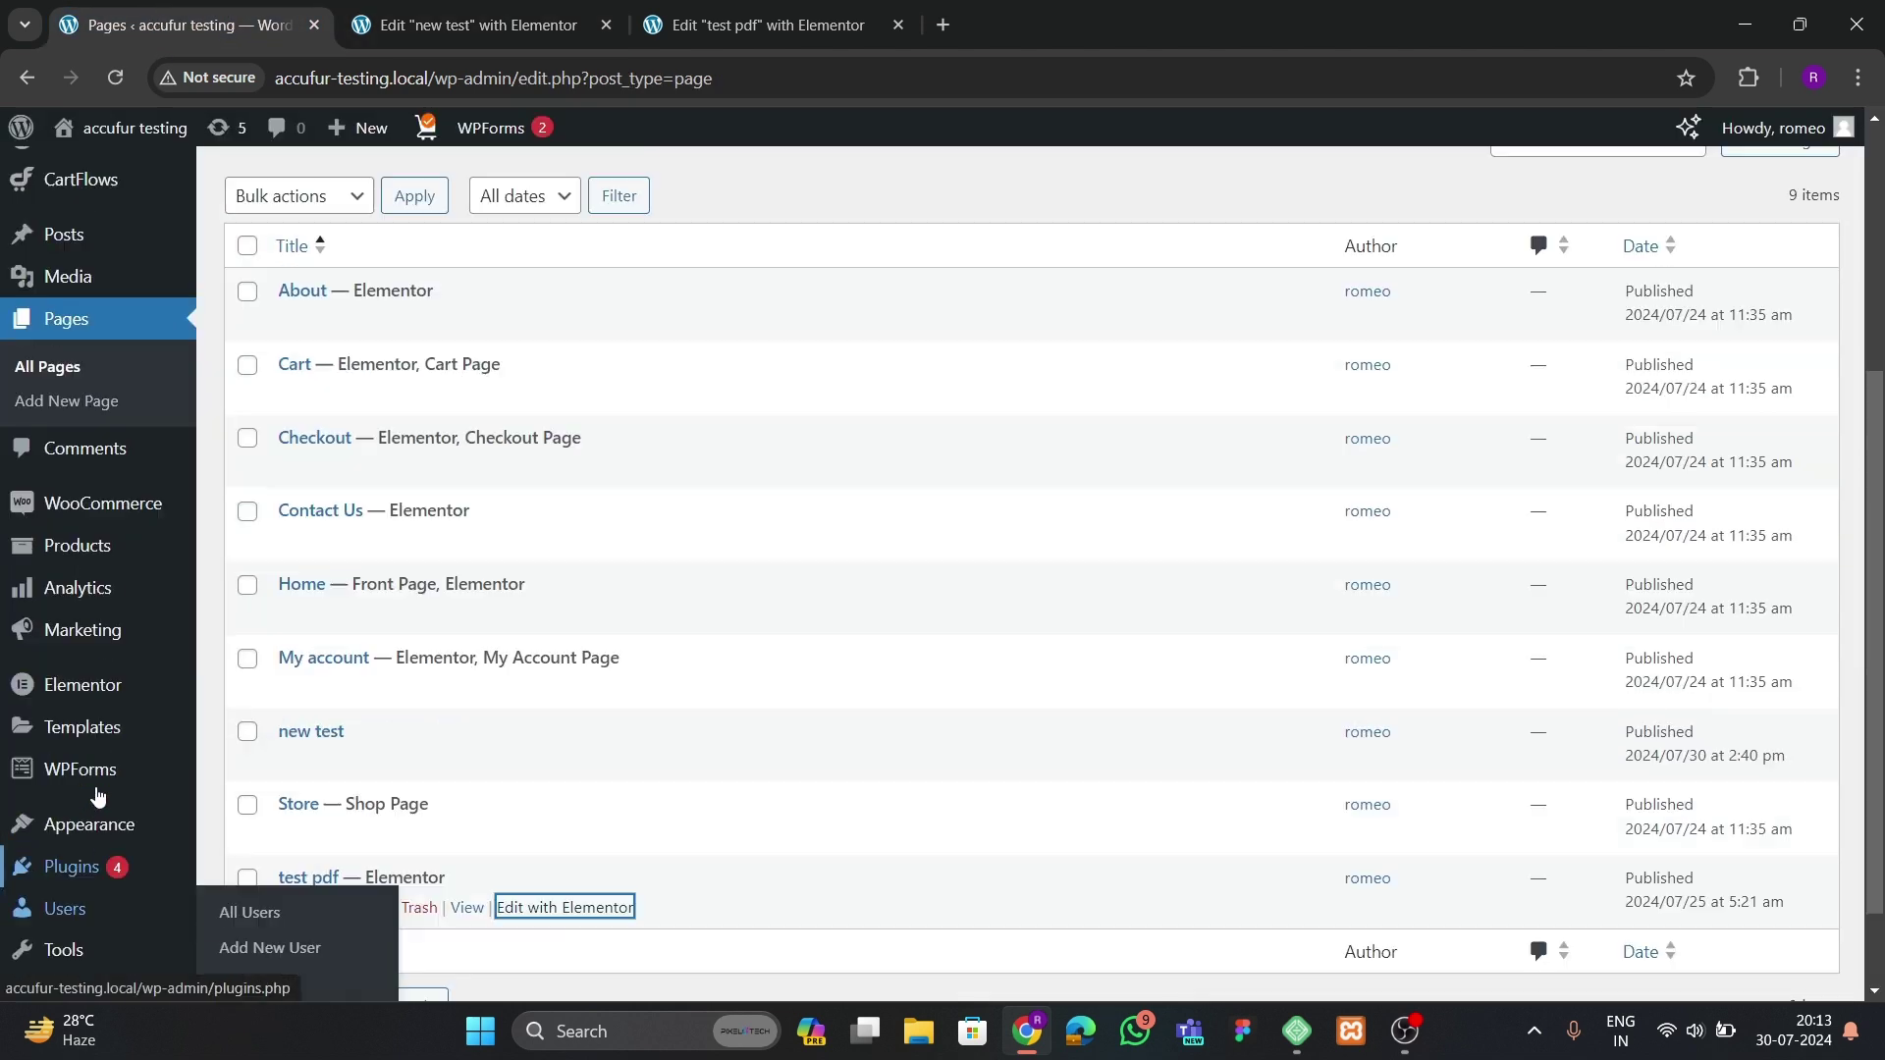
pyautogui.moveTo(80, 742)
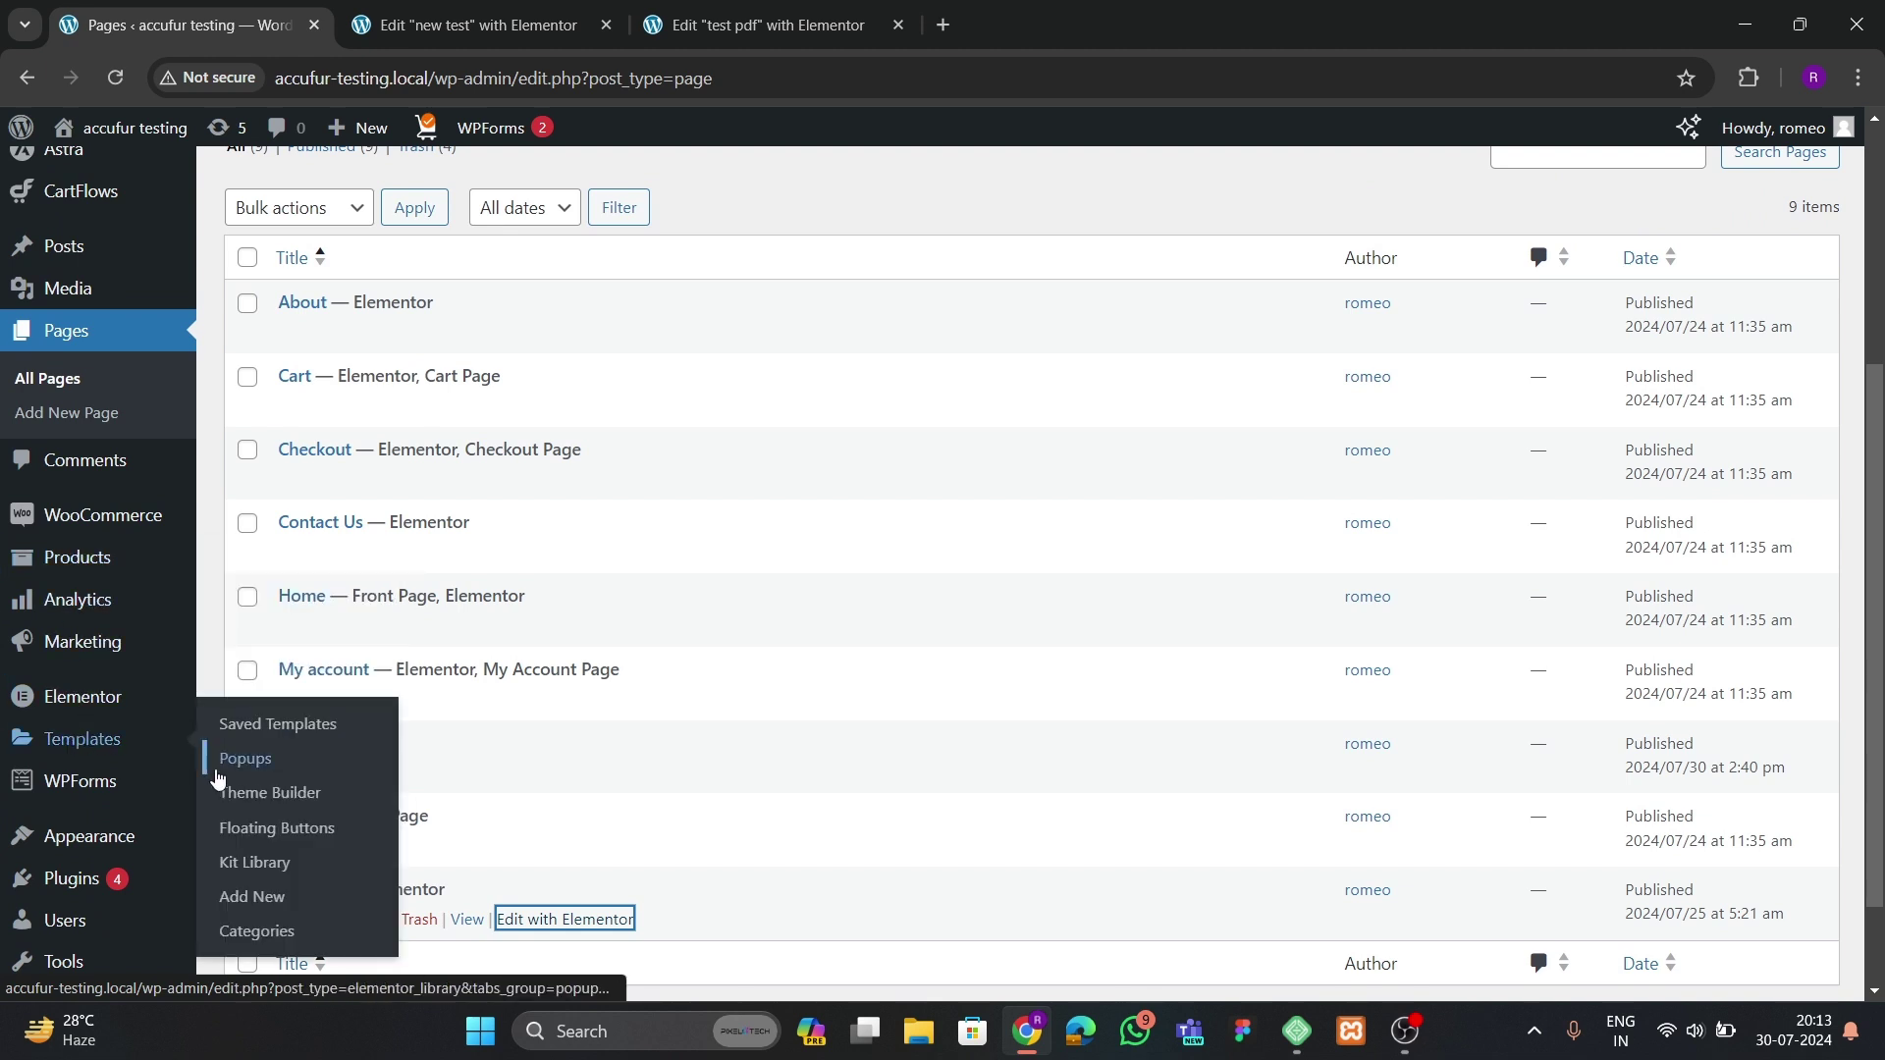
pyautogui.rightClick(244, 758)
pyautogui.click(324, 484)
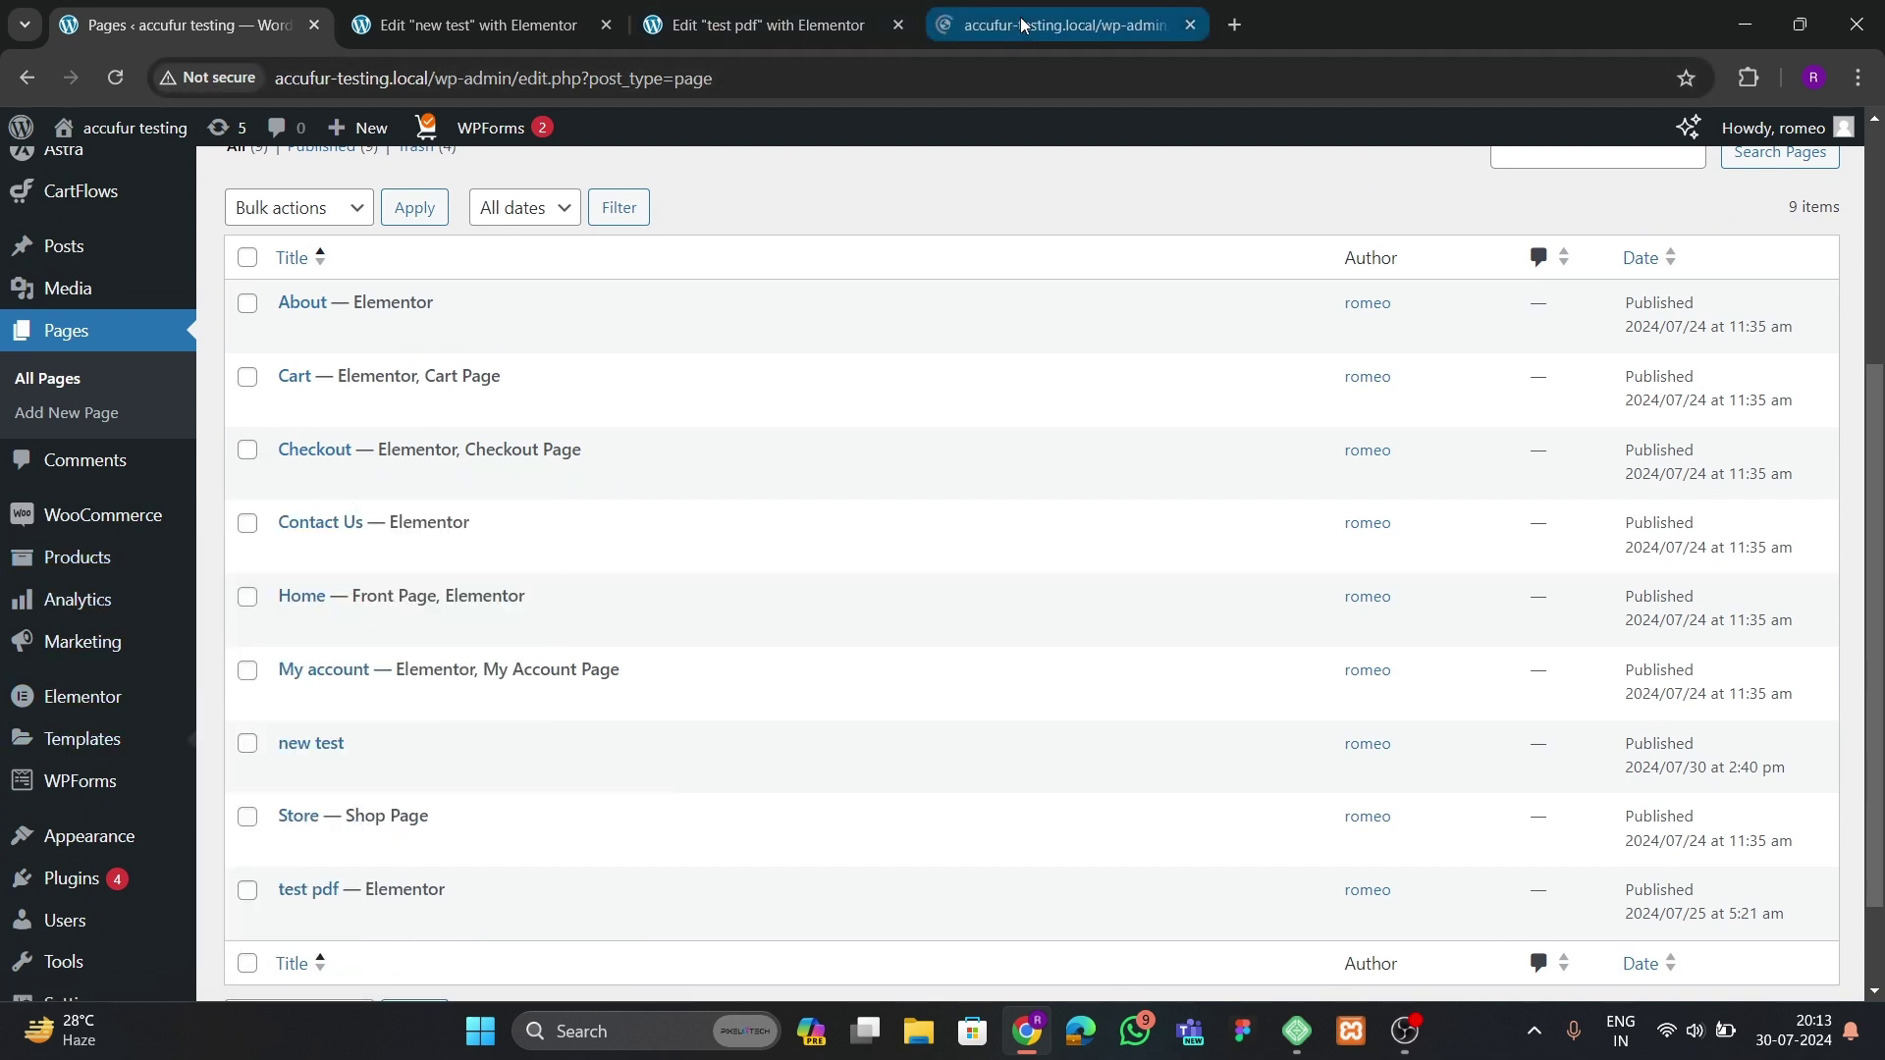
pyautogui.moveTo(1060, 25); pyautogui.dragTo(487, 39)
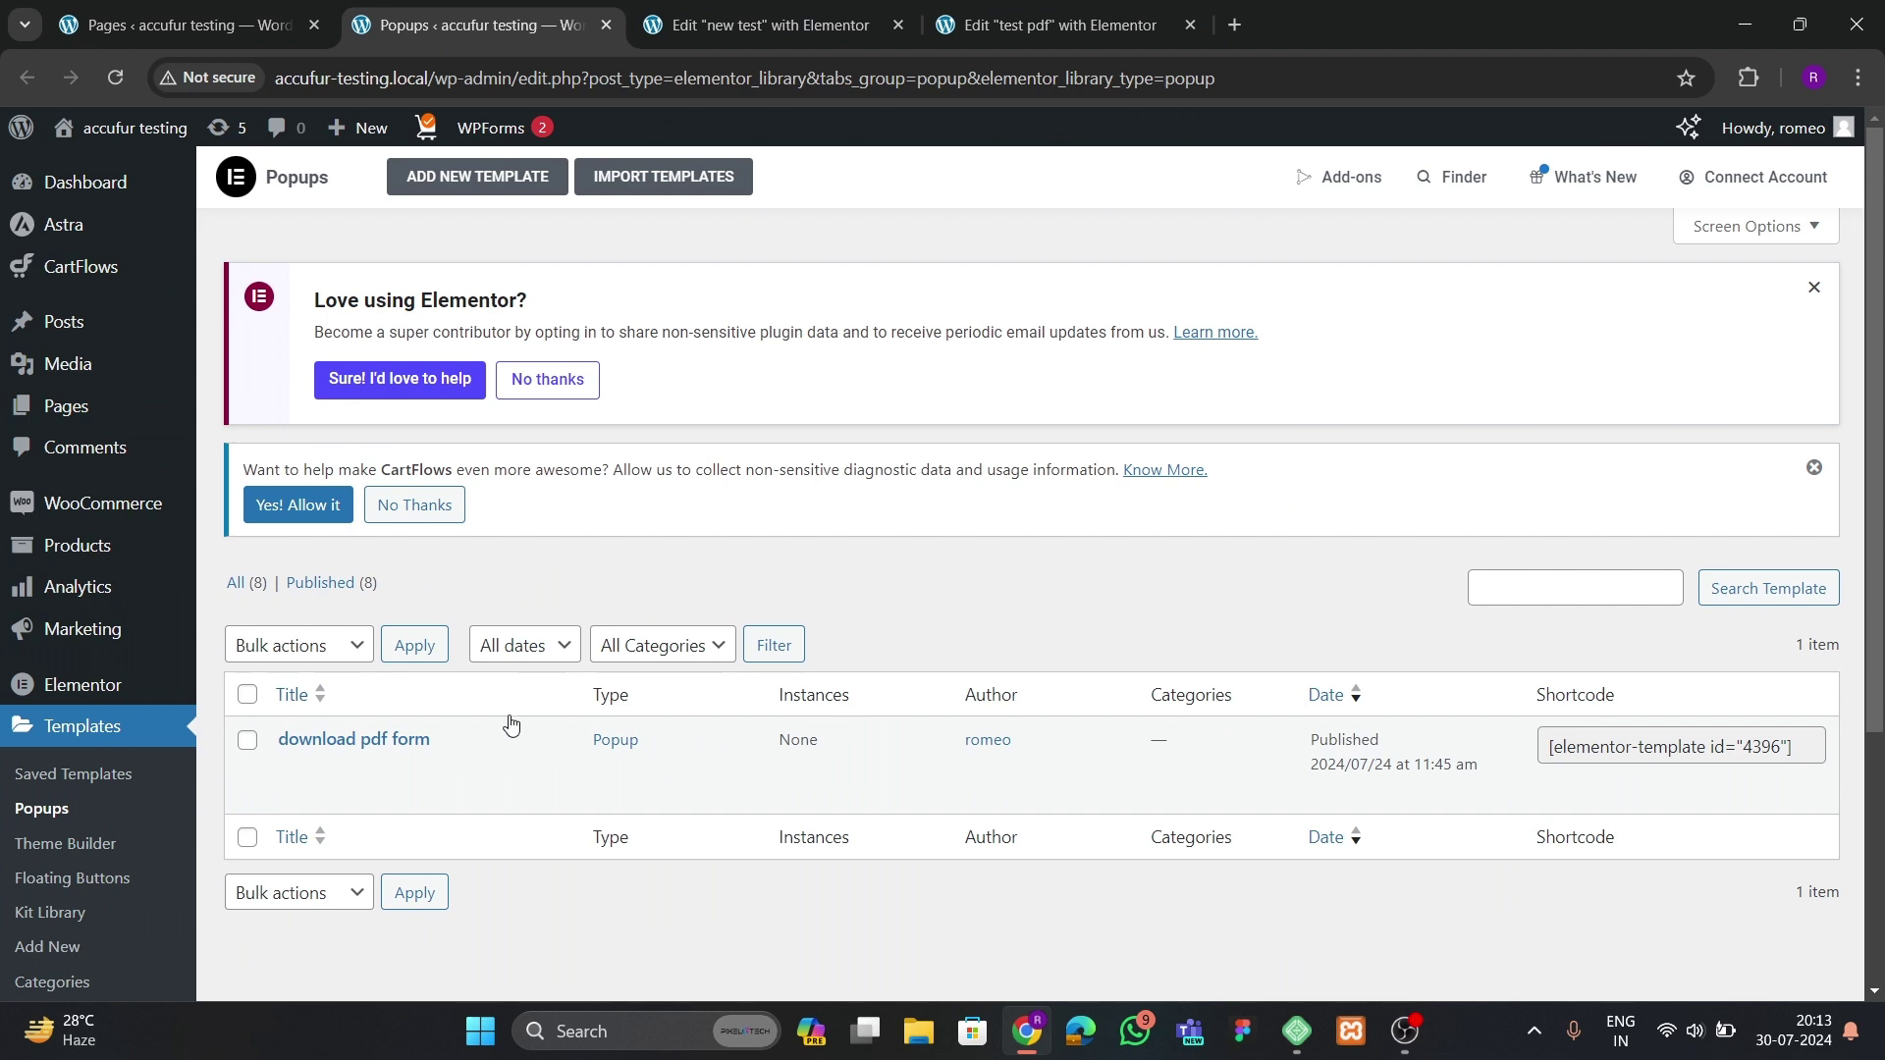
pyautogui.scroll(-3, 496, 707)
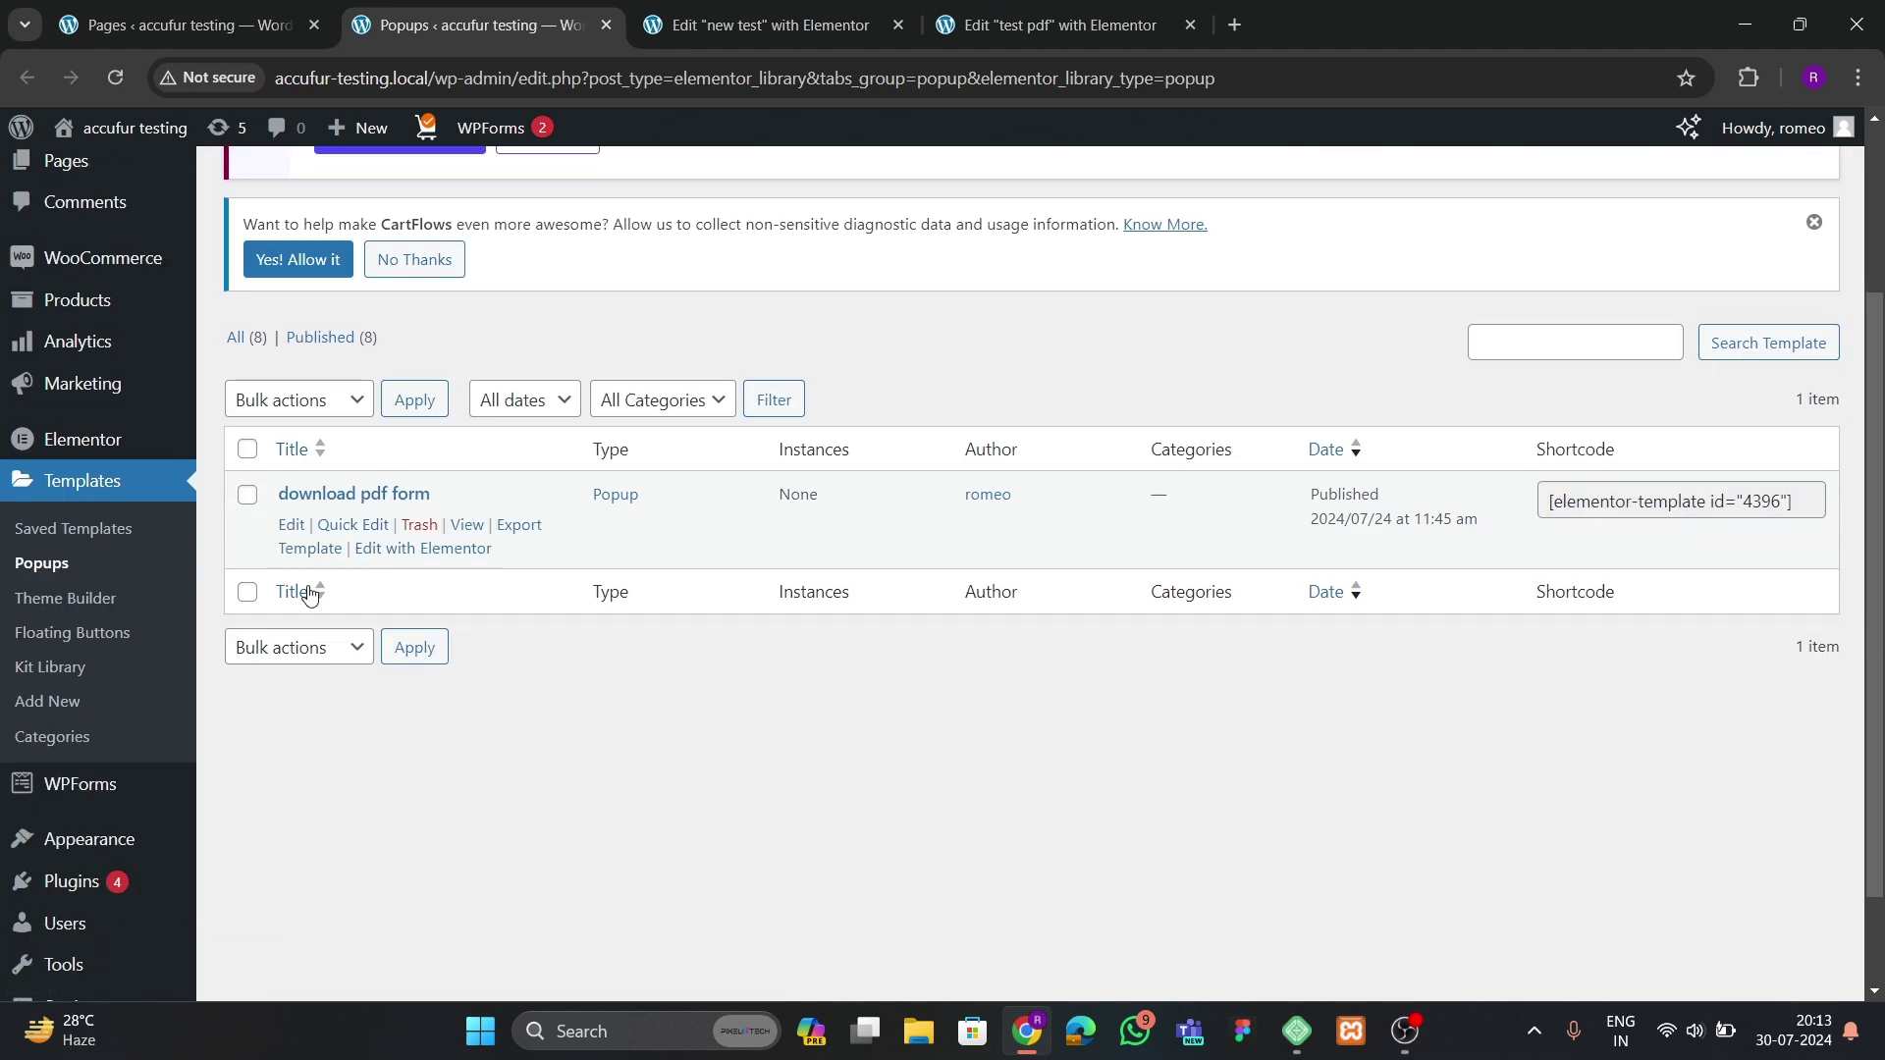
pyautogui.scroll(3, 427, 540)
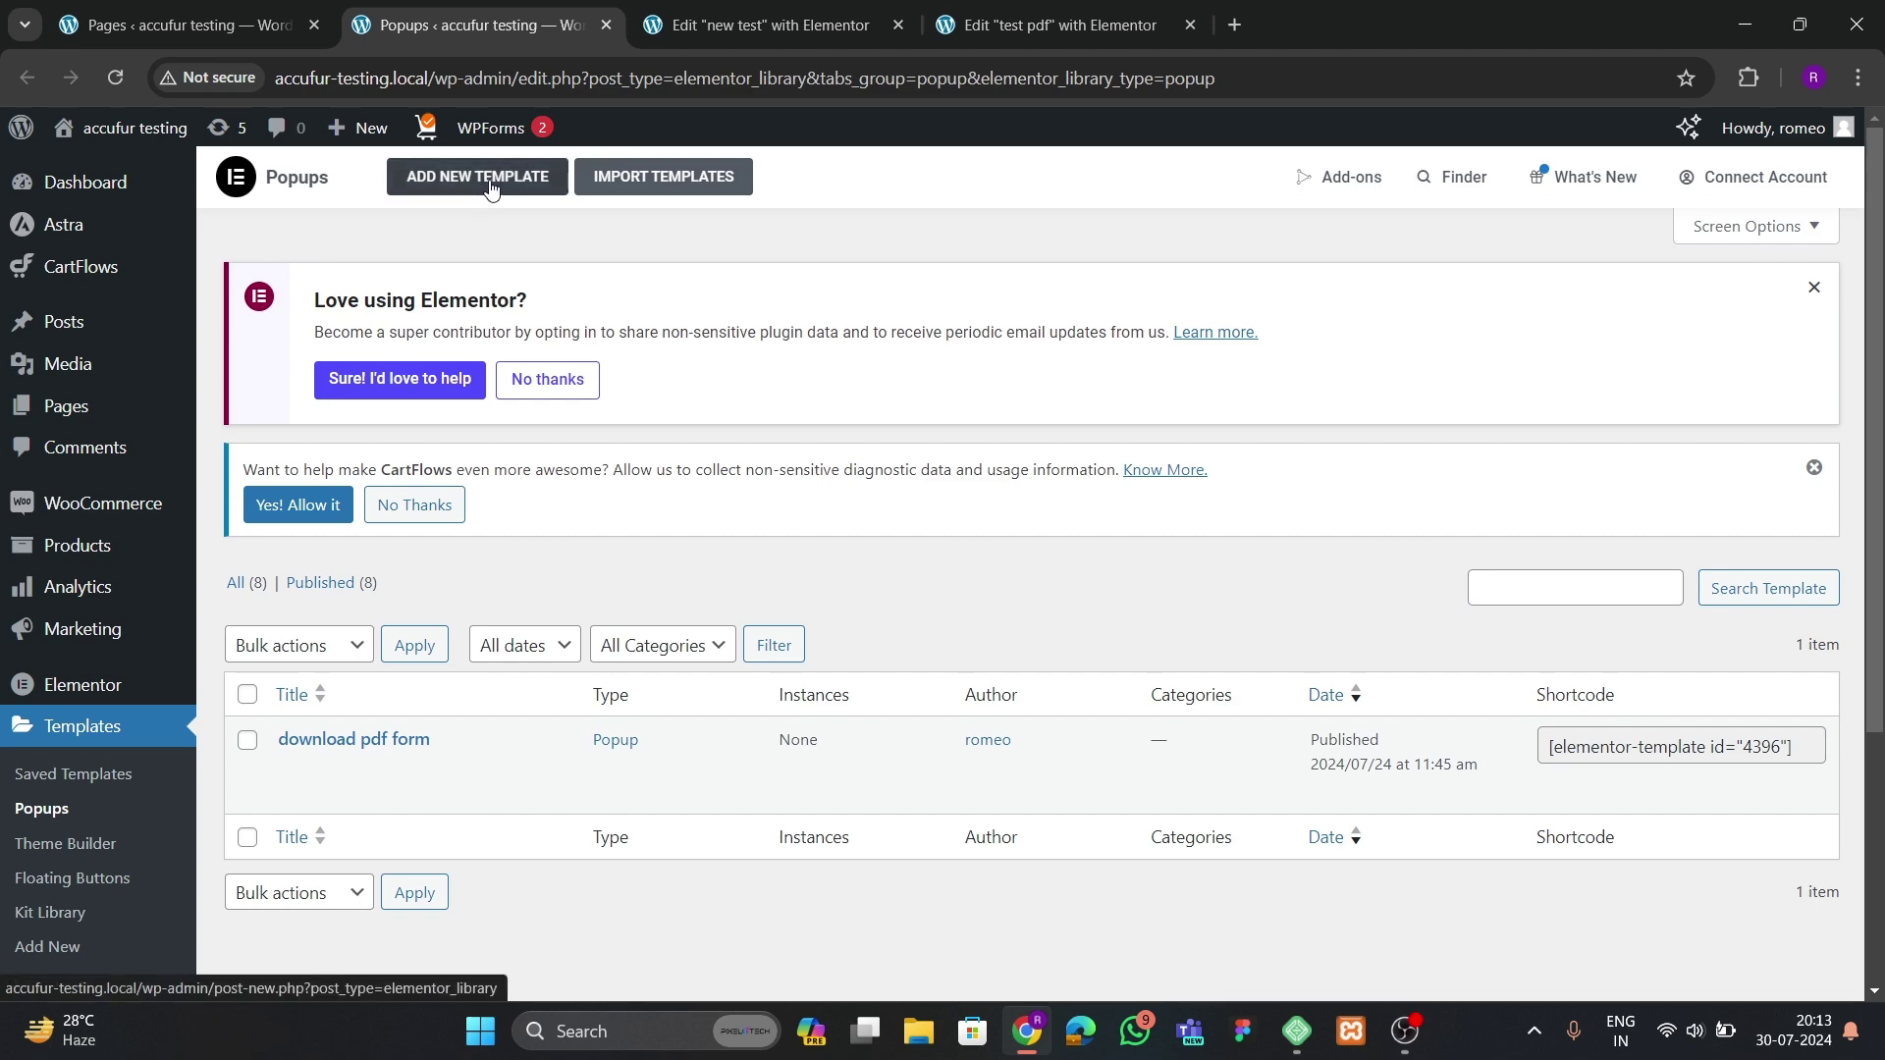
# - Create a new popup template named "new form" and dismiss the template library to start from a blank popup
pyautogui.click(492, 189)
pyautogui.click(1015, 653)
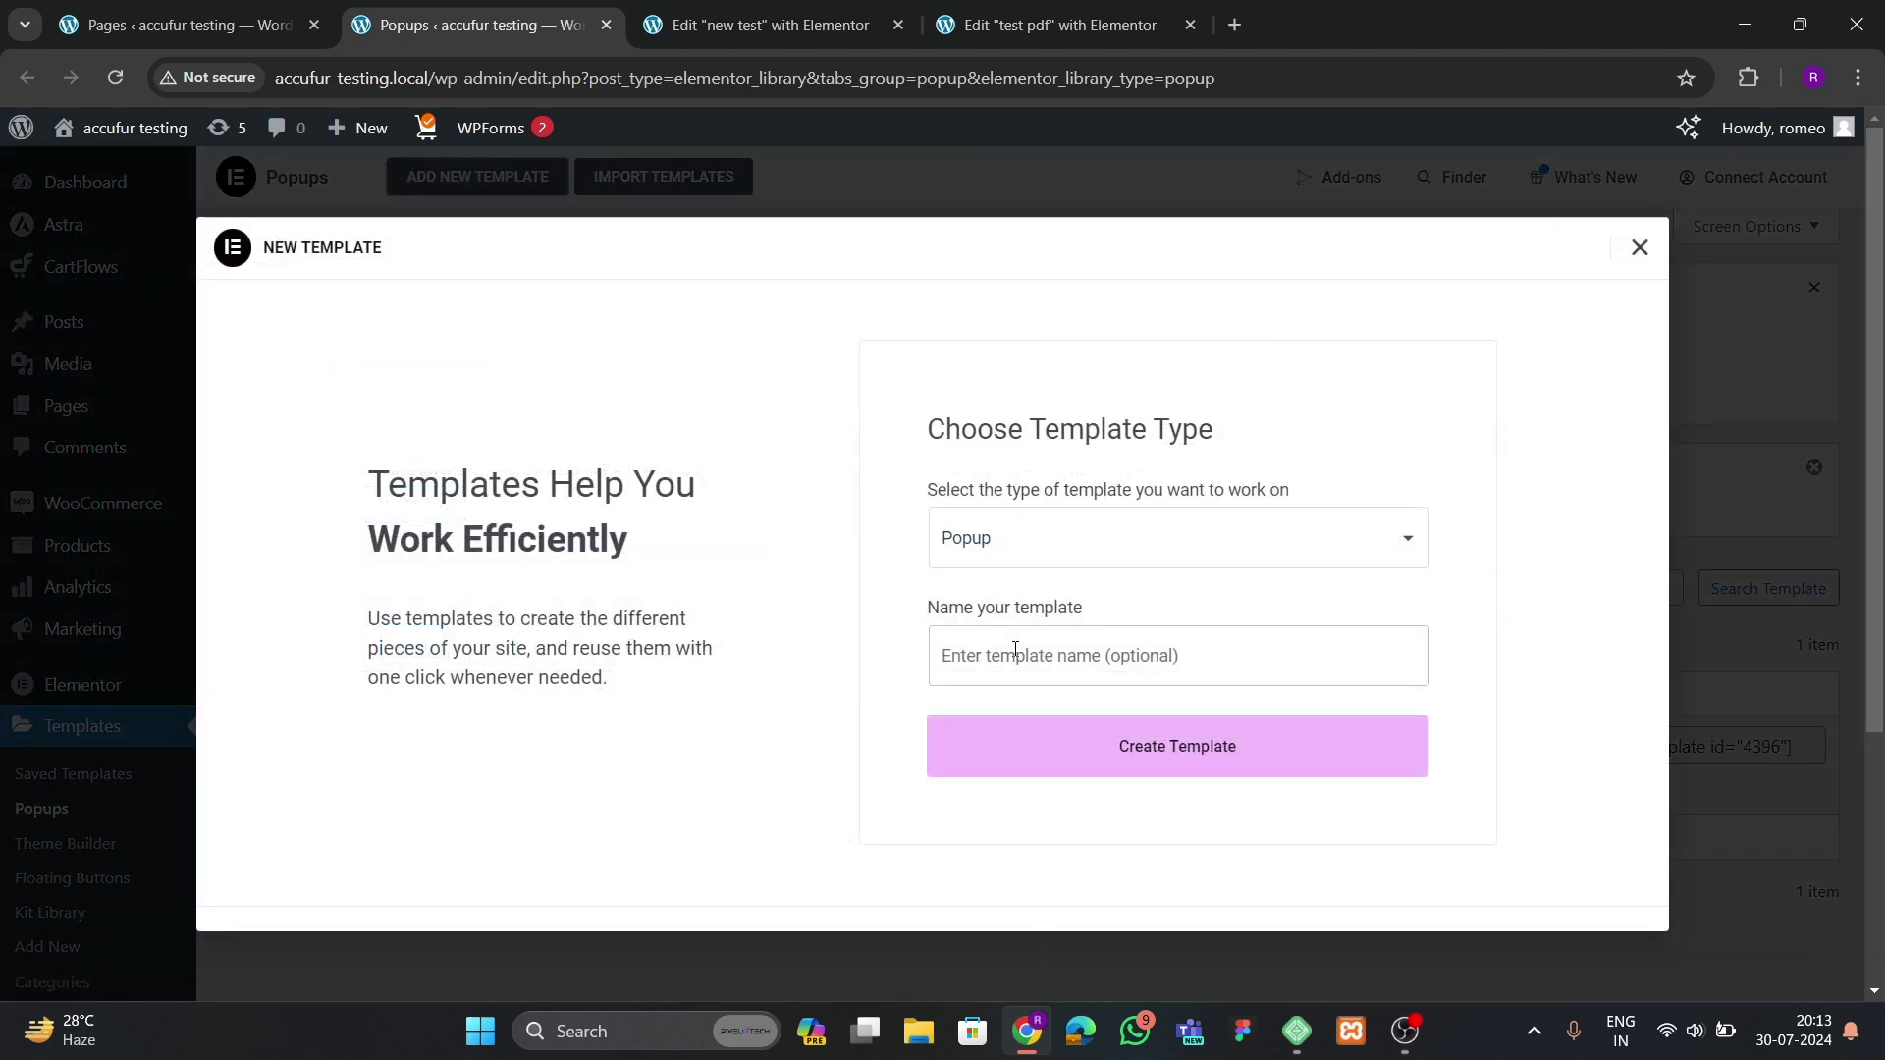
pyautogui.write('new')
pyautogui.write(' from')
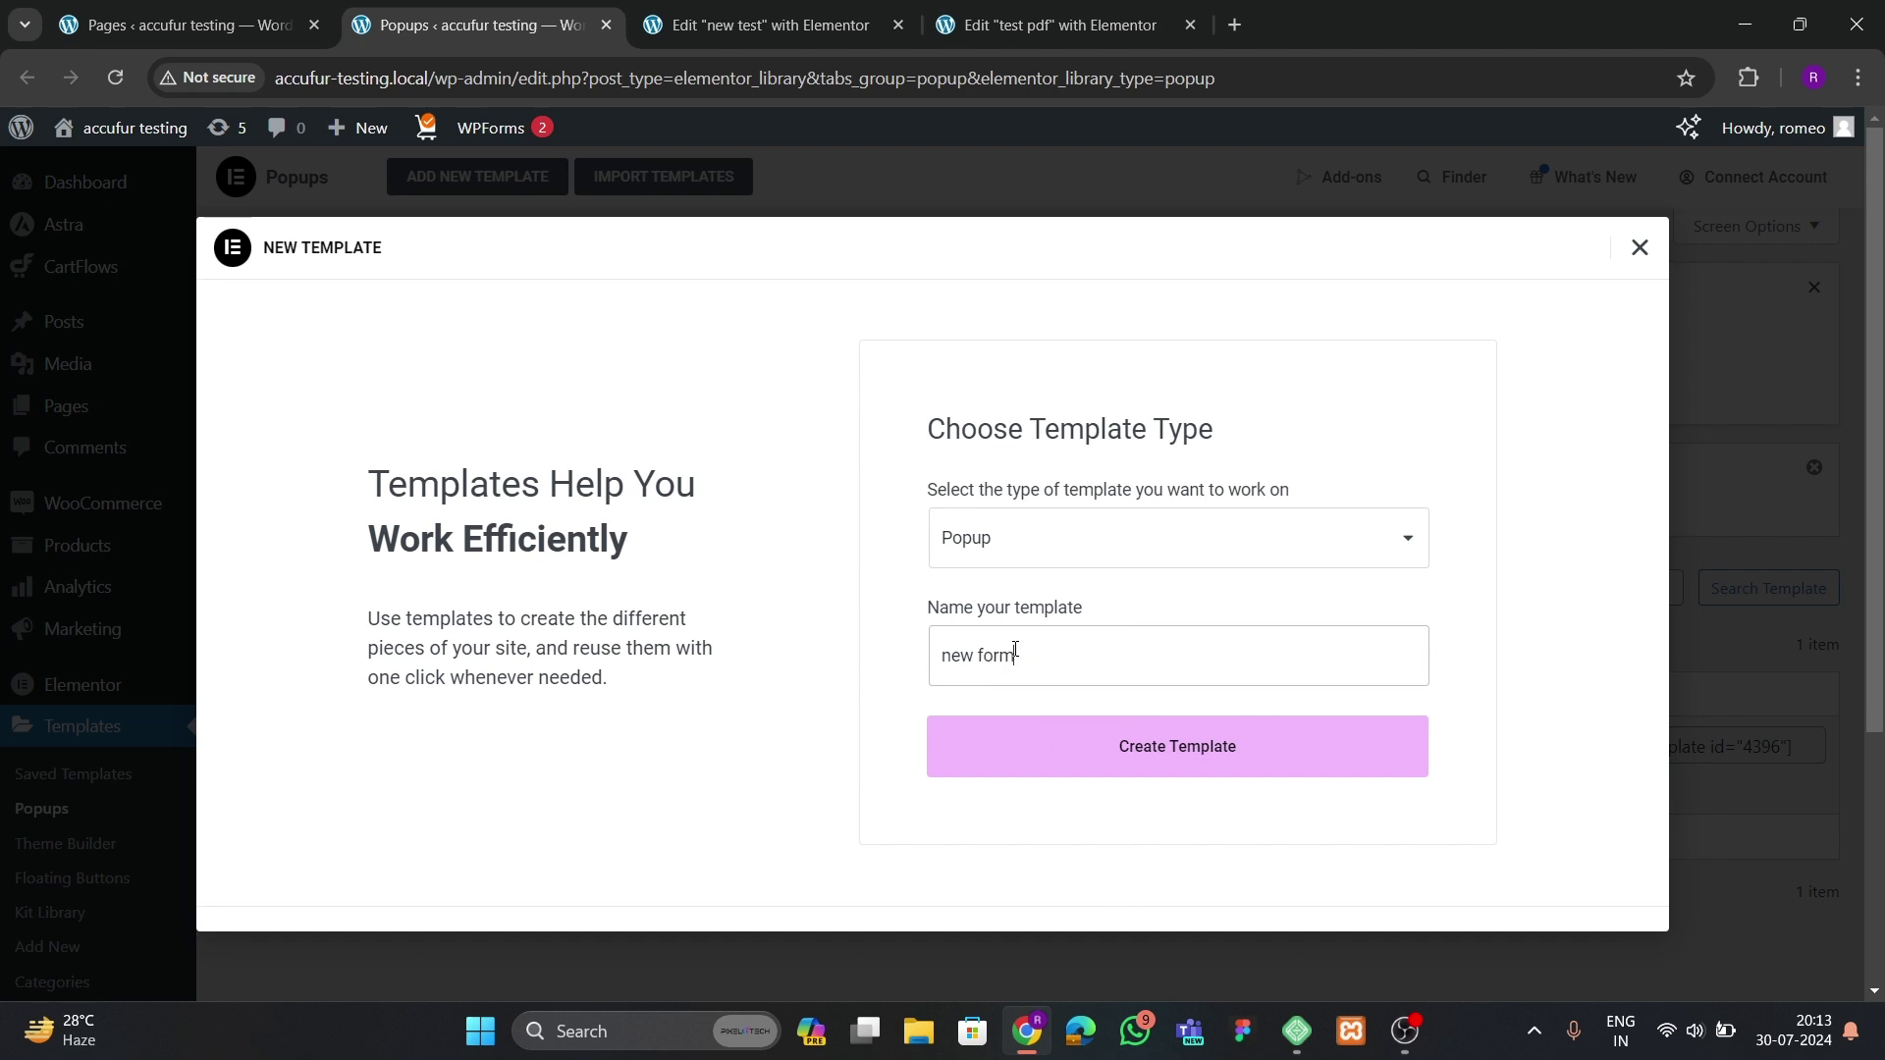
pyautogui.click(1082, 765)
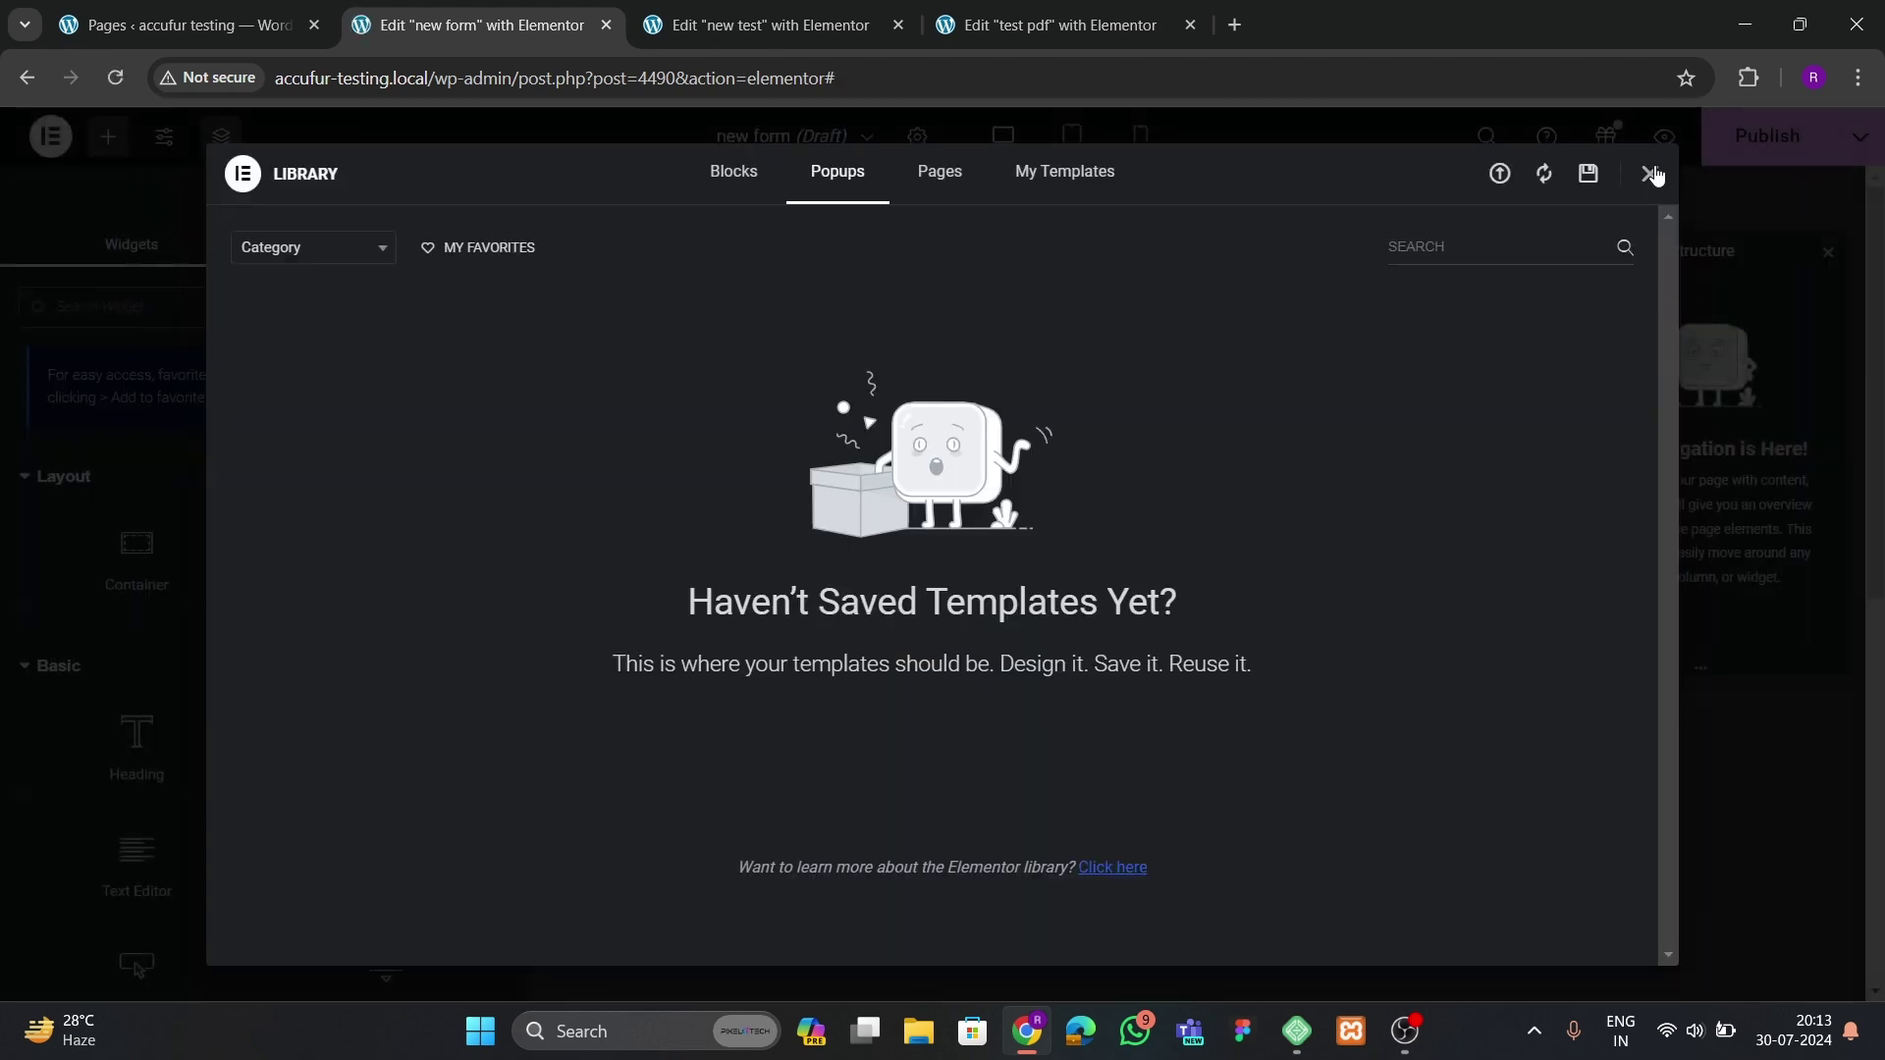
pyautogui.click(1649, 174)
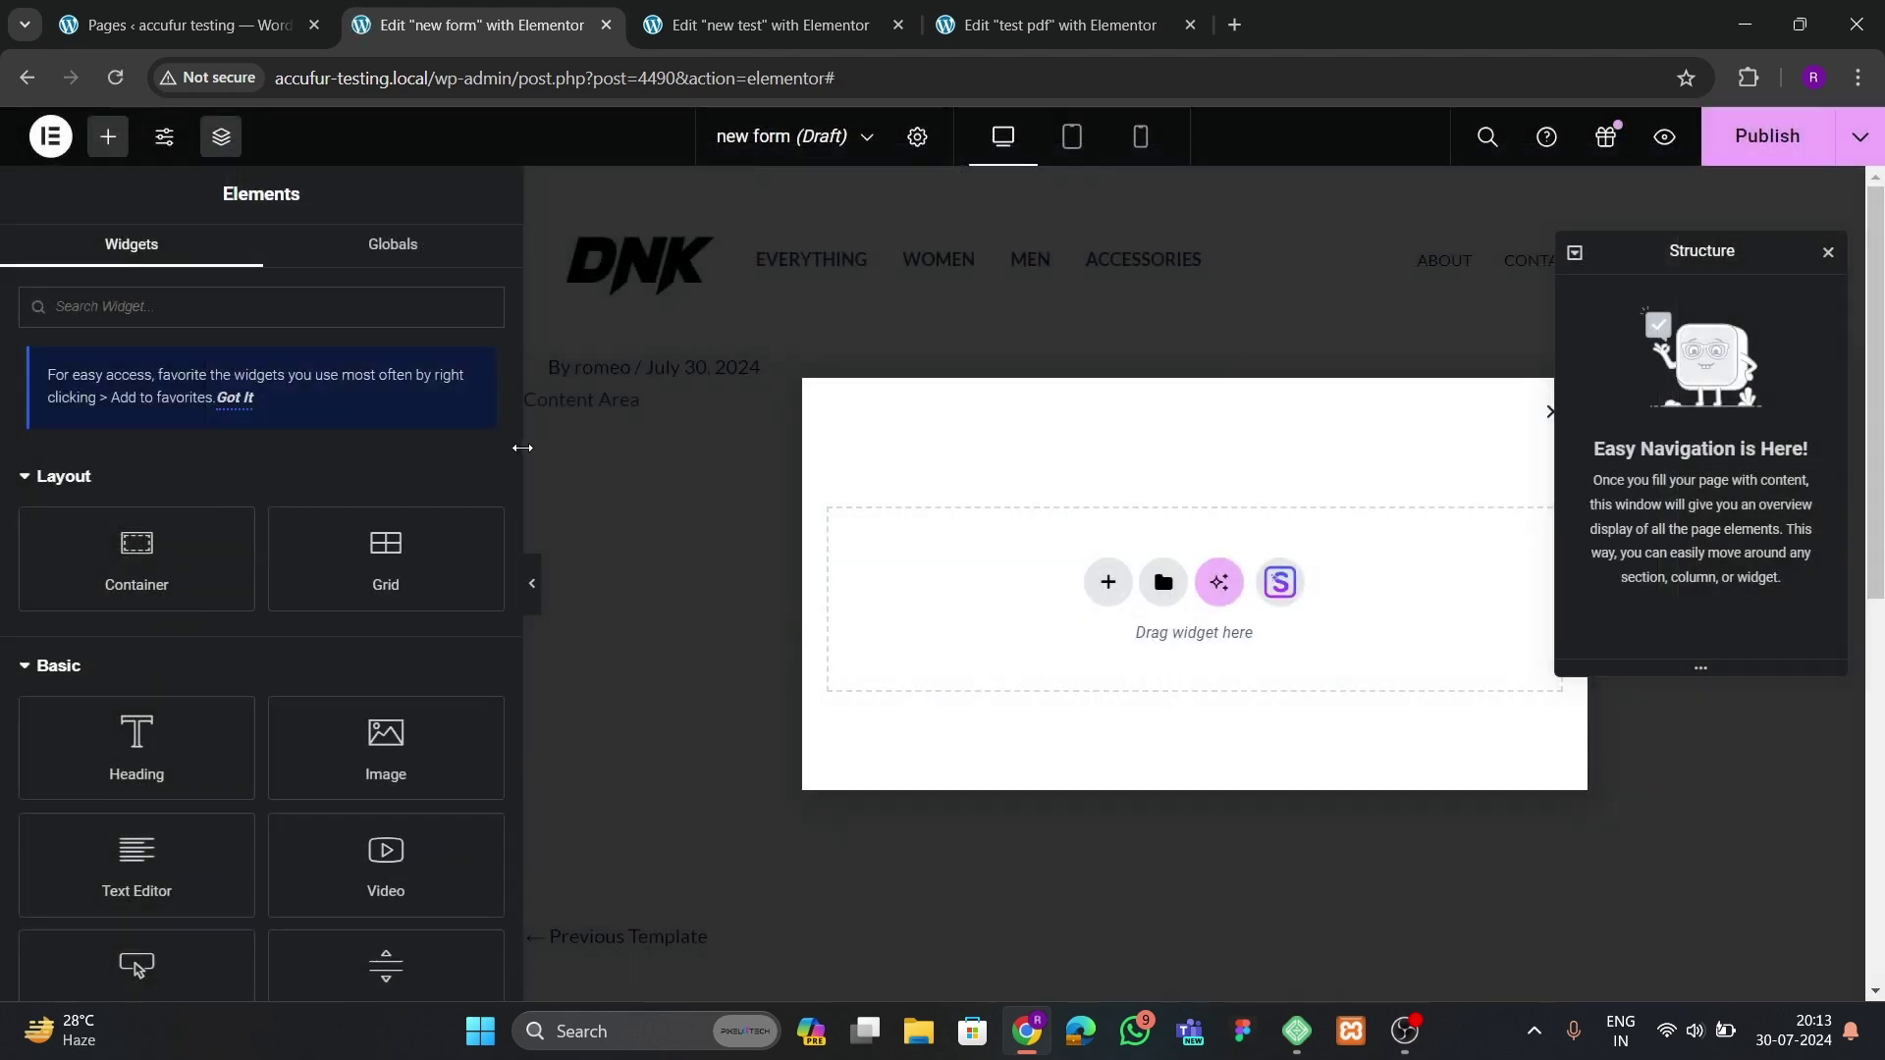
# - Narrow the editing panel and add a Heading widget to the popup with the title "FILL FORM TO DOWNLOAD PDF"
pyautogui.moveTo(522, 447); pyautogui.dragTo(304, 545)
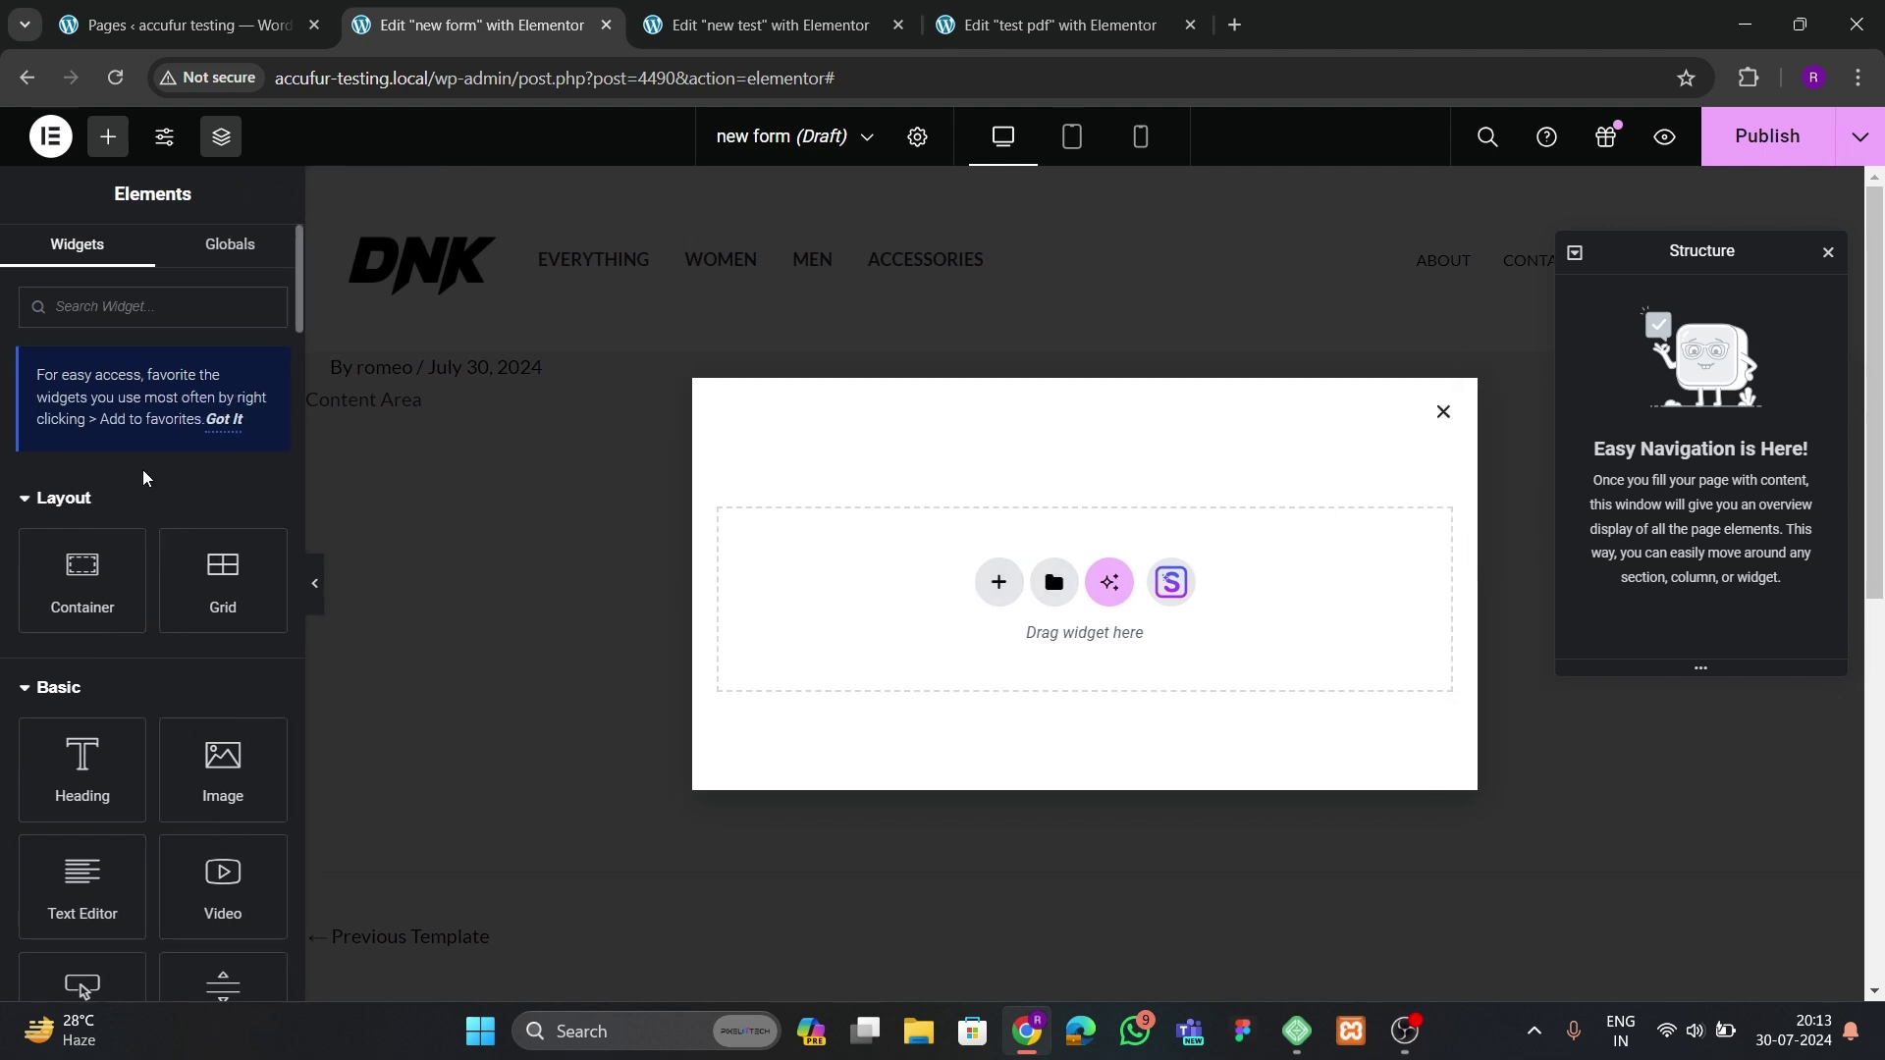
pyautogui.moveTo(88, 738); pyautogui.dragTo(1051, 648)
pyautogui.moveTo(238, 447); pyautogui.dragTo(2, 439)
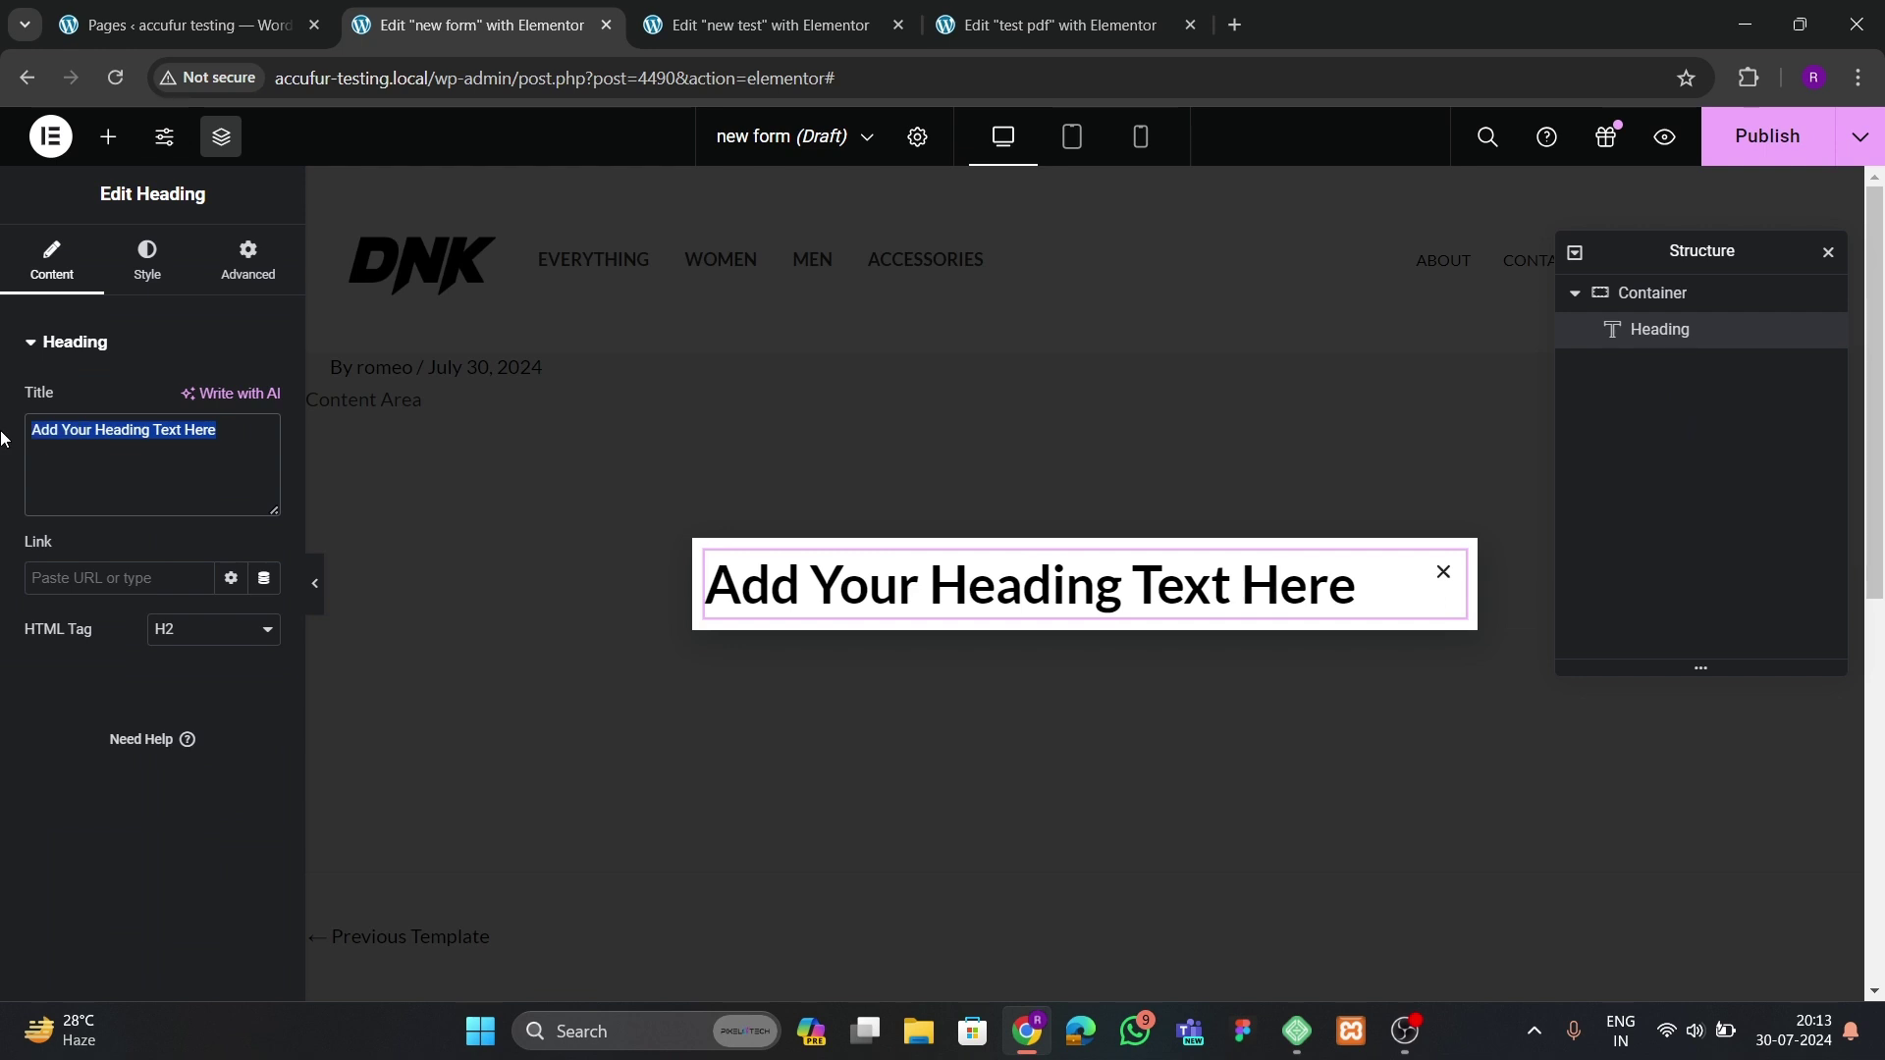
pyautogui.write('FILL UP THE')
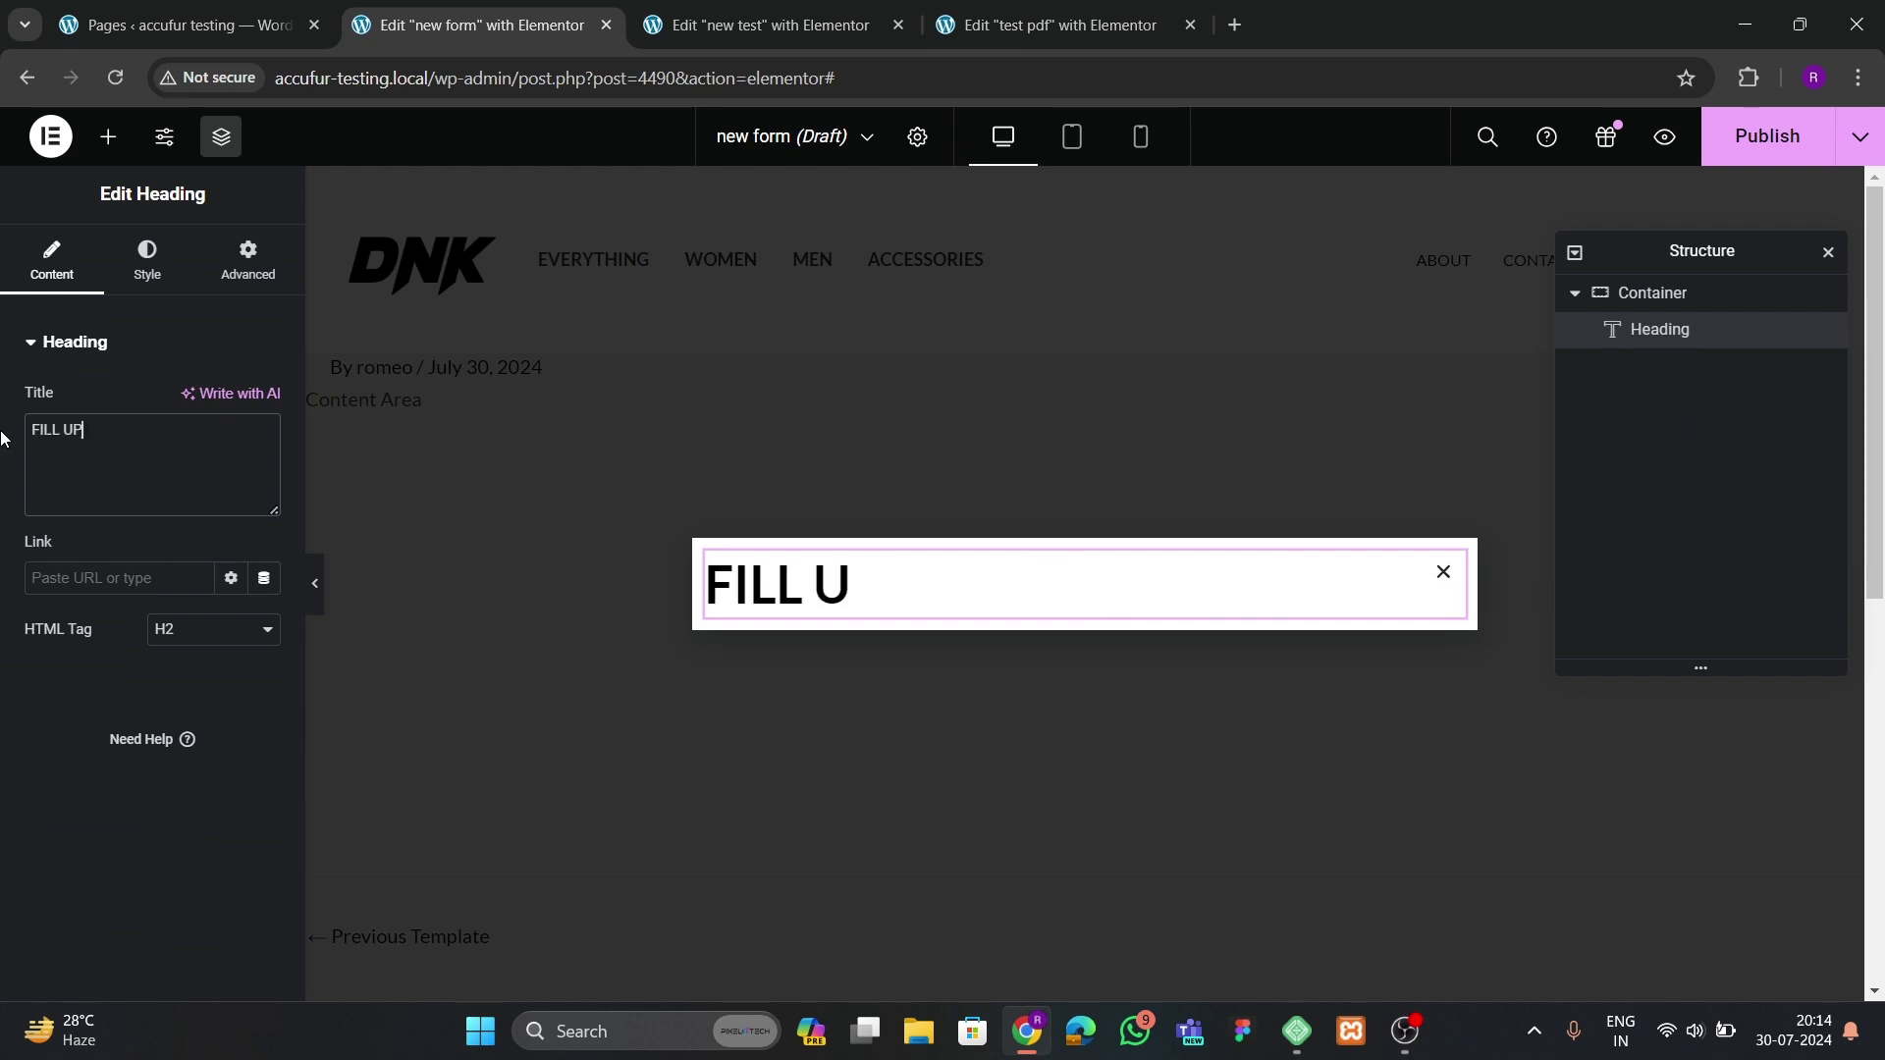
pyautogui.press('BackSpace')
pyautogui.press('BackSpace')
pyautogui.press('BackSpace')
pyautogui.press('BackSpace')
pyautogui.press('BackSpace')
pyautogui.press('BackSpace')
pyautogui.write('FORM TOE')
pyautogui.press('BackSpace')
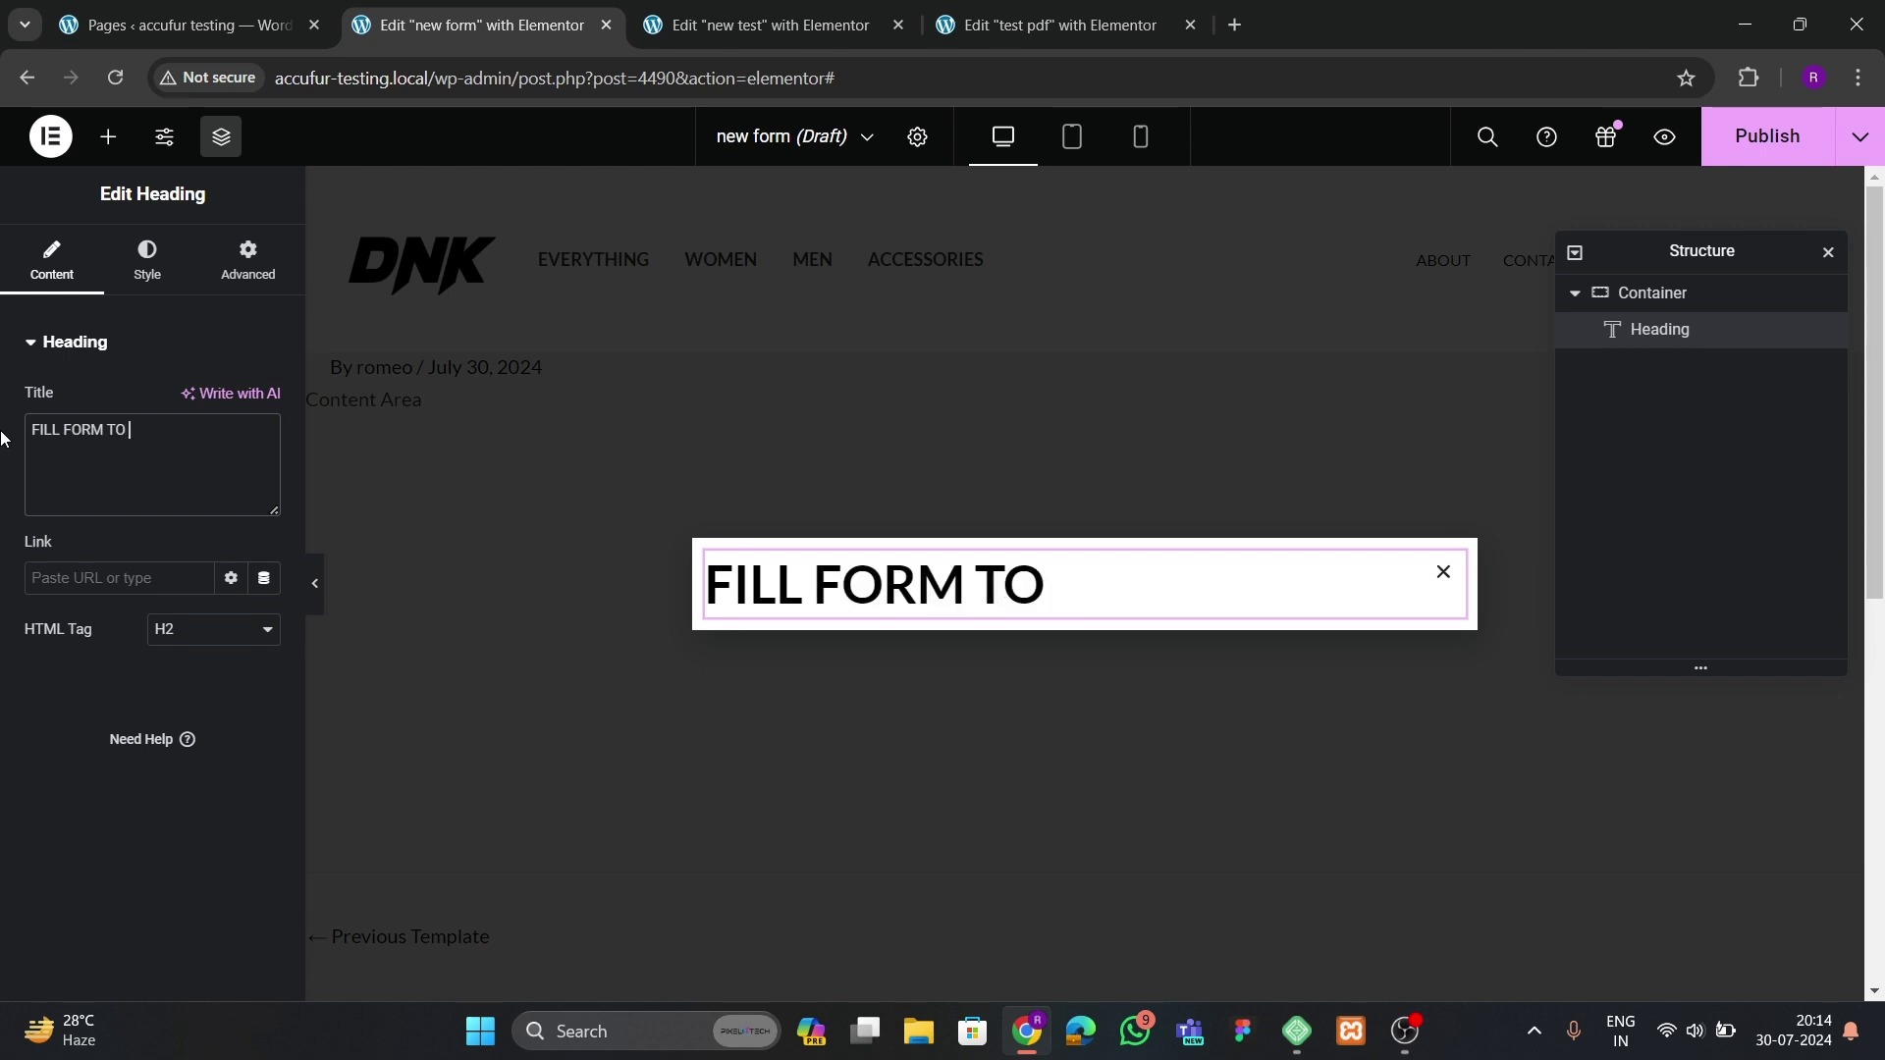
pyautogui.write('DOWNLOAD PDF')
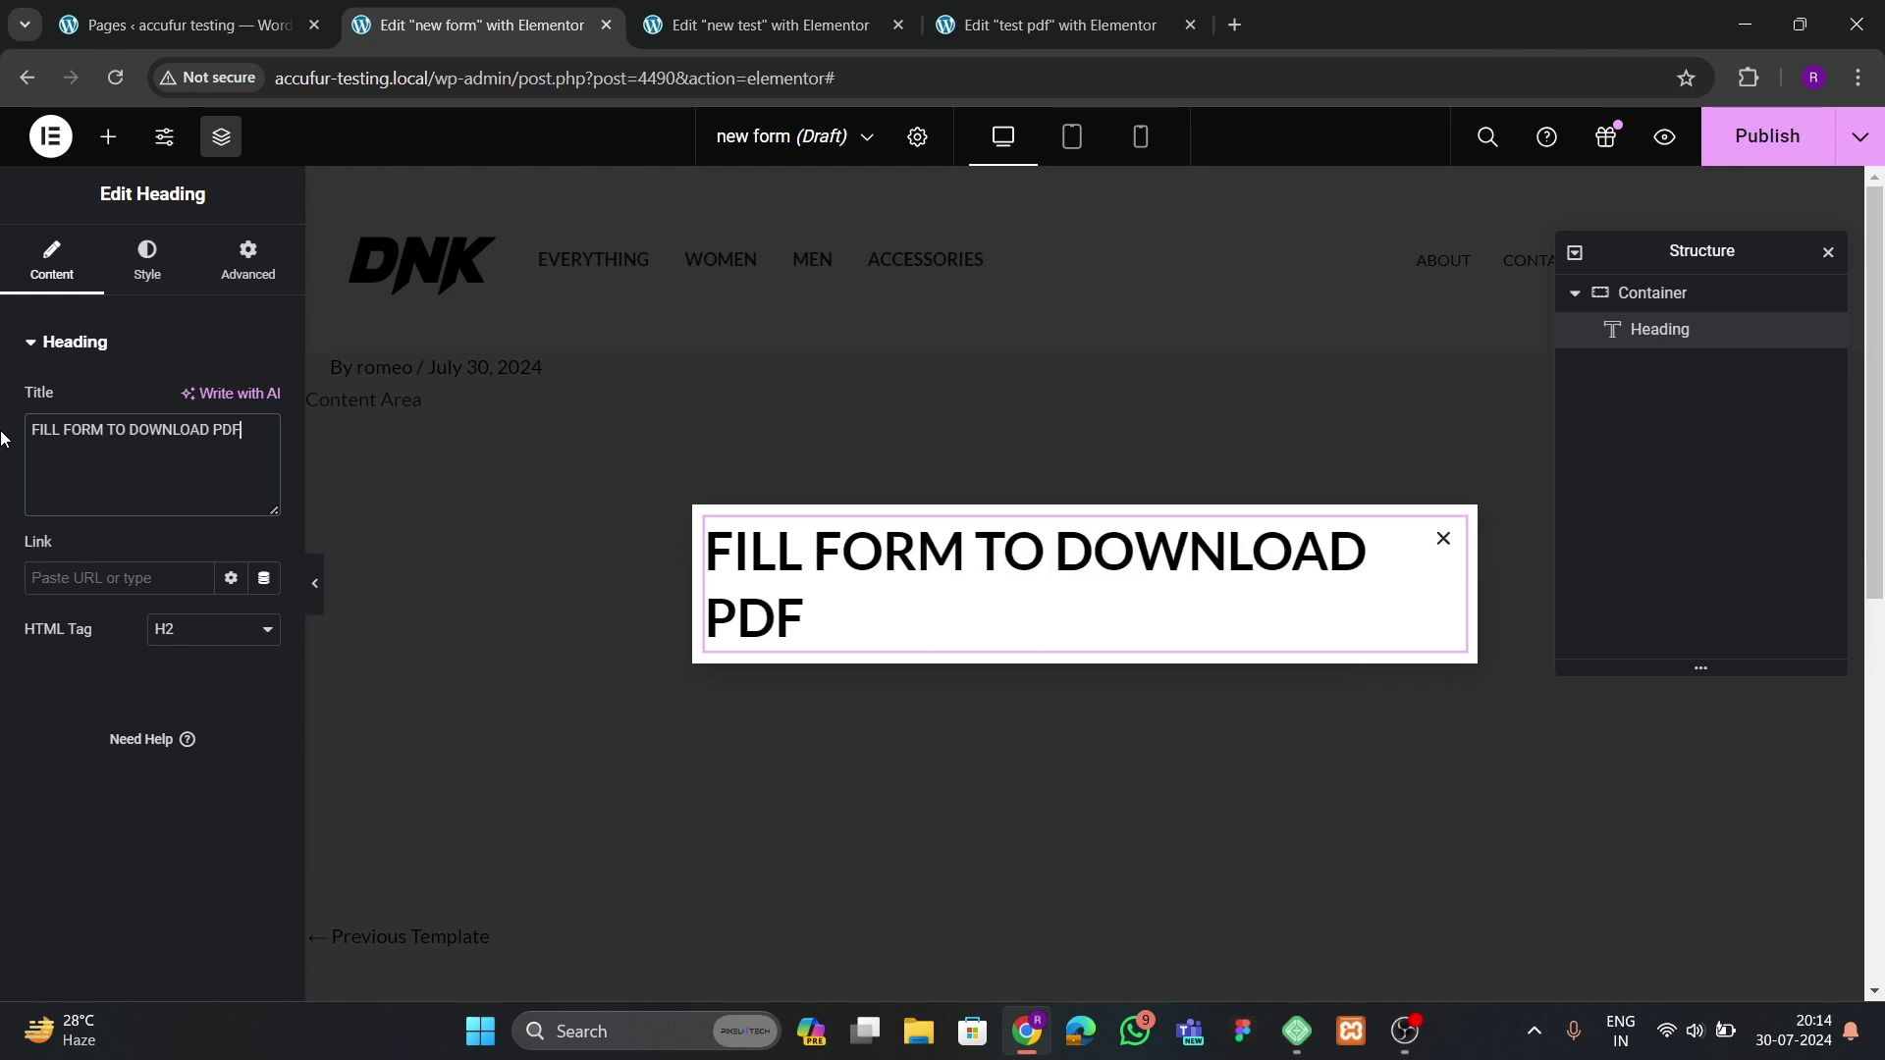
# - Center the popup heading and set its font size to 30 px
pyautogui.click(1713, 294)
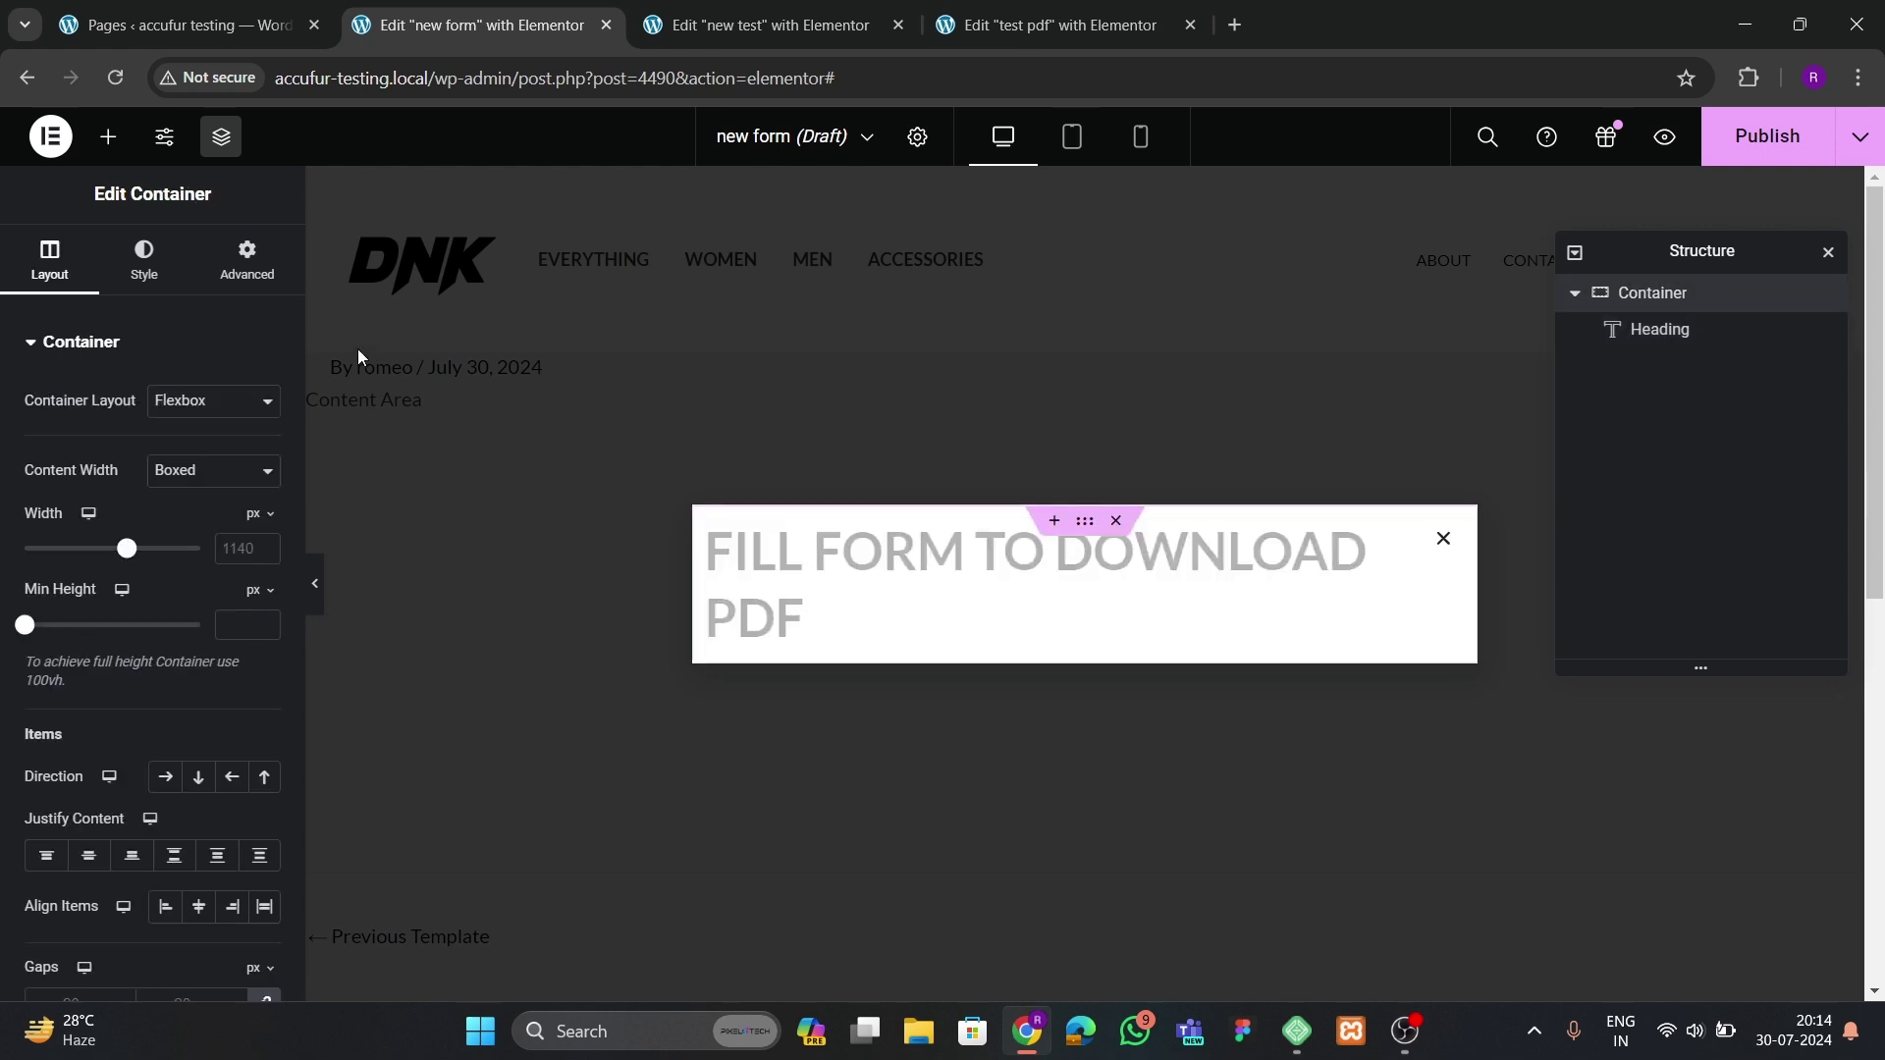
pyautogui.click(1011, 627)
pyautogui.click(147, 260)
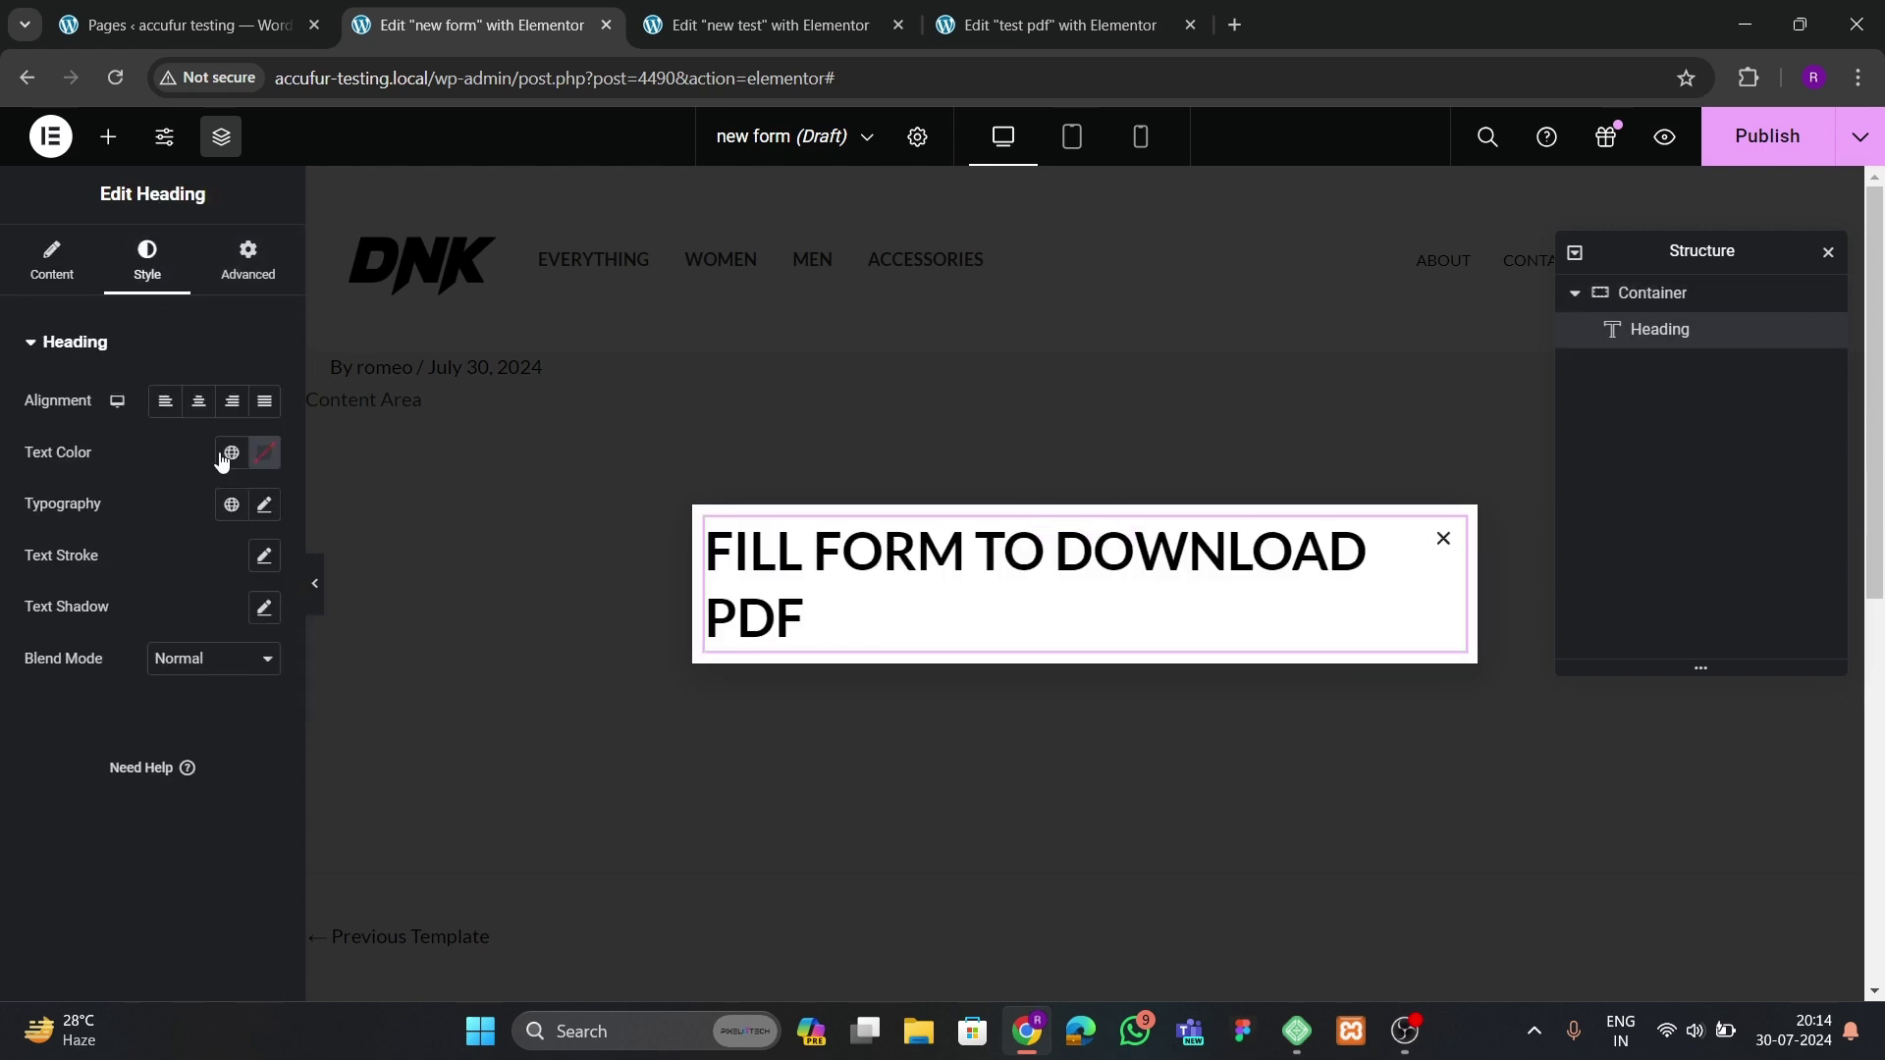
pyautogui.click(198, 401)
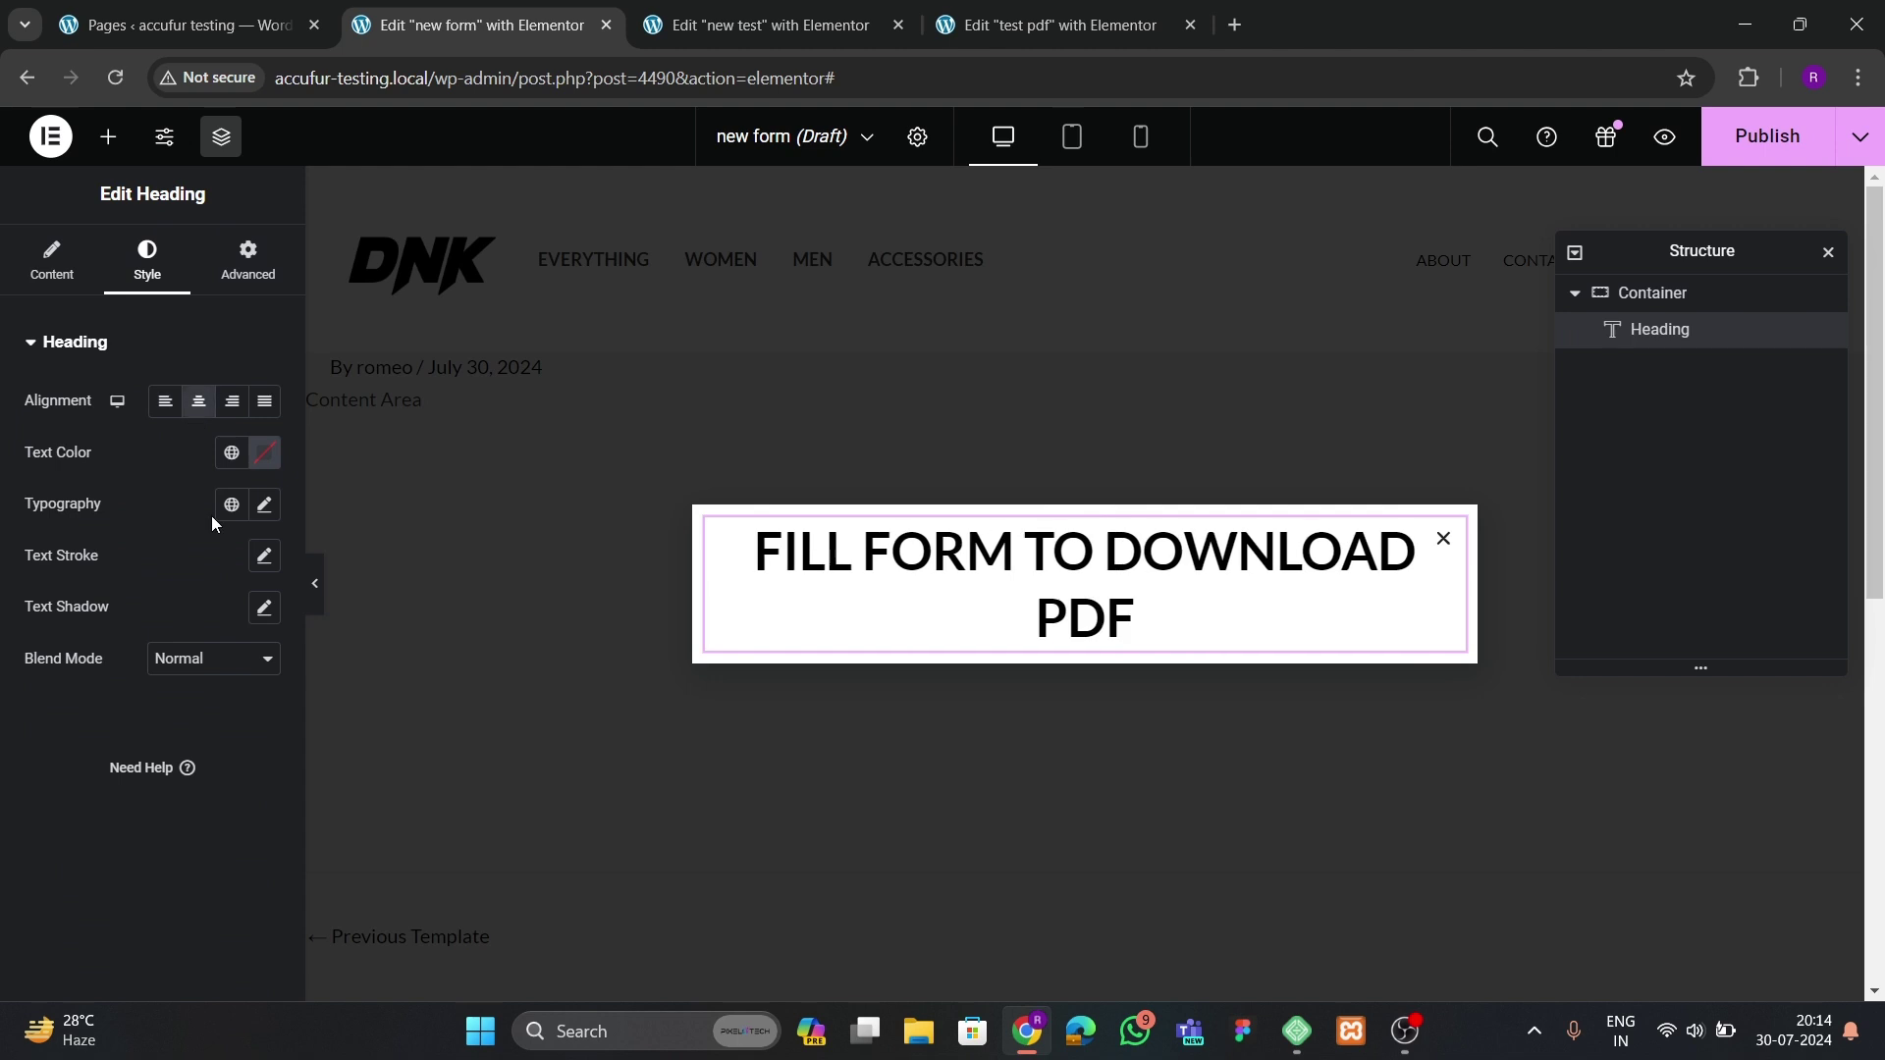
pyautogui.click(264, 504)
pyautogui.write('40')
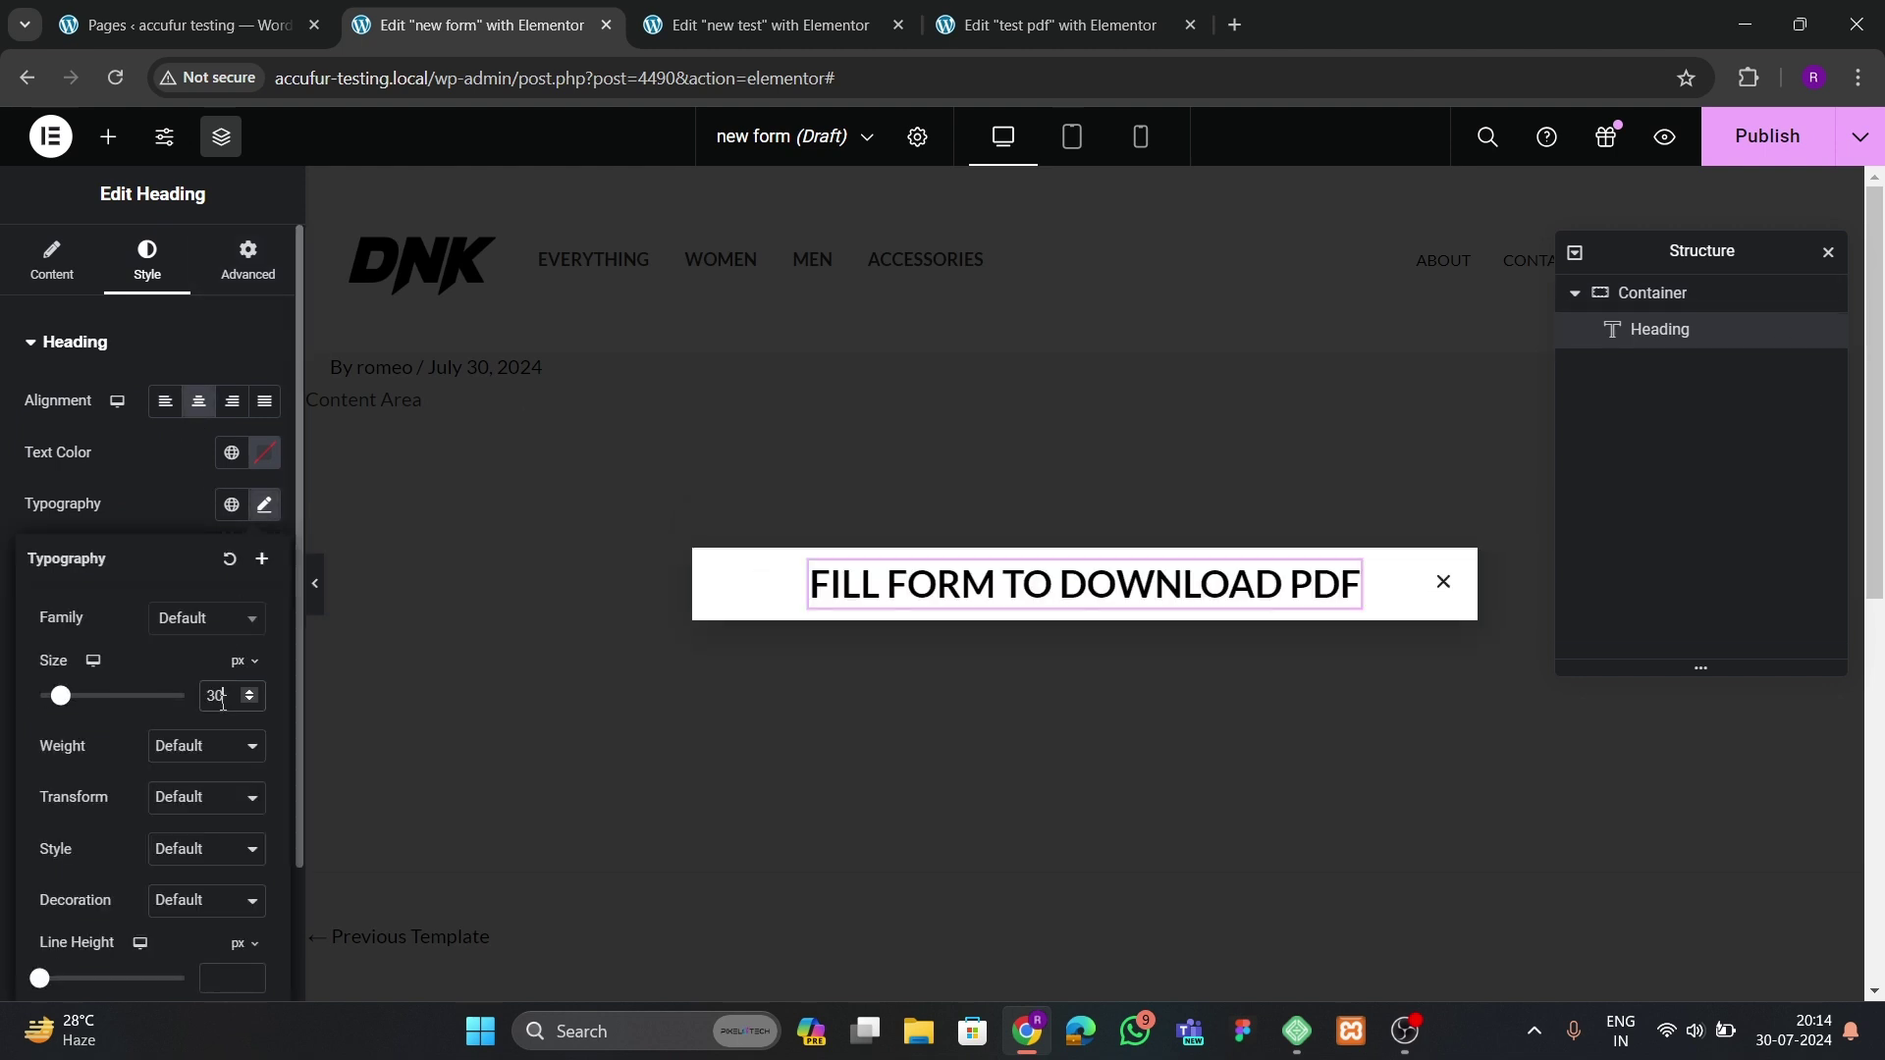
# - Set the padding of the popup's container to 50 px on all sides
pyautogui.click(1637, 292)
pyautogui.click(250, 277)
pyautogui.click(44, 523)
pyautogui.write('50')
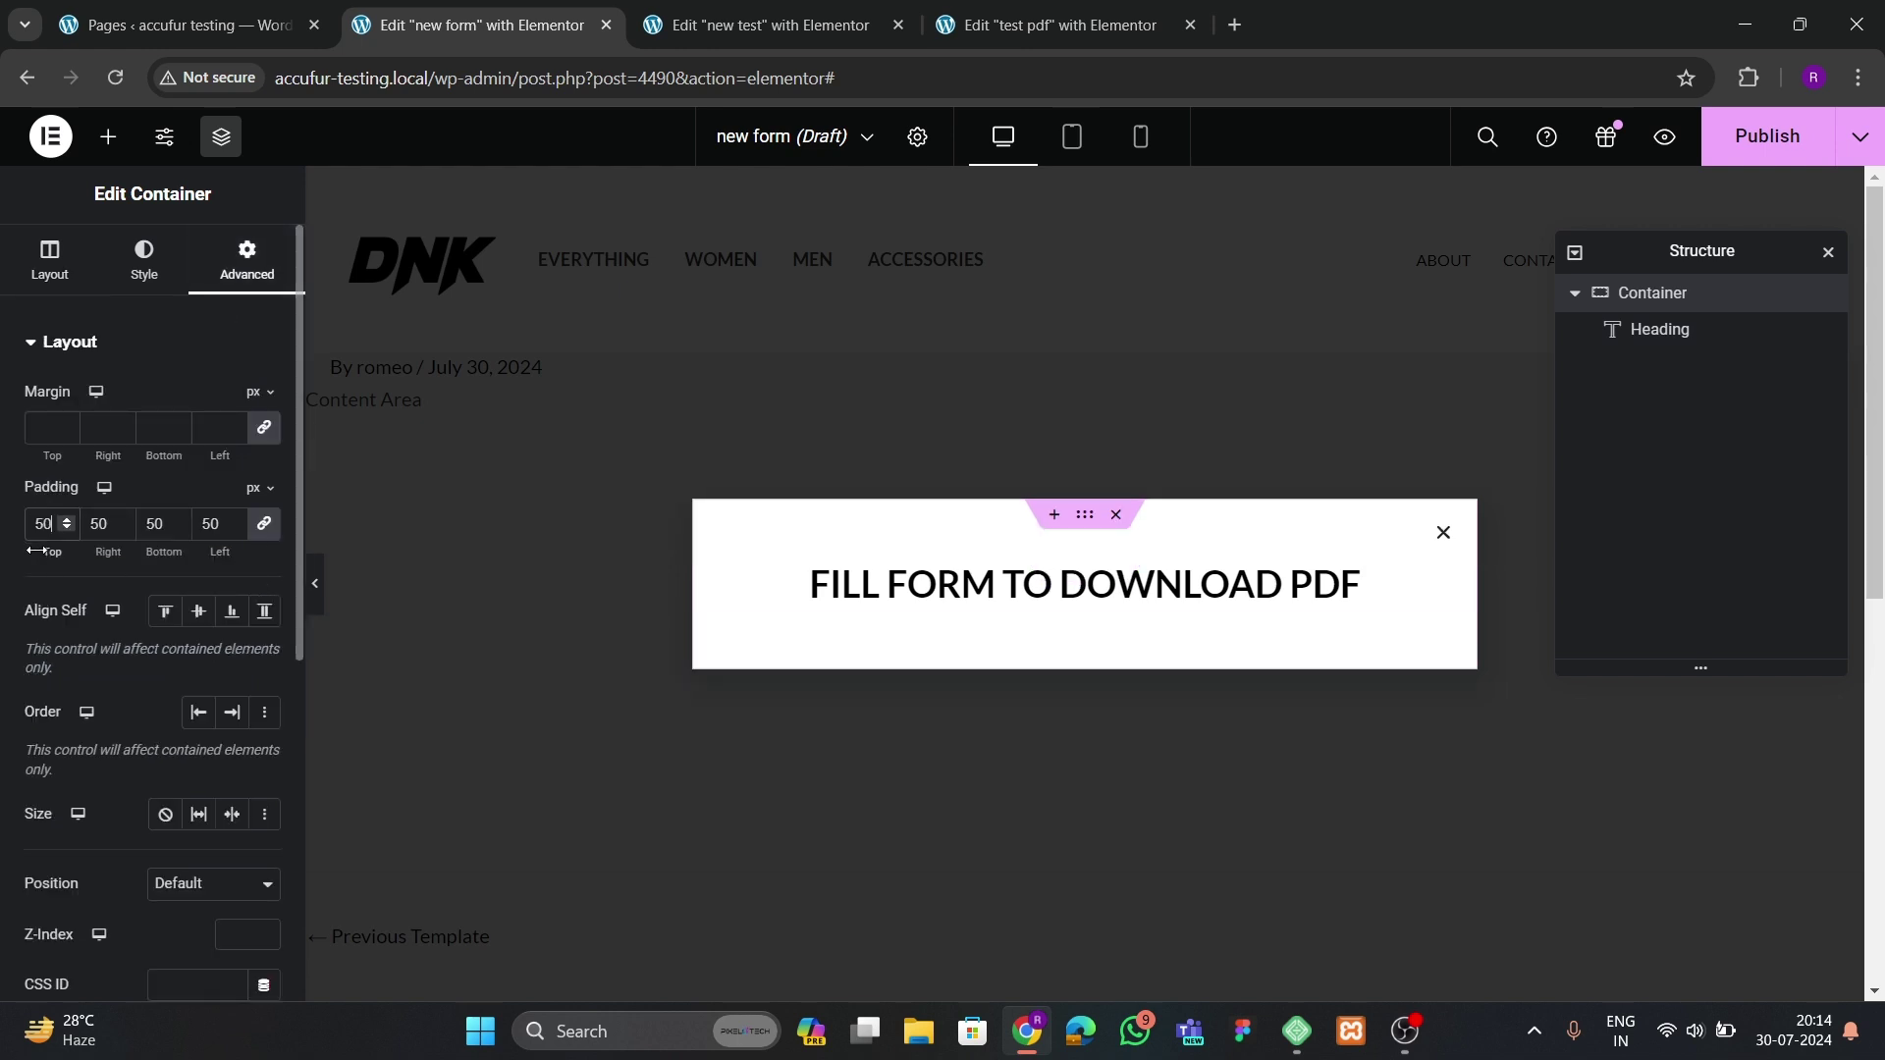
# - Find the Form widget and place it below the heading in the popup
pyautogui.click(108, 135)
pyautogui.click(136, 314)
pyautogui.write('form')
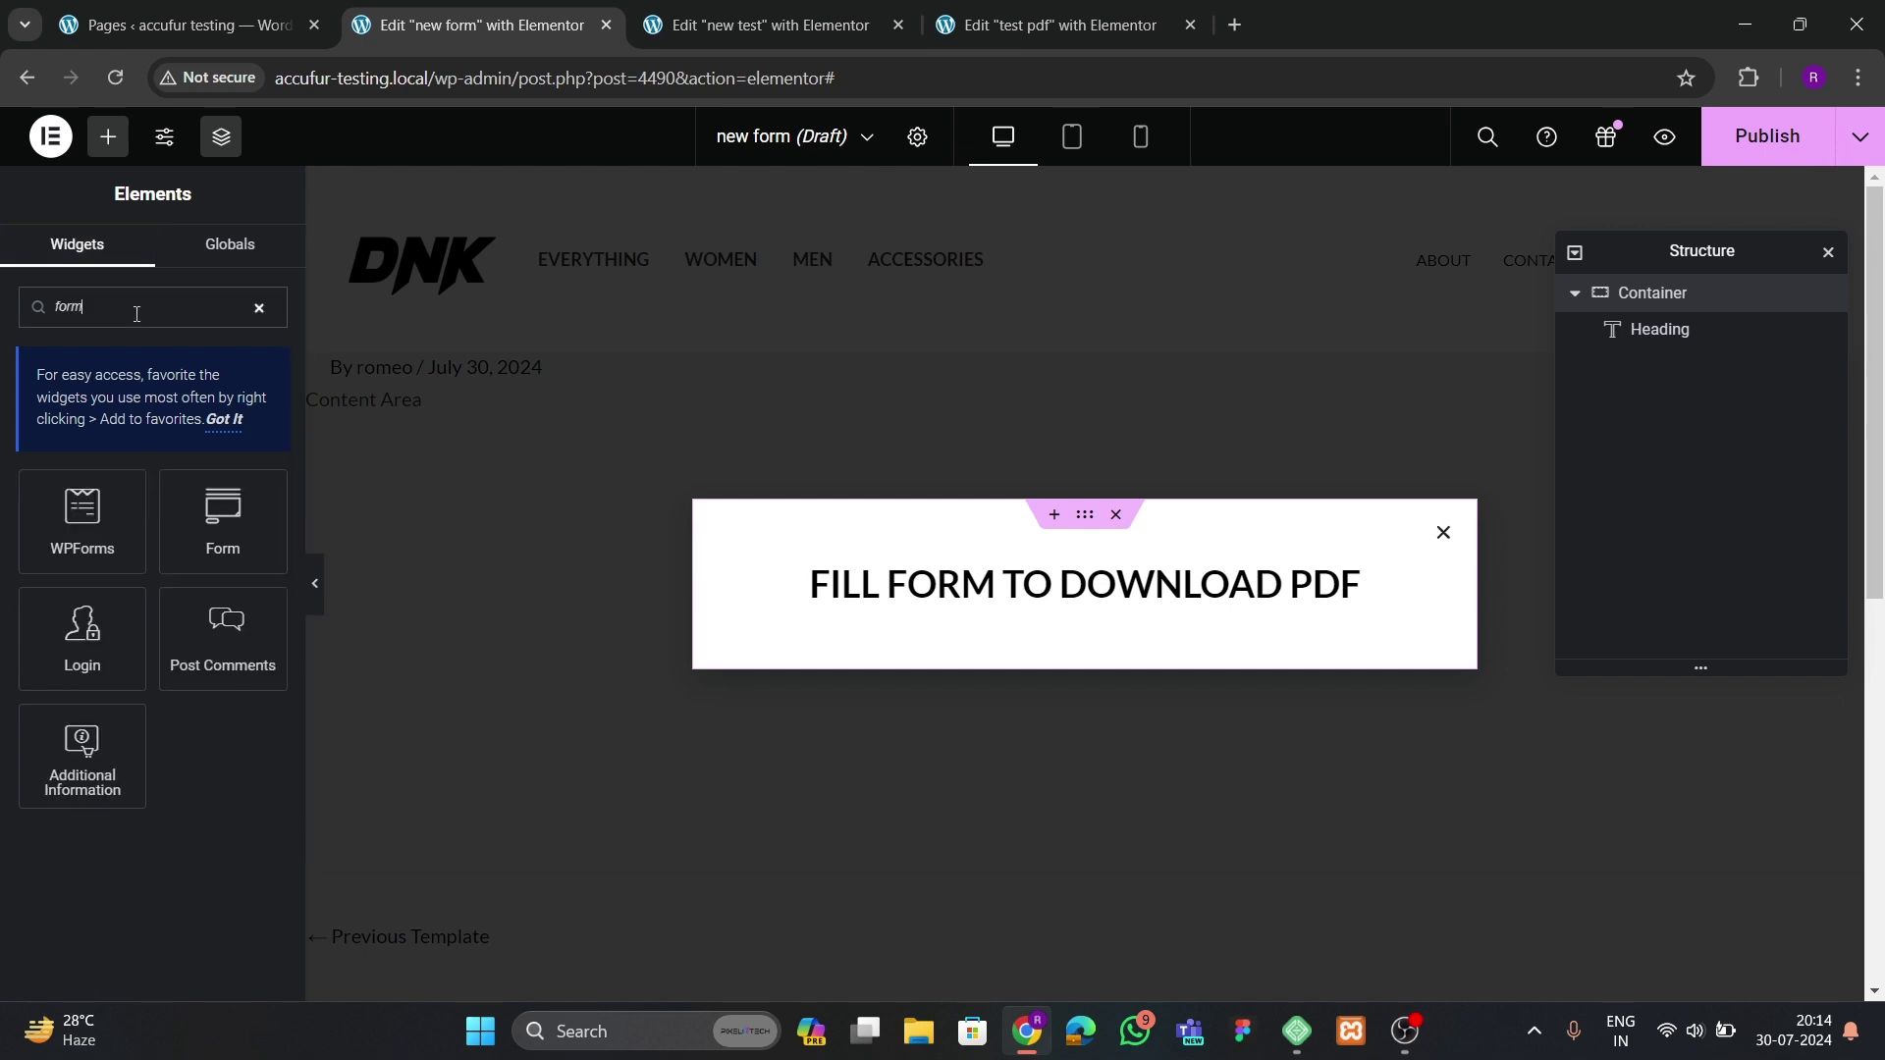
pyautogui.moveTo(199, 481); pyautogui.dragTo(1164, 607)
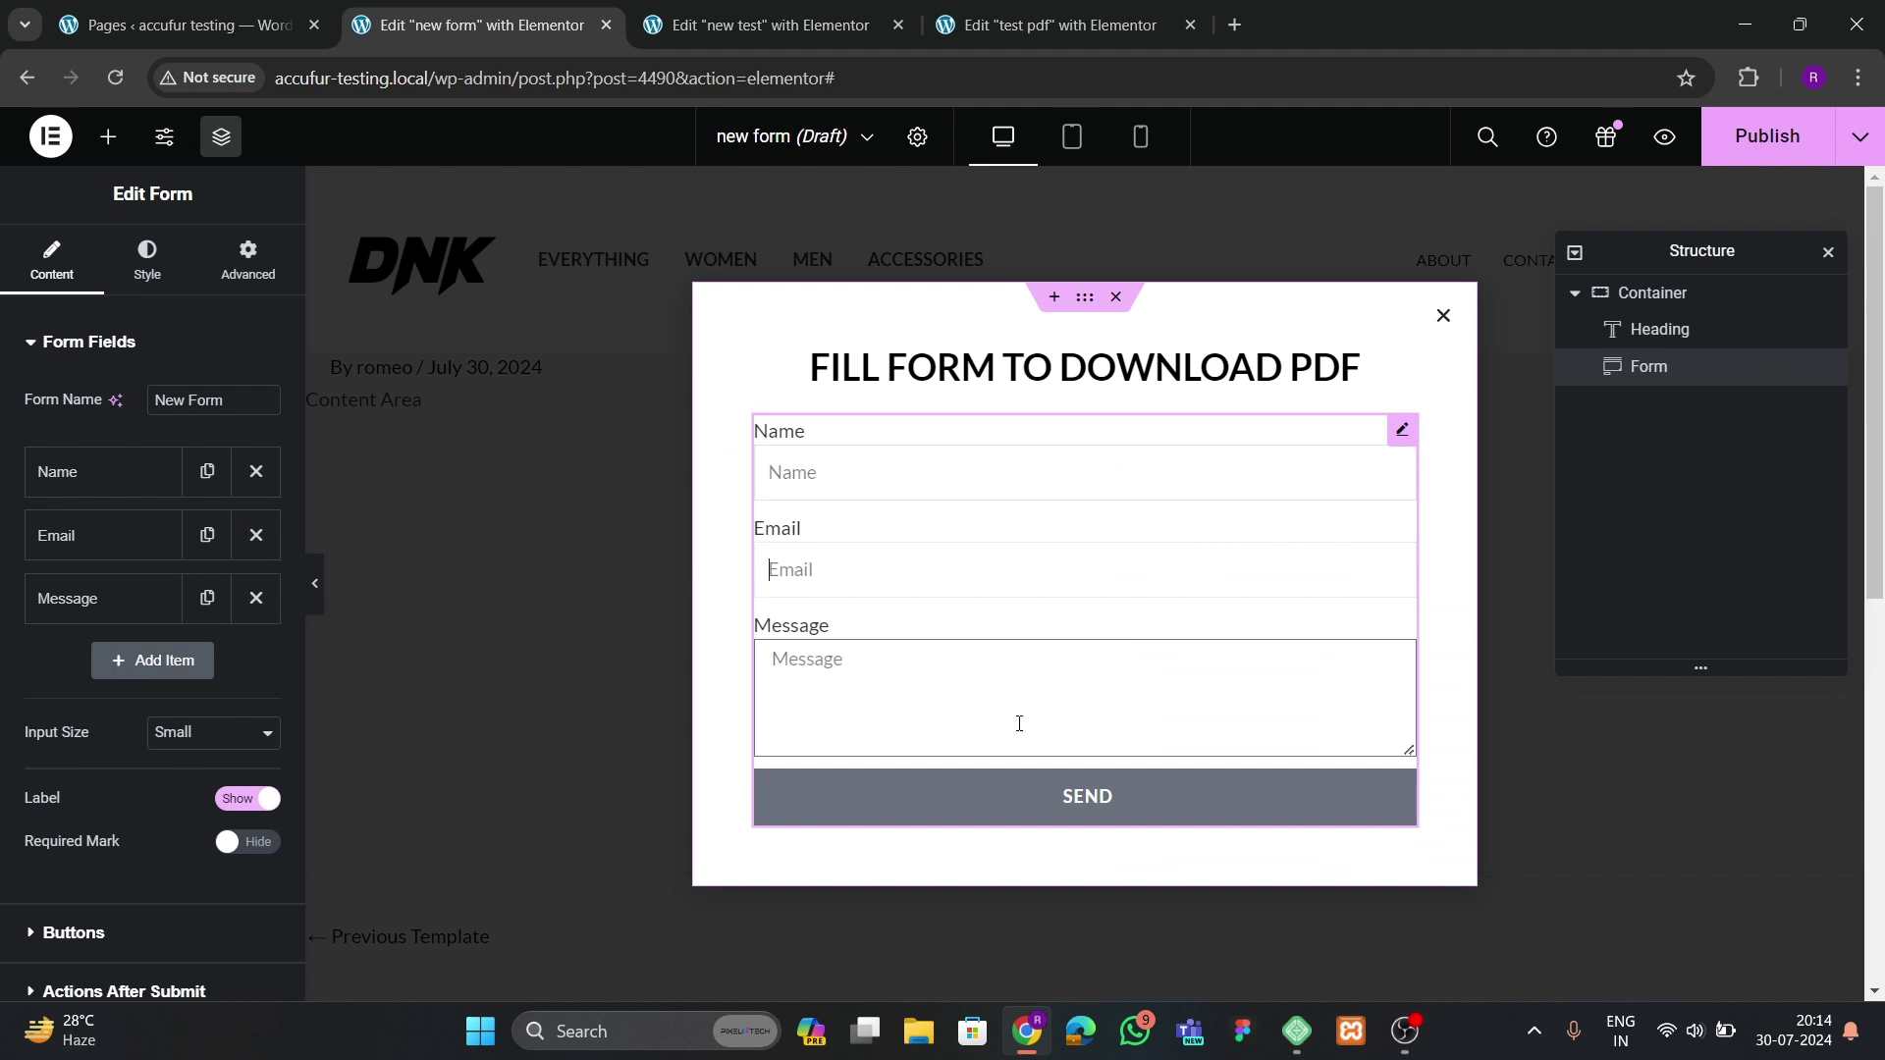
# - Set the background color of the form's submit button to bright green
pyautogui.click(147, 260)
pyautogui.scroll(-5, 92, 695)
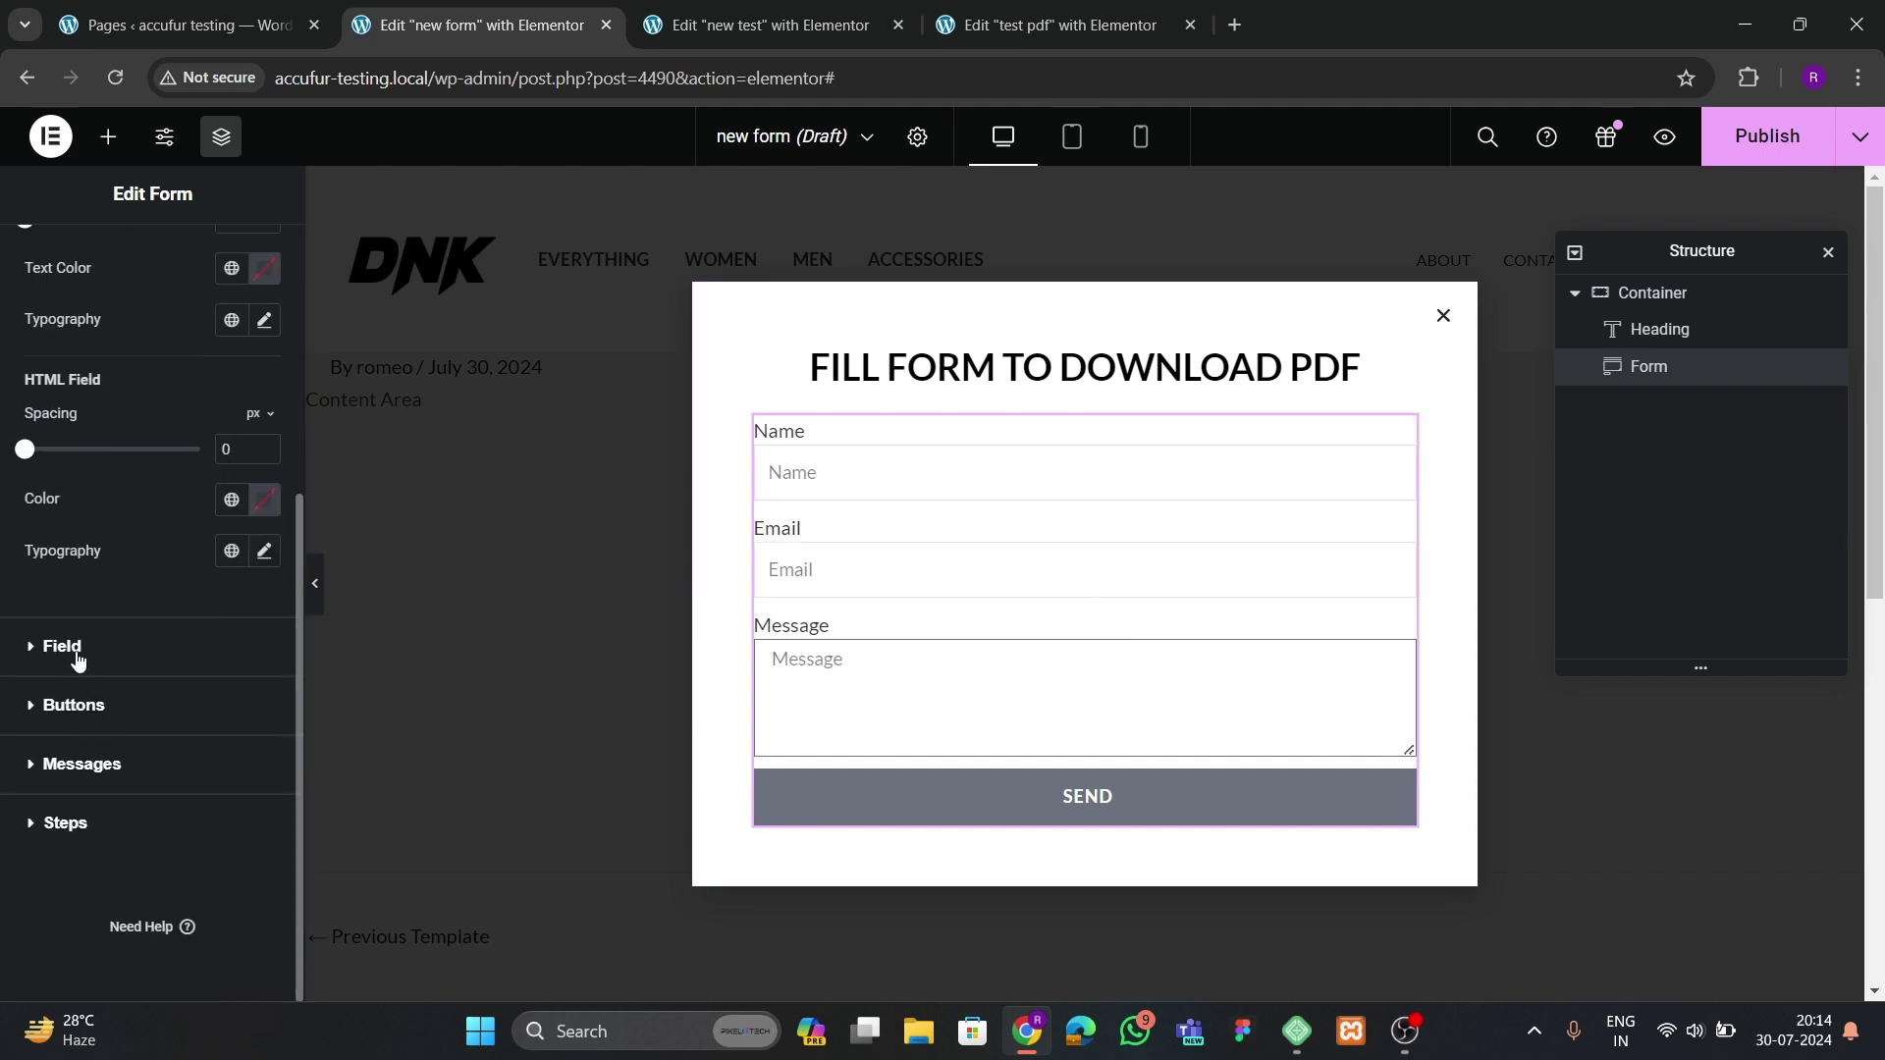
pyautogui.click(71, 704)
pyautogui.scroll(-3, 255, 594)
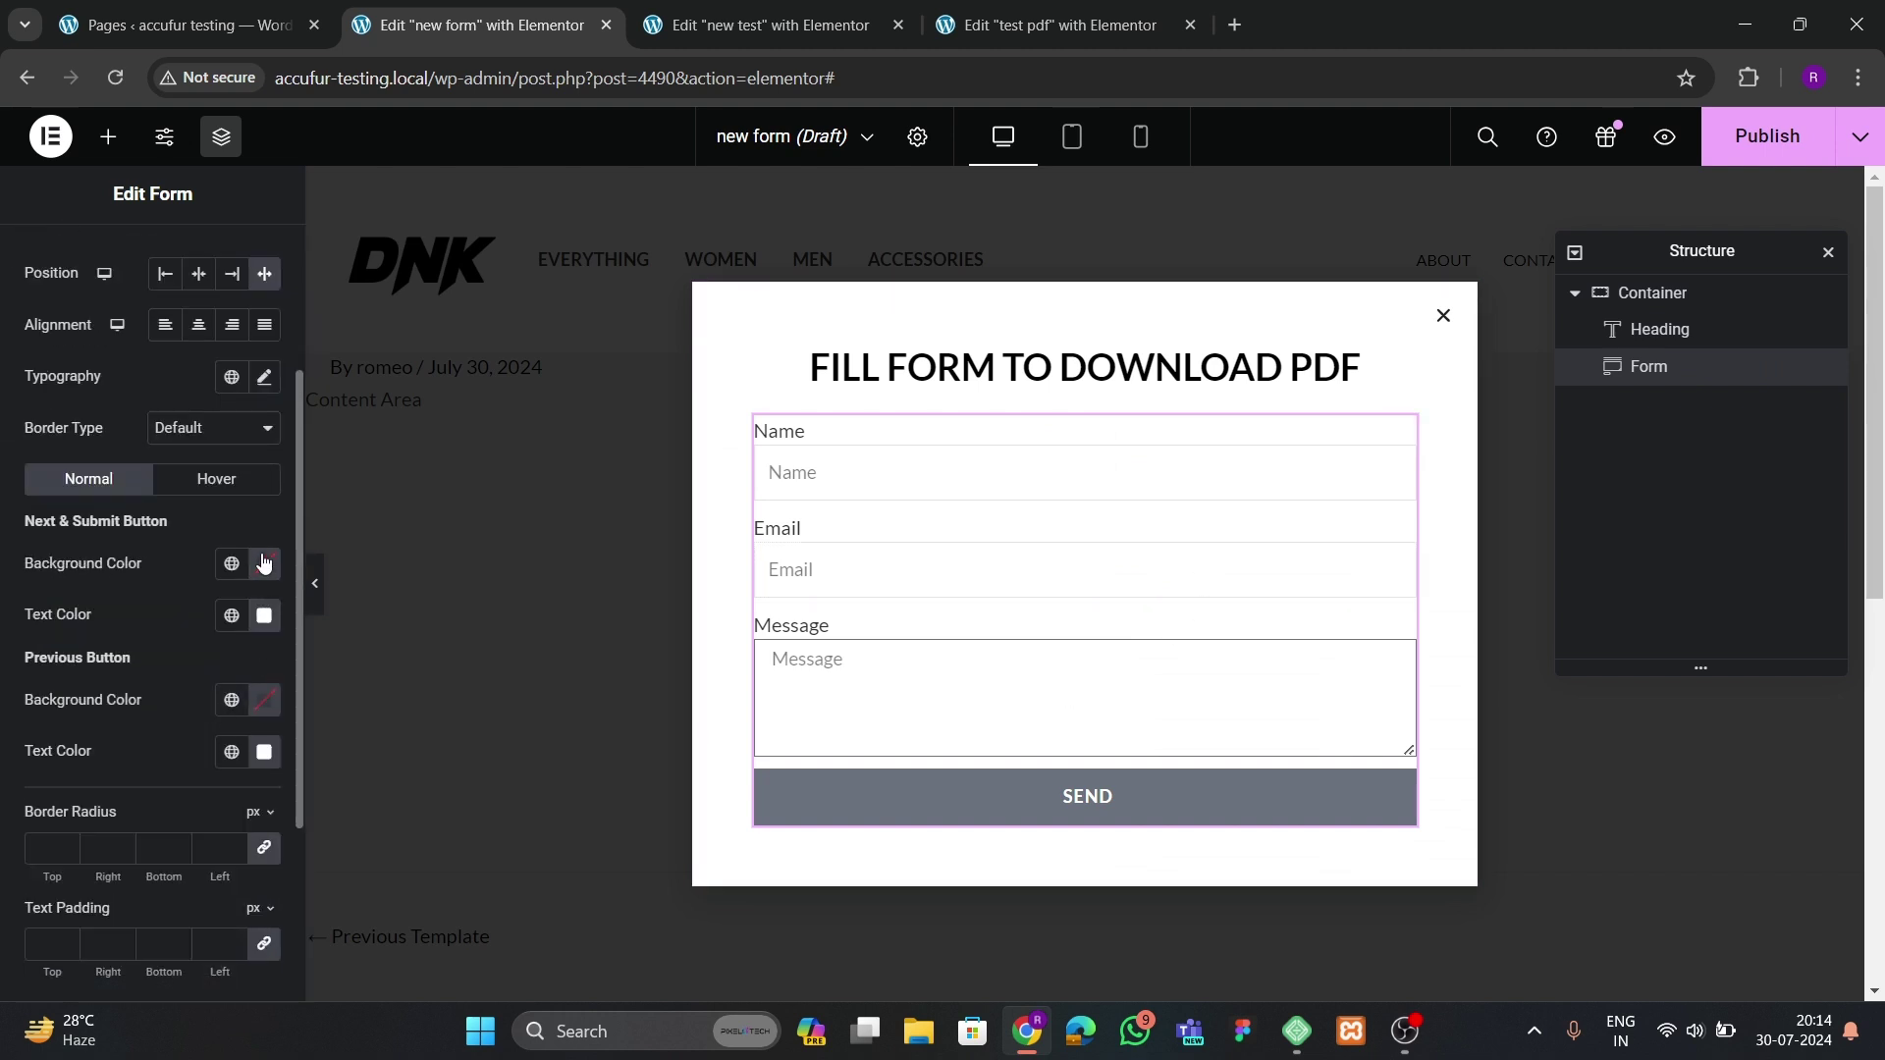
pyautogui.click(263, 562)
pyautogui.moveTo(168, 861); pyautogui.dragTo(401, 724)
pyautogui.click(248, 577)
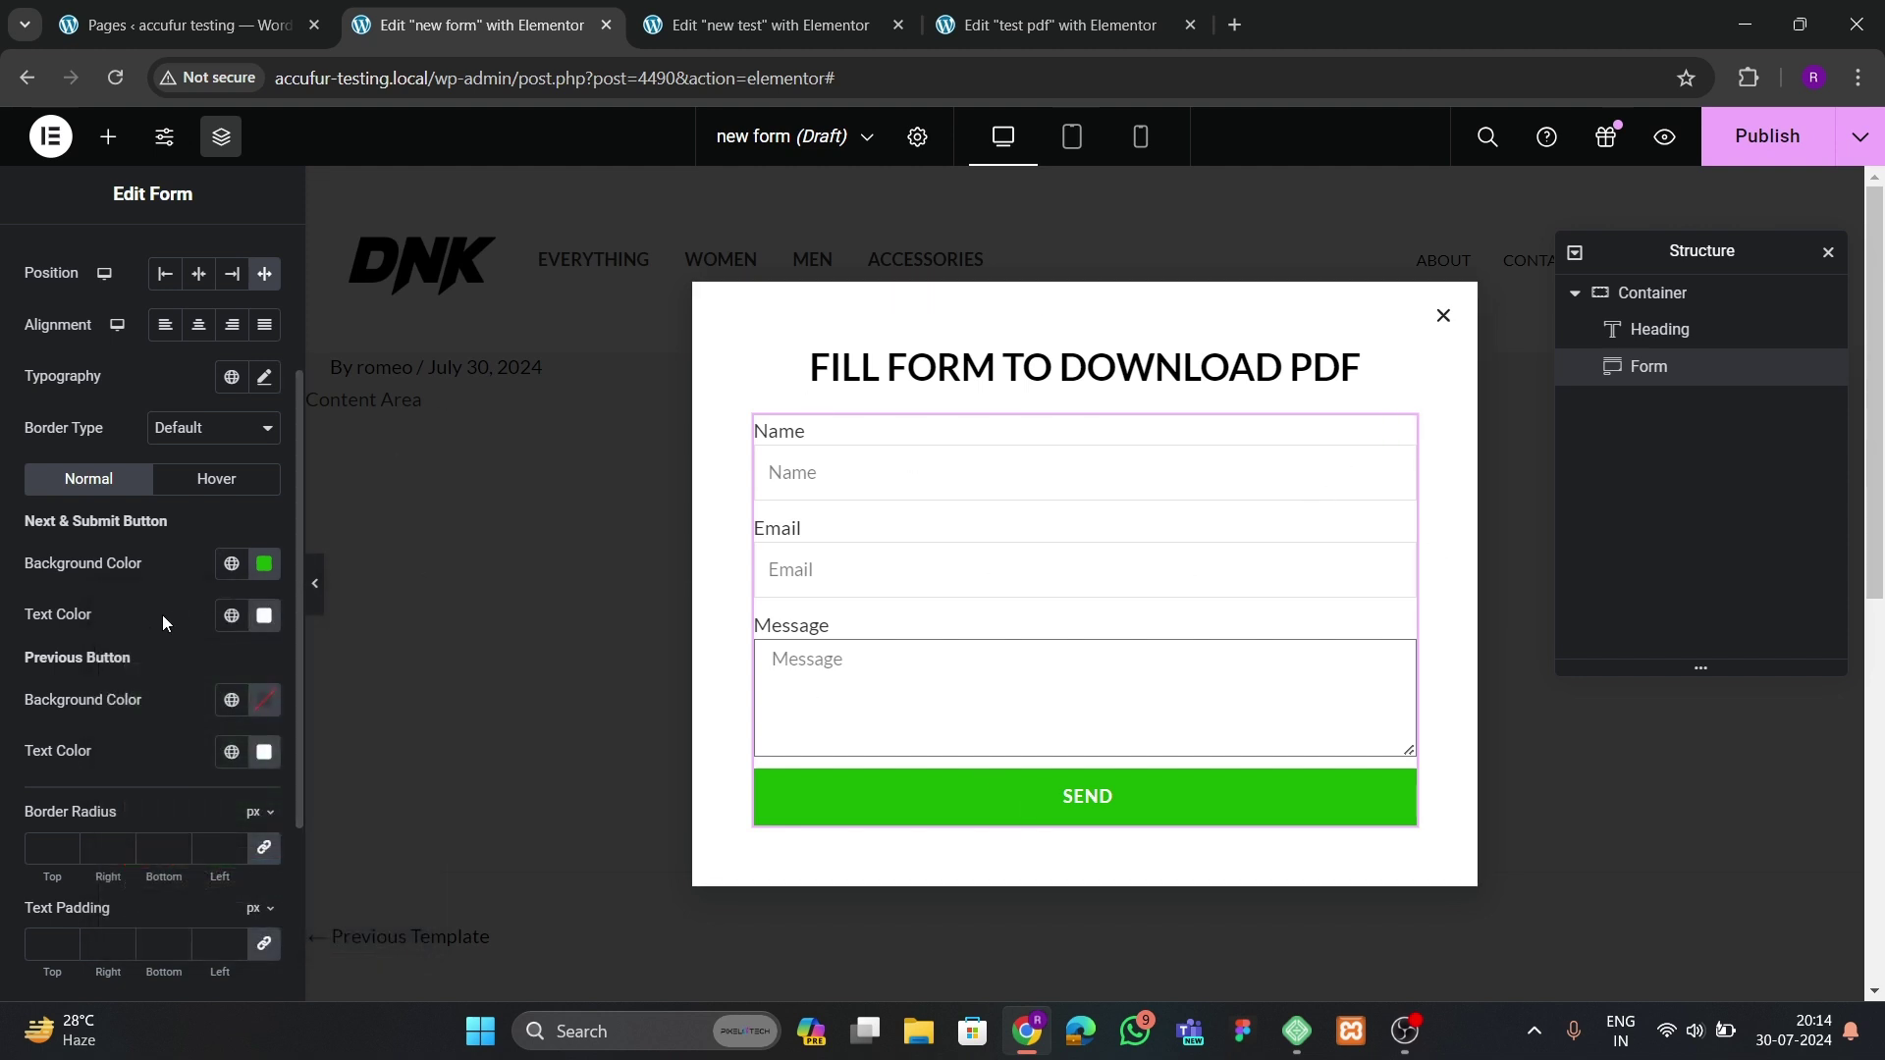
pyautogui.scroll(-2, 143, 631)
pyautogui.scroll(5, 144, 589)
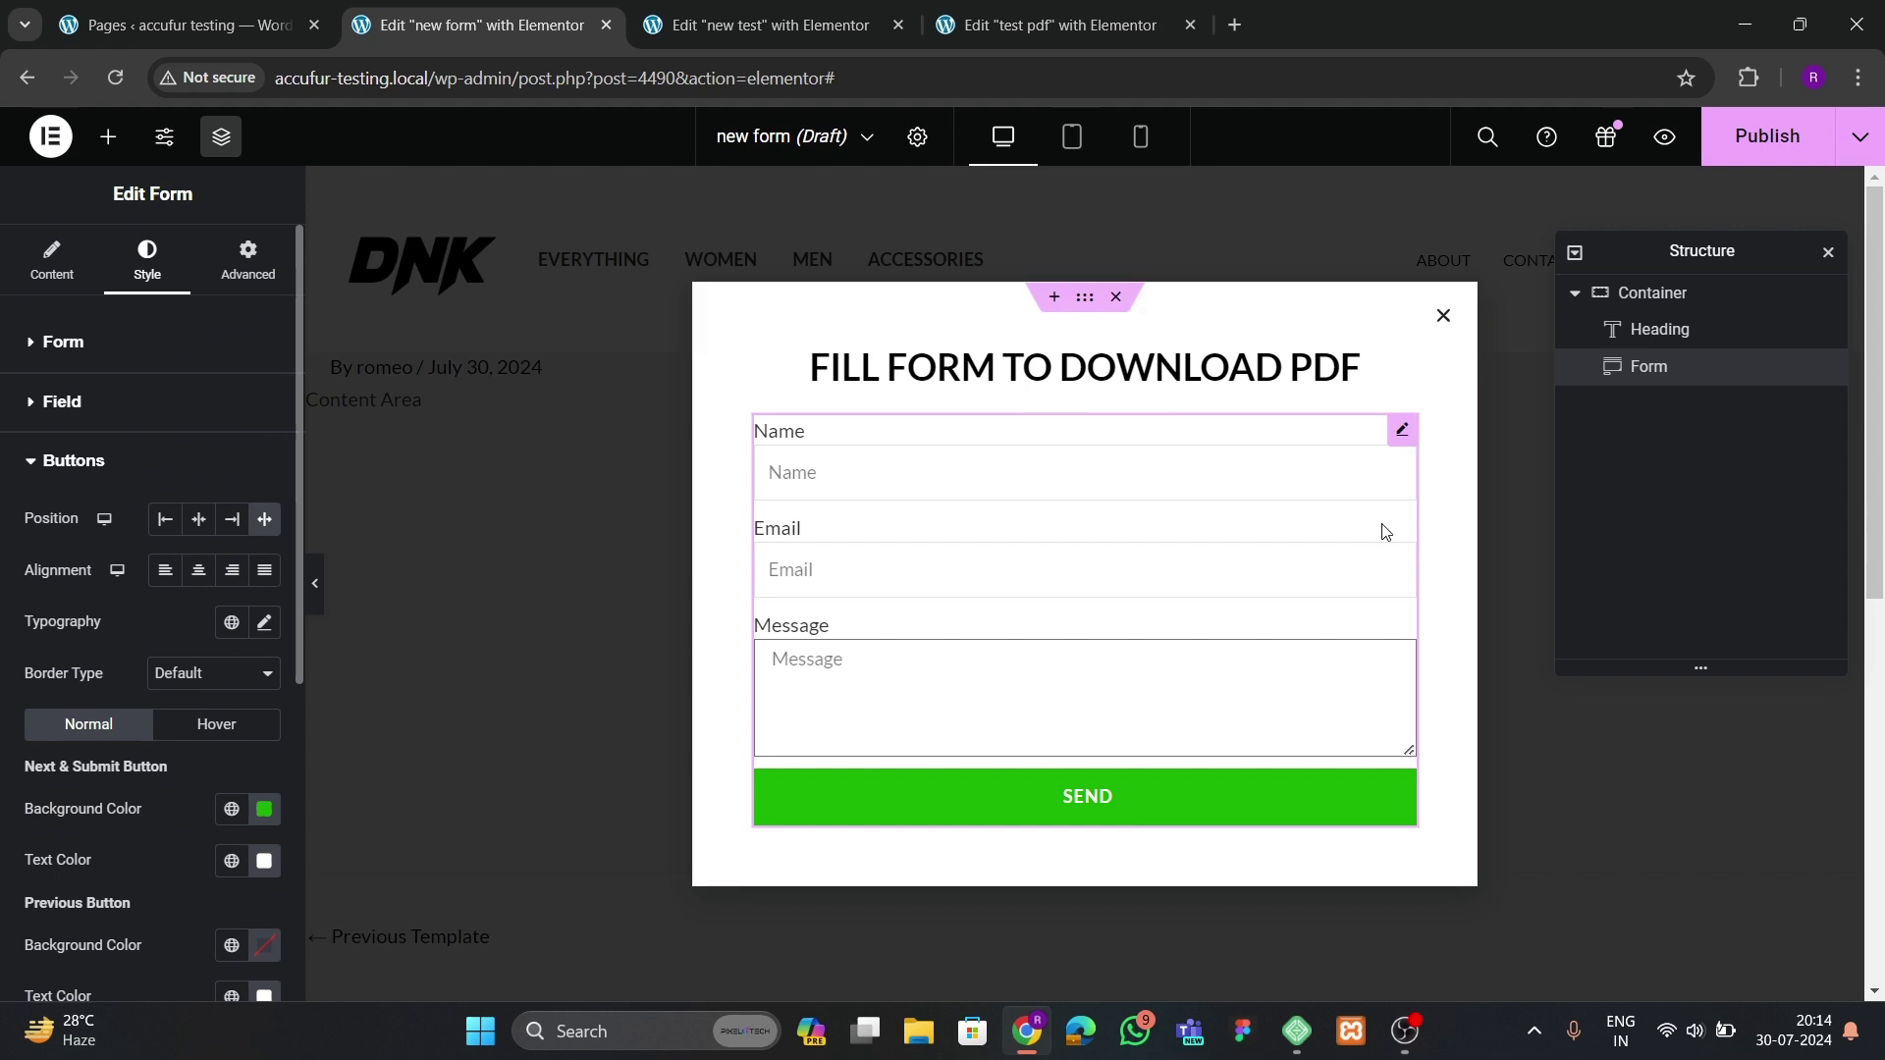
# - Enable the form's custom messages and set the success message to "Form submitted successfully, PDF link is generated now"
pyautogui.click(80, 279)
pyautogui.scroll(-4, 51, 550)
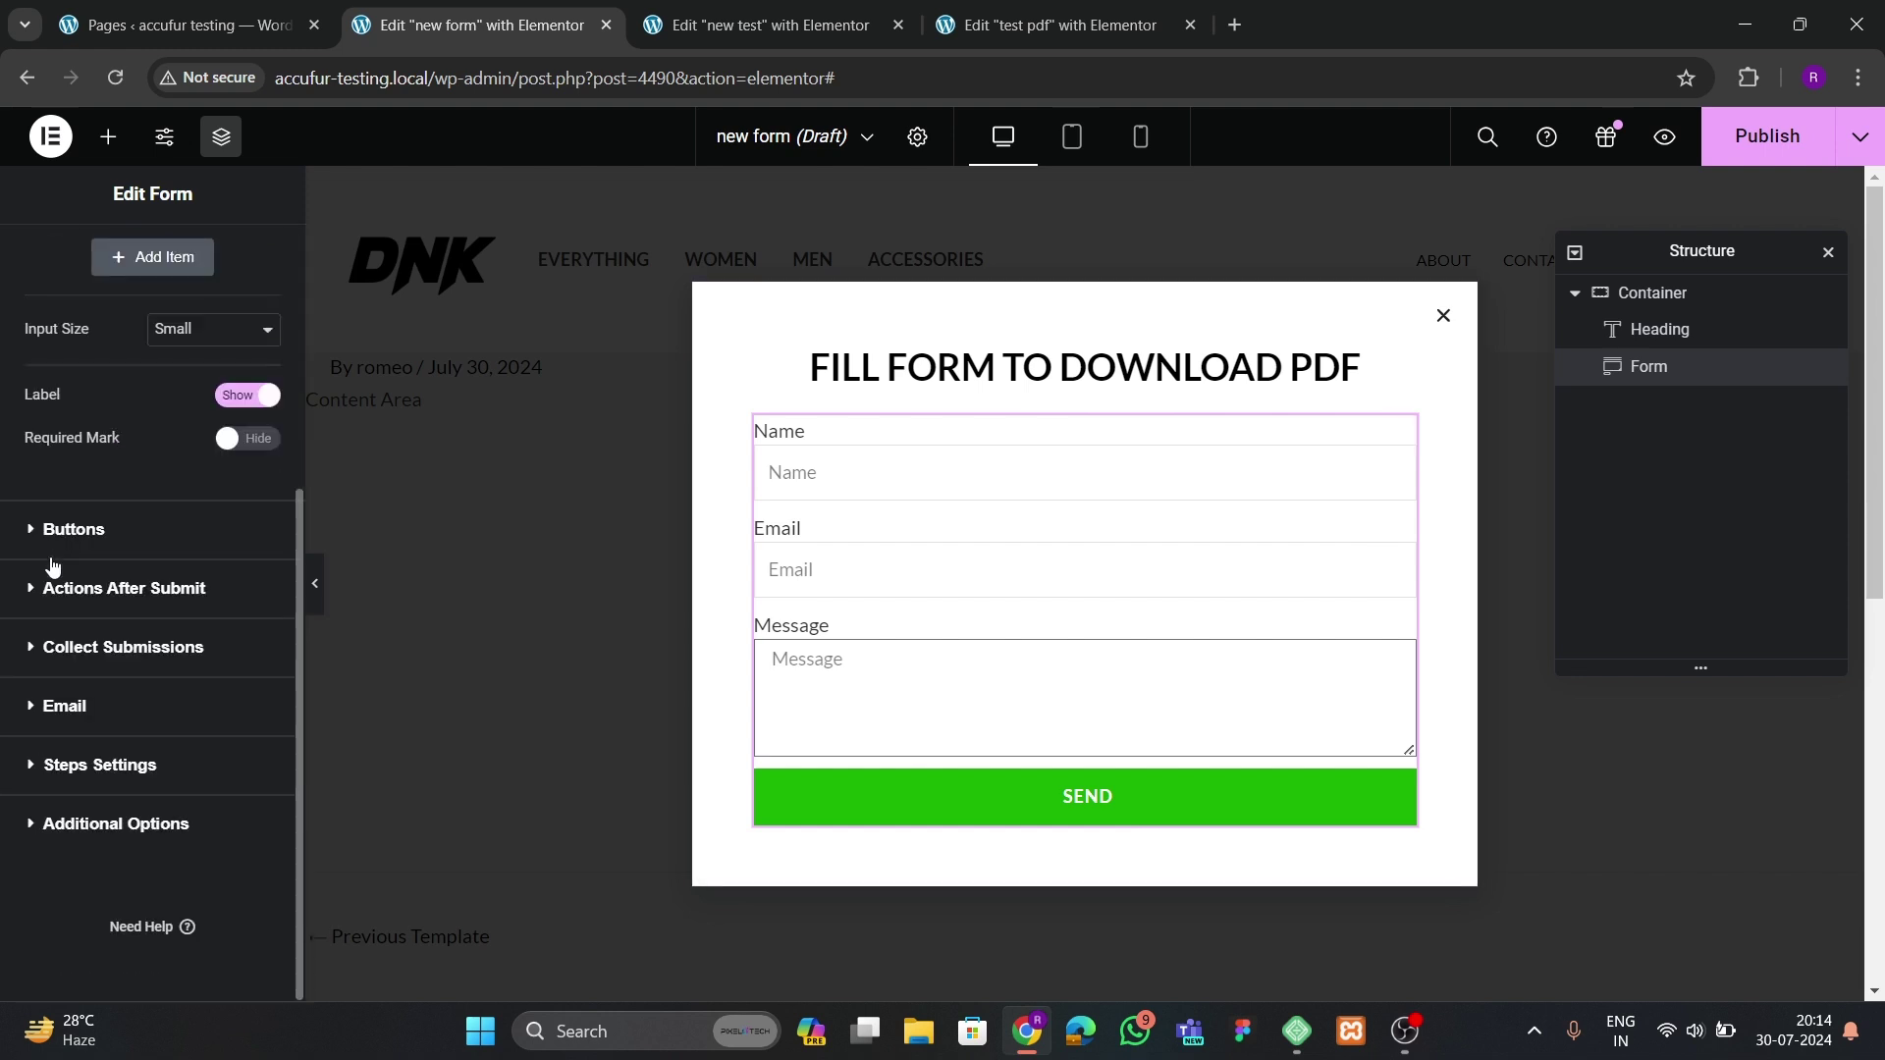
pyautogui.click(98, 825)
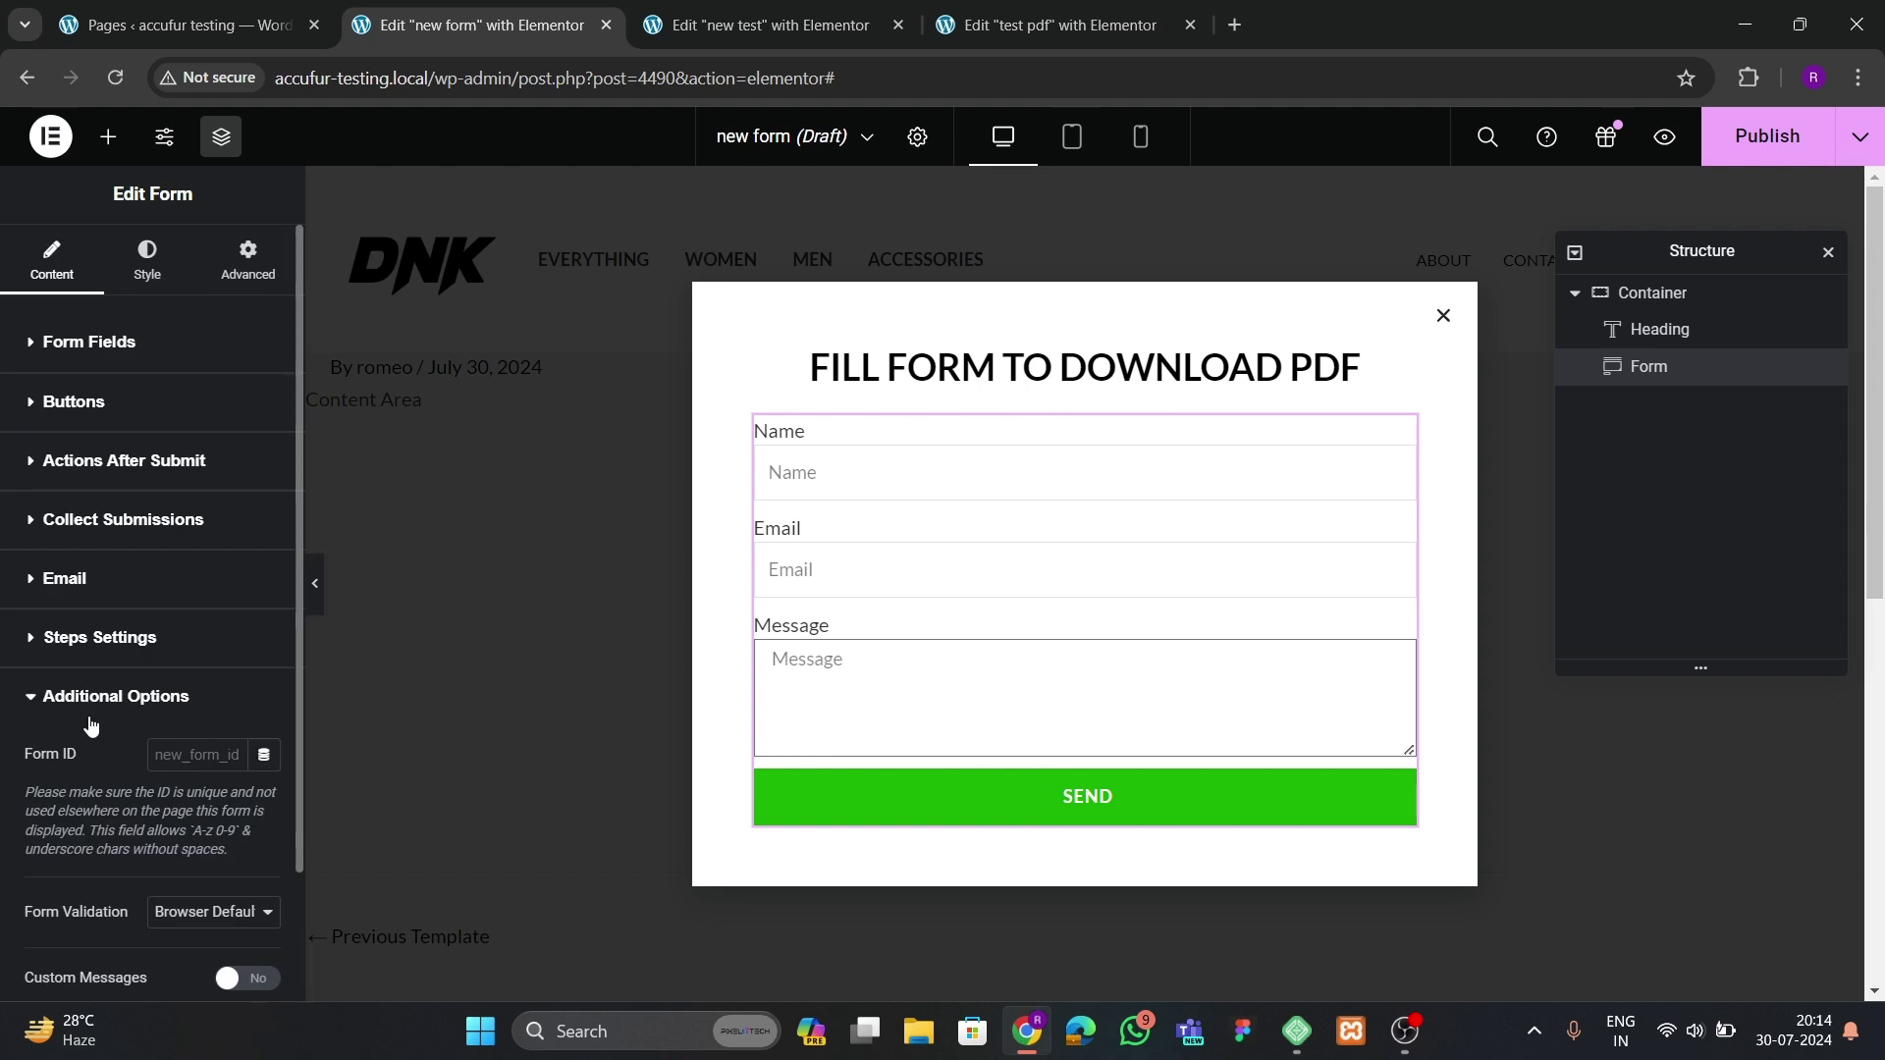
pyautogui.click(242, 825)
pyautogui.scroll(-3, 81, 627)
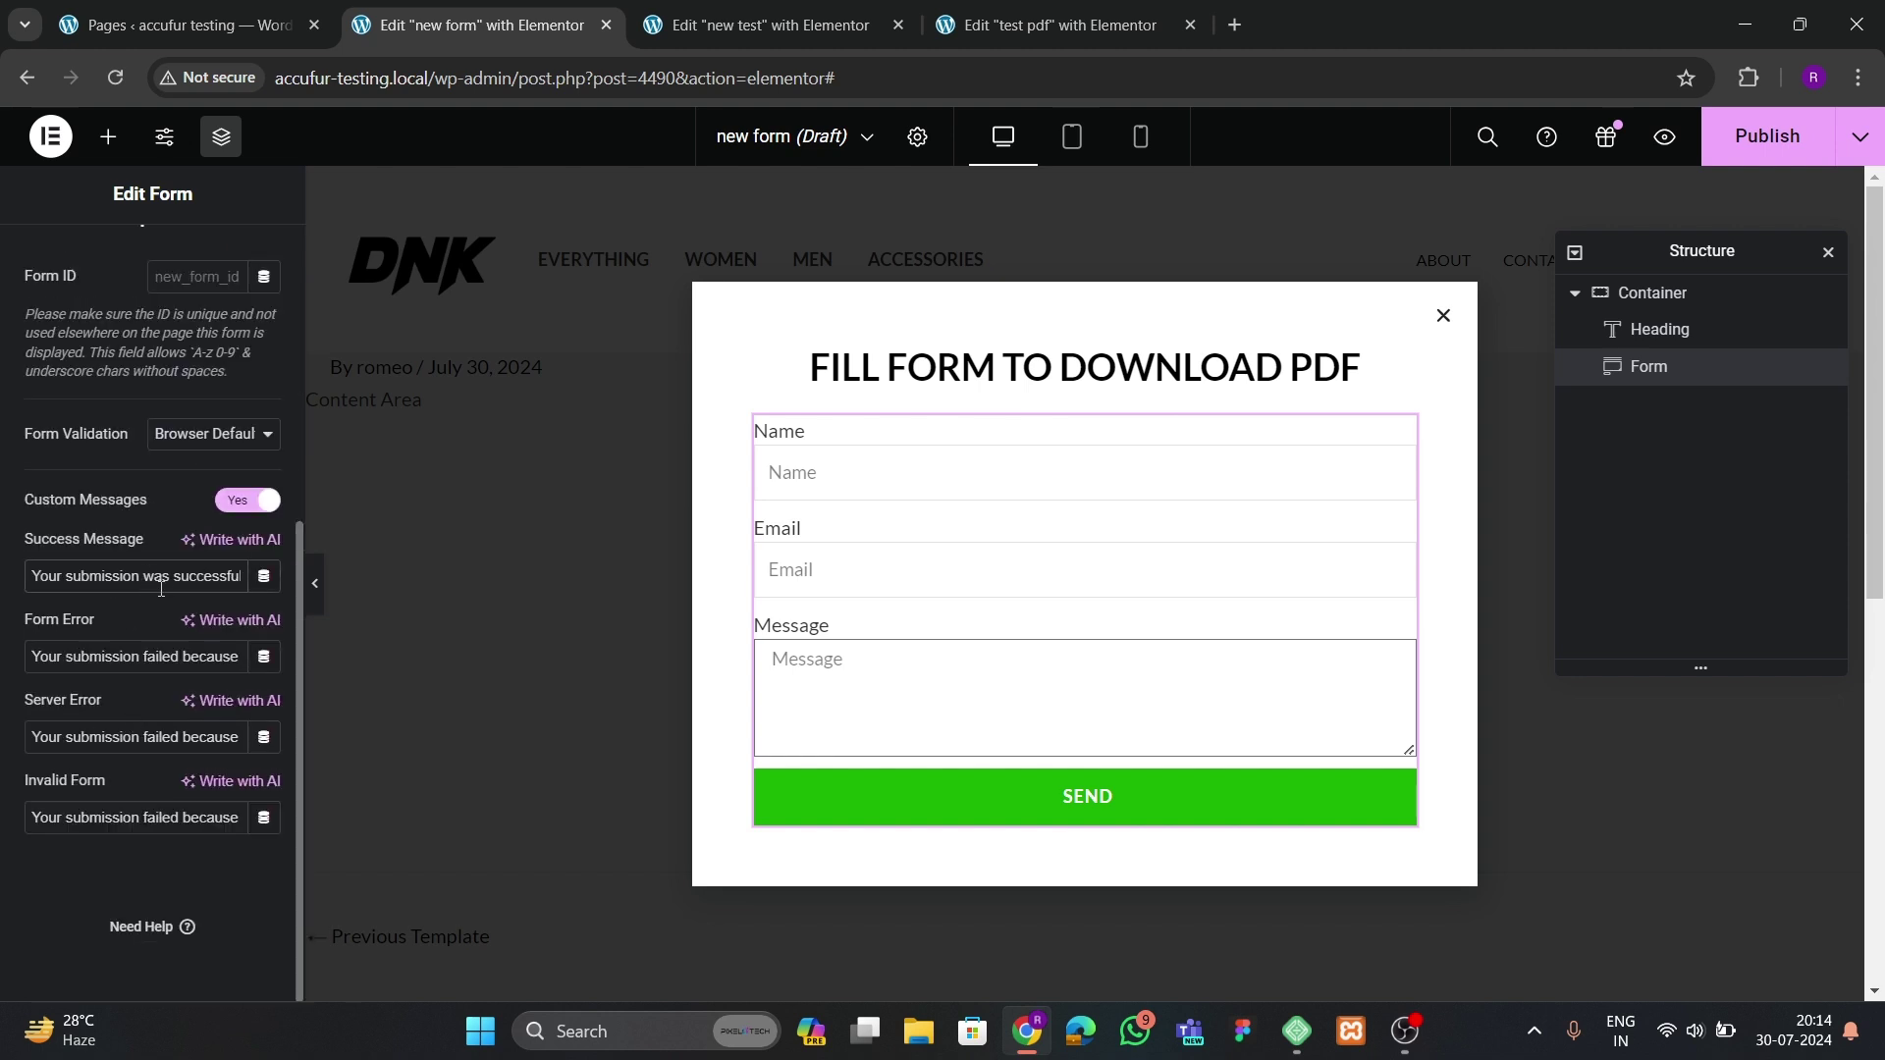
pyautogui.hotkey('ctrl', 'a')
pyautogui.press('BackSpace')
pyautogui.write('Form')
pyautogui.write('DF link is ge')
pyautogui.write('nerated')
pyautogui.write(' now')
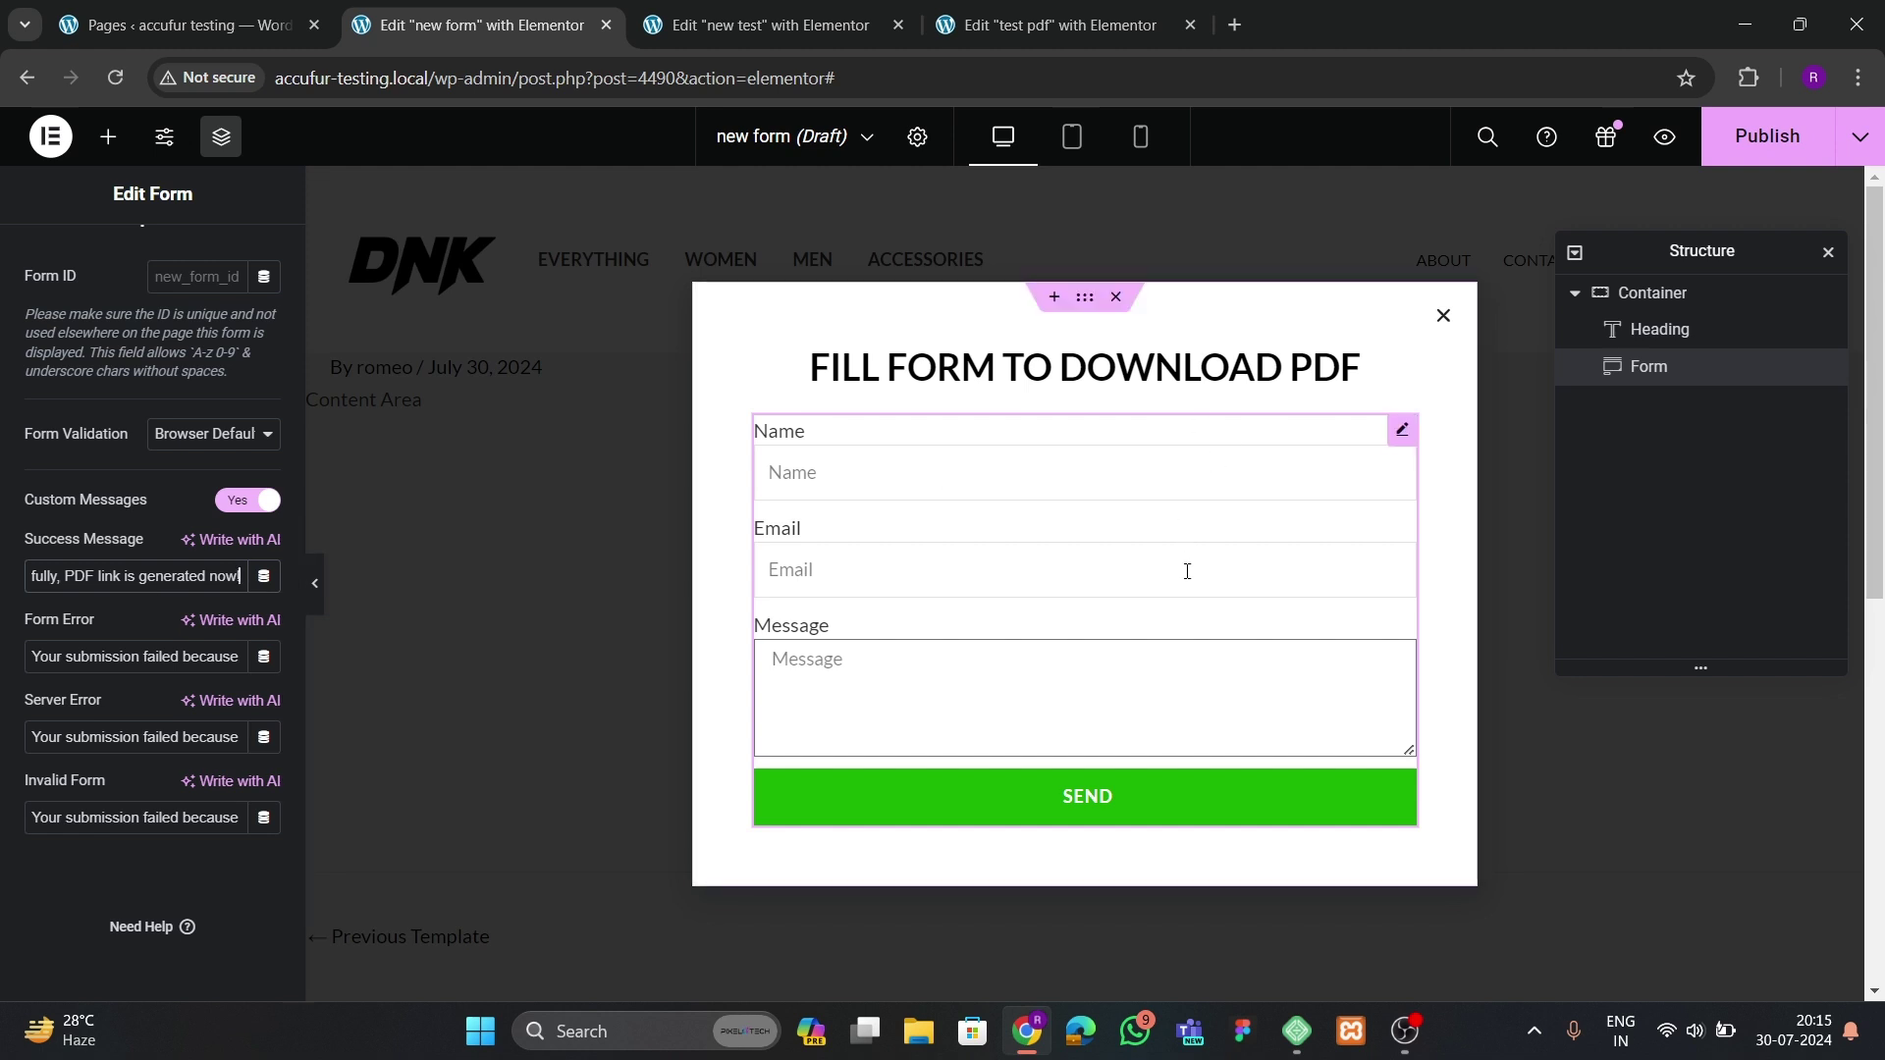
# - Set the popup form's CSS ID to popup-form2, based on the script's selector name, and publish the popup without display conditions
pyautogui.click(1399, 442)
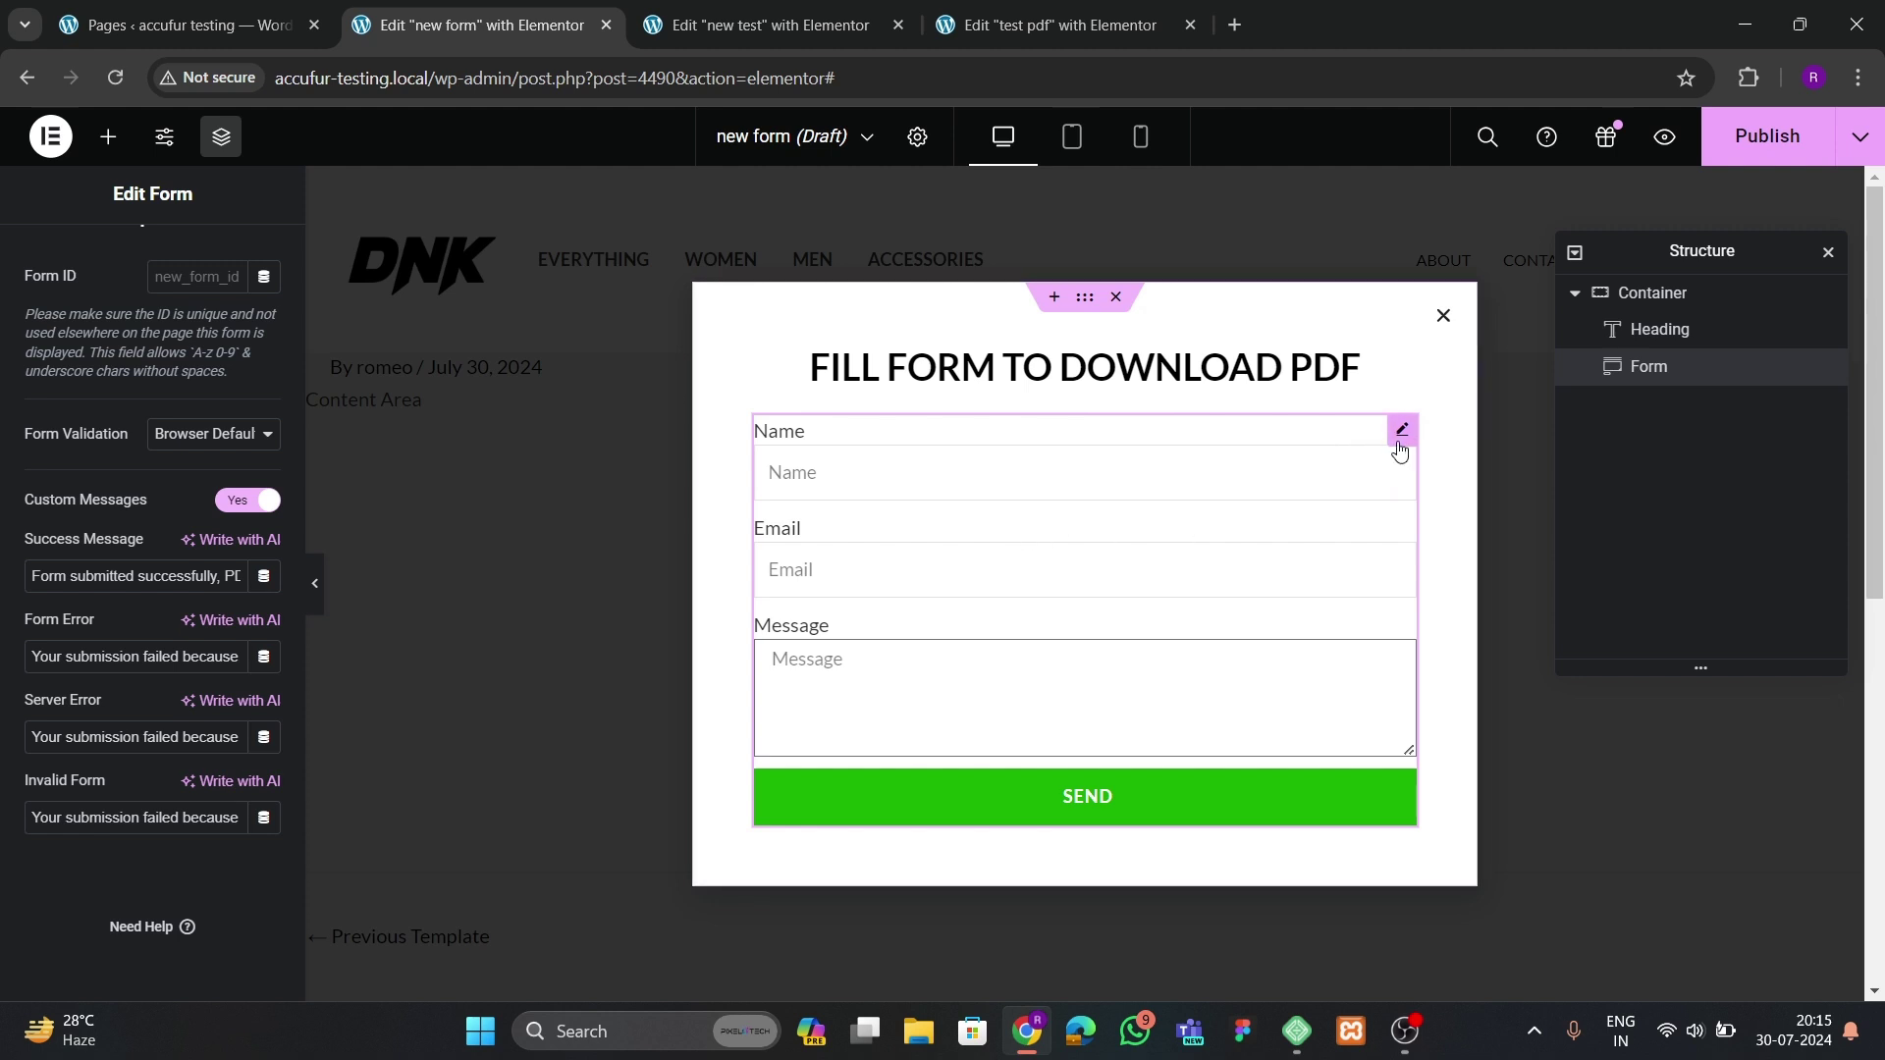
pyautogui.scroll(5, 217, 330)
pyautogui.click(247, 261)
pyautogui.scroll(-7, 159, 577)
pyautogui.scroll(1, 149, 560)
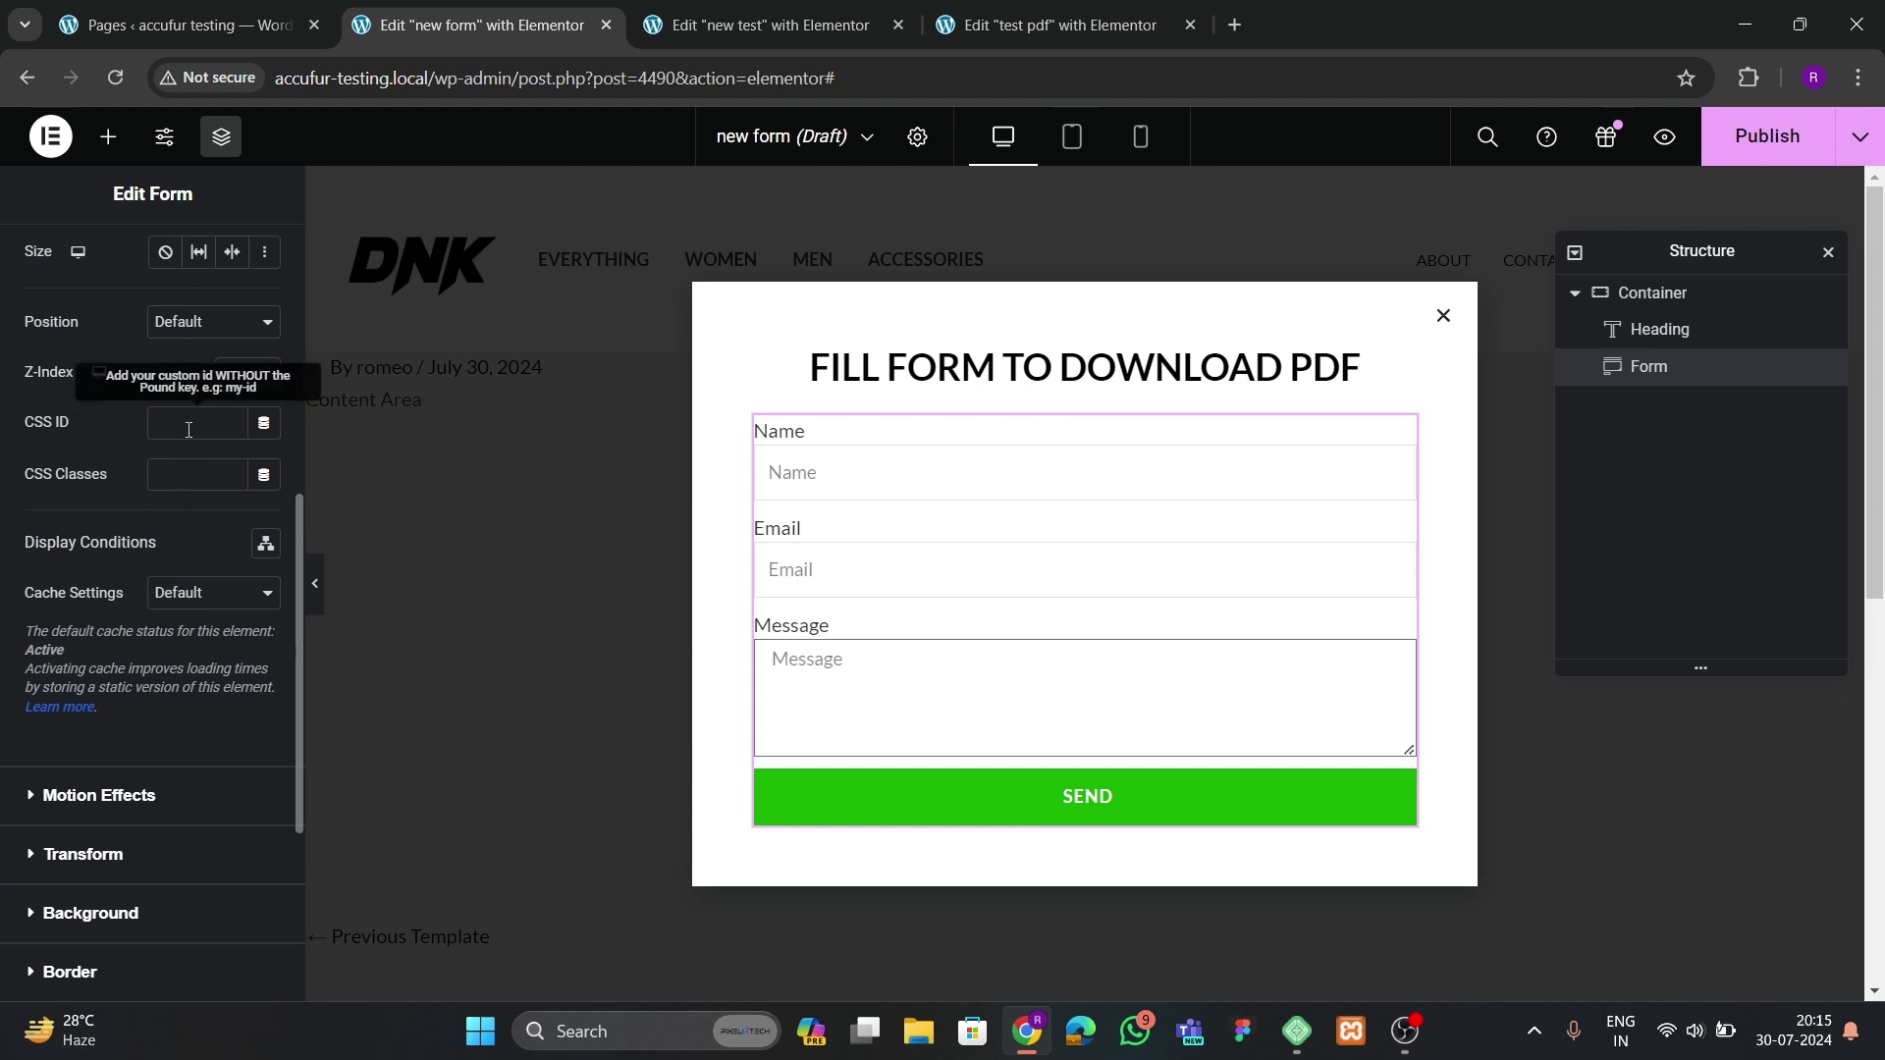
pyautogui.click(756, 25)
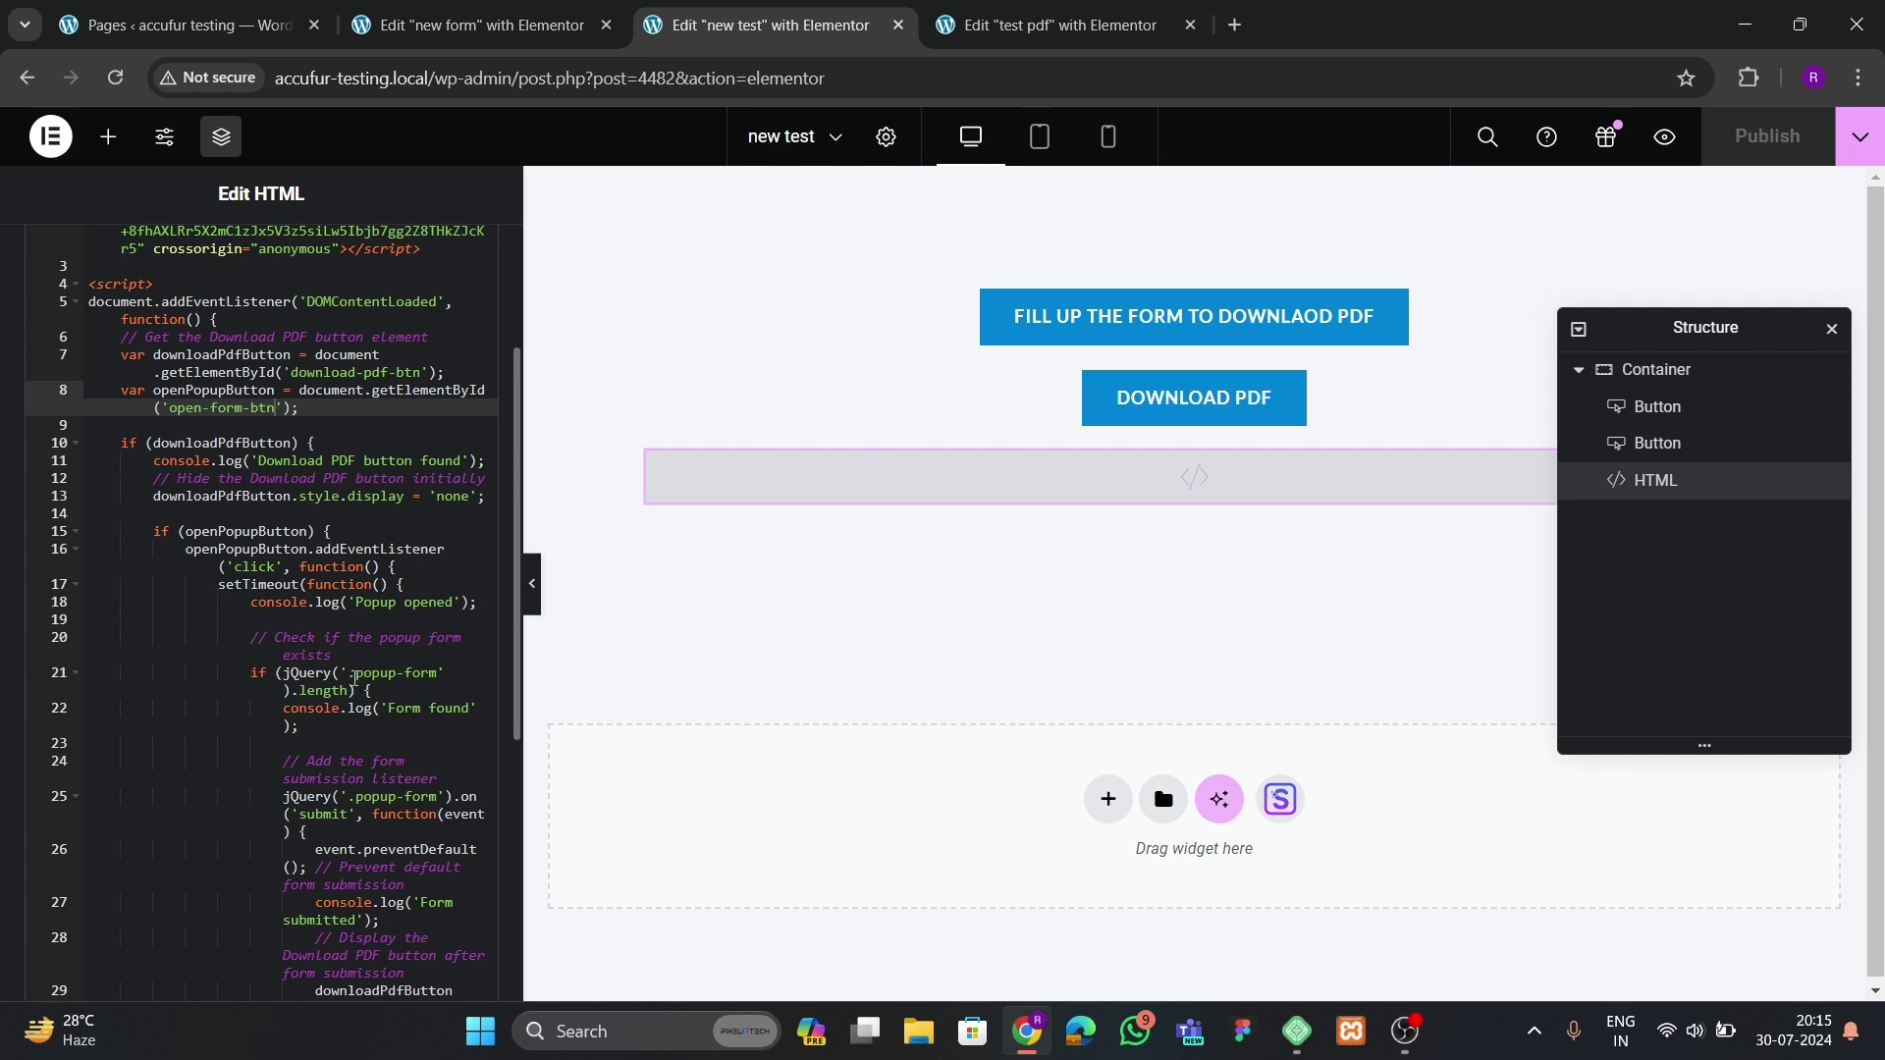
pyautogui.moveTo(354, 675); pyautogui.dragTo(432, 682)
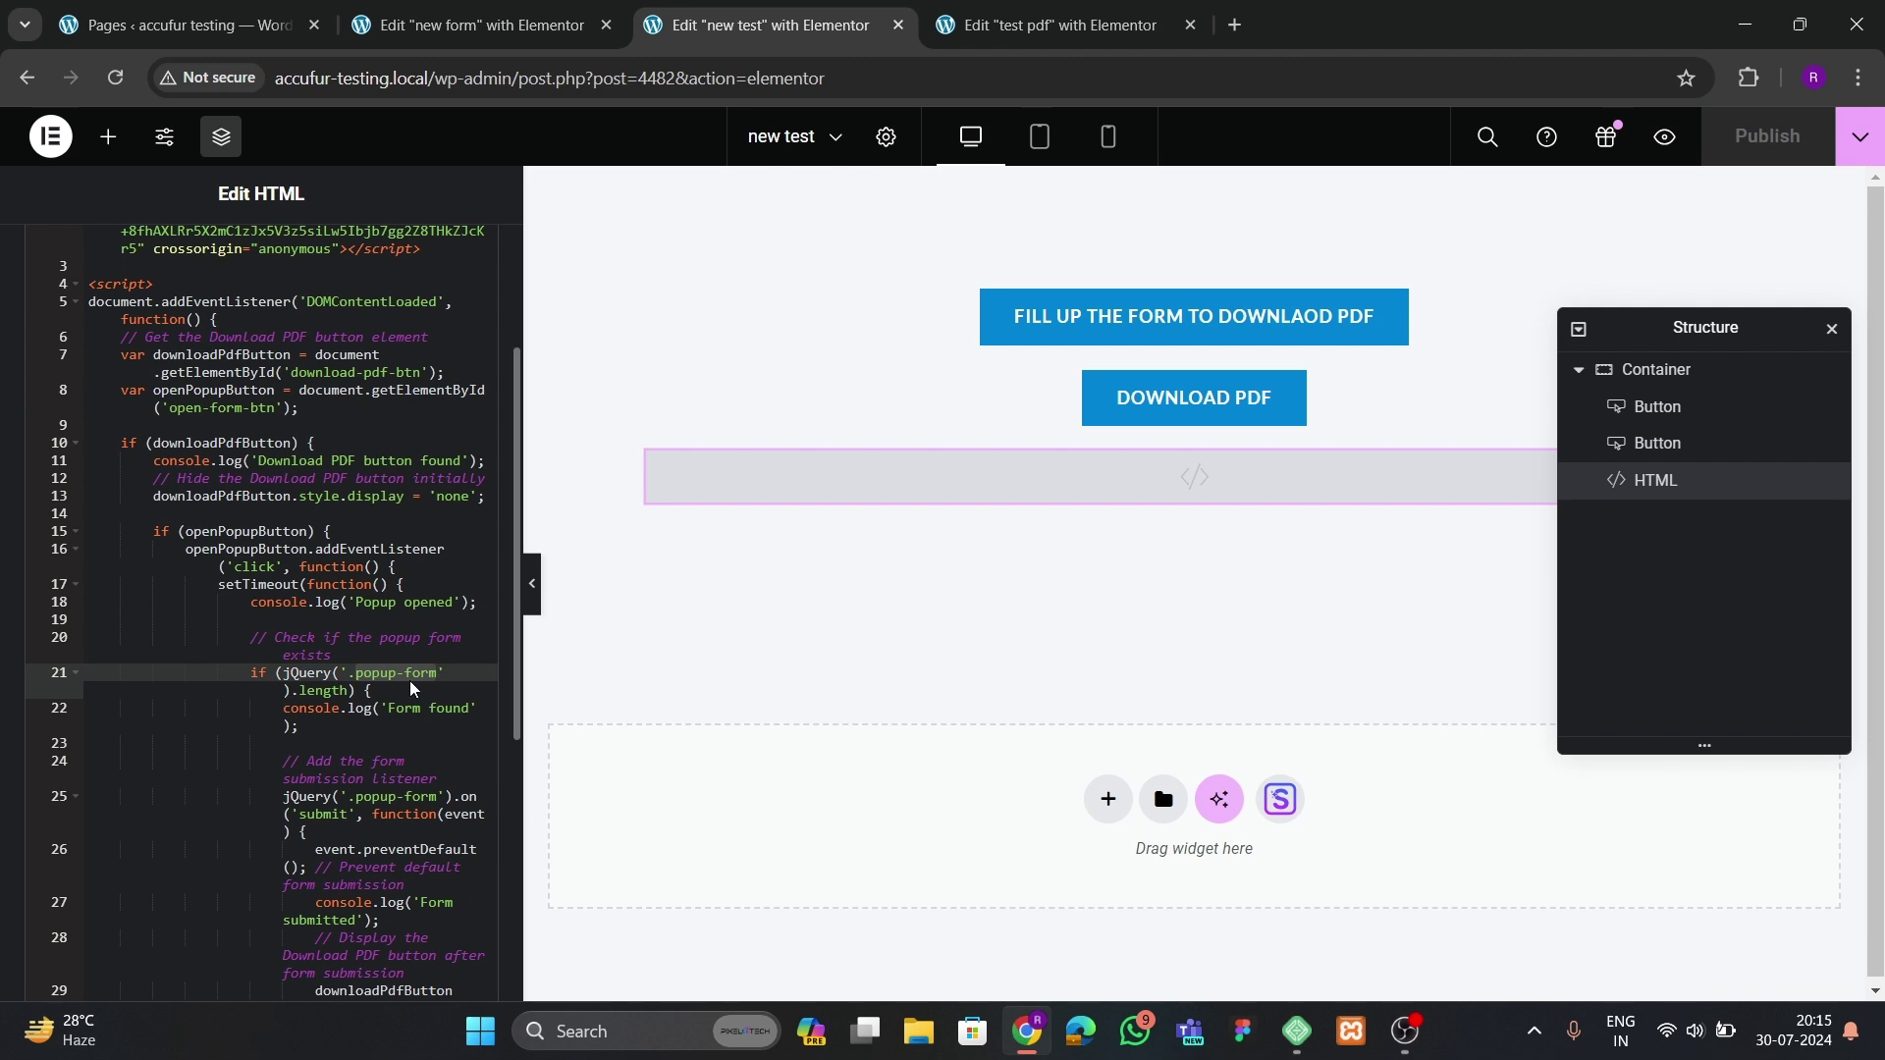
pyautogui.click(479, 25)
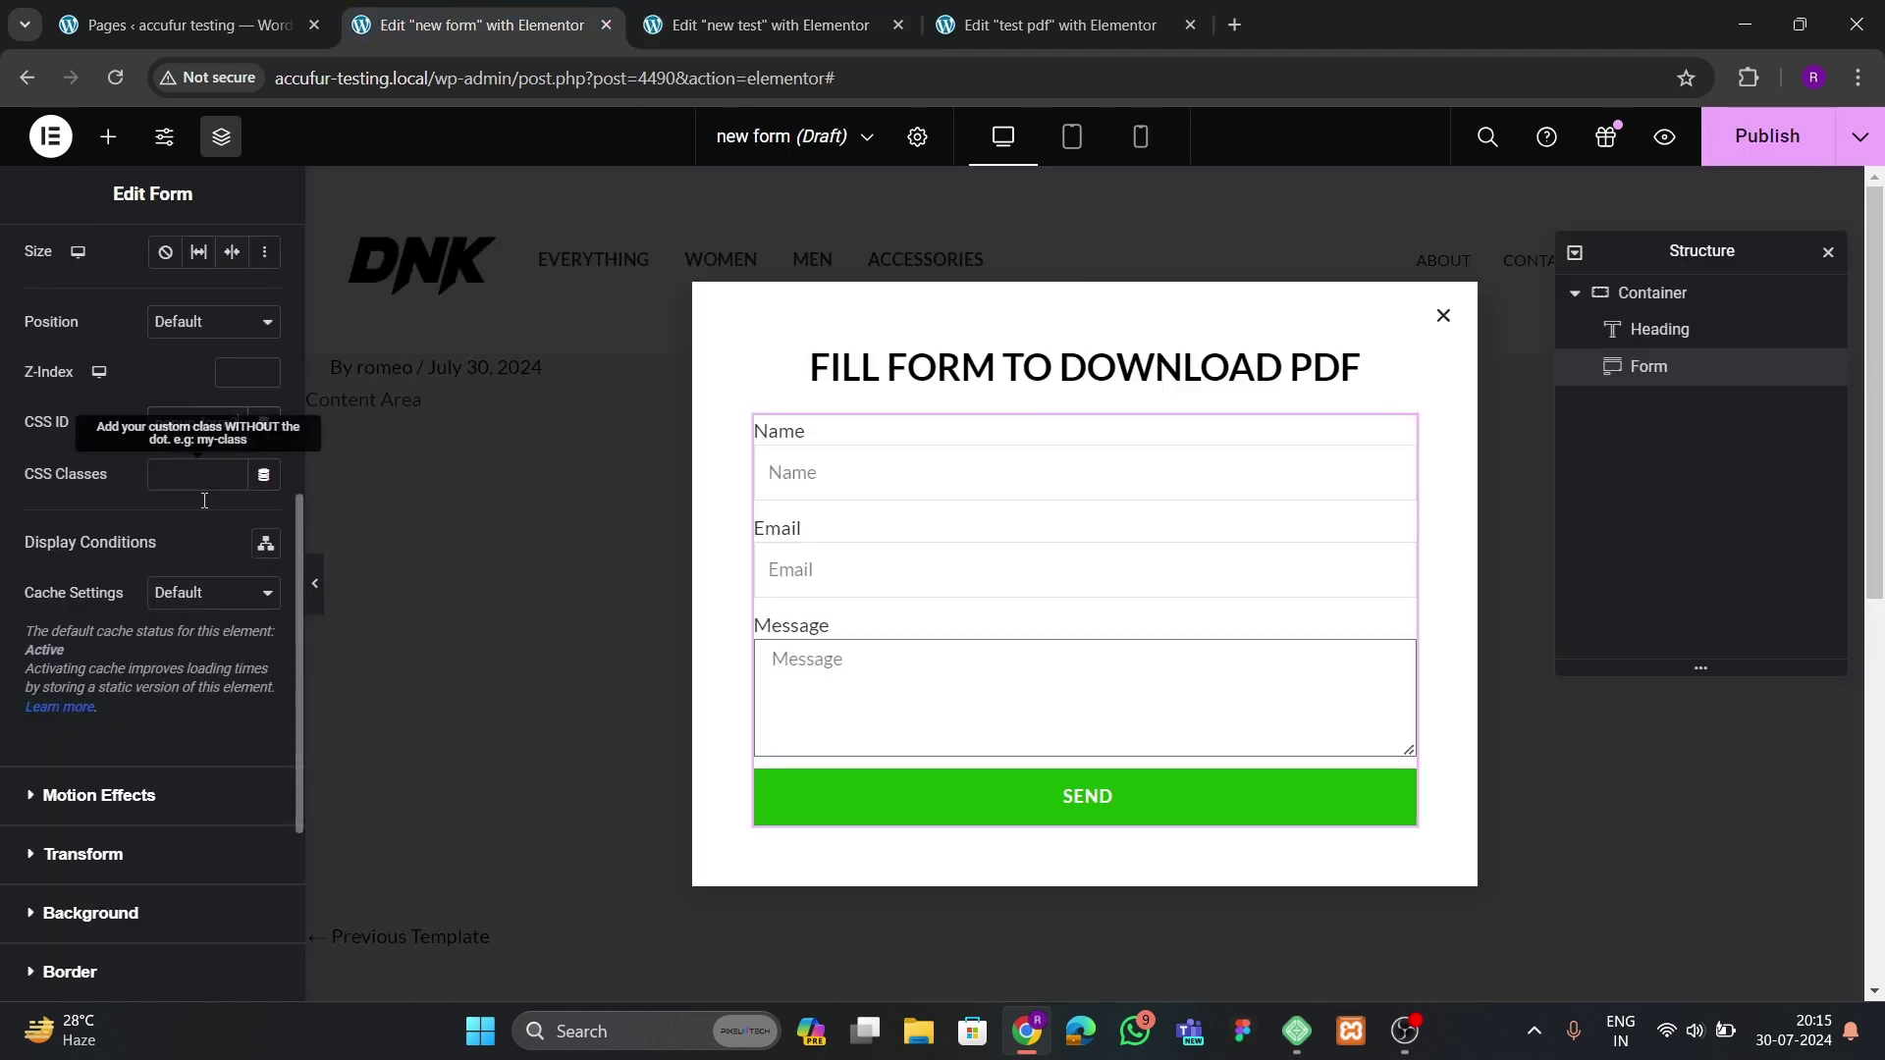
pyautogui.click(1742, 139)
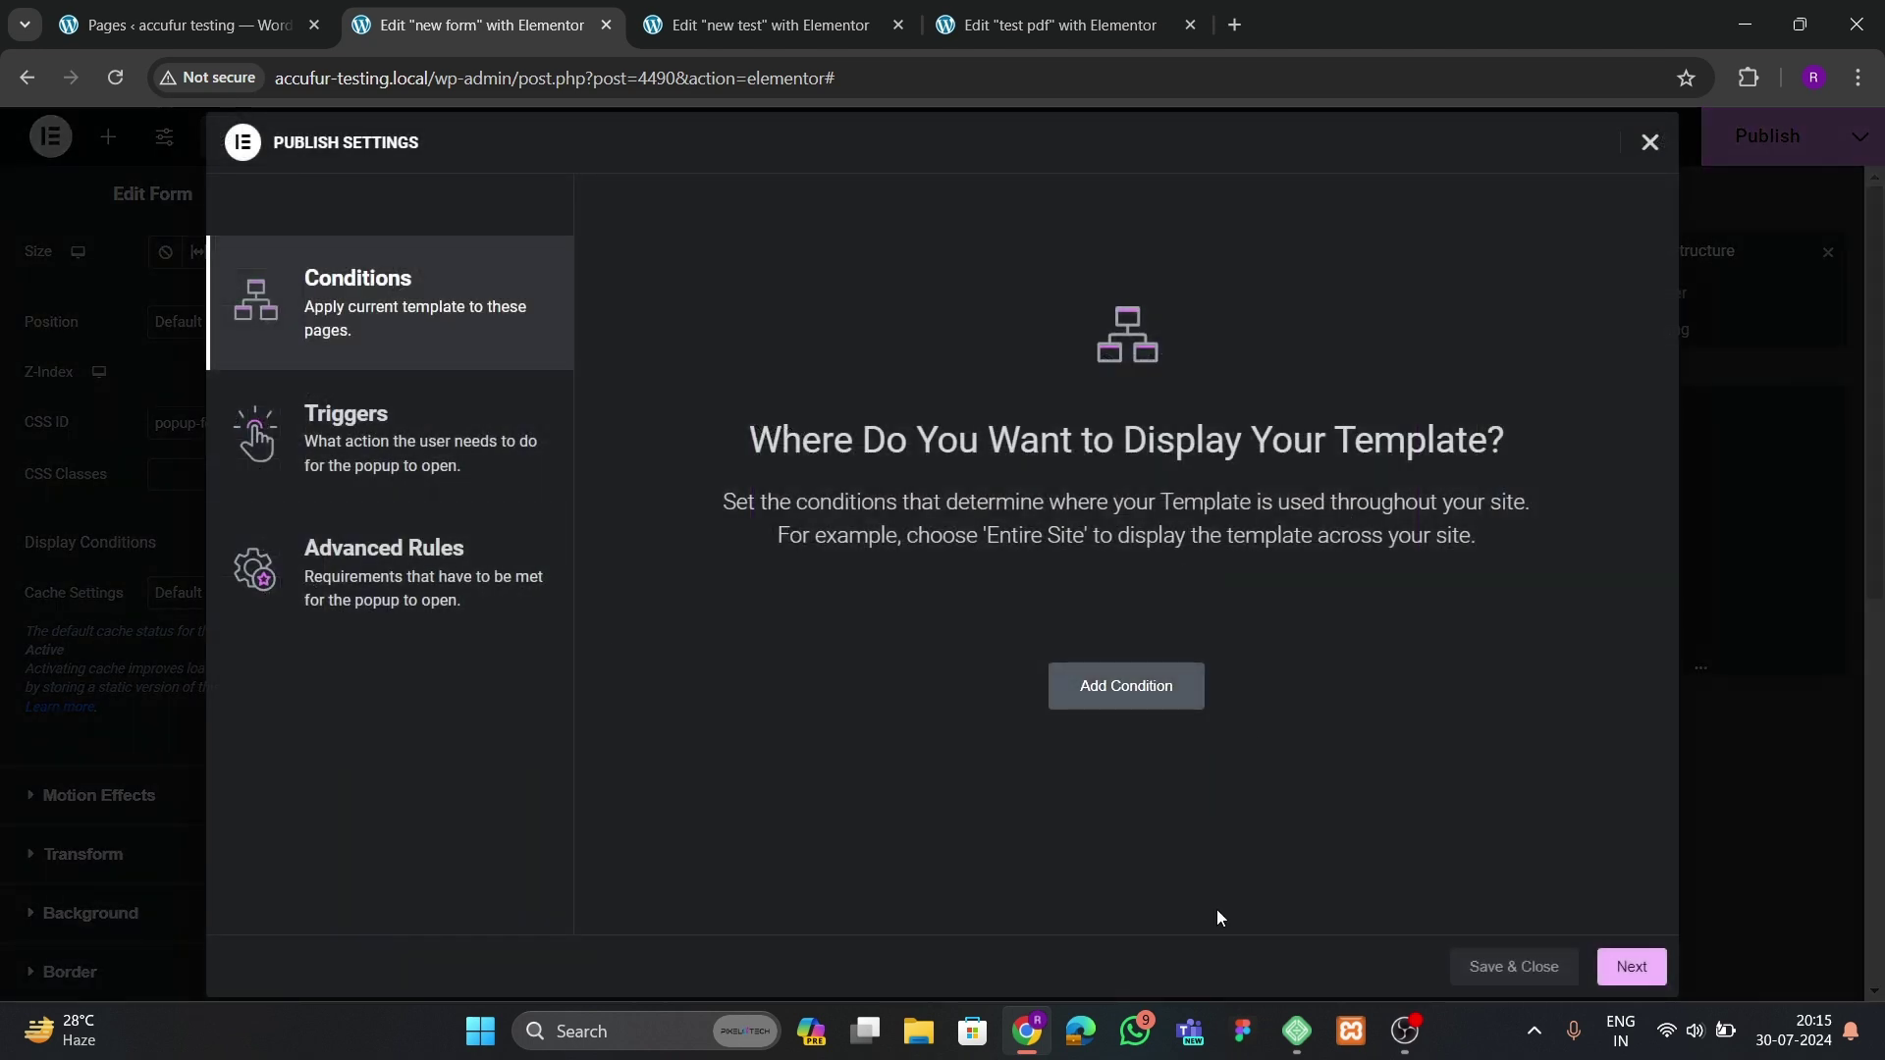
pyautogui.click(1502, 966)
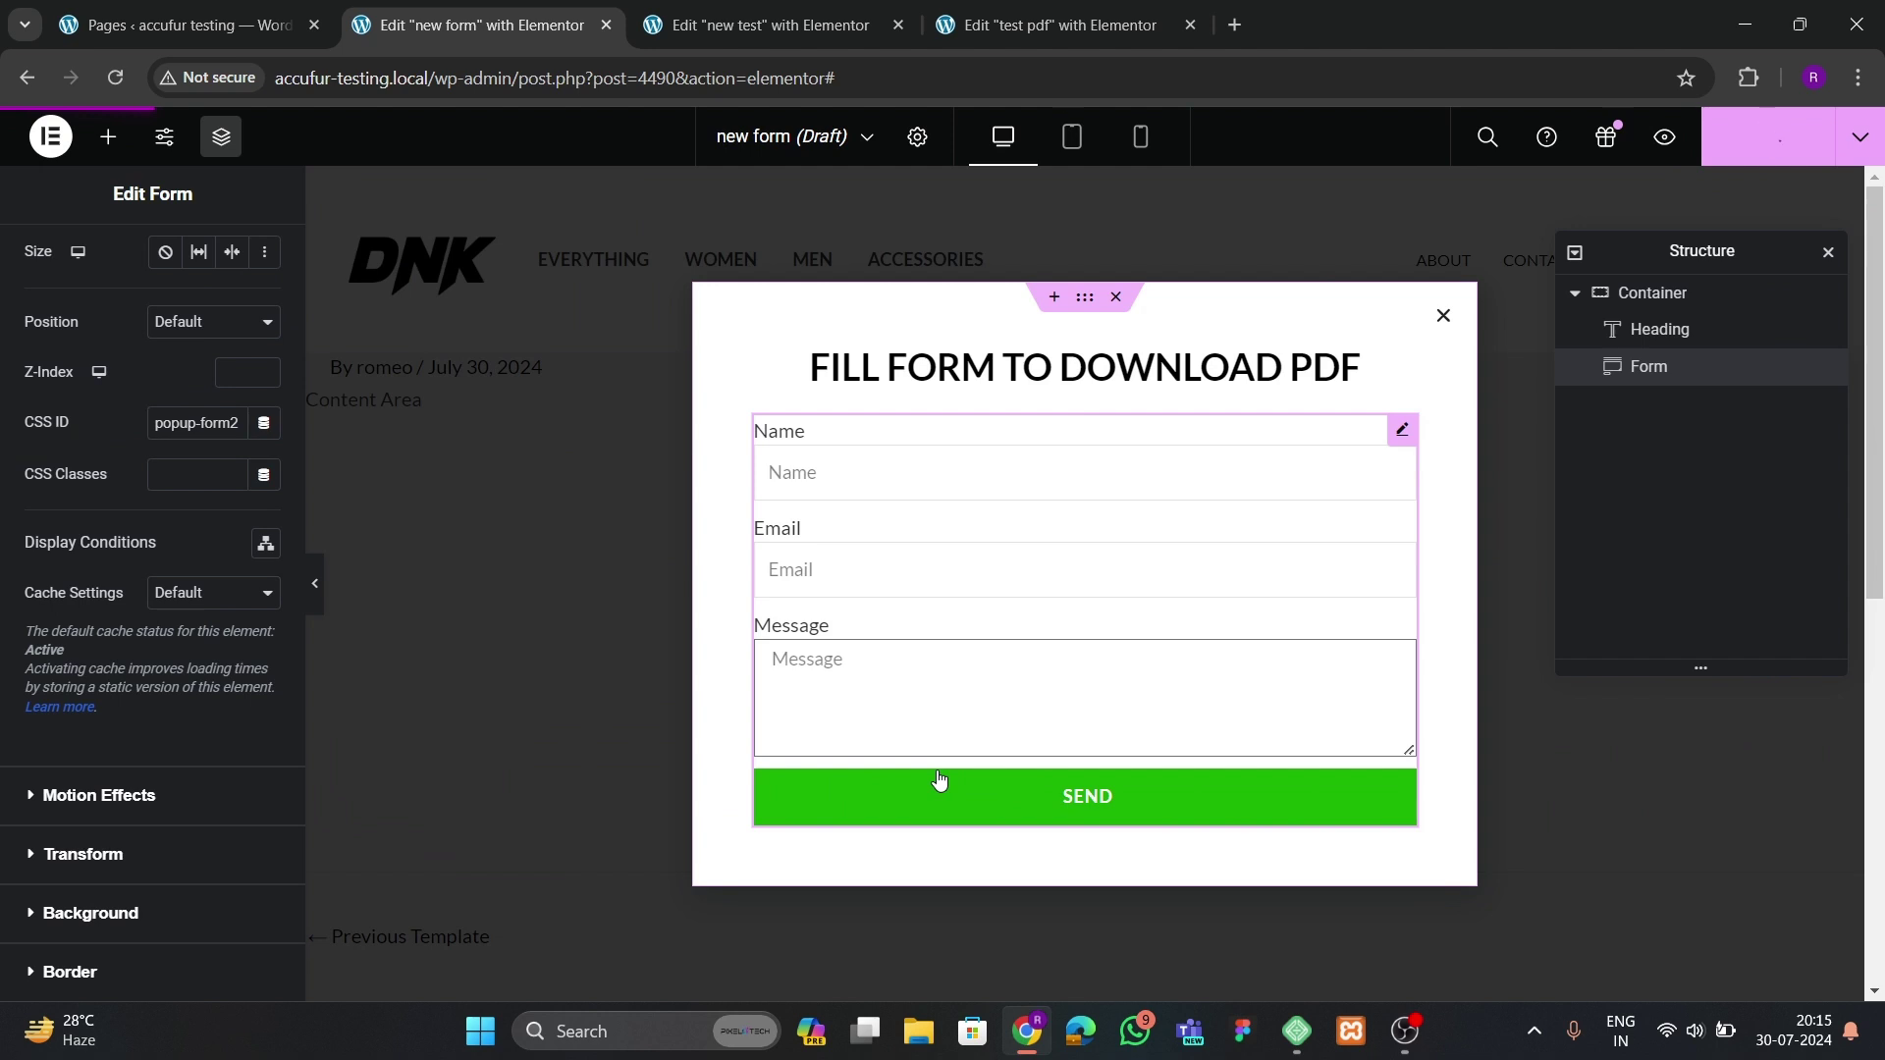
# - Reload the editor of the new test page and close the test pdf editor
pyautogui.click(769, 32)
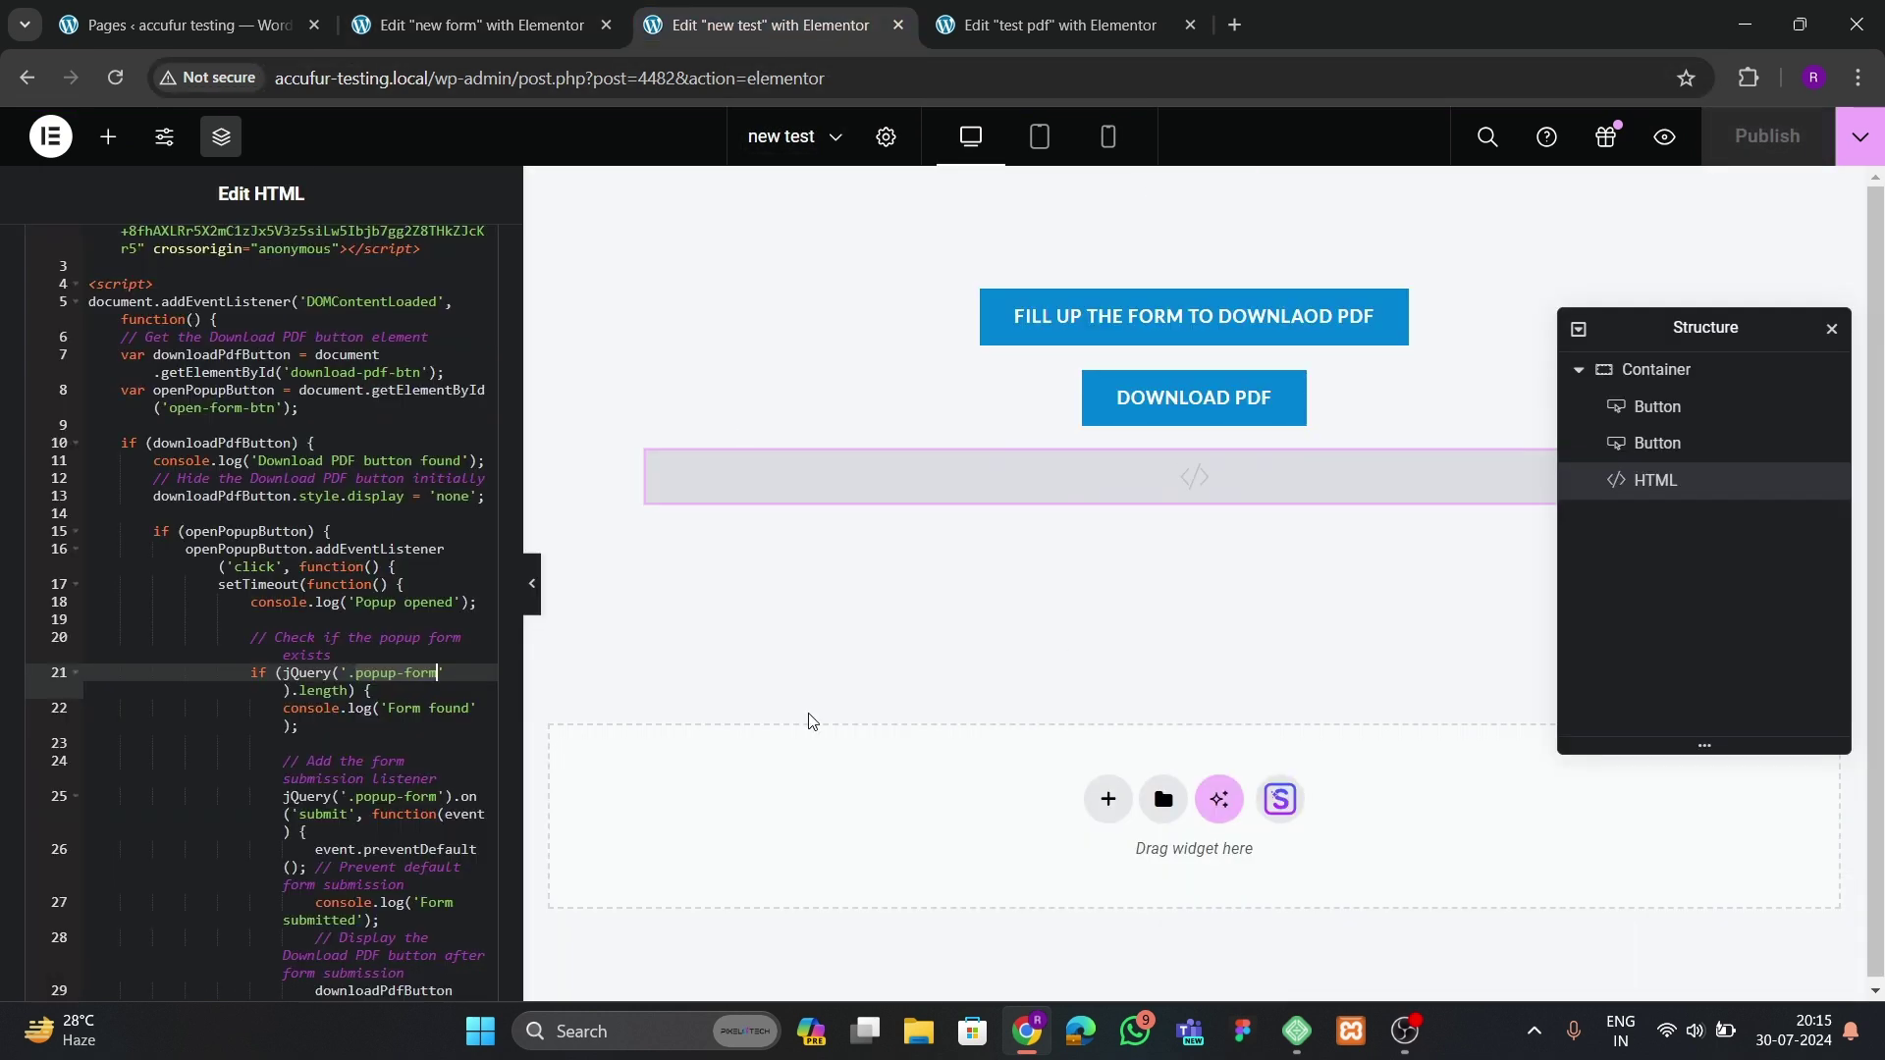
pyautogui.click(114, 79)
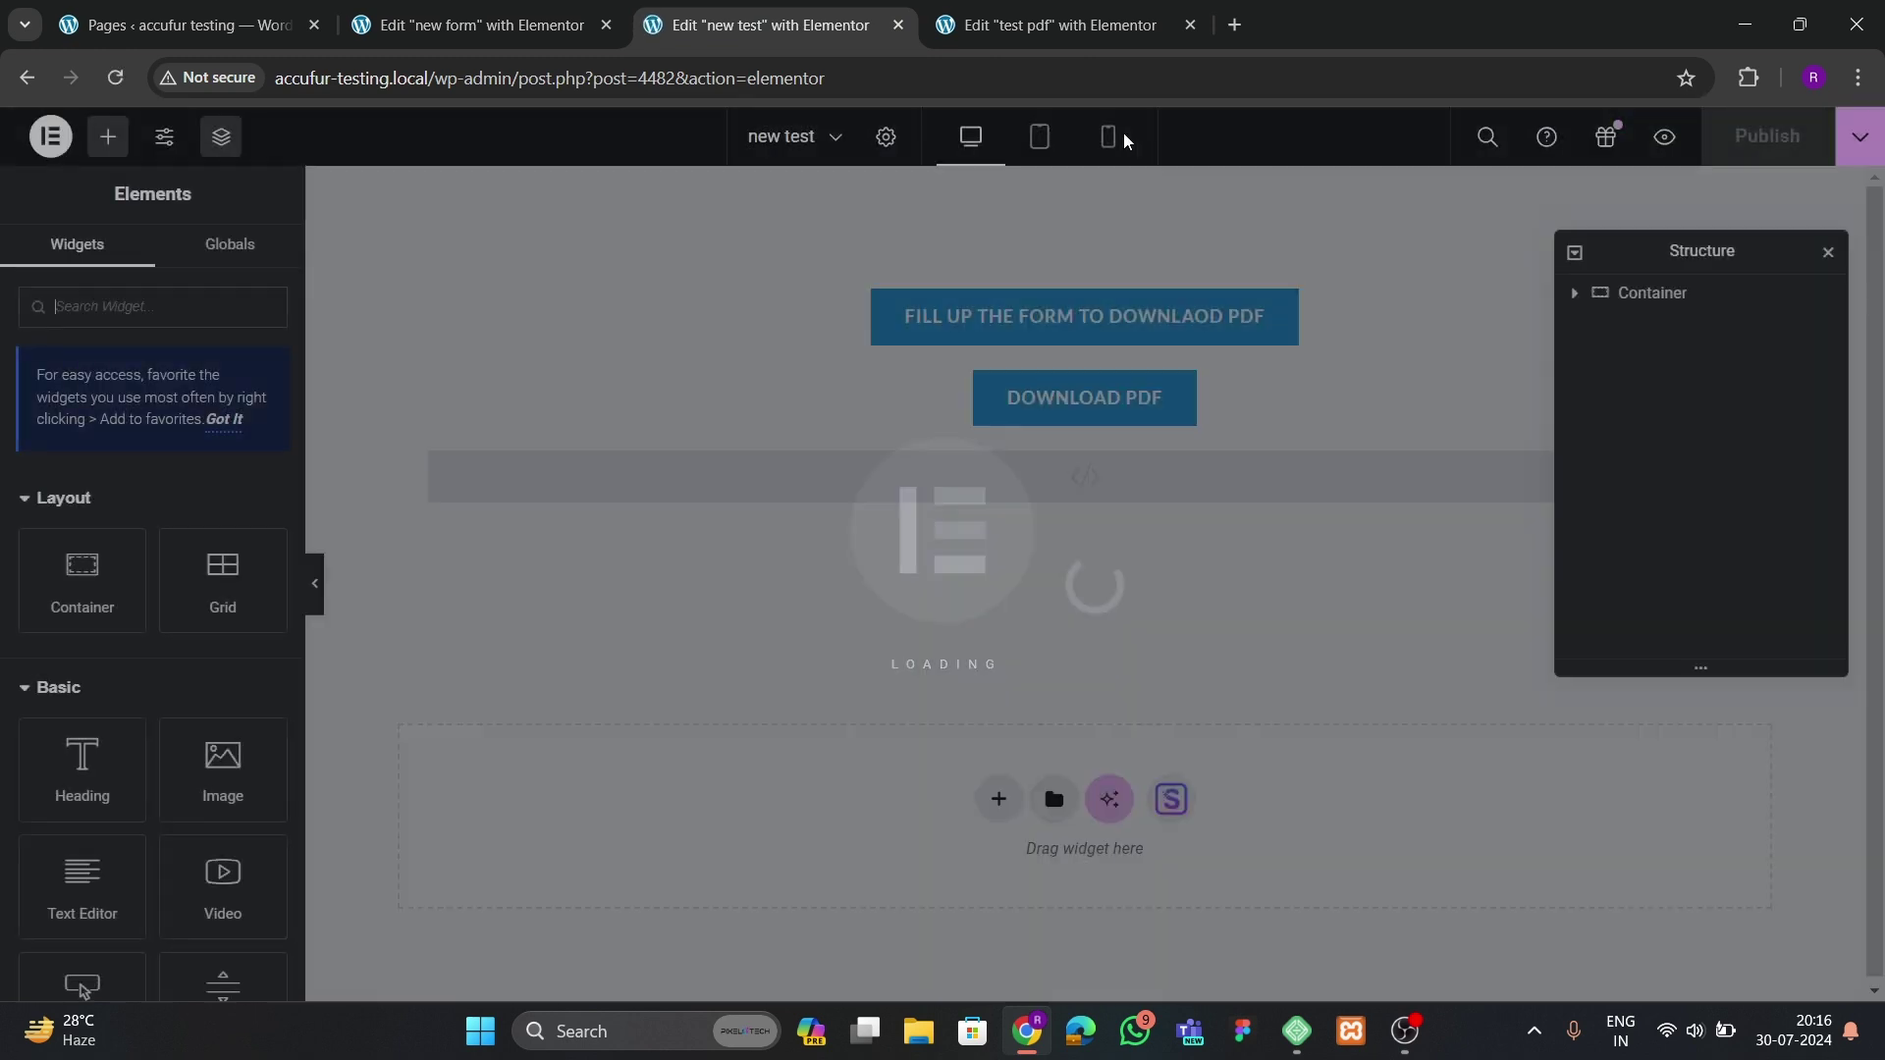
pyautogui.click(1159, 30)
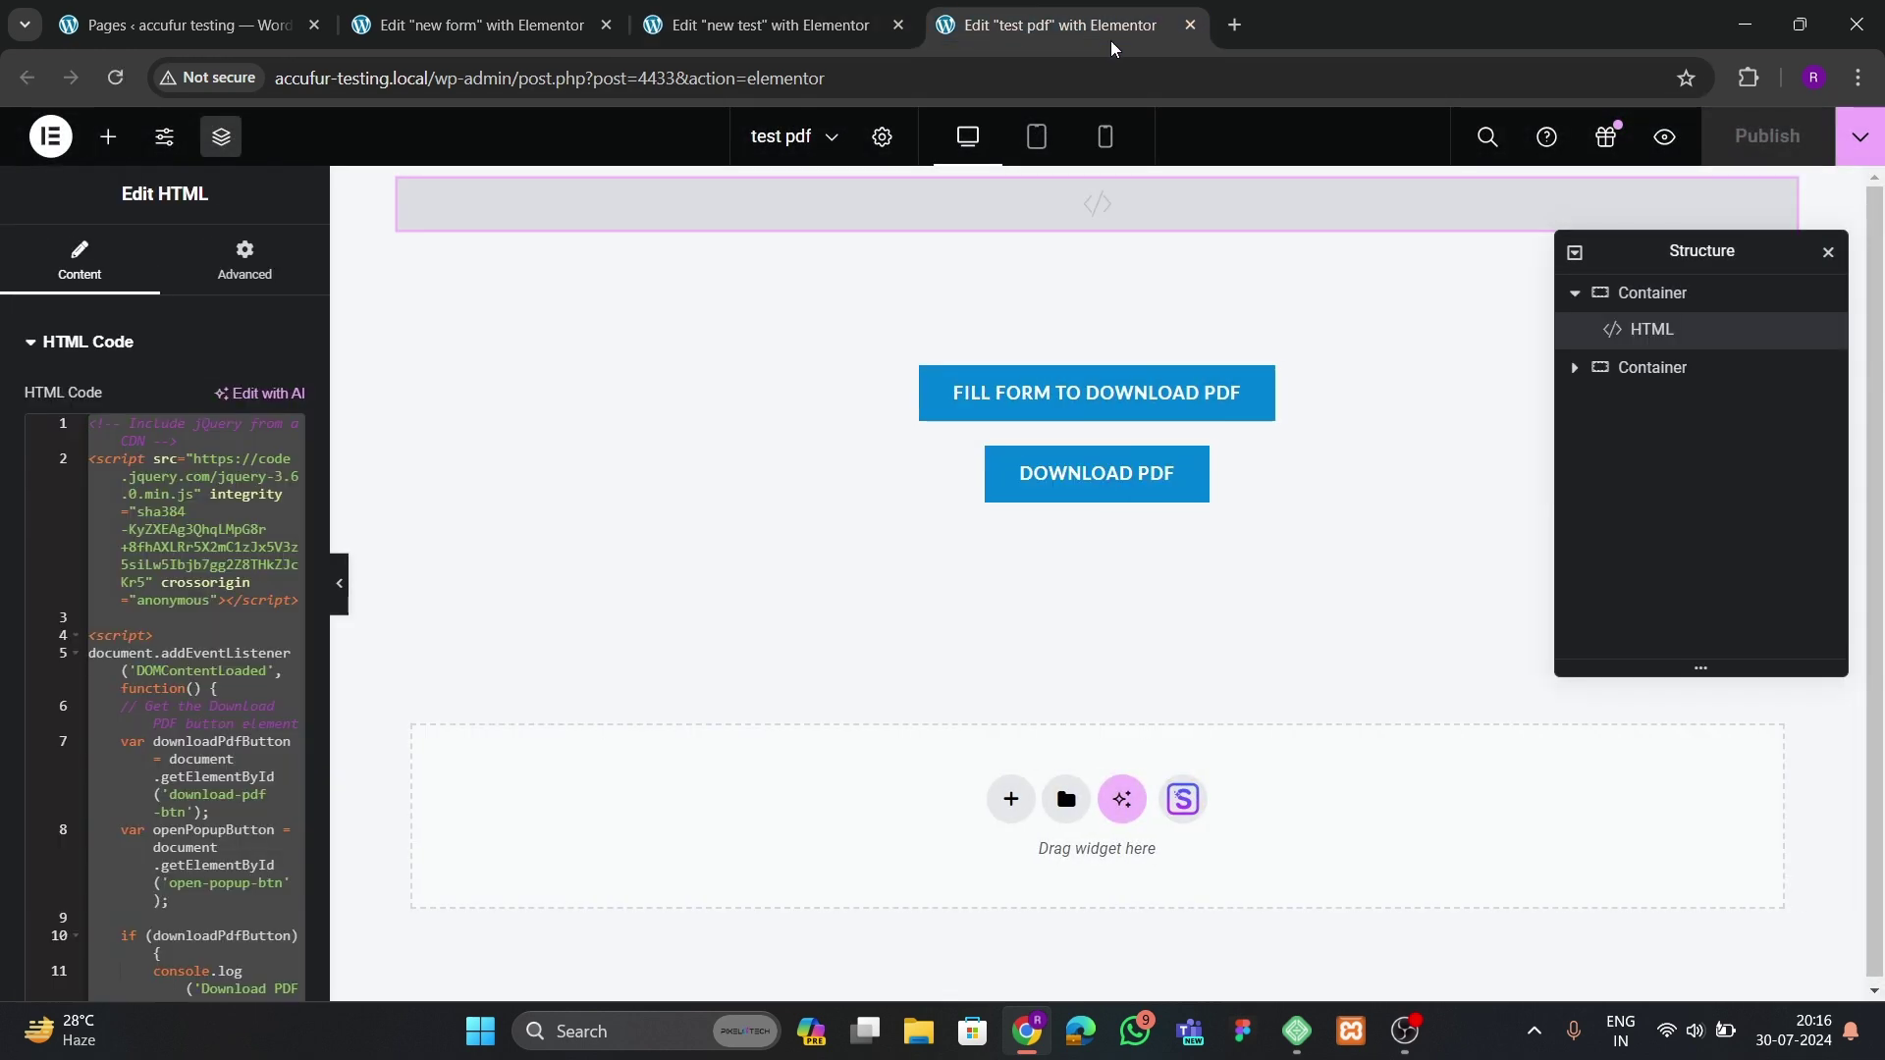
pyautogui.click(1190, 24)
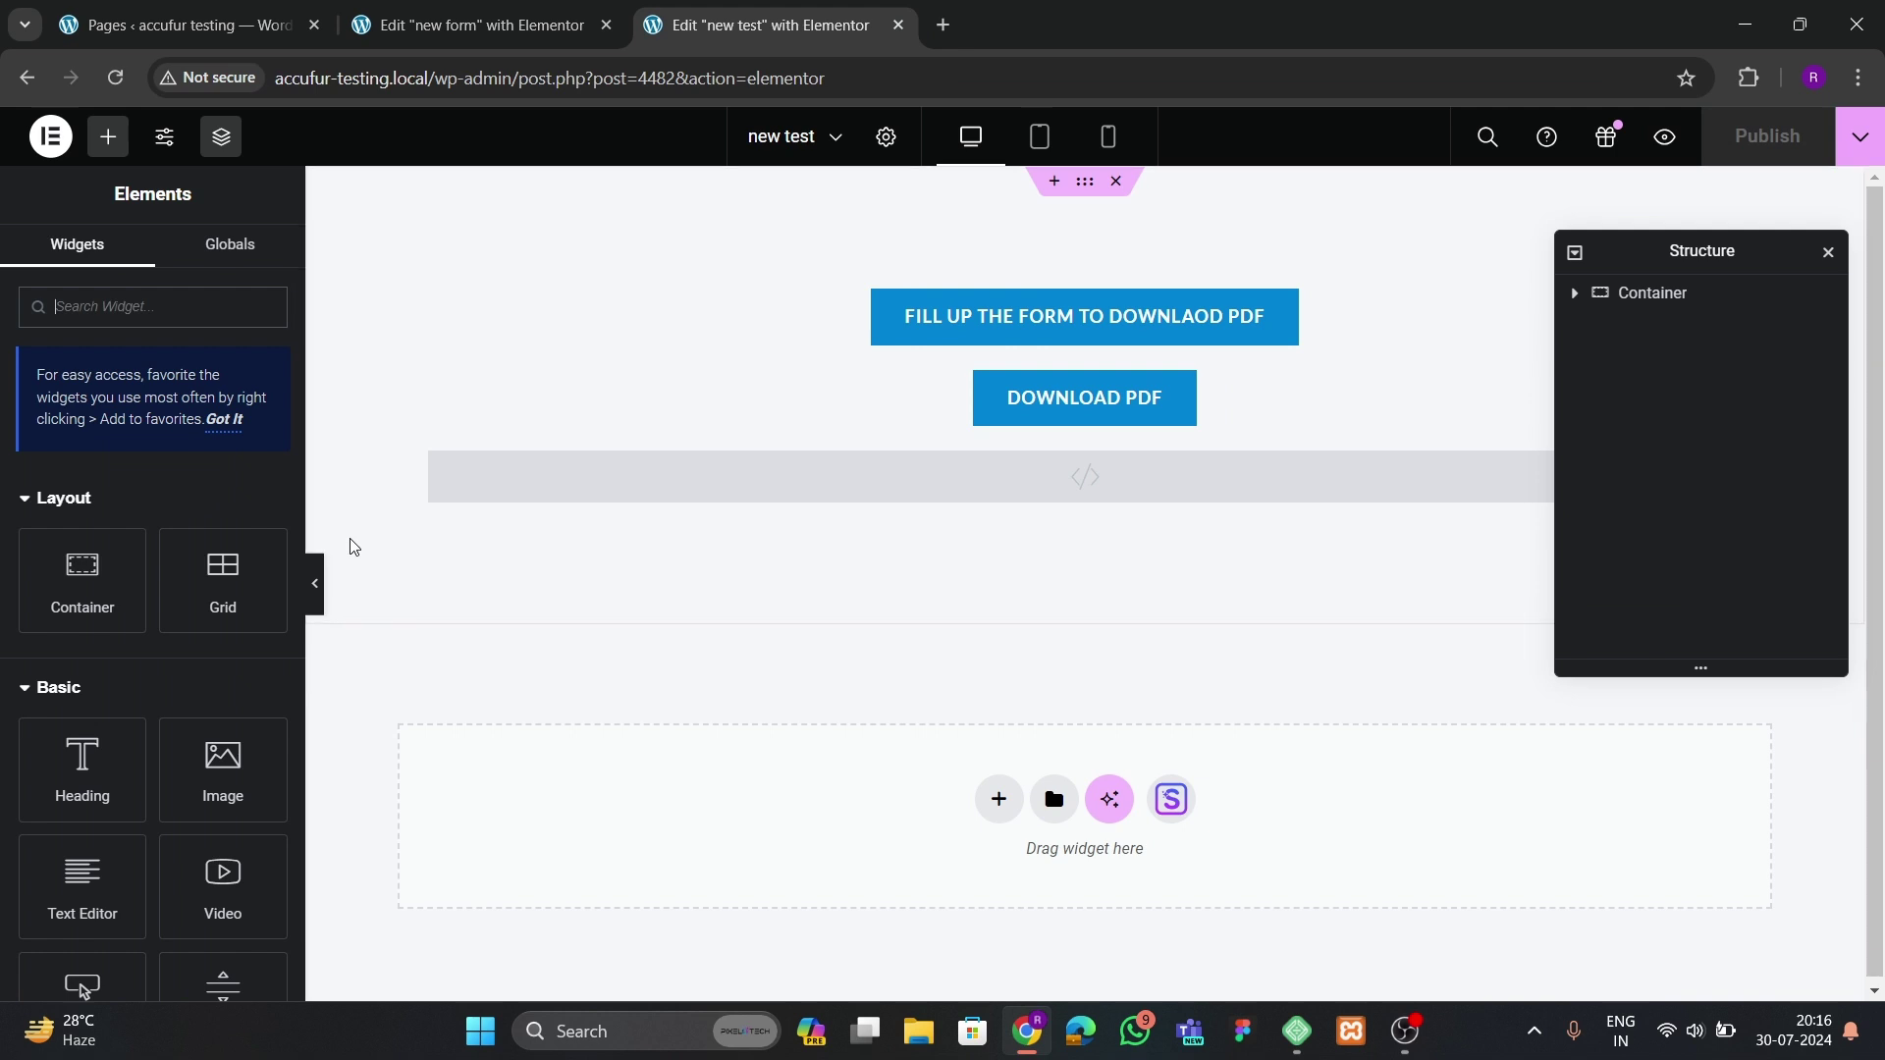
# - Link the form-opening button to the Open Popup action with the new form popup and publish the page
pyautogui.click(841, 491)
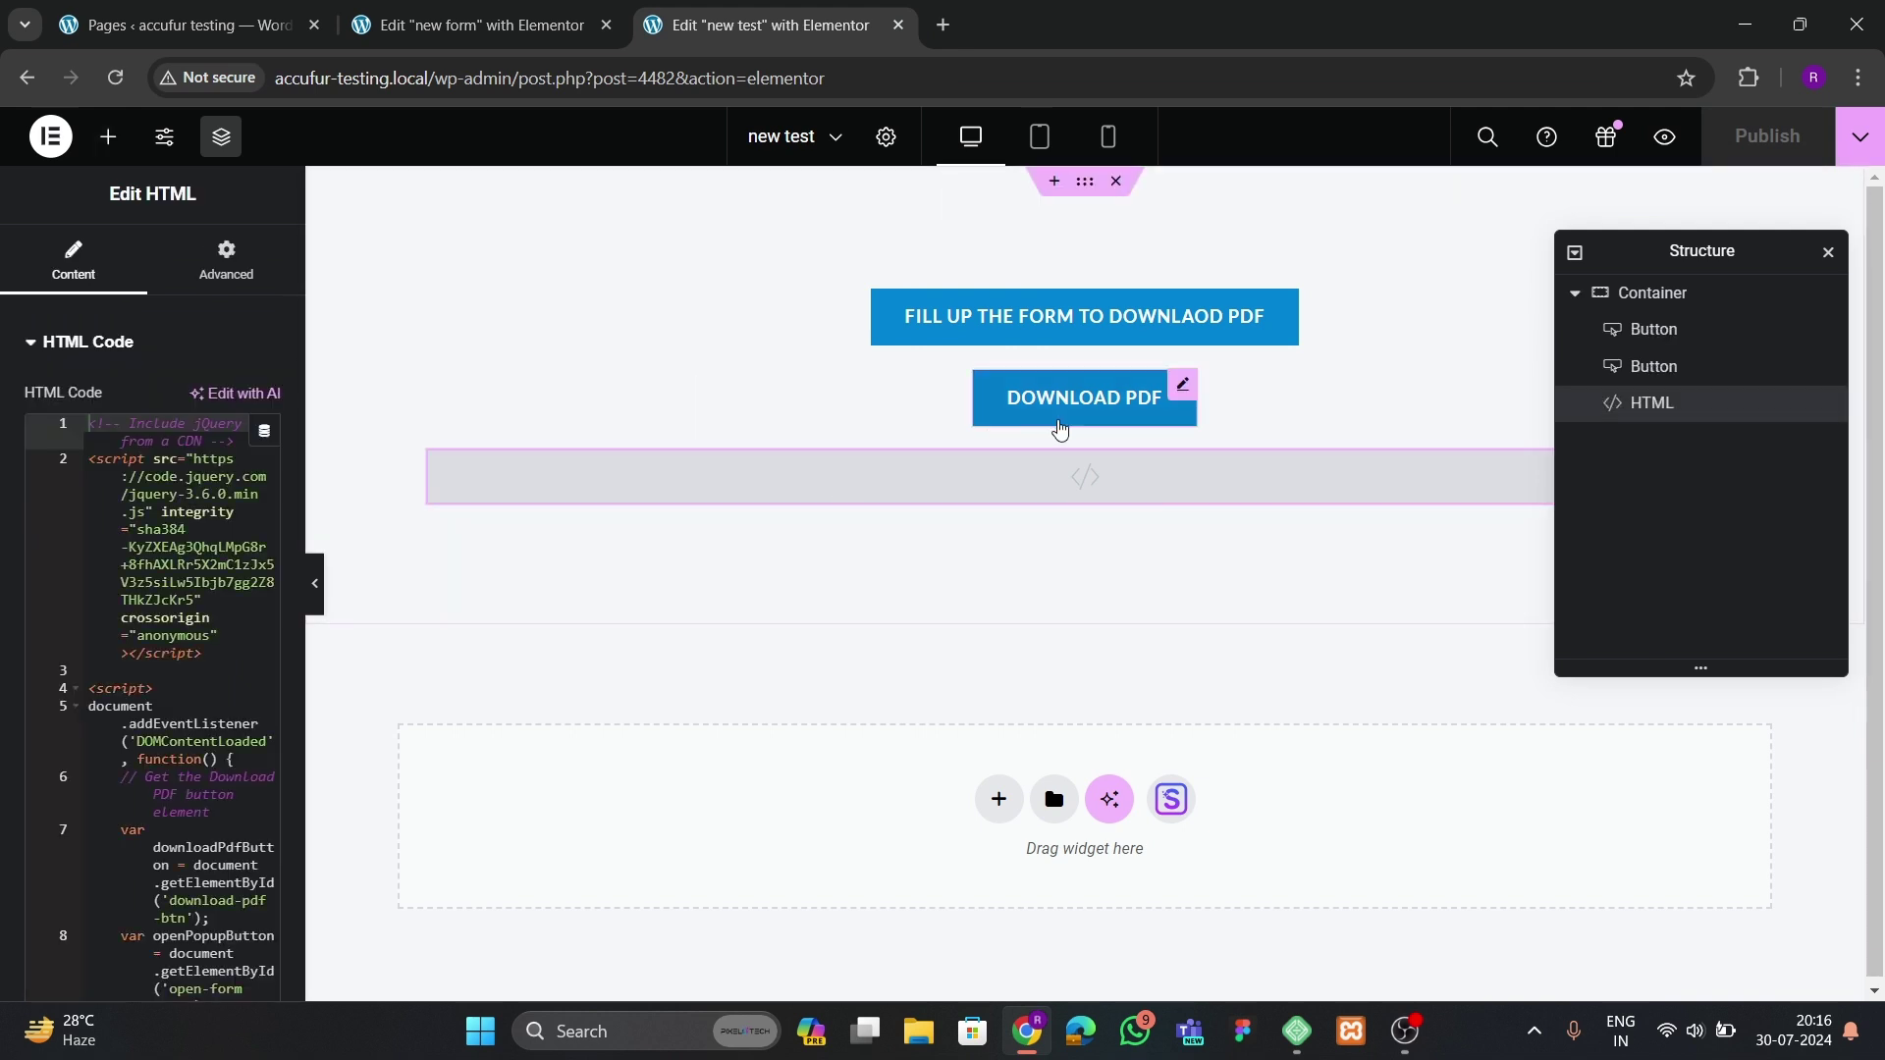
pyautogui.click(1096, 337)
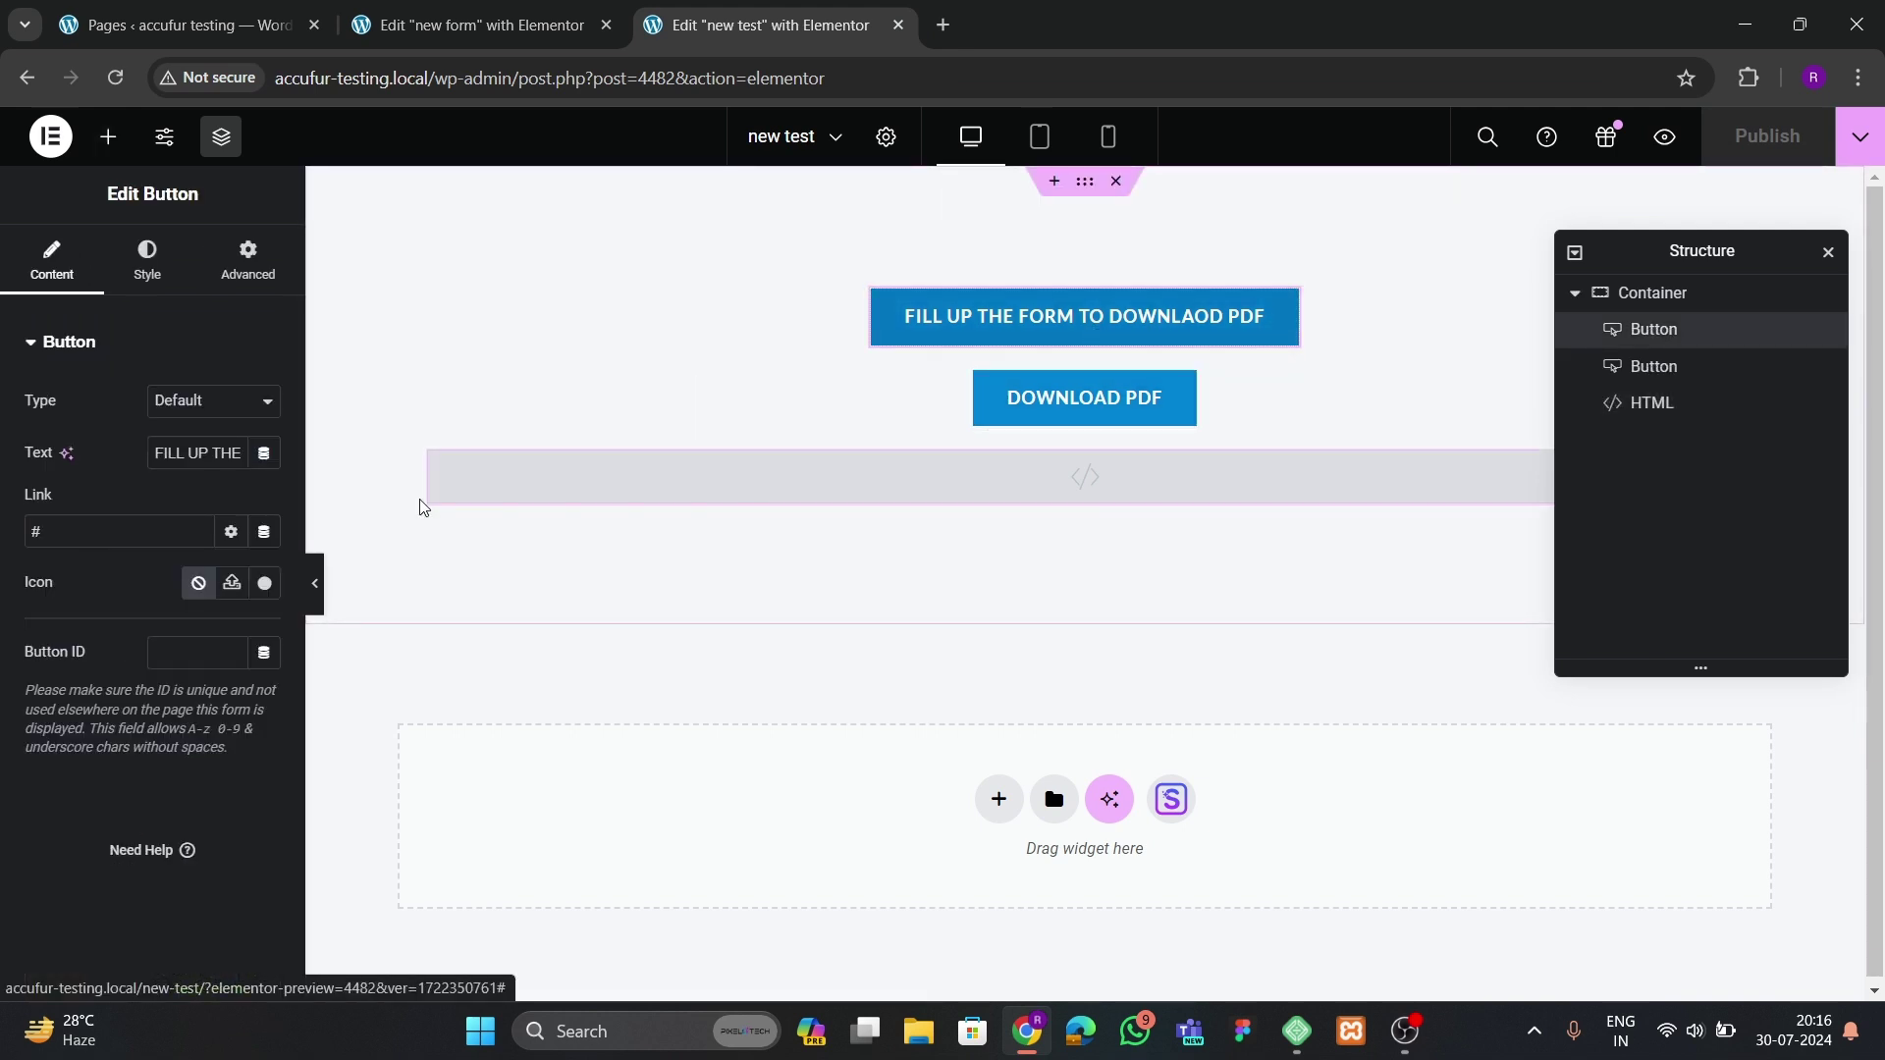
pyautogui.click(265, 535)
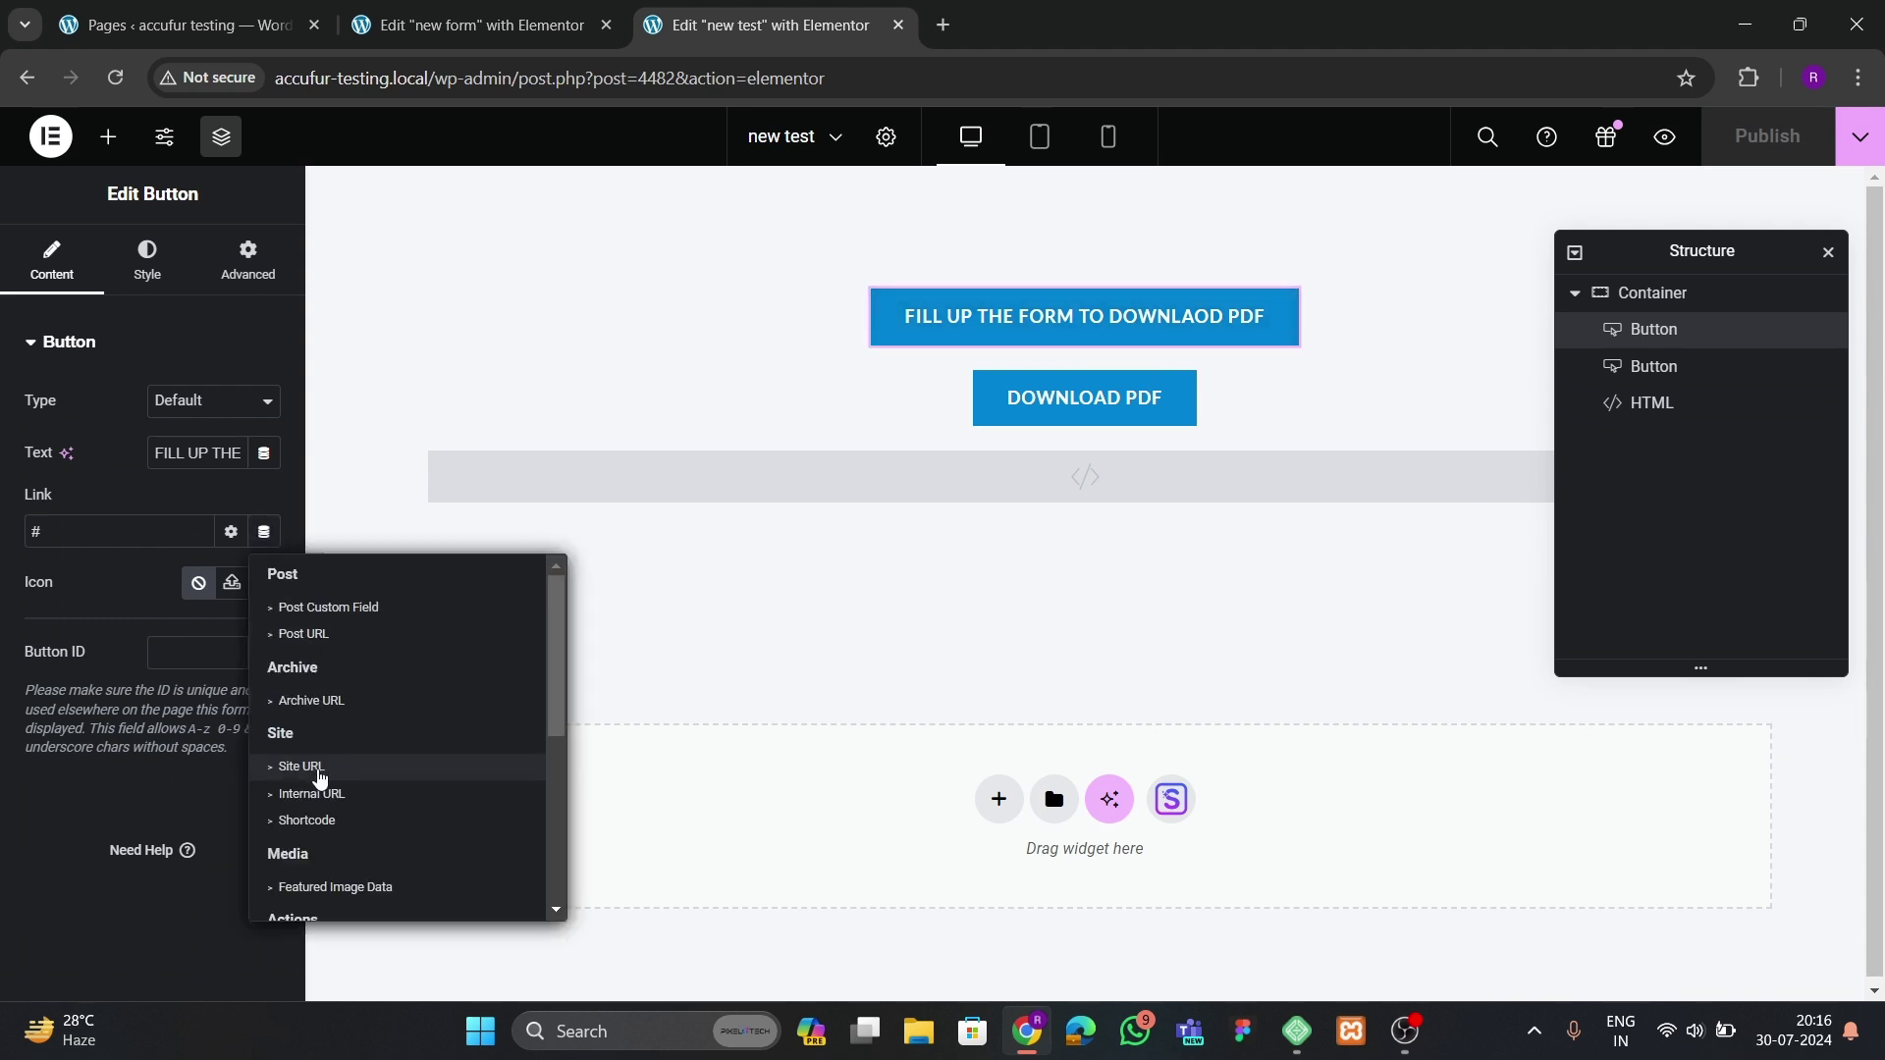
pyautogui.scroll(-1, 316, 771)
pyautogui.click(298, 832)
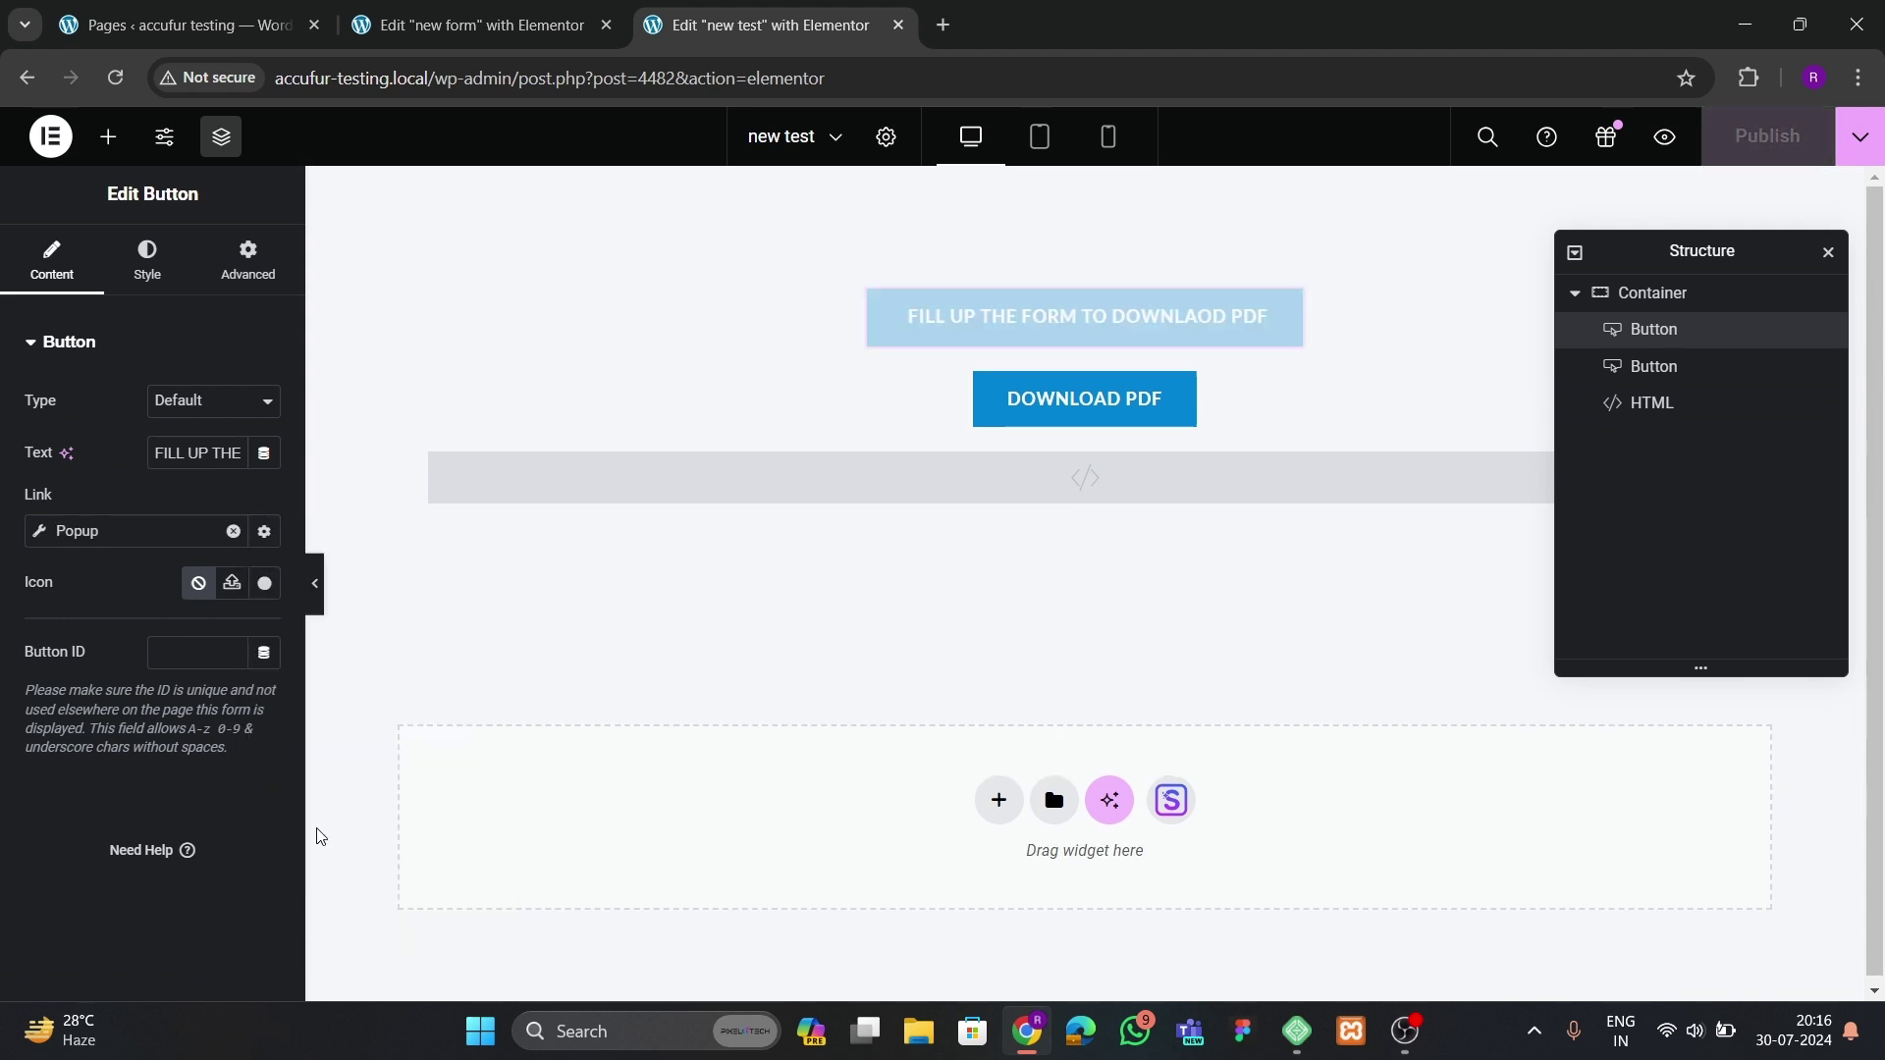
pyautogui.click(34, 535)
pyautogui.click(171, 738)
pyautogui.write('new form')
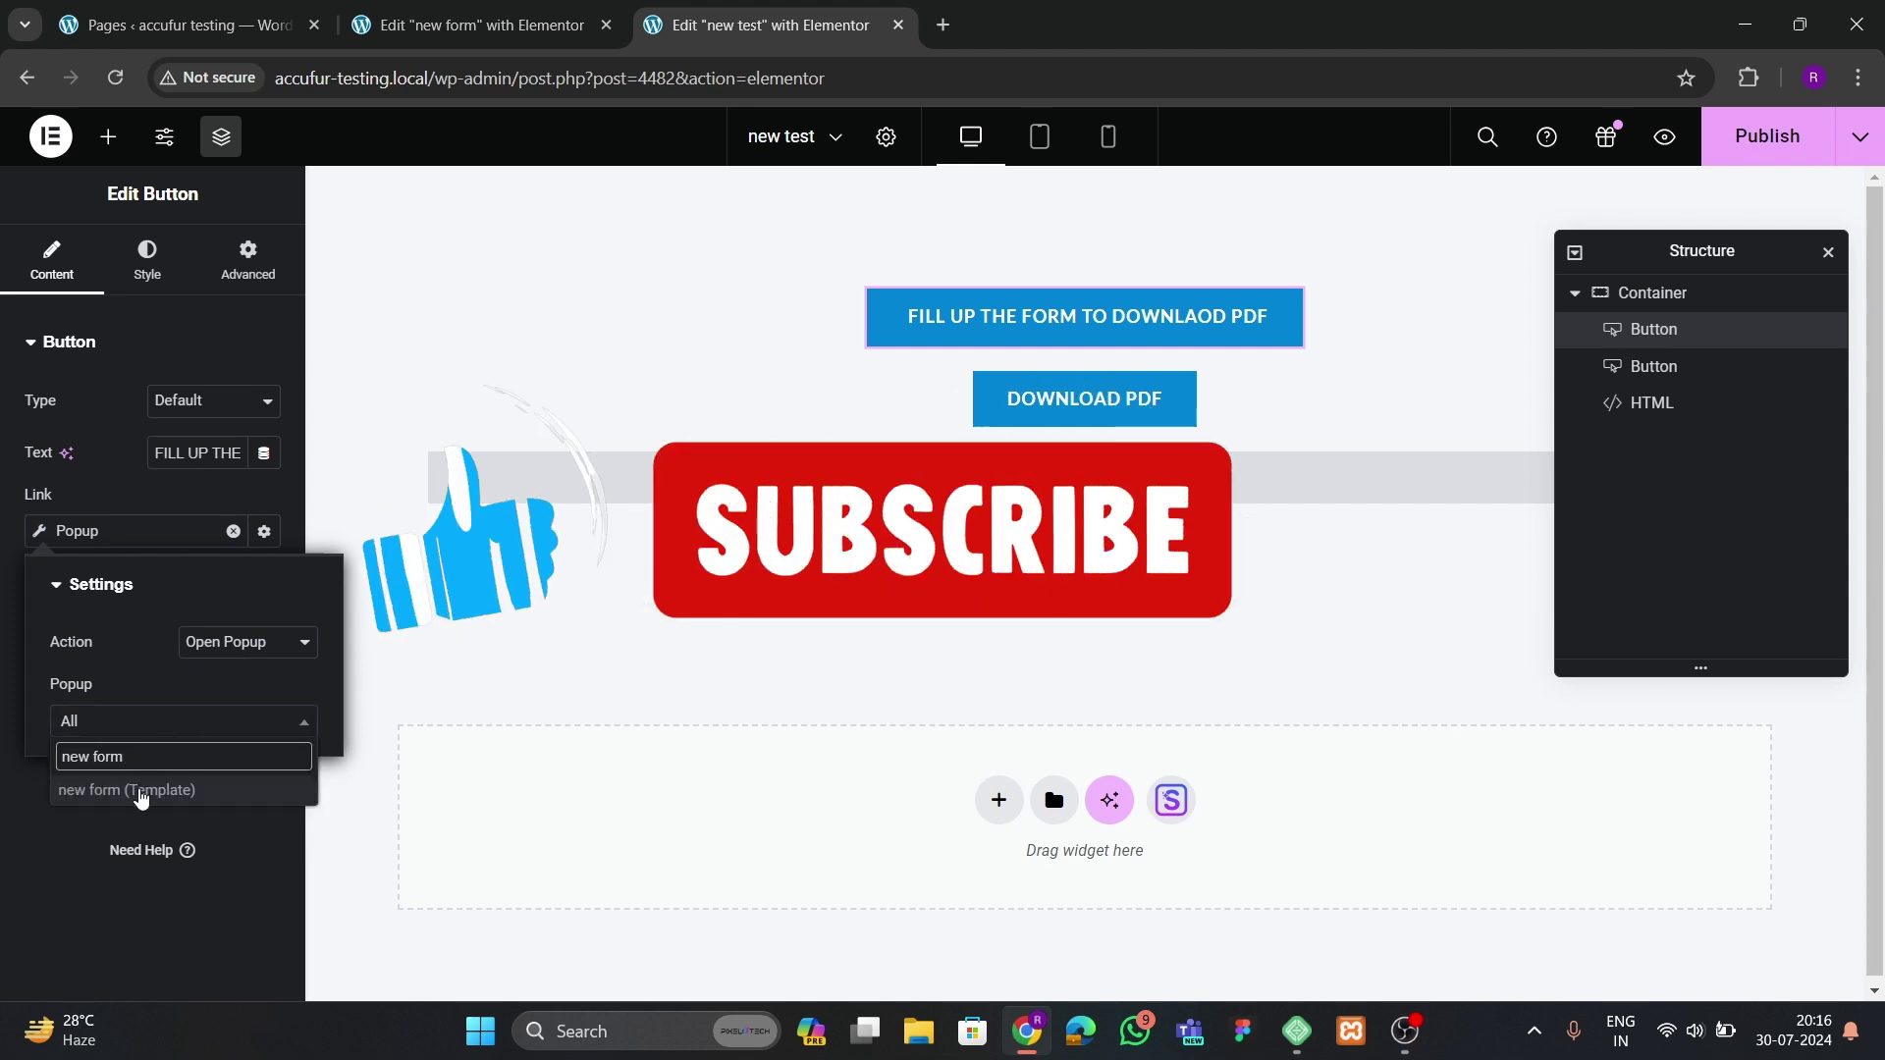
pyautogui.click(138, 791)
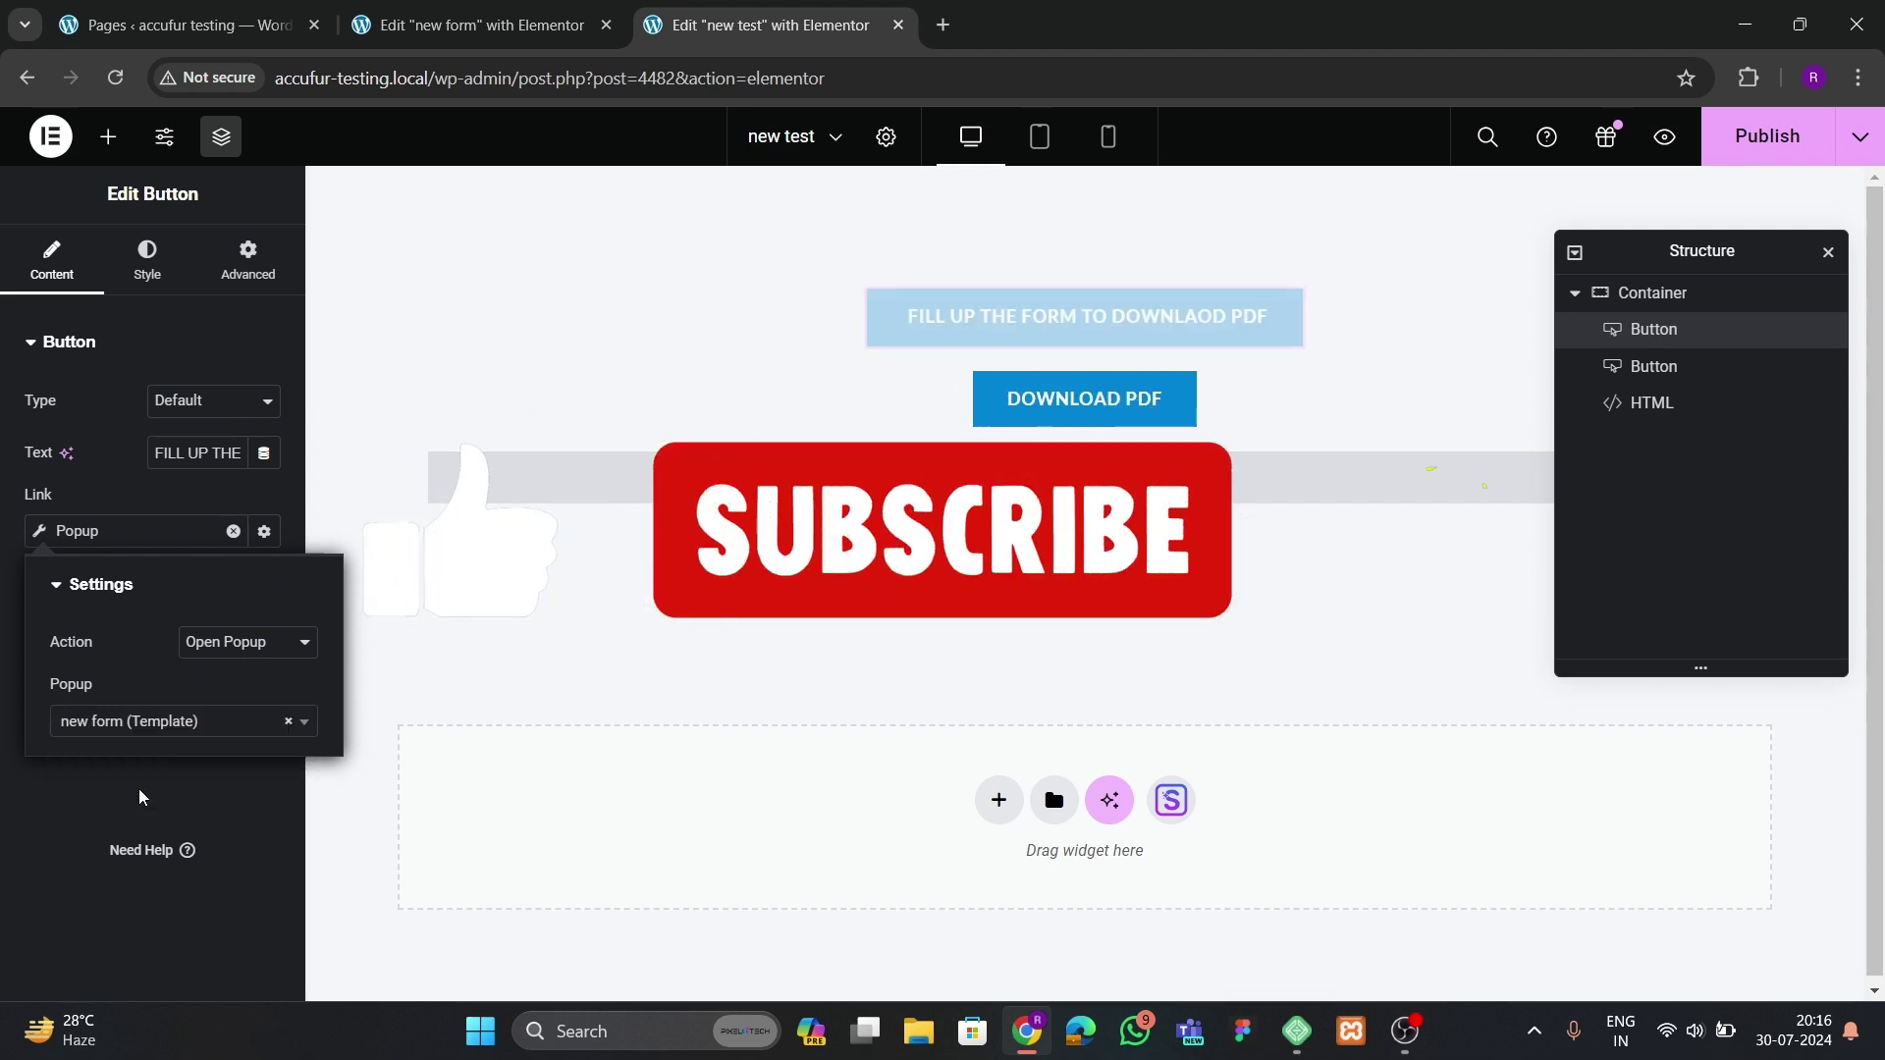
pyautogui.click(63, 790)
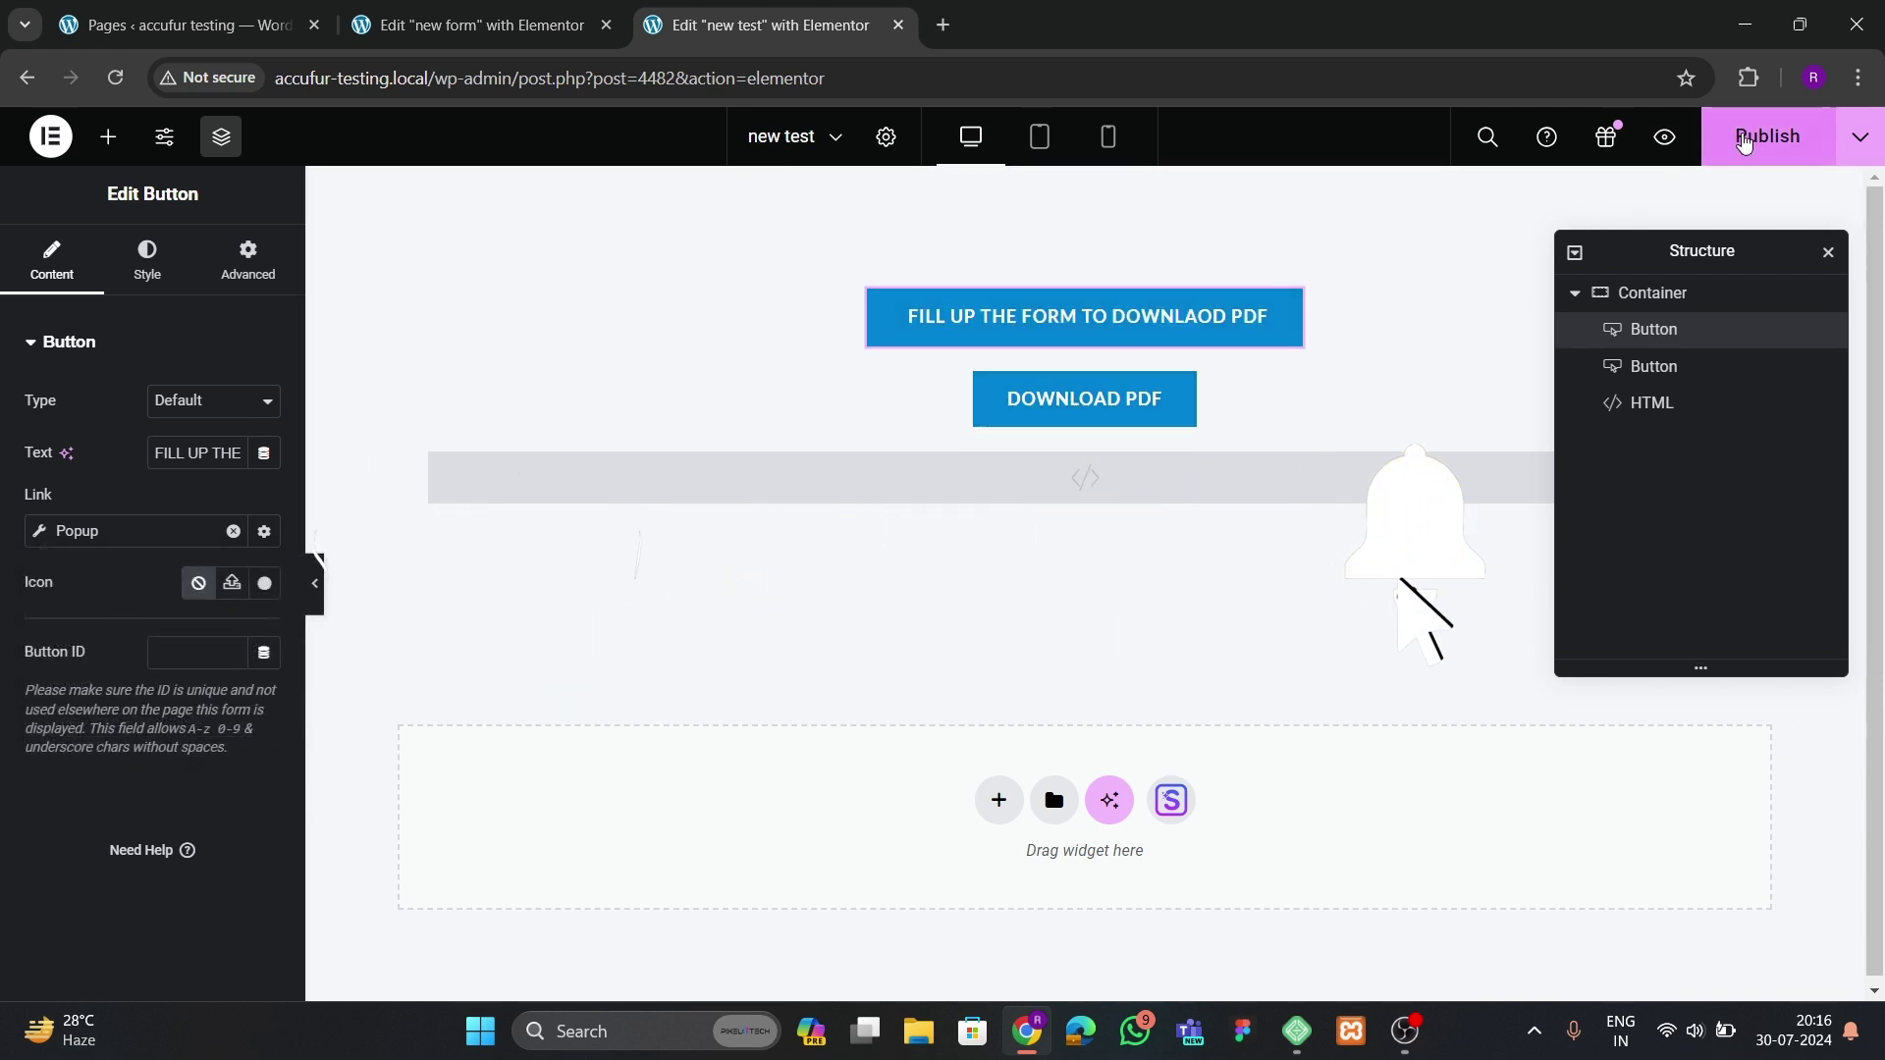
pyautogui.click(1767, 136)
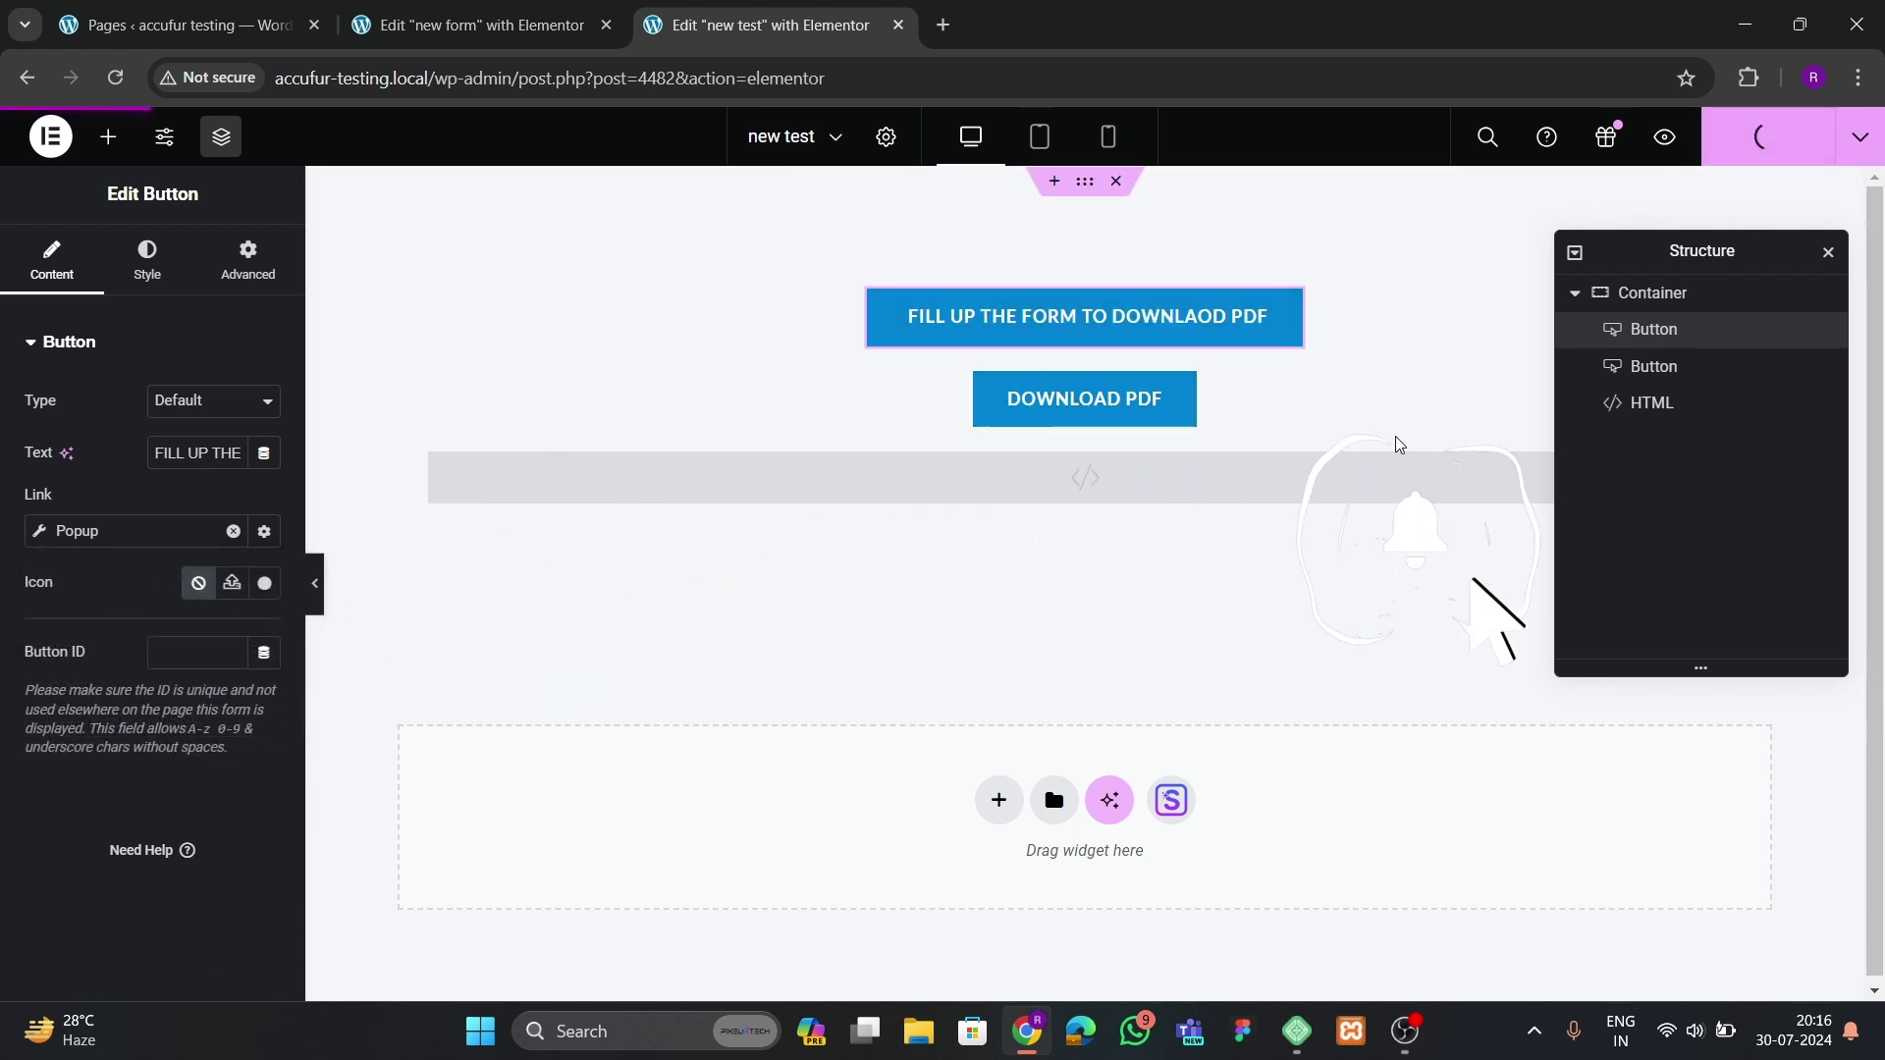
# - Change both .popup-form selectors in the HTML widget's script to .popup-form2 and publish the page
pyautogui.click(1196, 490)
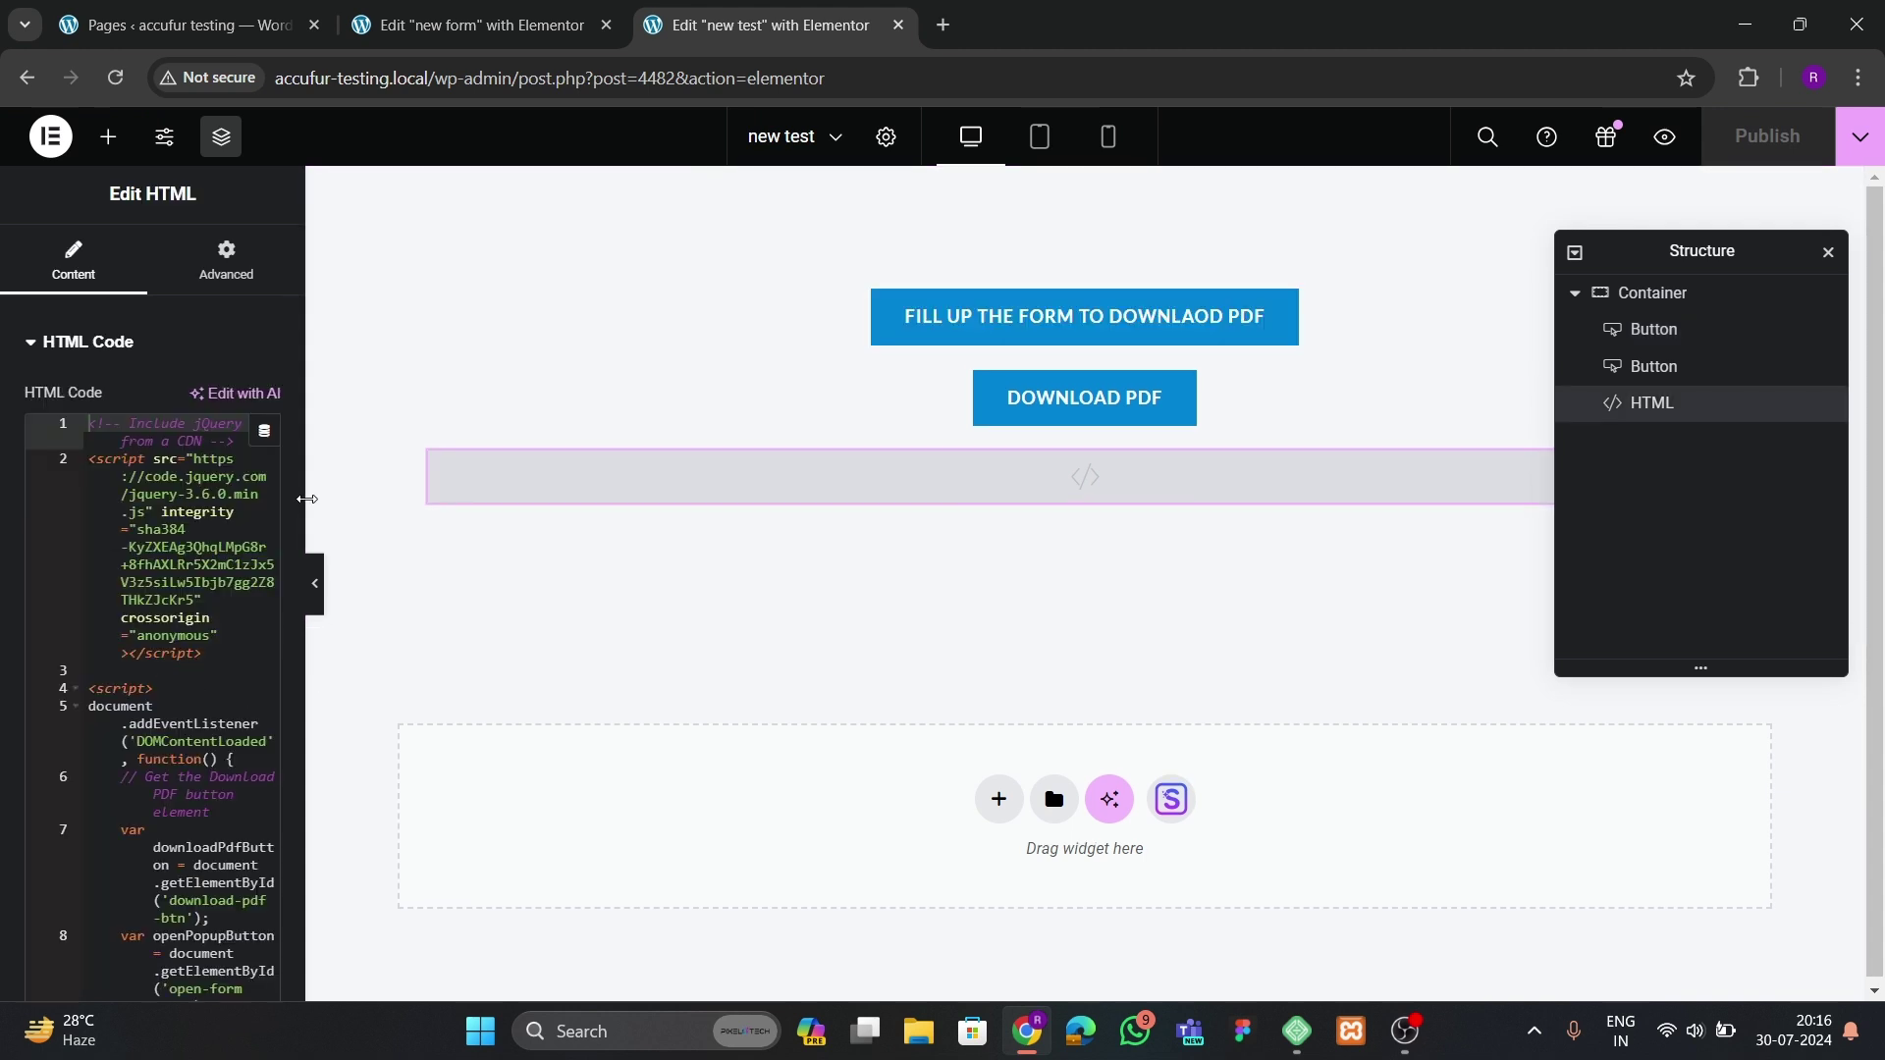
pyautogui.moveTo(306, 483); pyautogui.dragTo(407, 485)
pyautogui.scroll(-5, 247, 669)
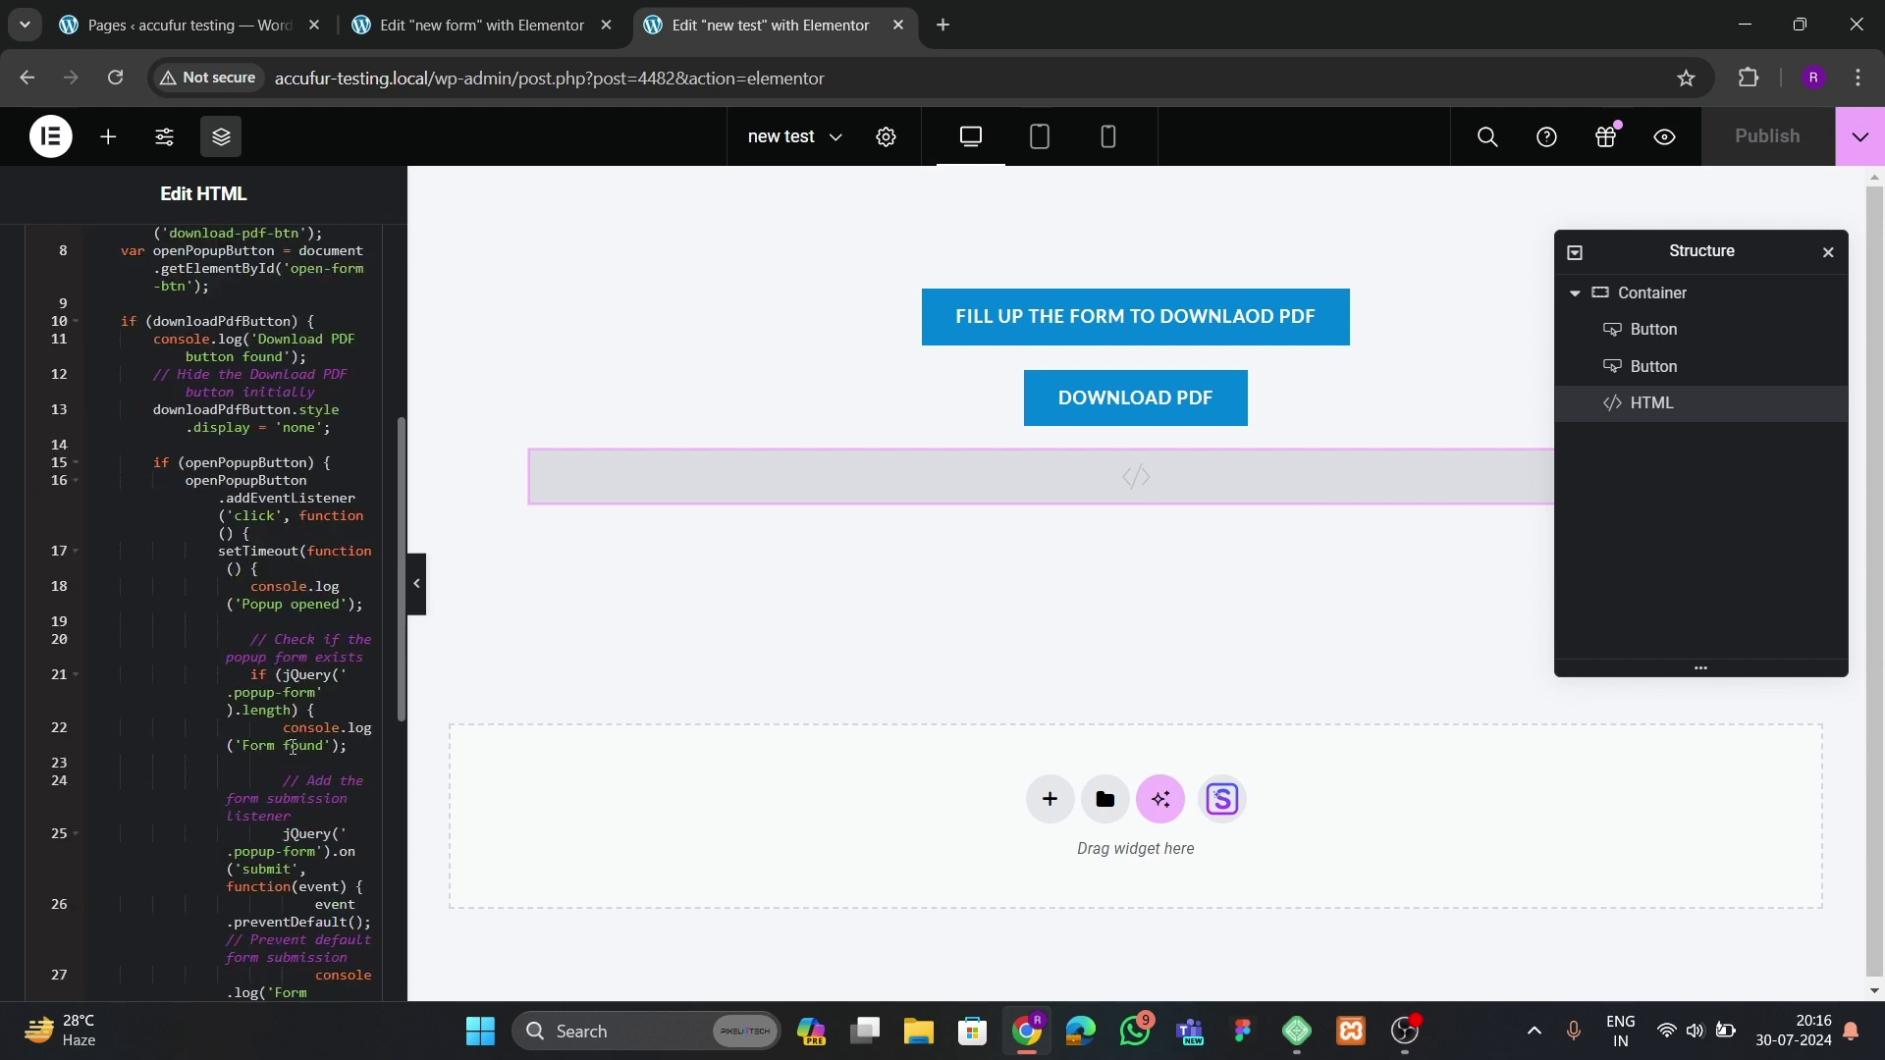
pyautogui.moveTo(406, 520); pyautogui.dragTo(538, 520)
pyautogui.scroll(1, 410, 574)
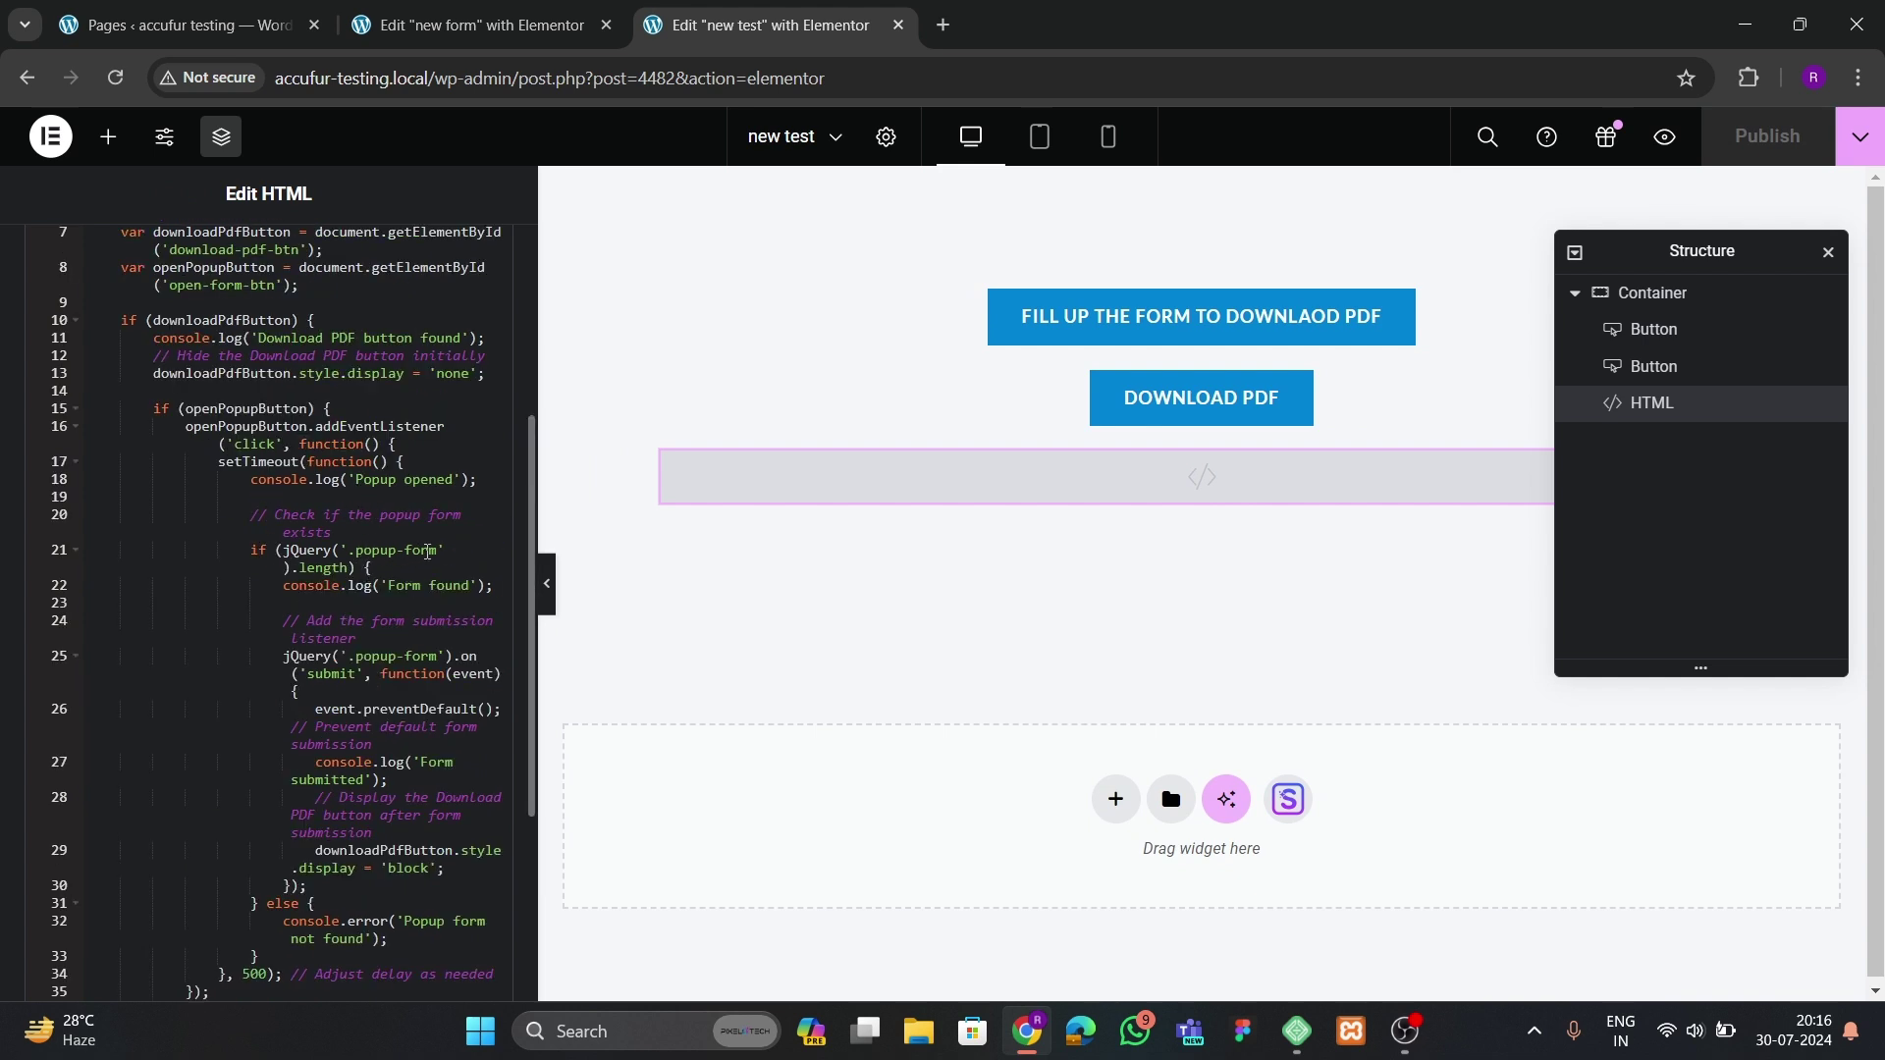
pyautogui.click(433, 552)
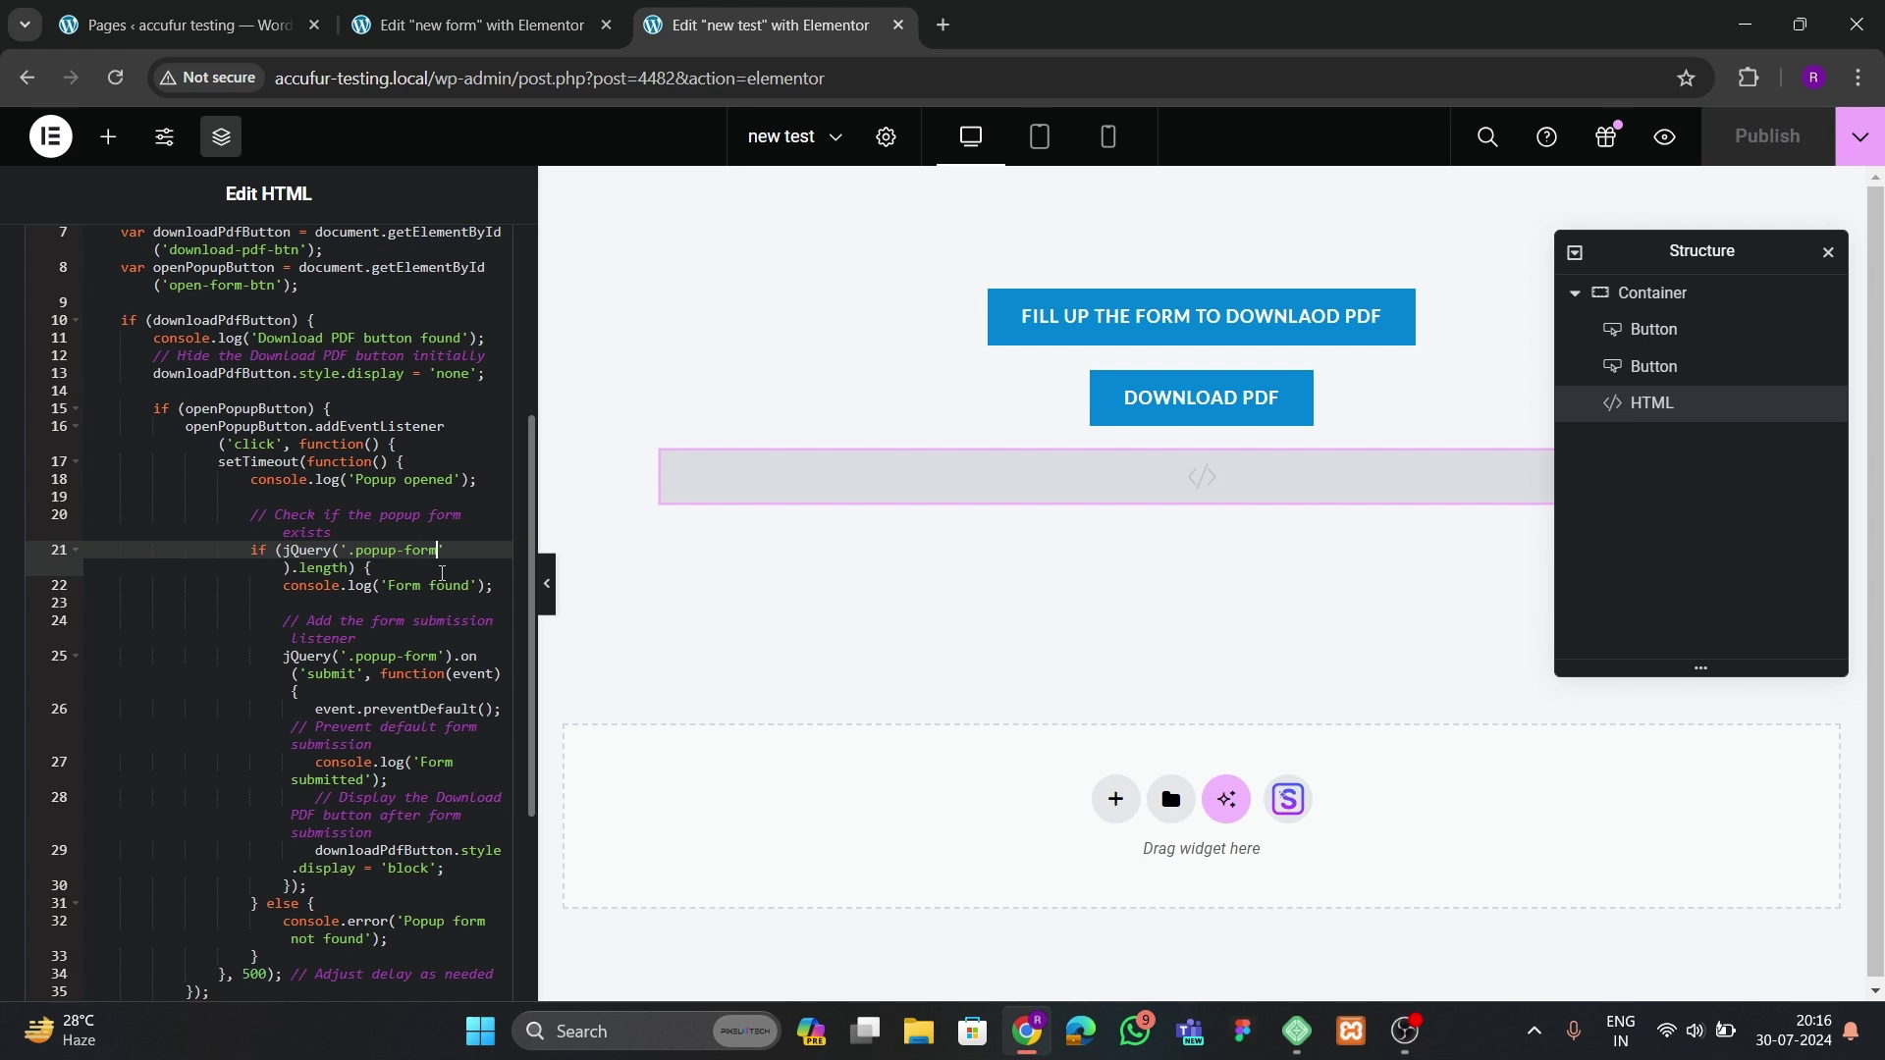
pyautogui.write('2')
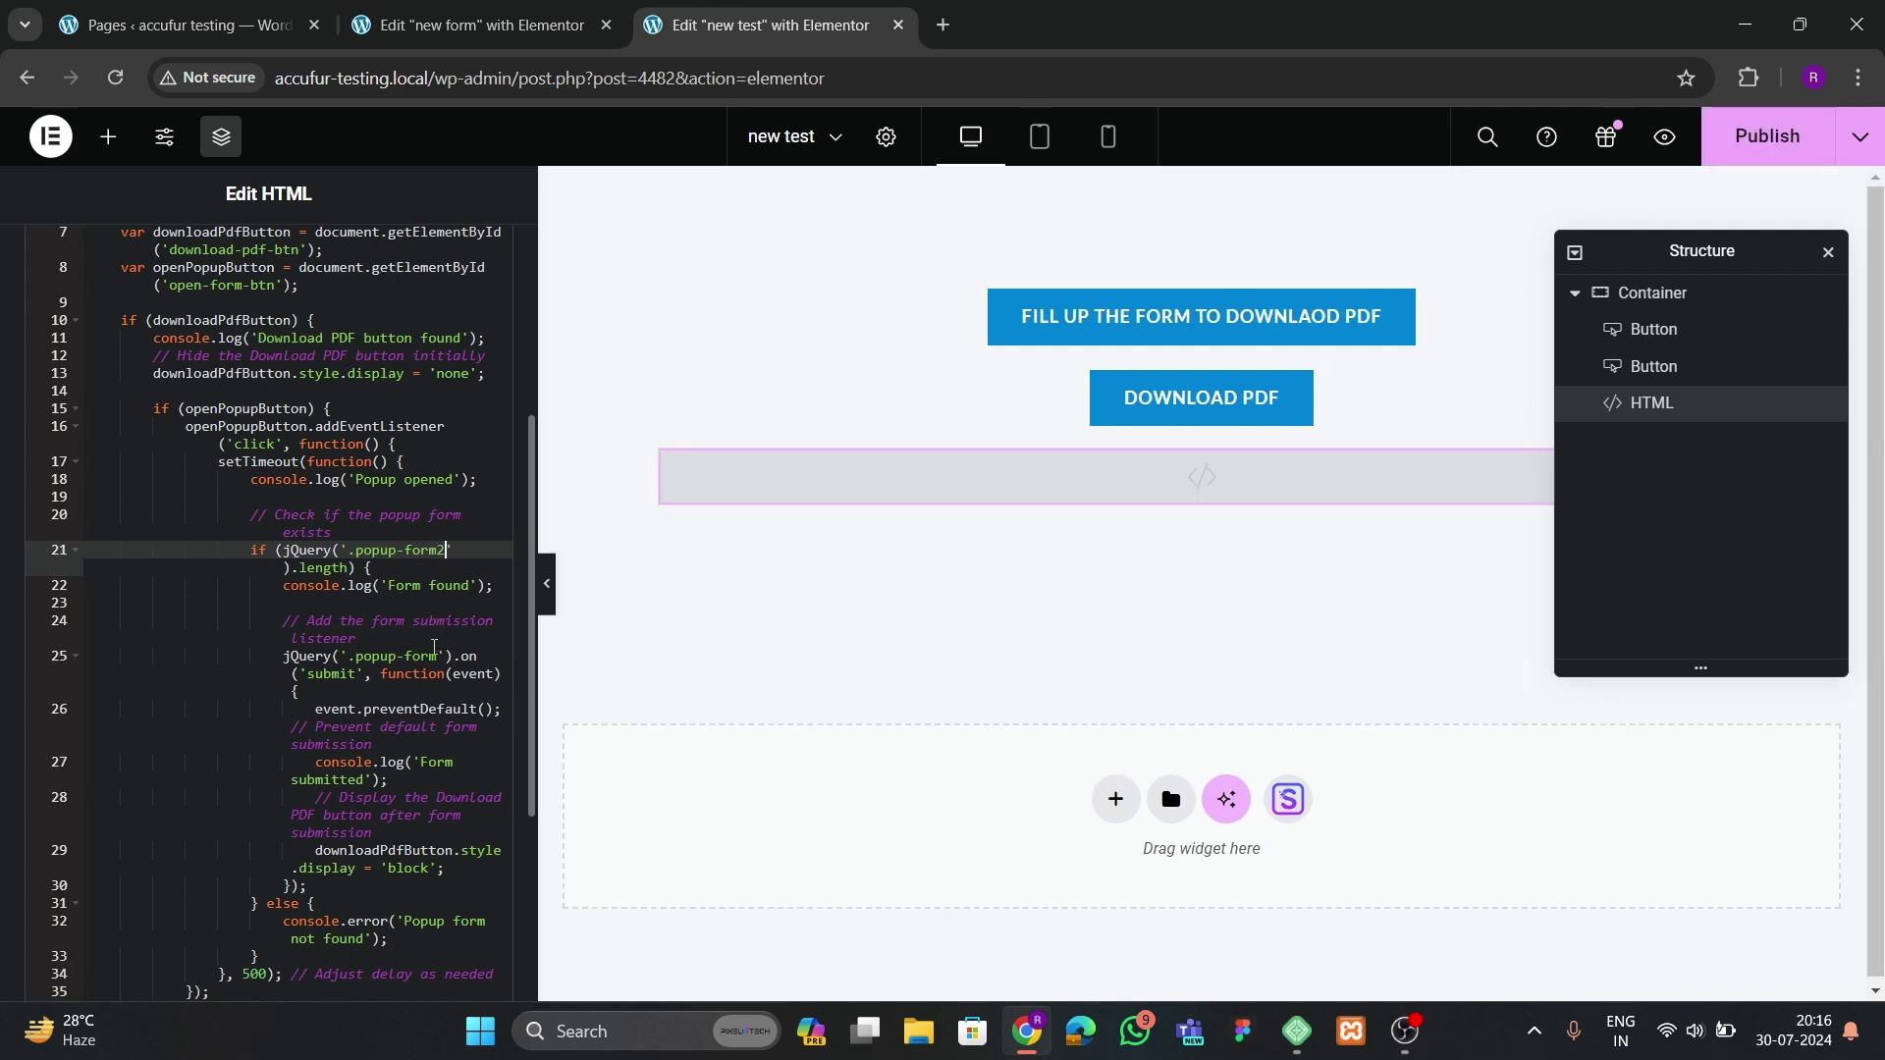
pyautogui.click(443, 656)
pyautogui.write('2')
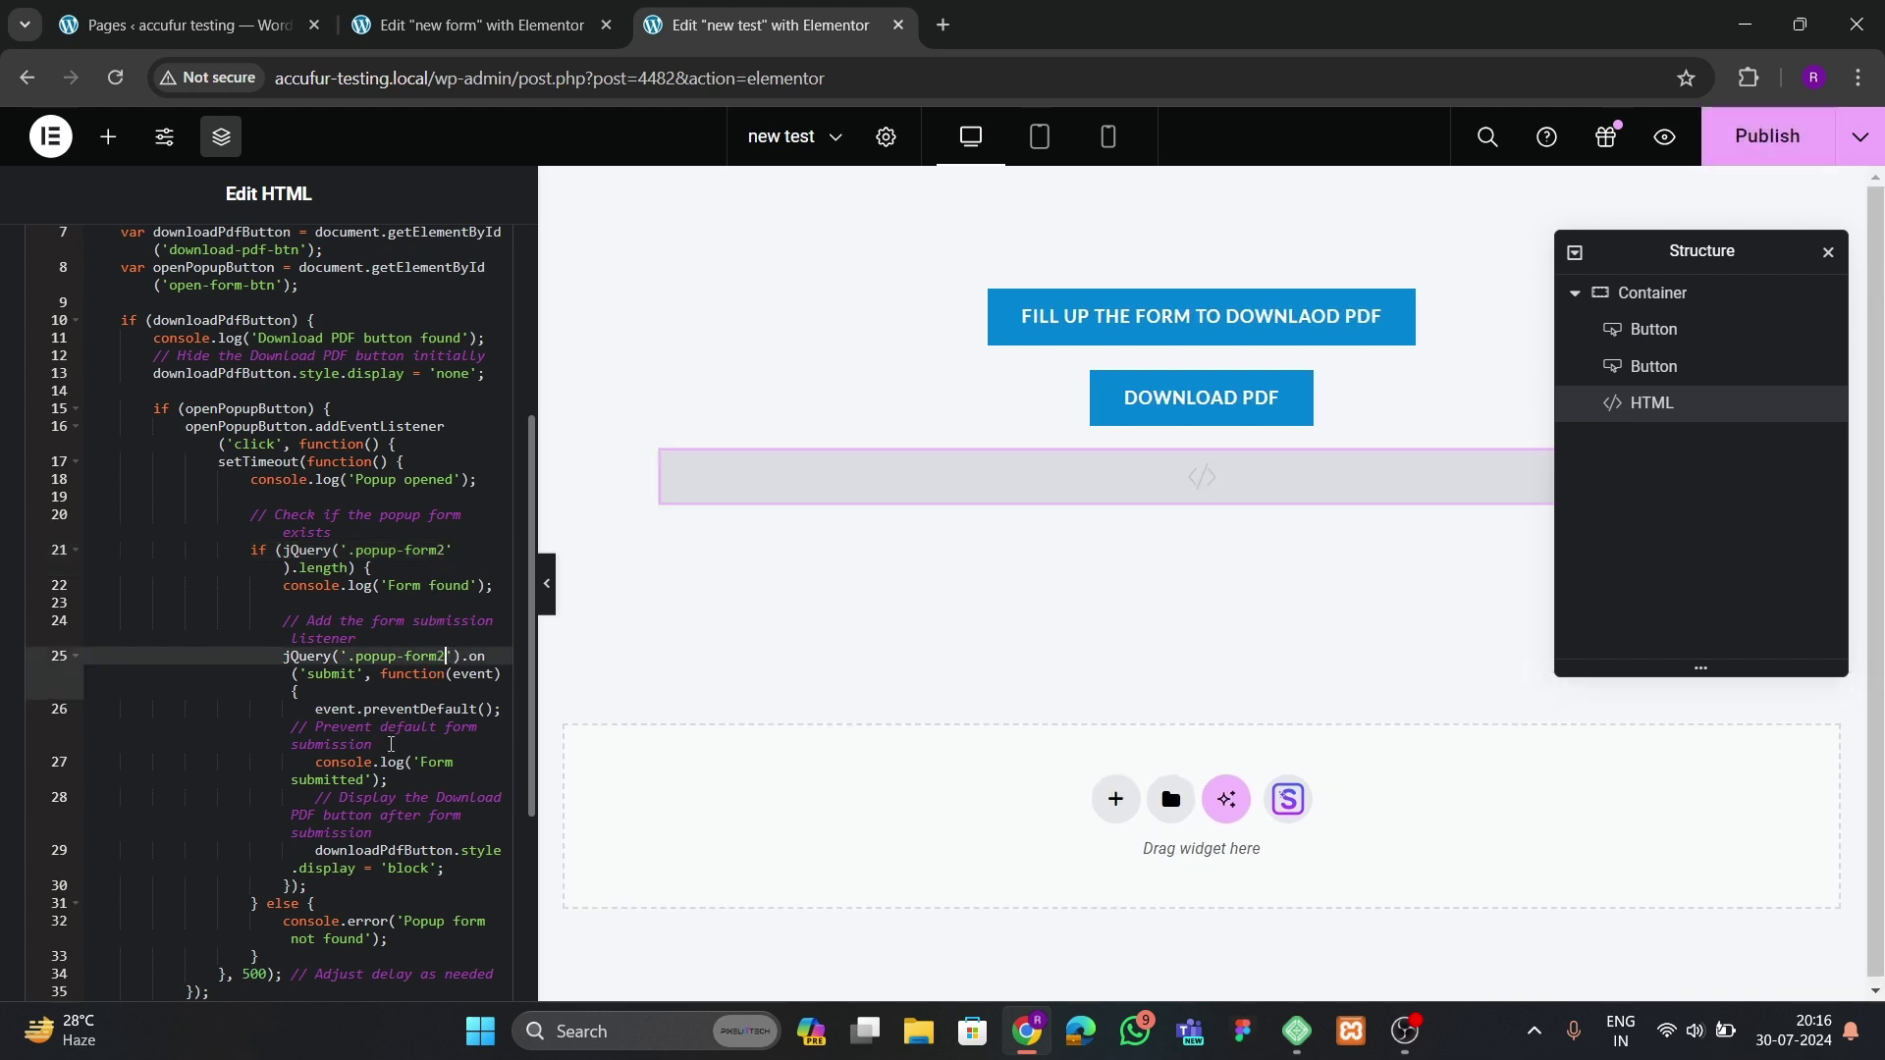
pyautogui.scroll(-5, 342, 688)
pyautogui.scroll(5, 341, 688)
pyautogui.click(1768, 138)
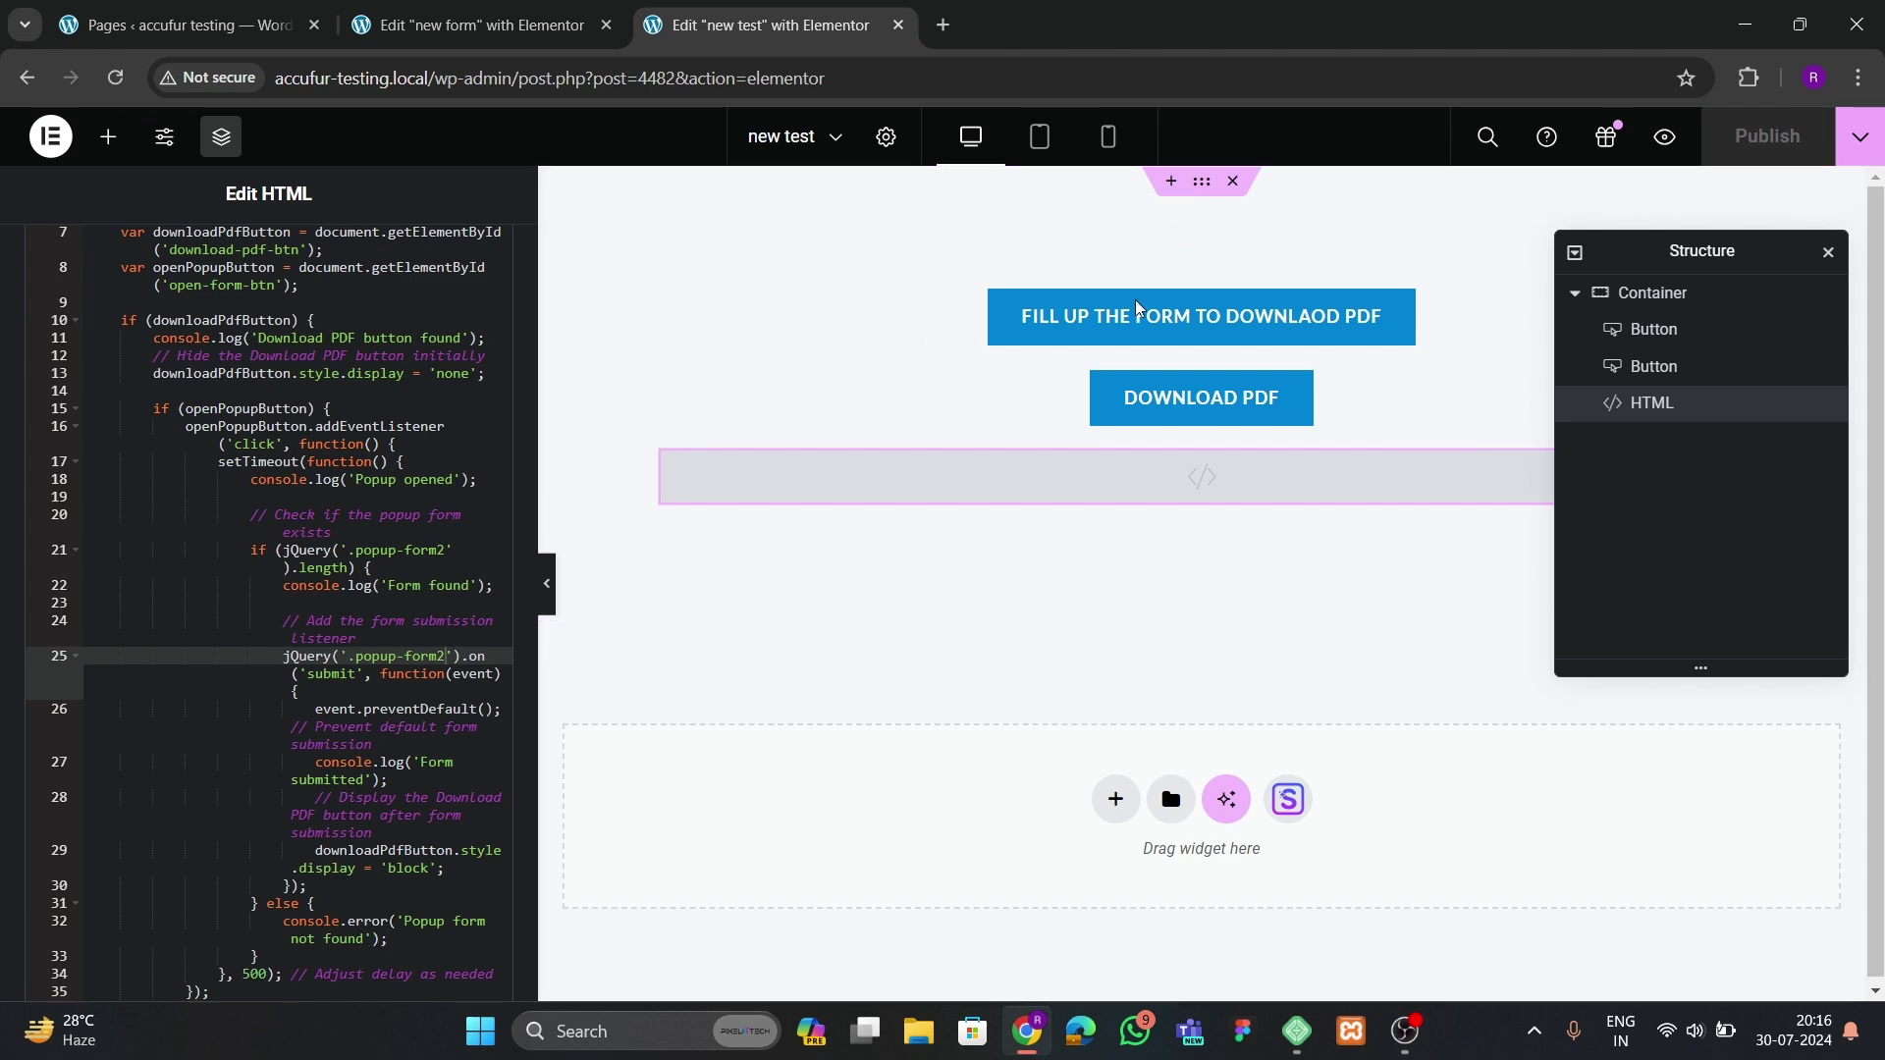
# - Find pdf1.pdf in the WordPress media library and copy its file URL
pyautogui.click(246, 36)
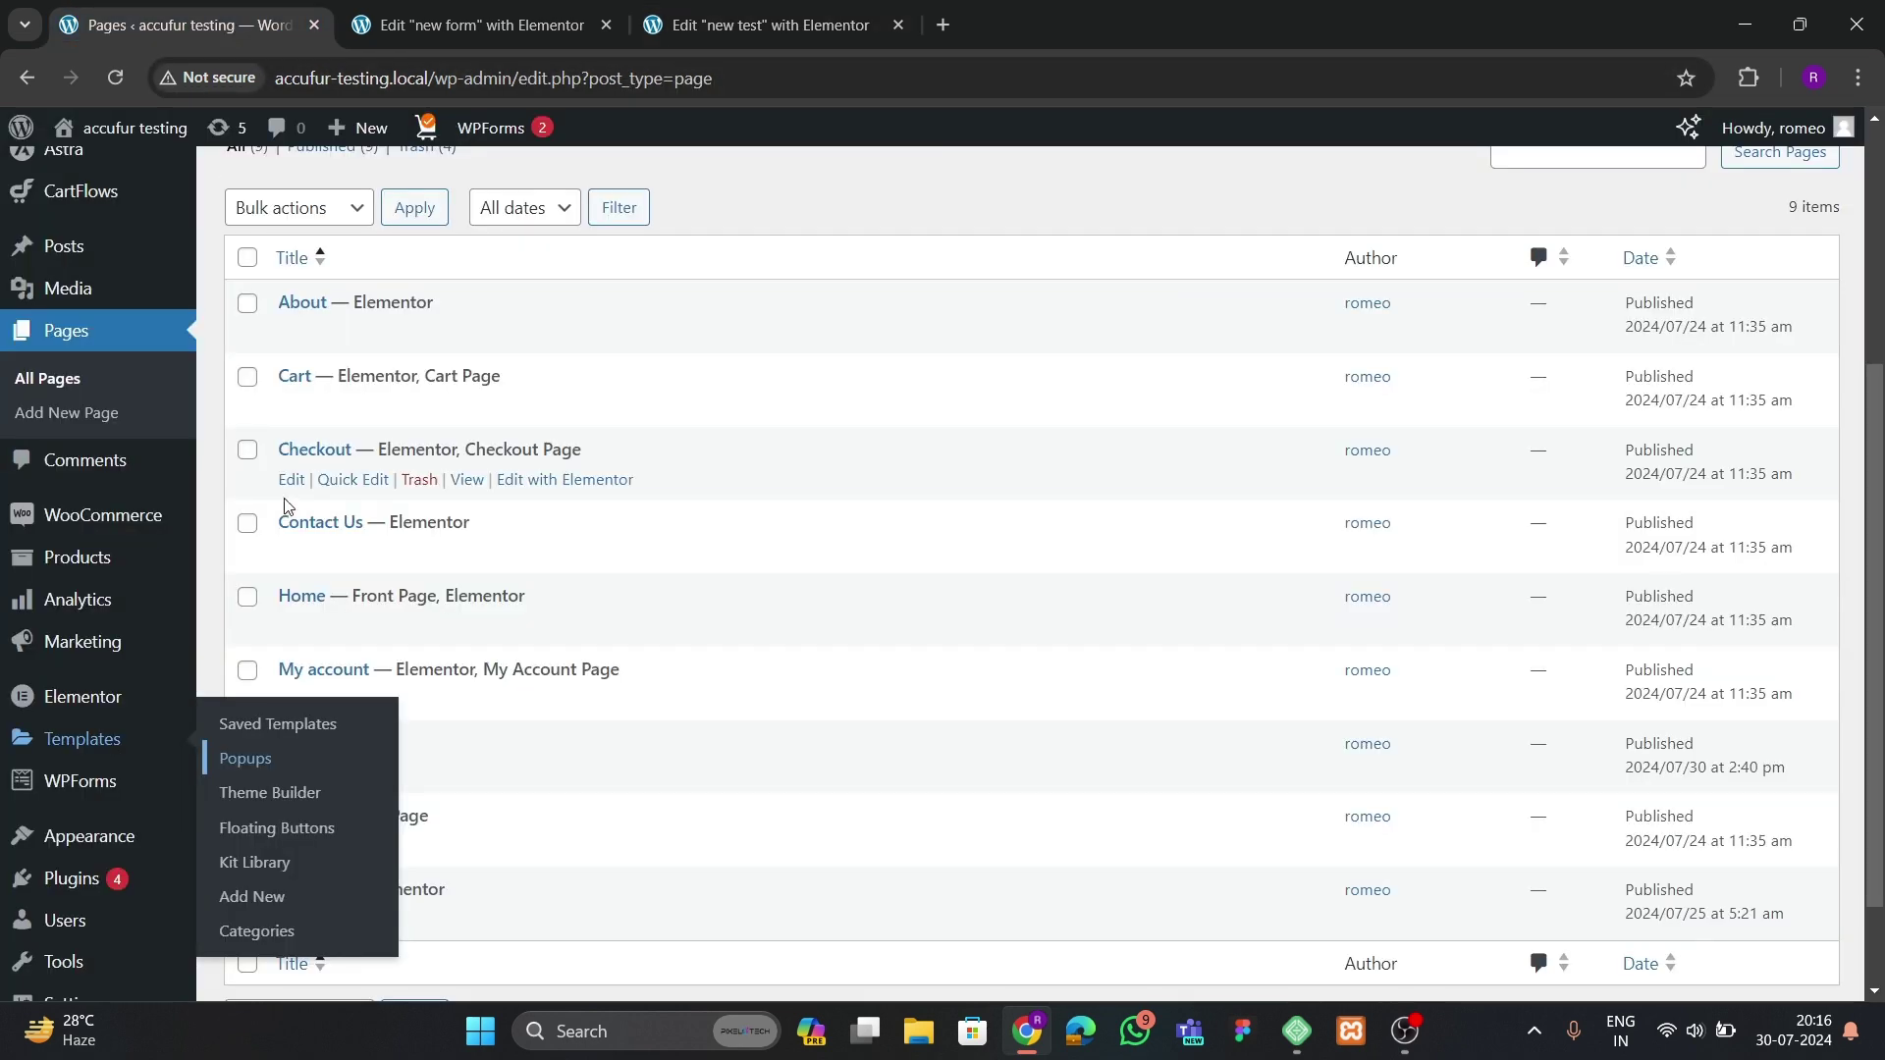
pyautogui.click(52, 411)
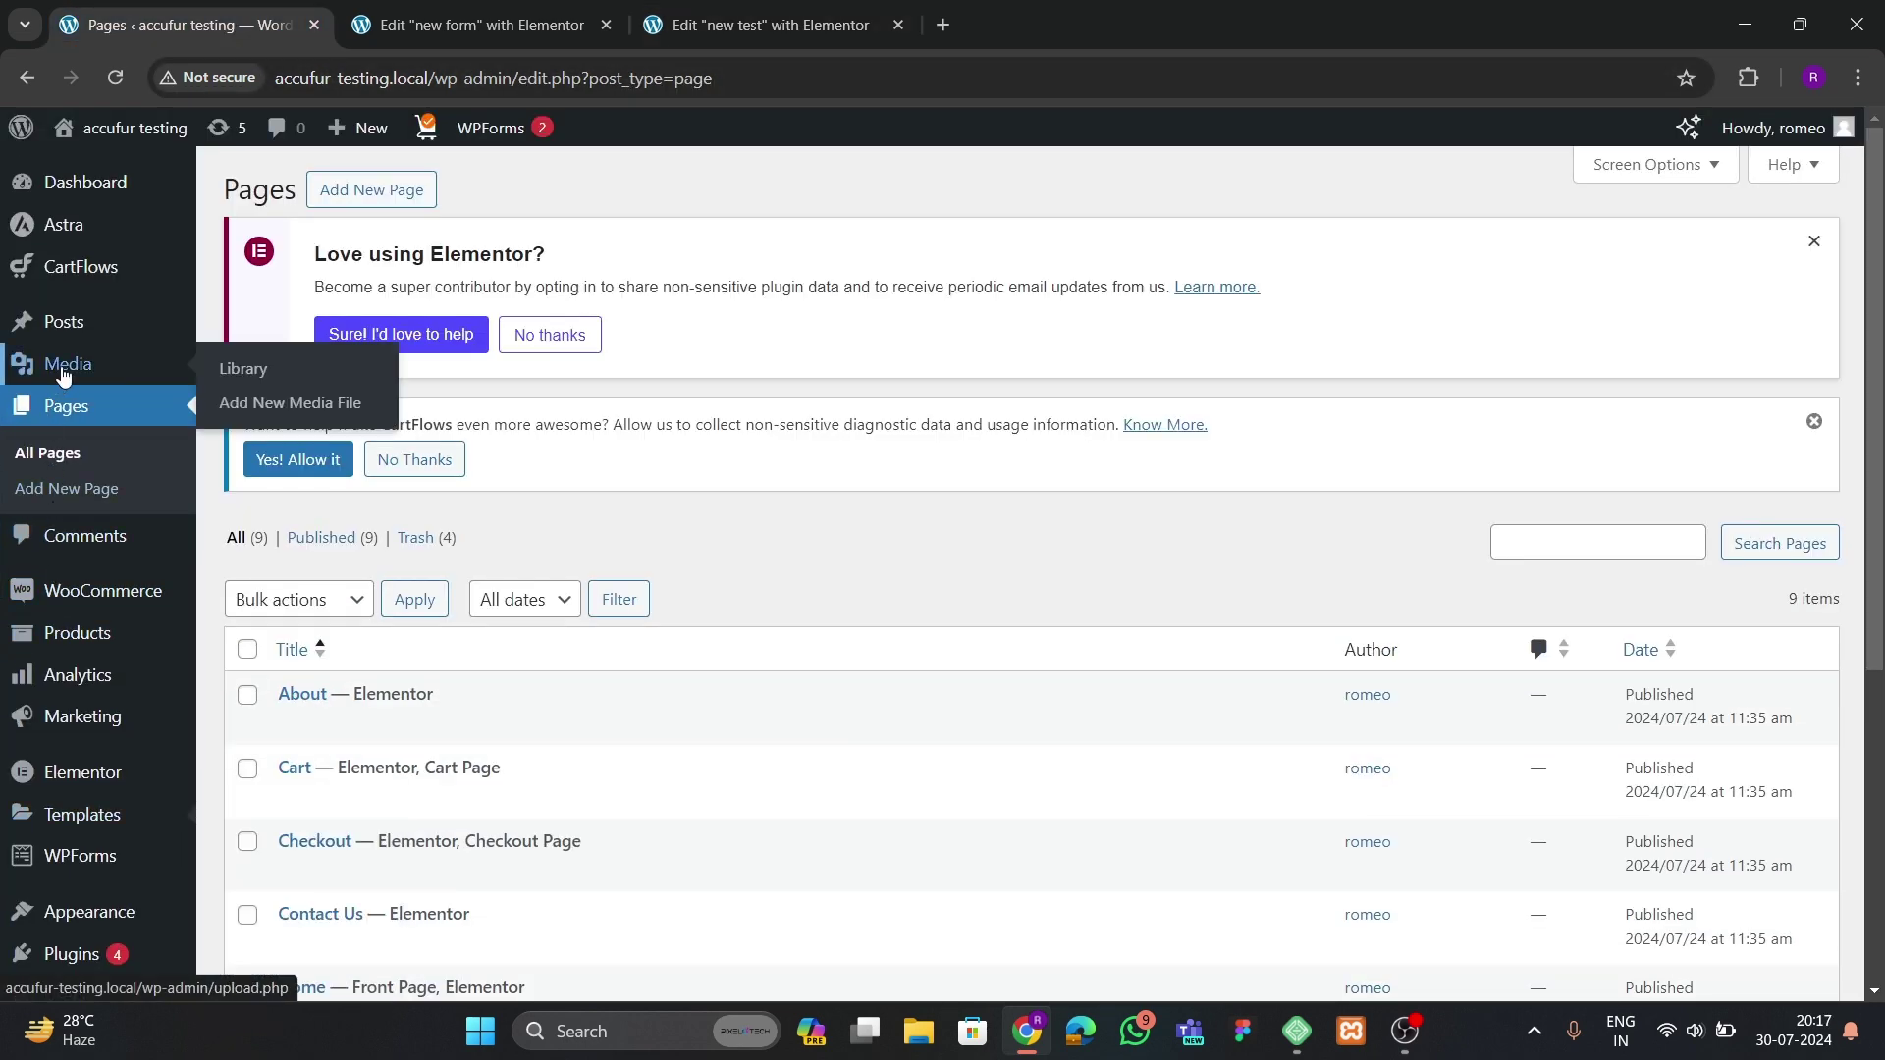
pyautogui.click(245, 368)
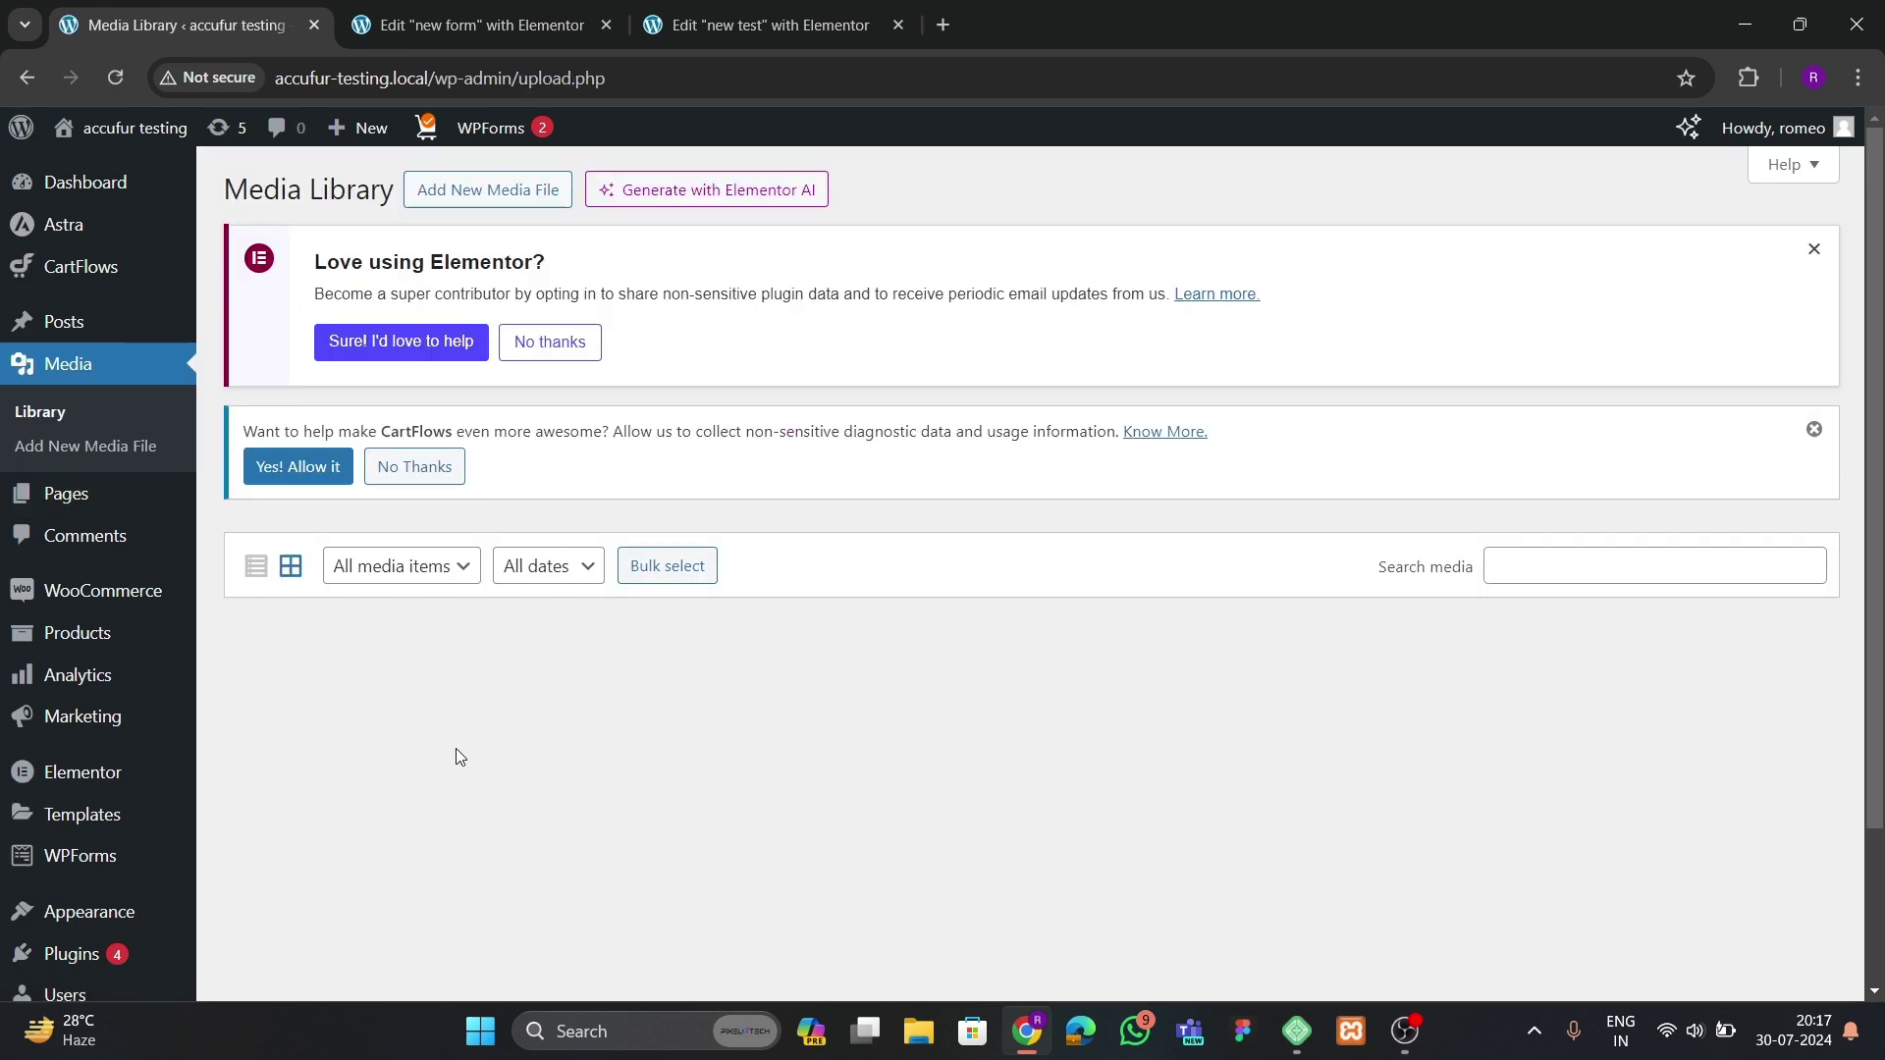
pyautogui.scroll(-3, 460, 753)
pyautogui.scroll(1, 461, 753)
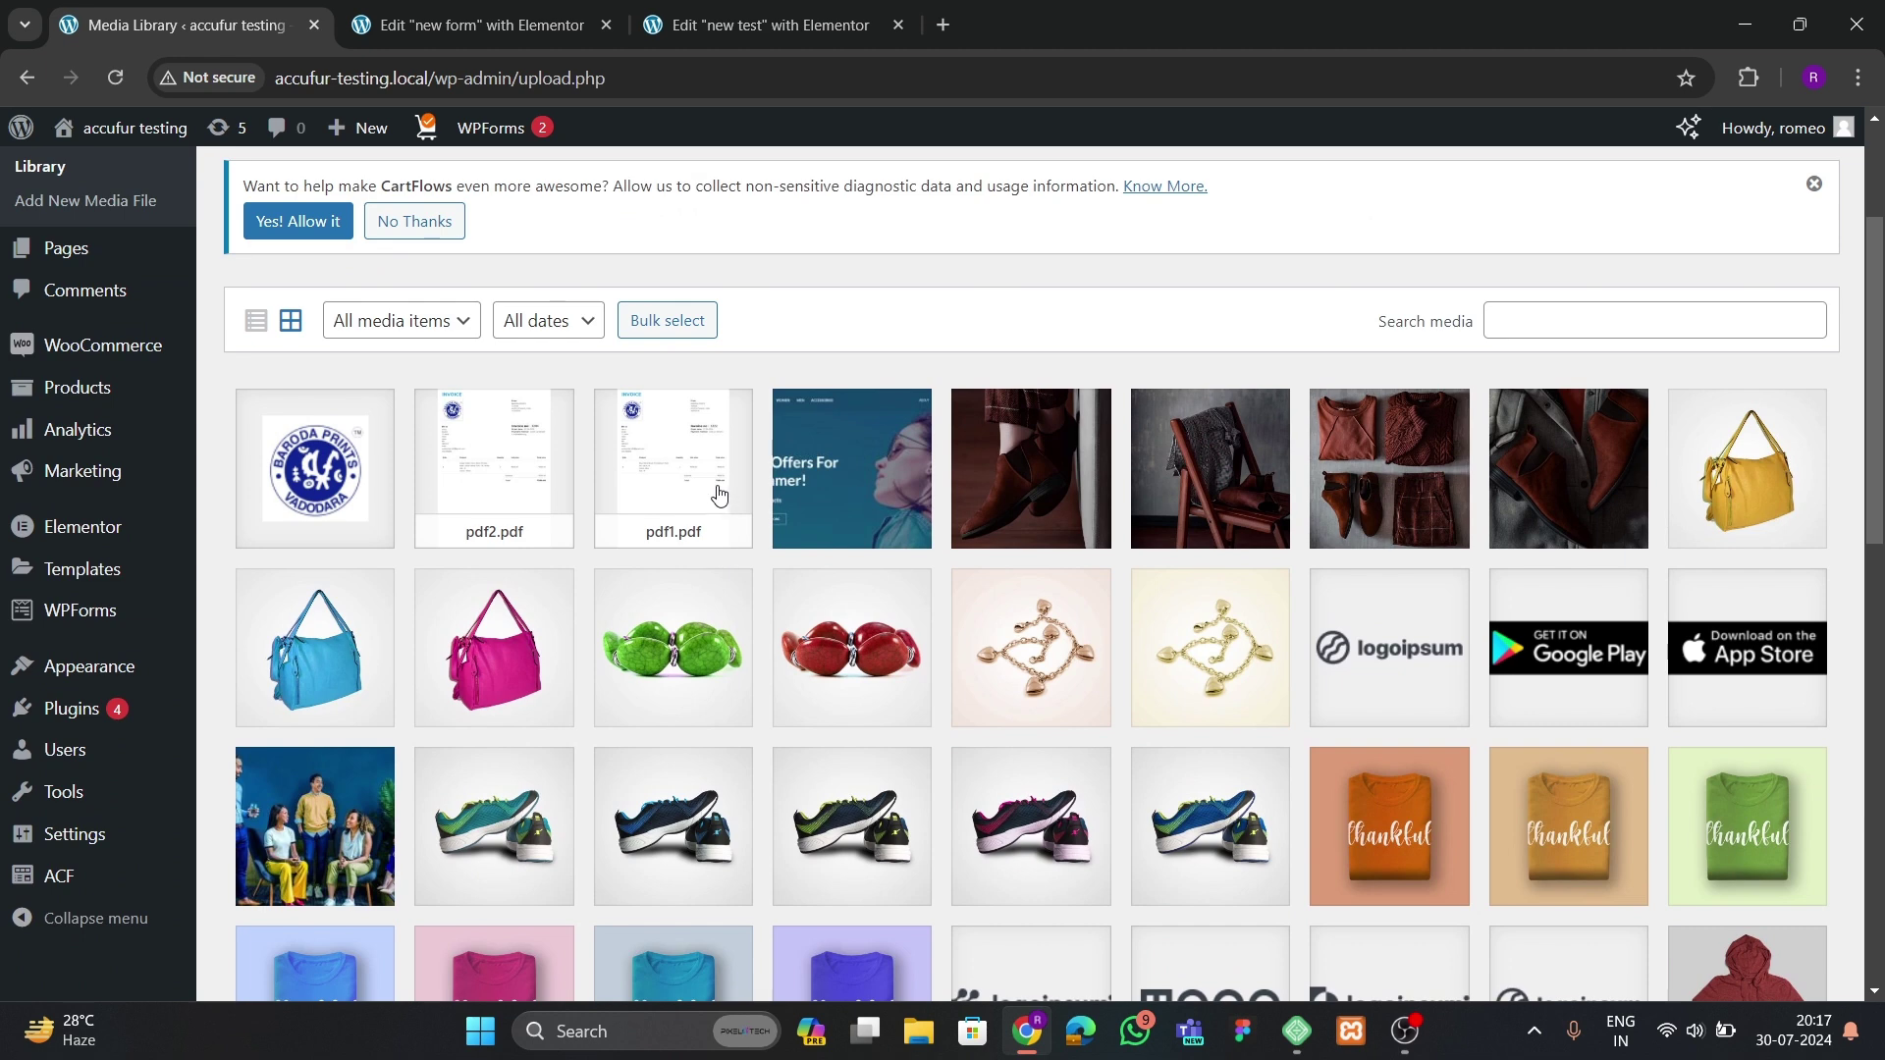
pyautogui.scroll(2, 717, 495)
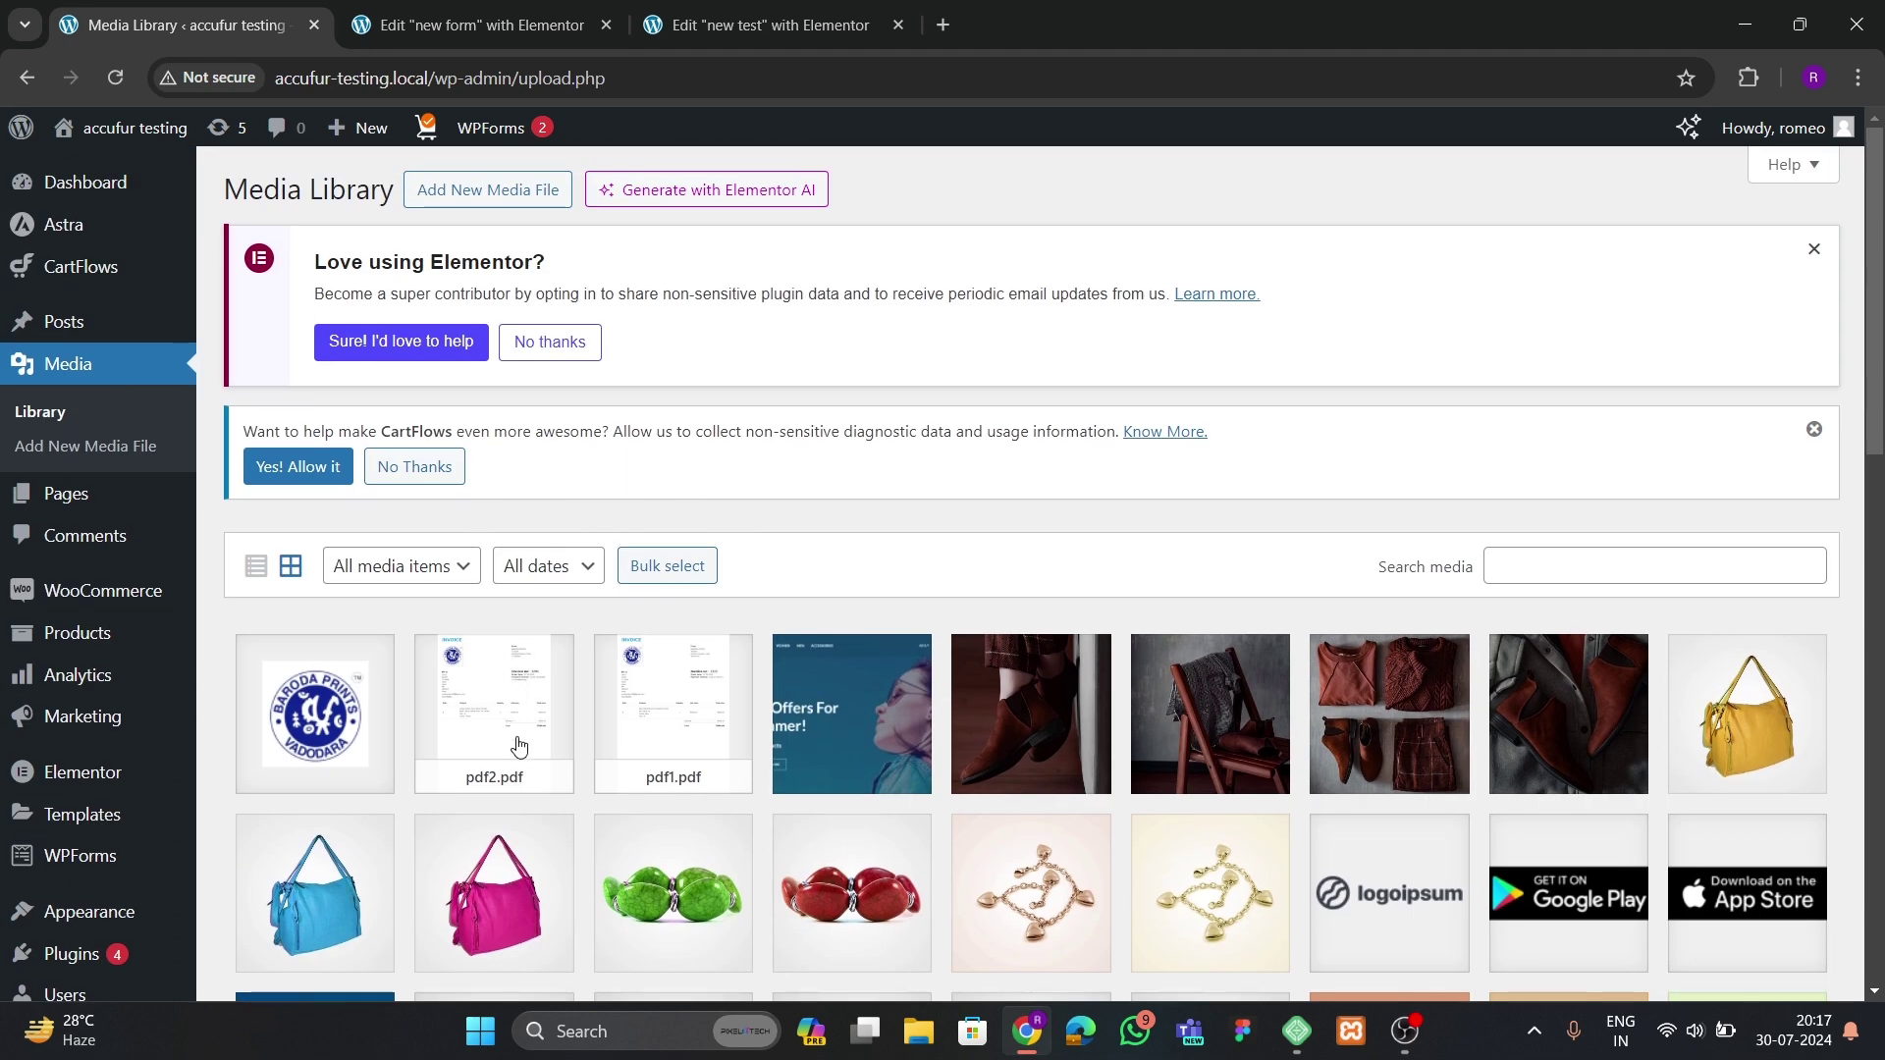
pyautogui.click(698, 734)
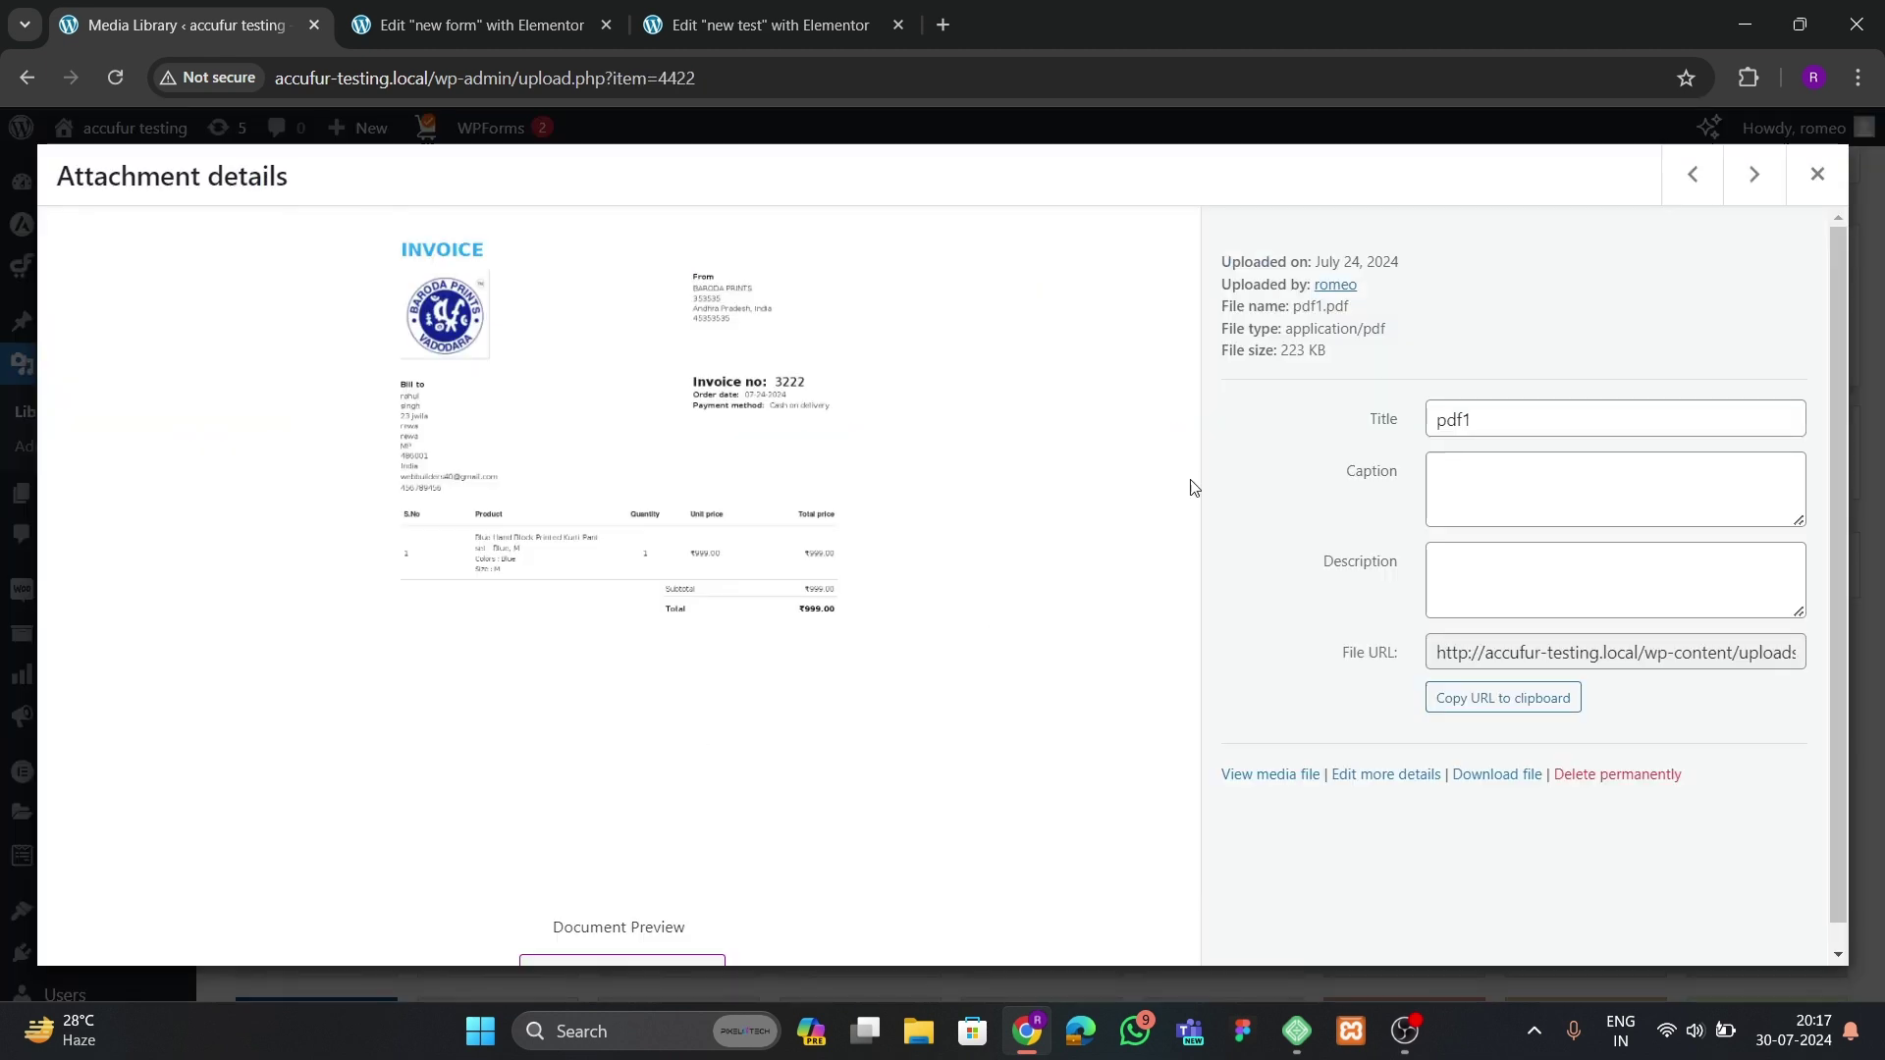
pyautogui.click(1490, 703)
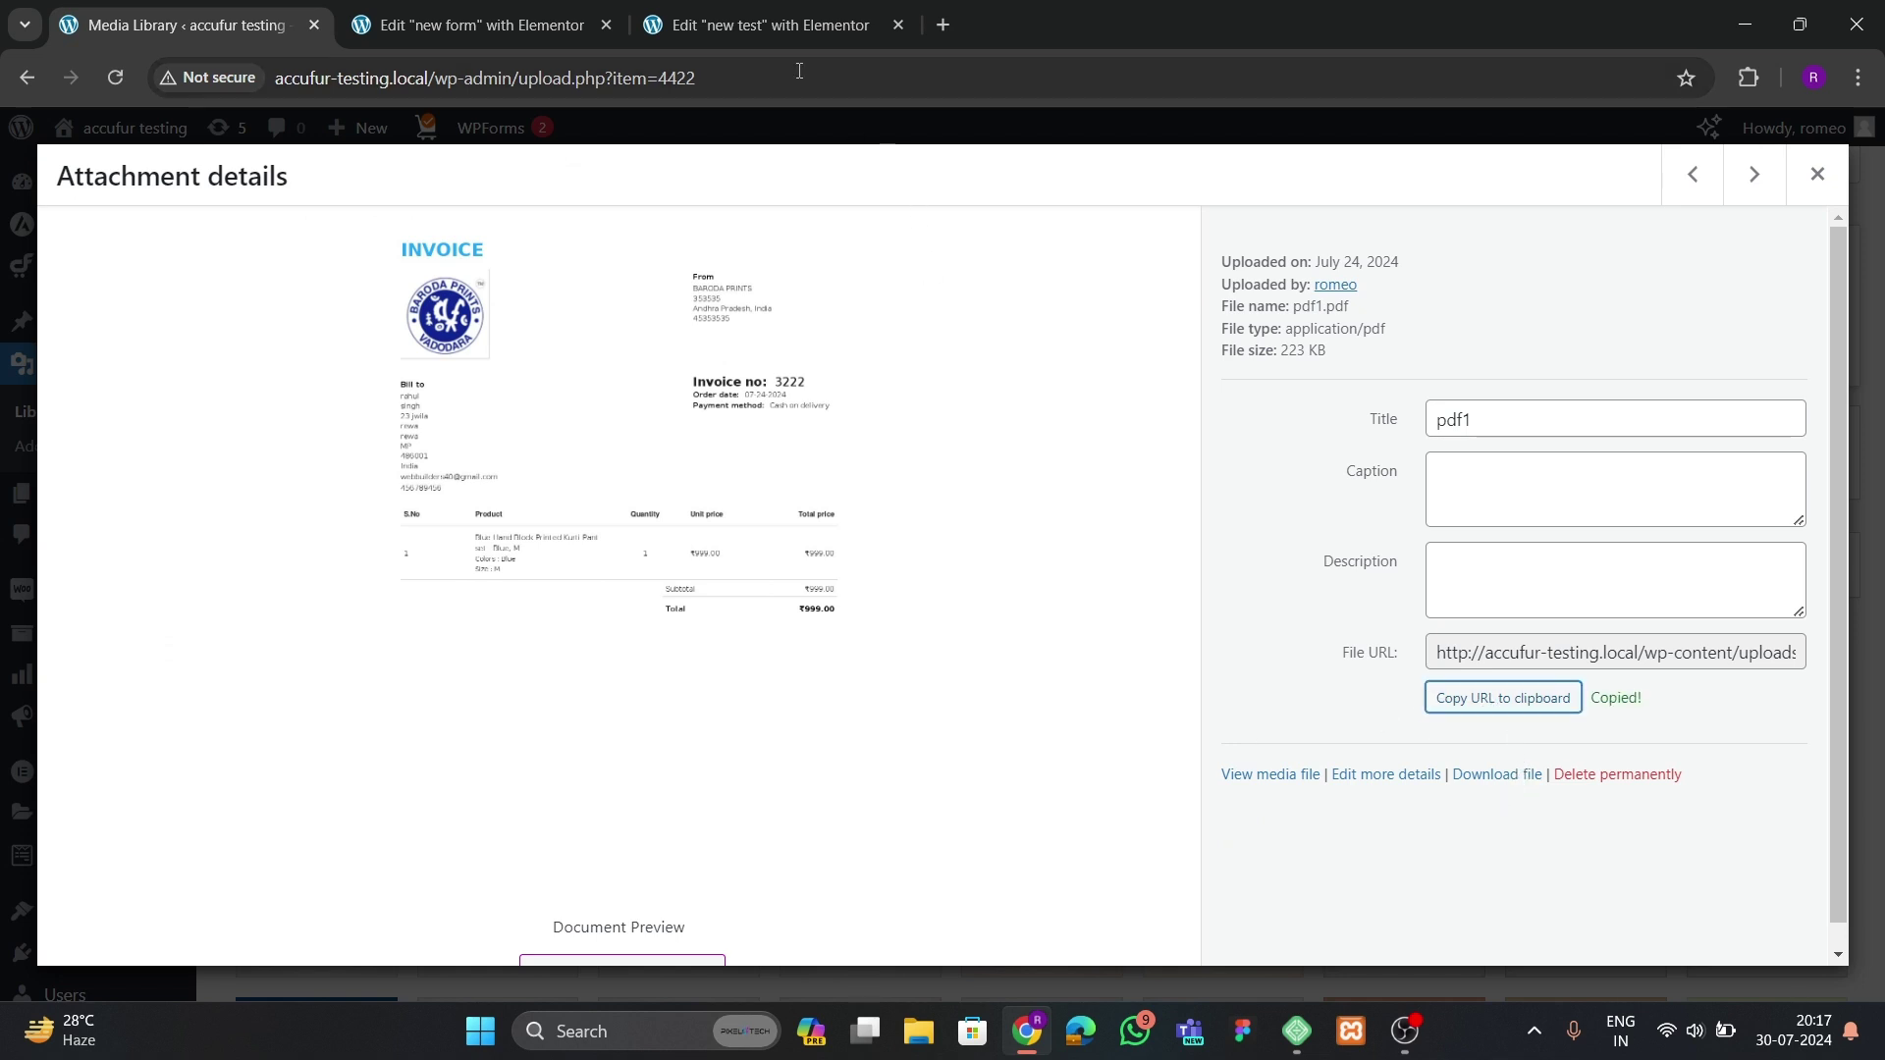
pyautogui.click(479, 24)
pyautogui.click(671, 19)
pyautogui.click(1242, 398)
pyautogui.moveTo(326, 542); pyautogui.dragTo(17, 558)
pyautogui.write('http://accufur-testing.local/wp-content/uploads/2024/07/pdf1.pdf')
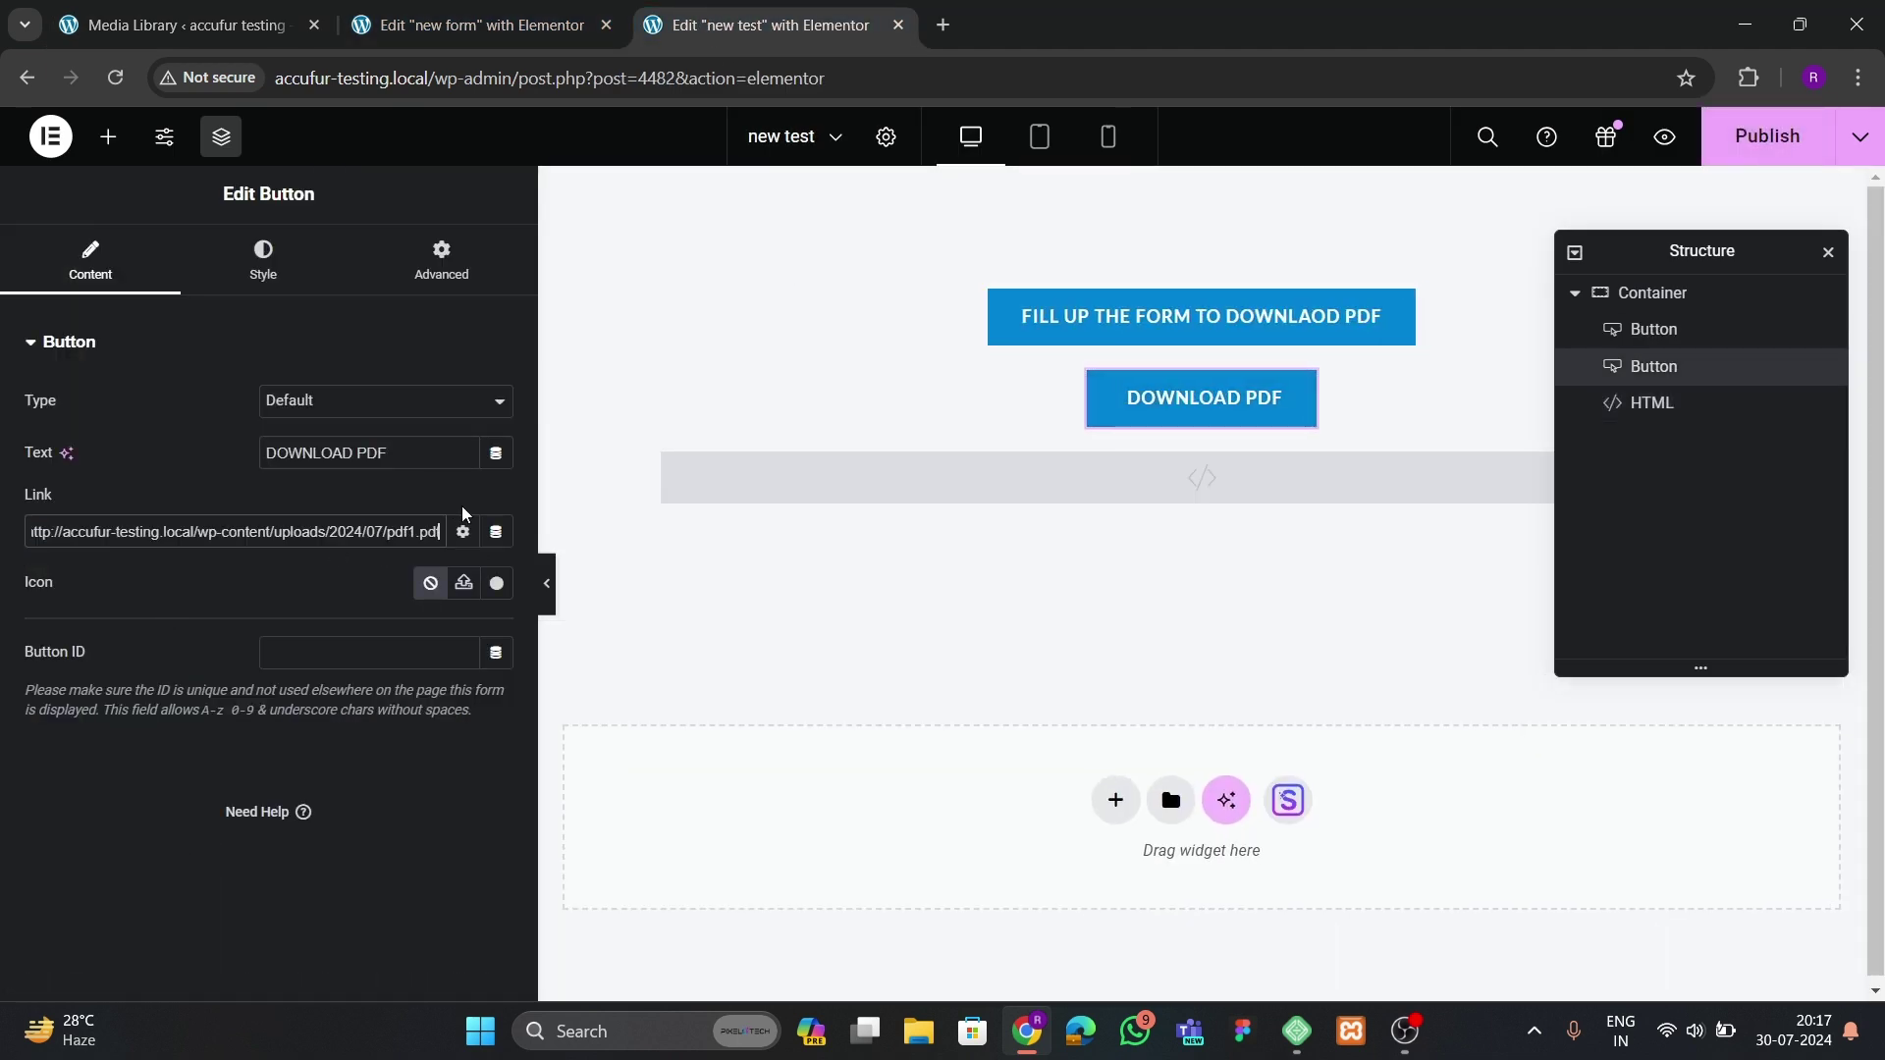
pyautogui.click(463, 531)
pyautogui.click(35, 571)
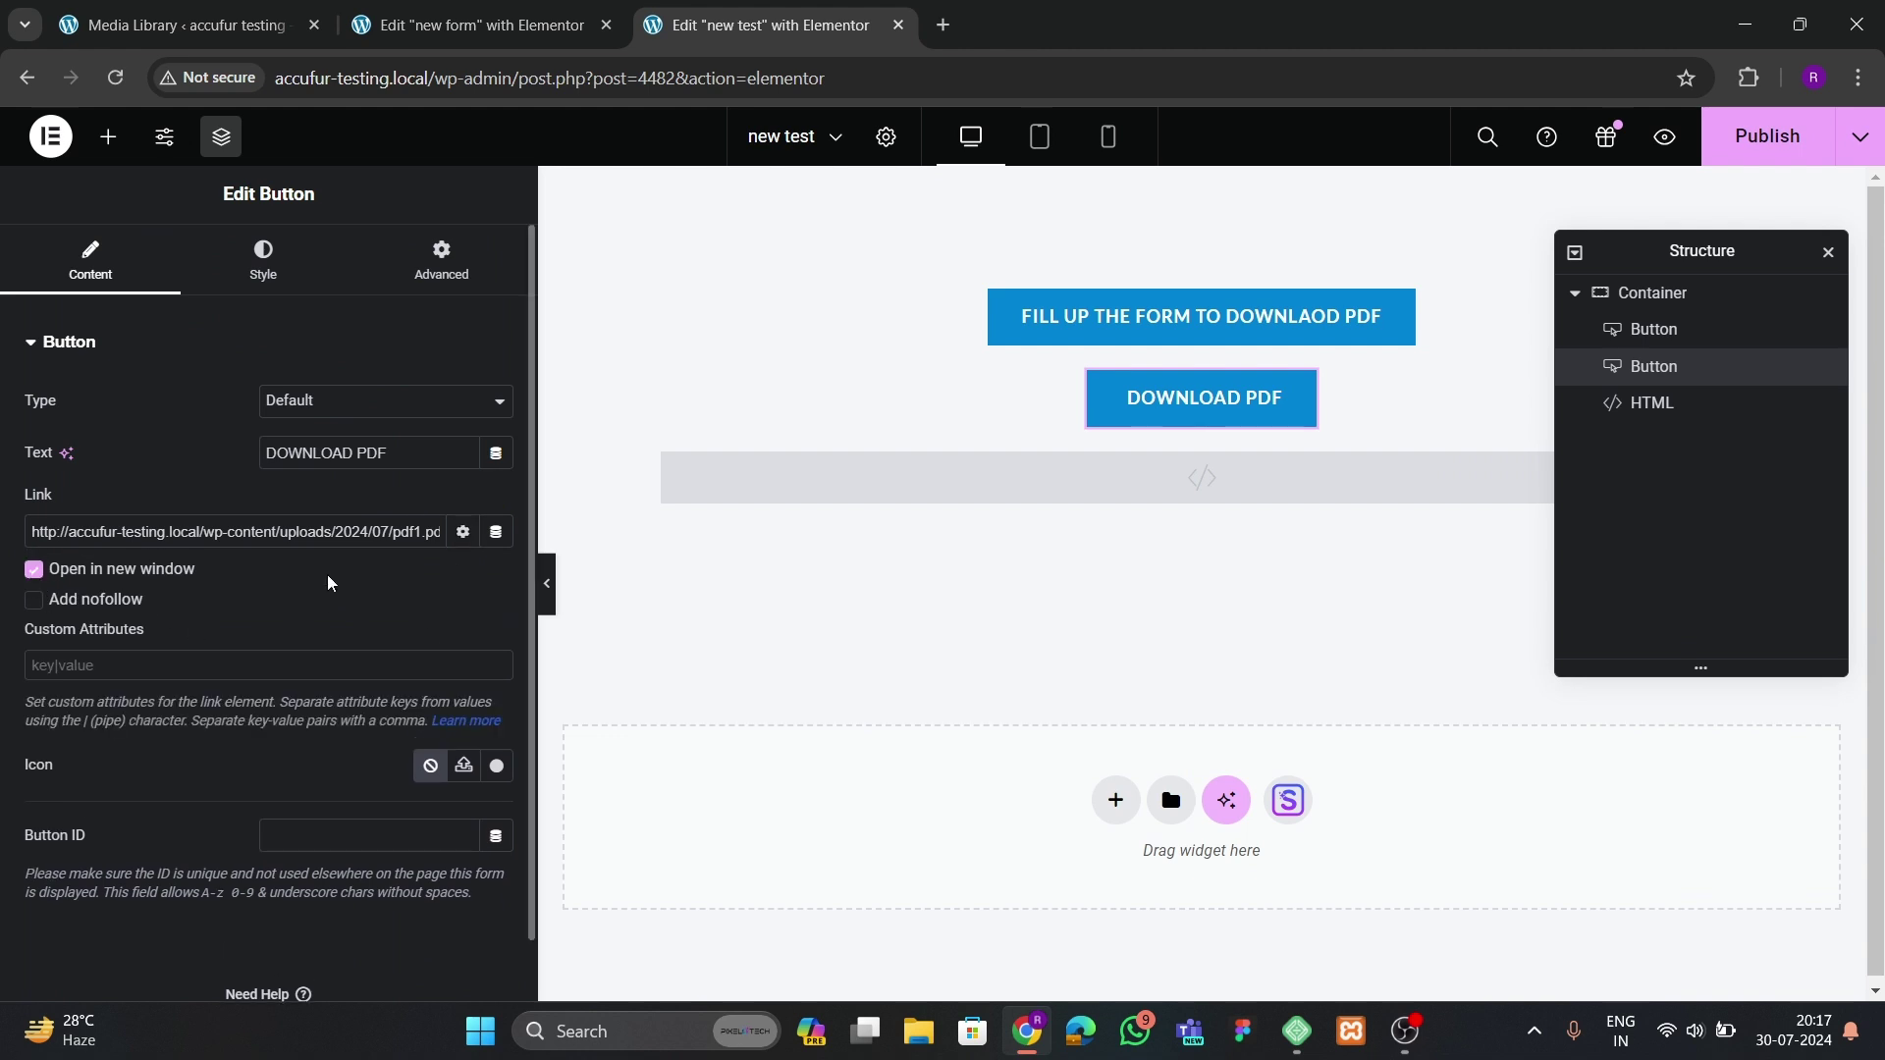
# - Publish the new test page and view it live
pyautogui.click(462, 531)
pyautogui.click(1725, 125)
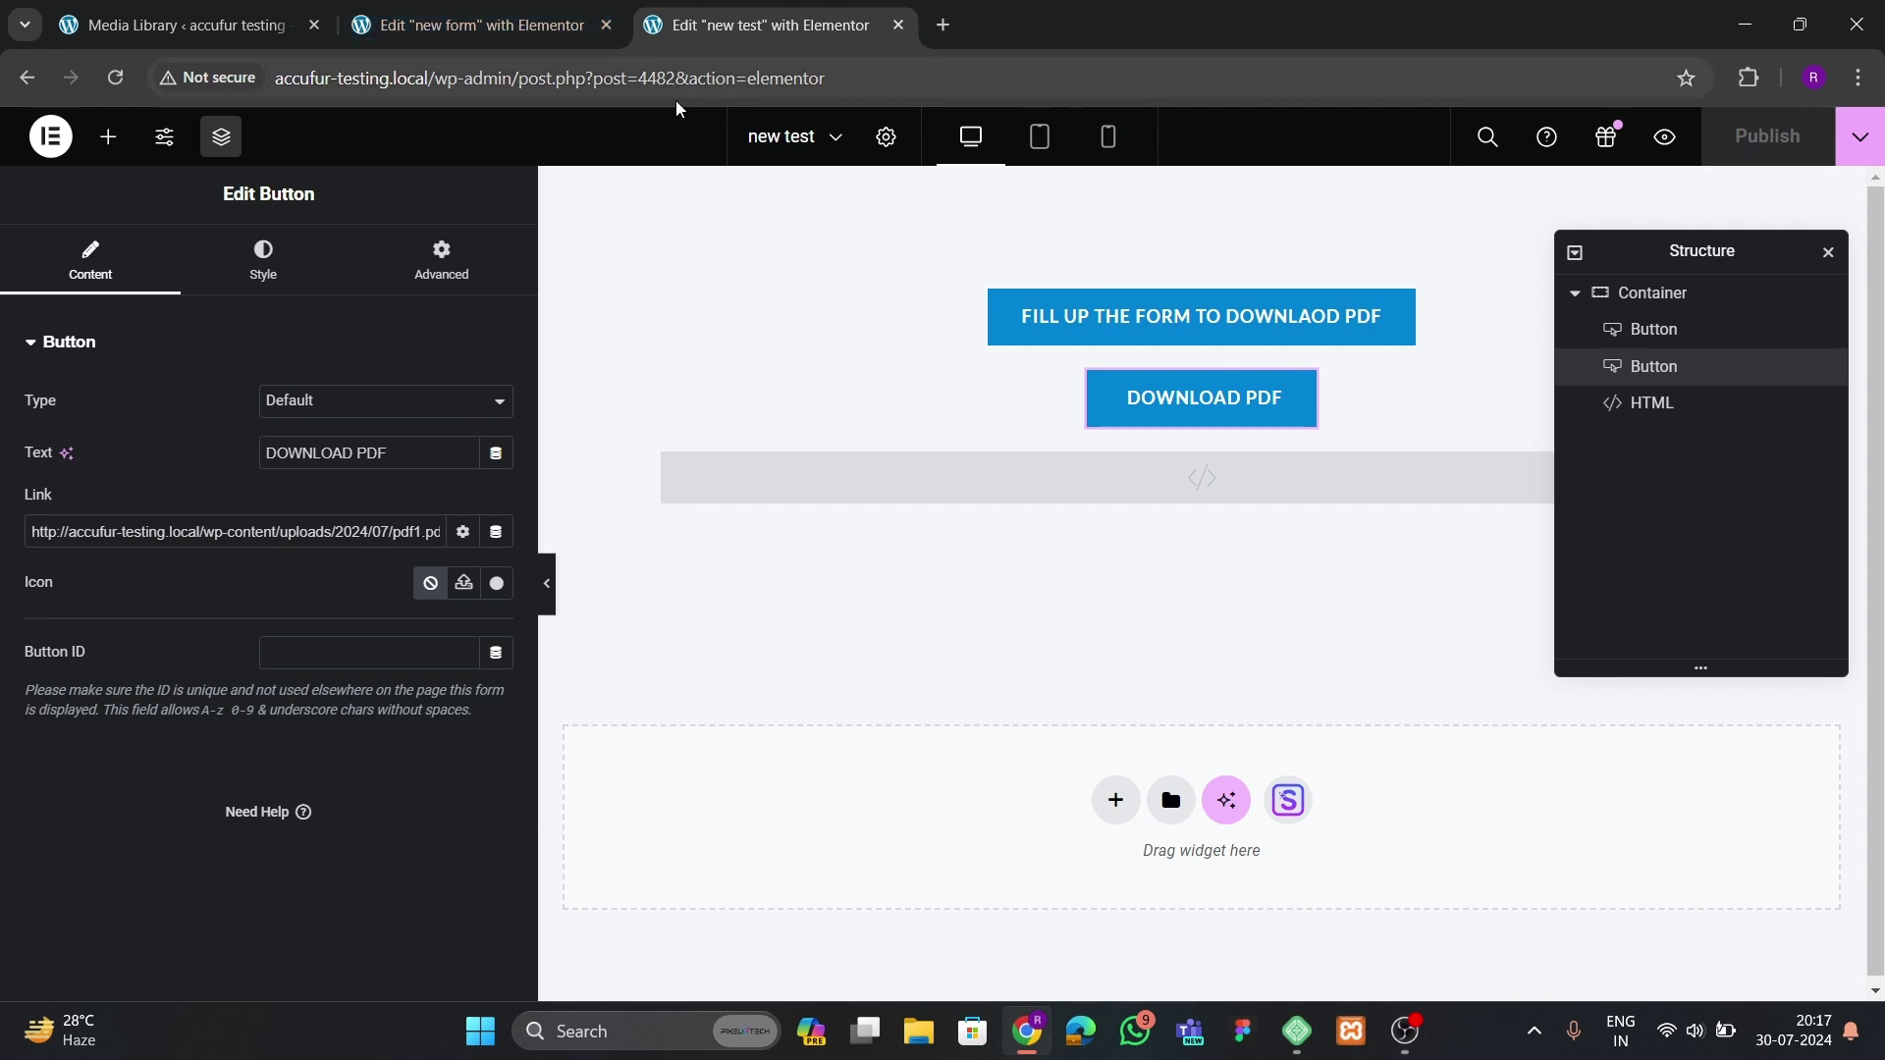
pyautogui.click(535, 22)
pyautogui.click(746, 24)
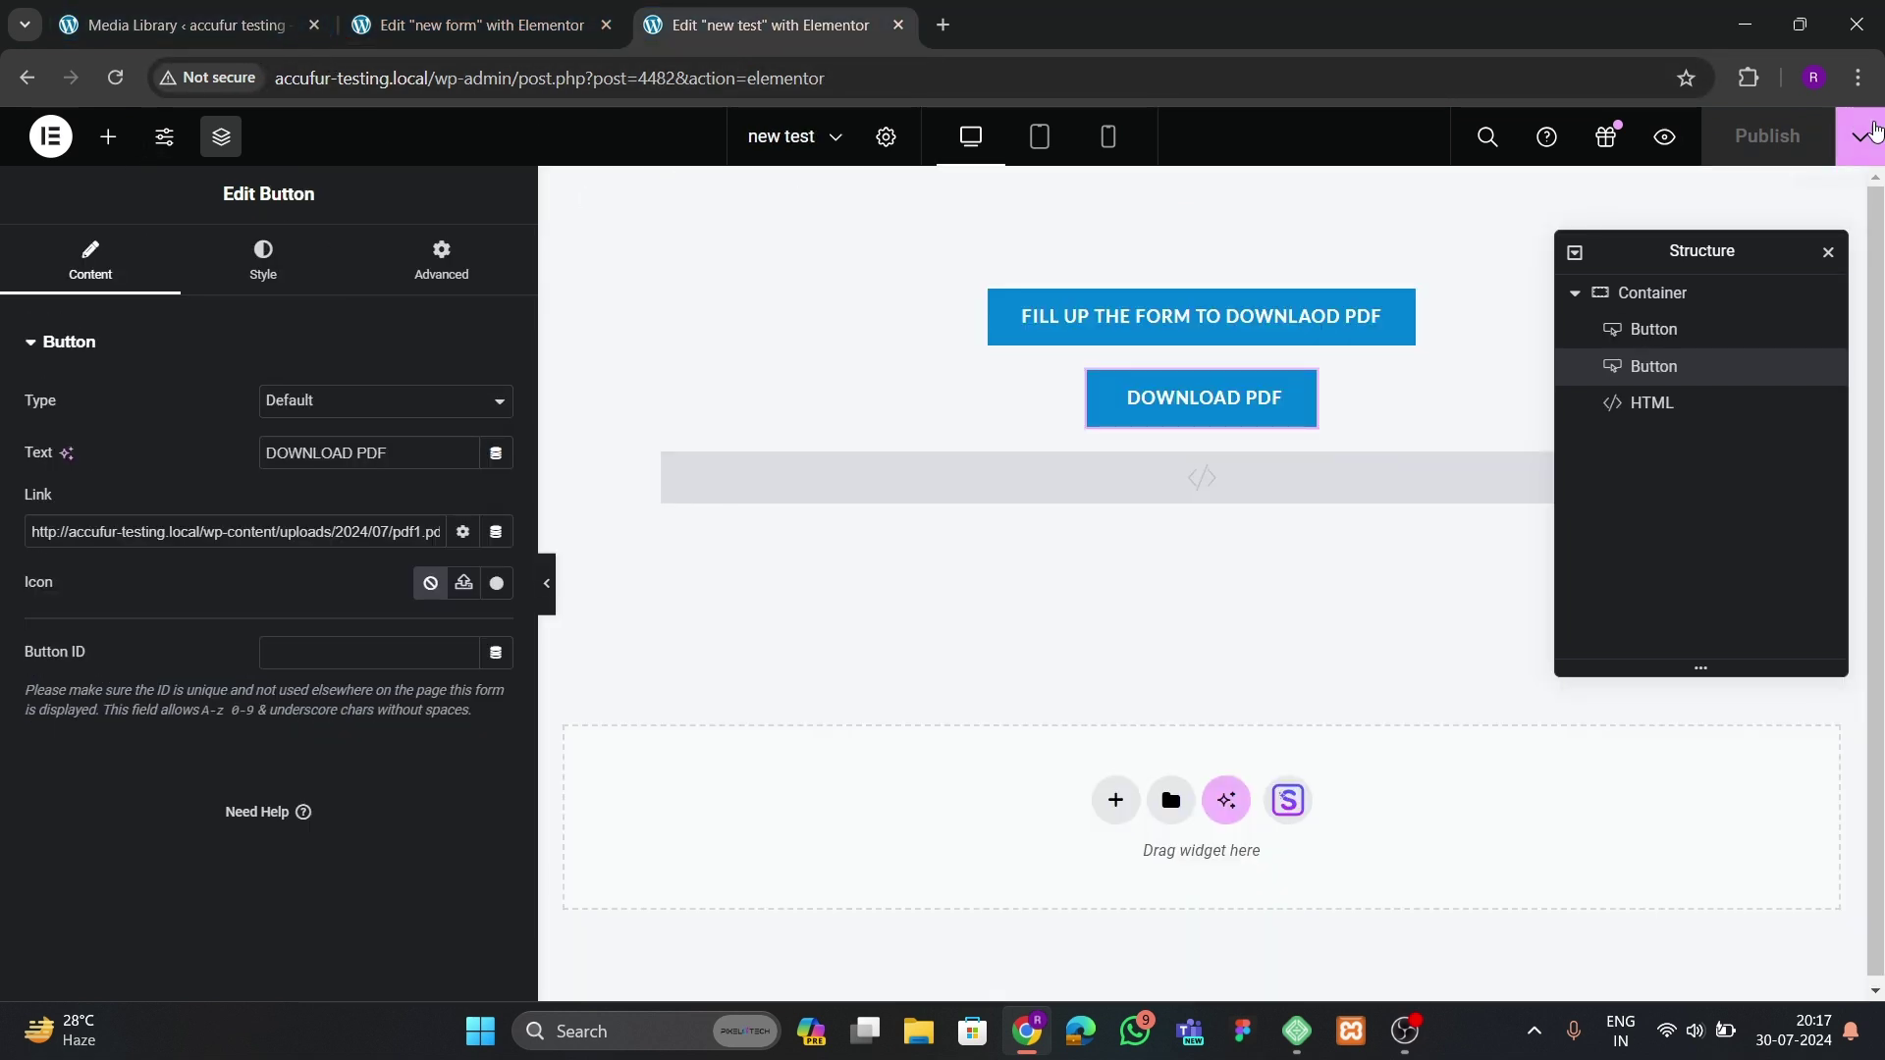
pyautogui.click(1853, 138)
pyautogui.click(1707, 319)
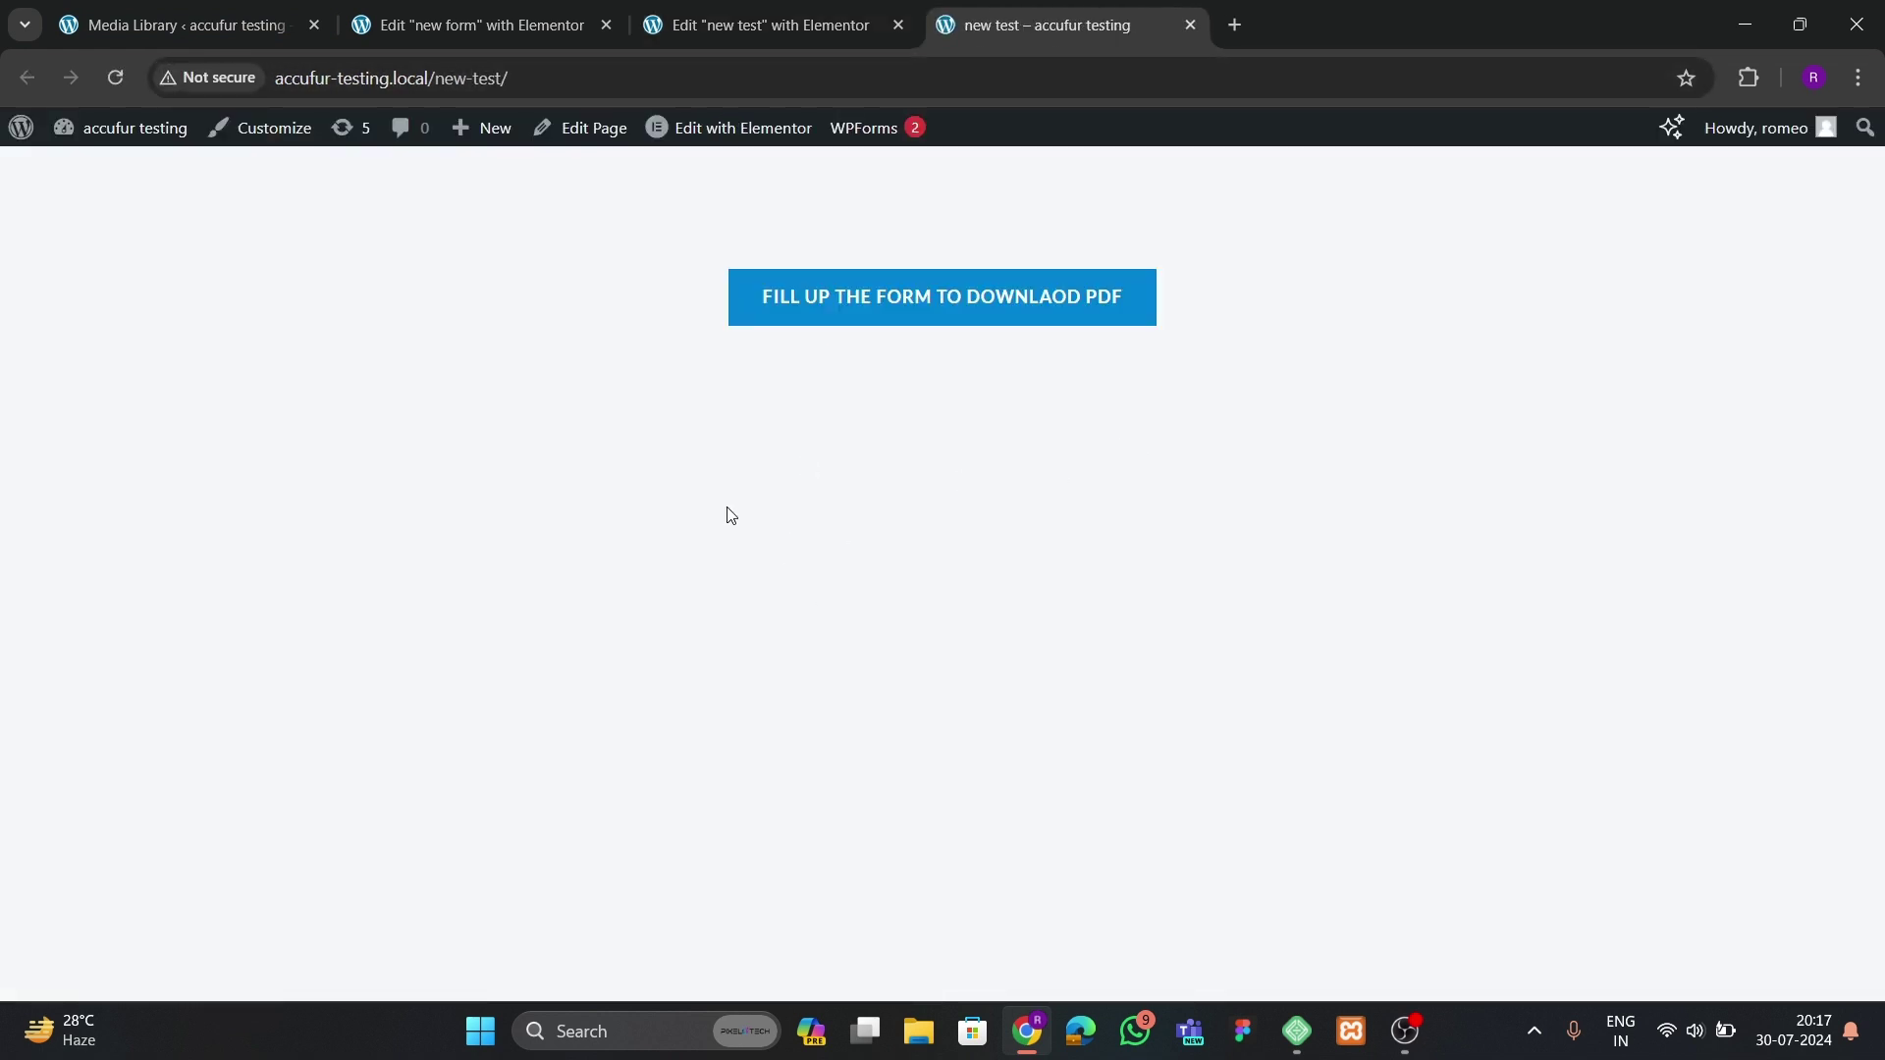
pyautogui.click(752, 29)
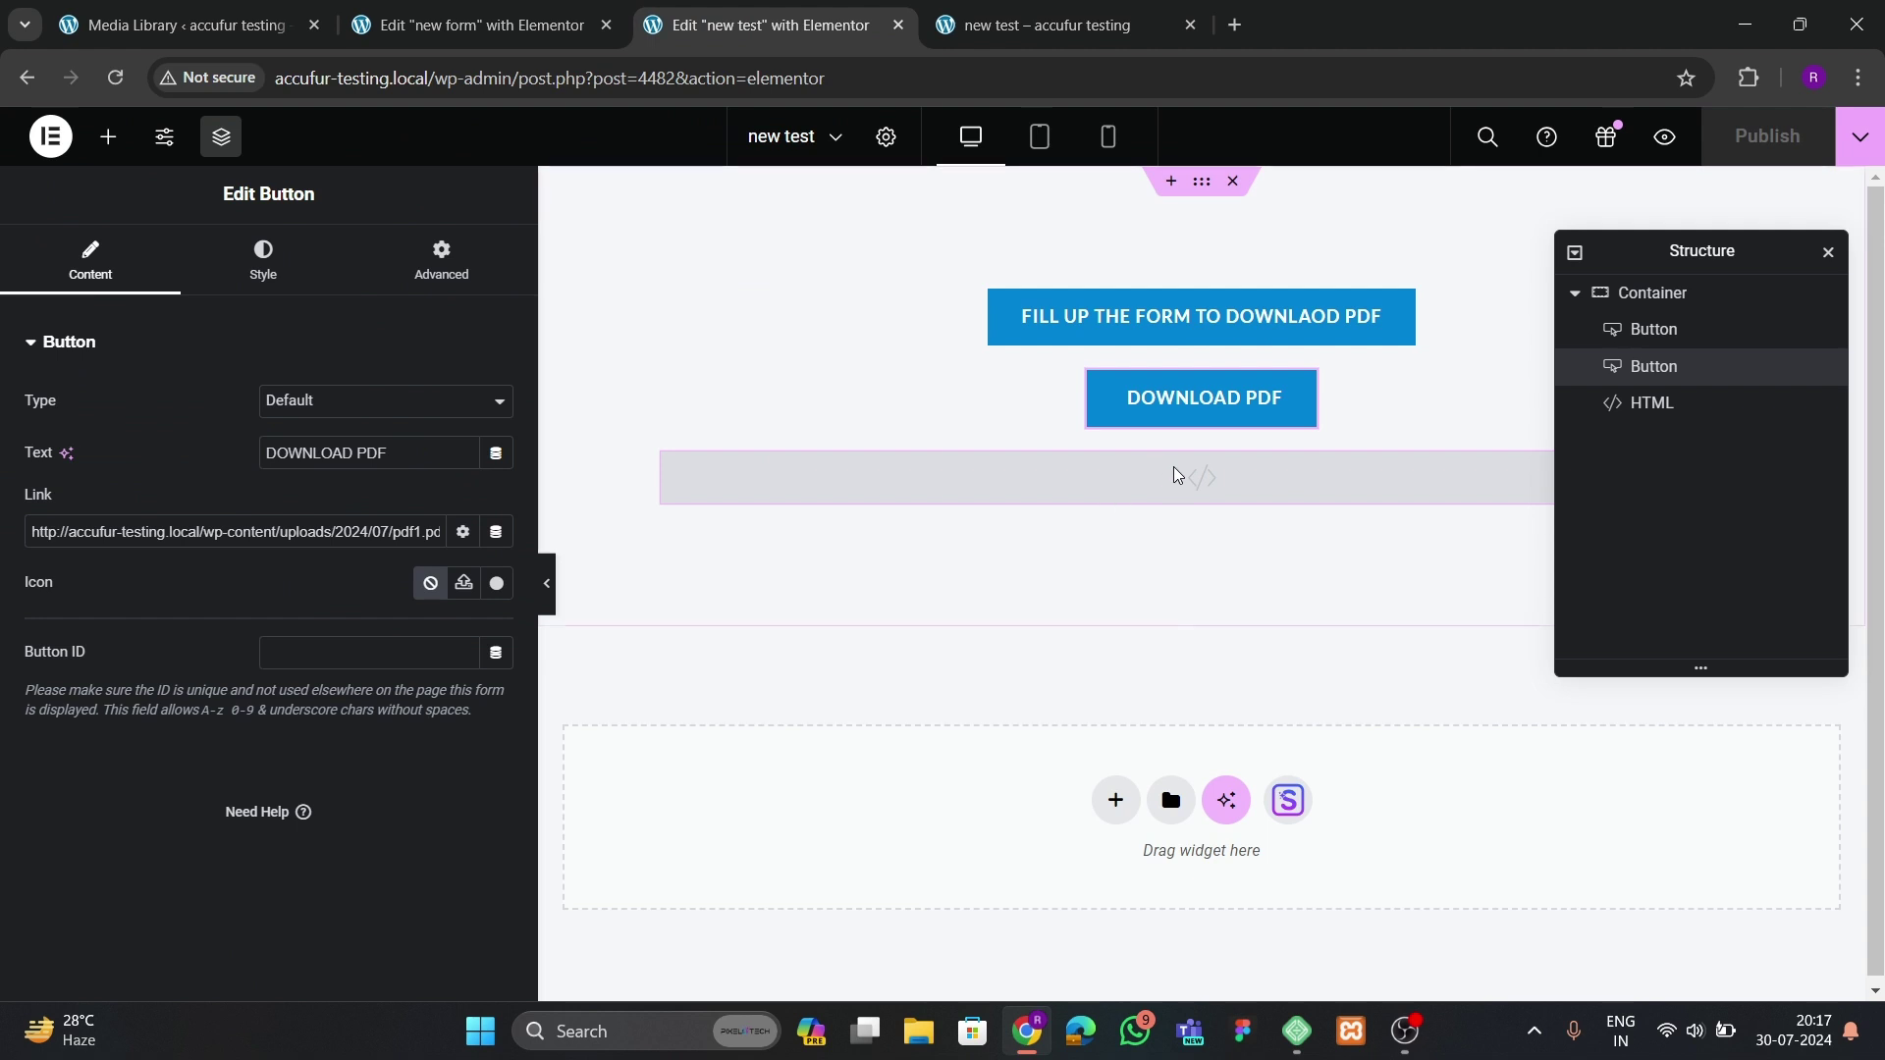
pyautogui.click(1011, 28)
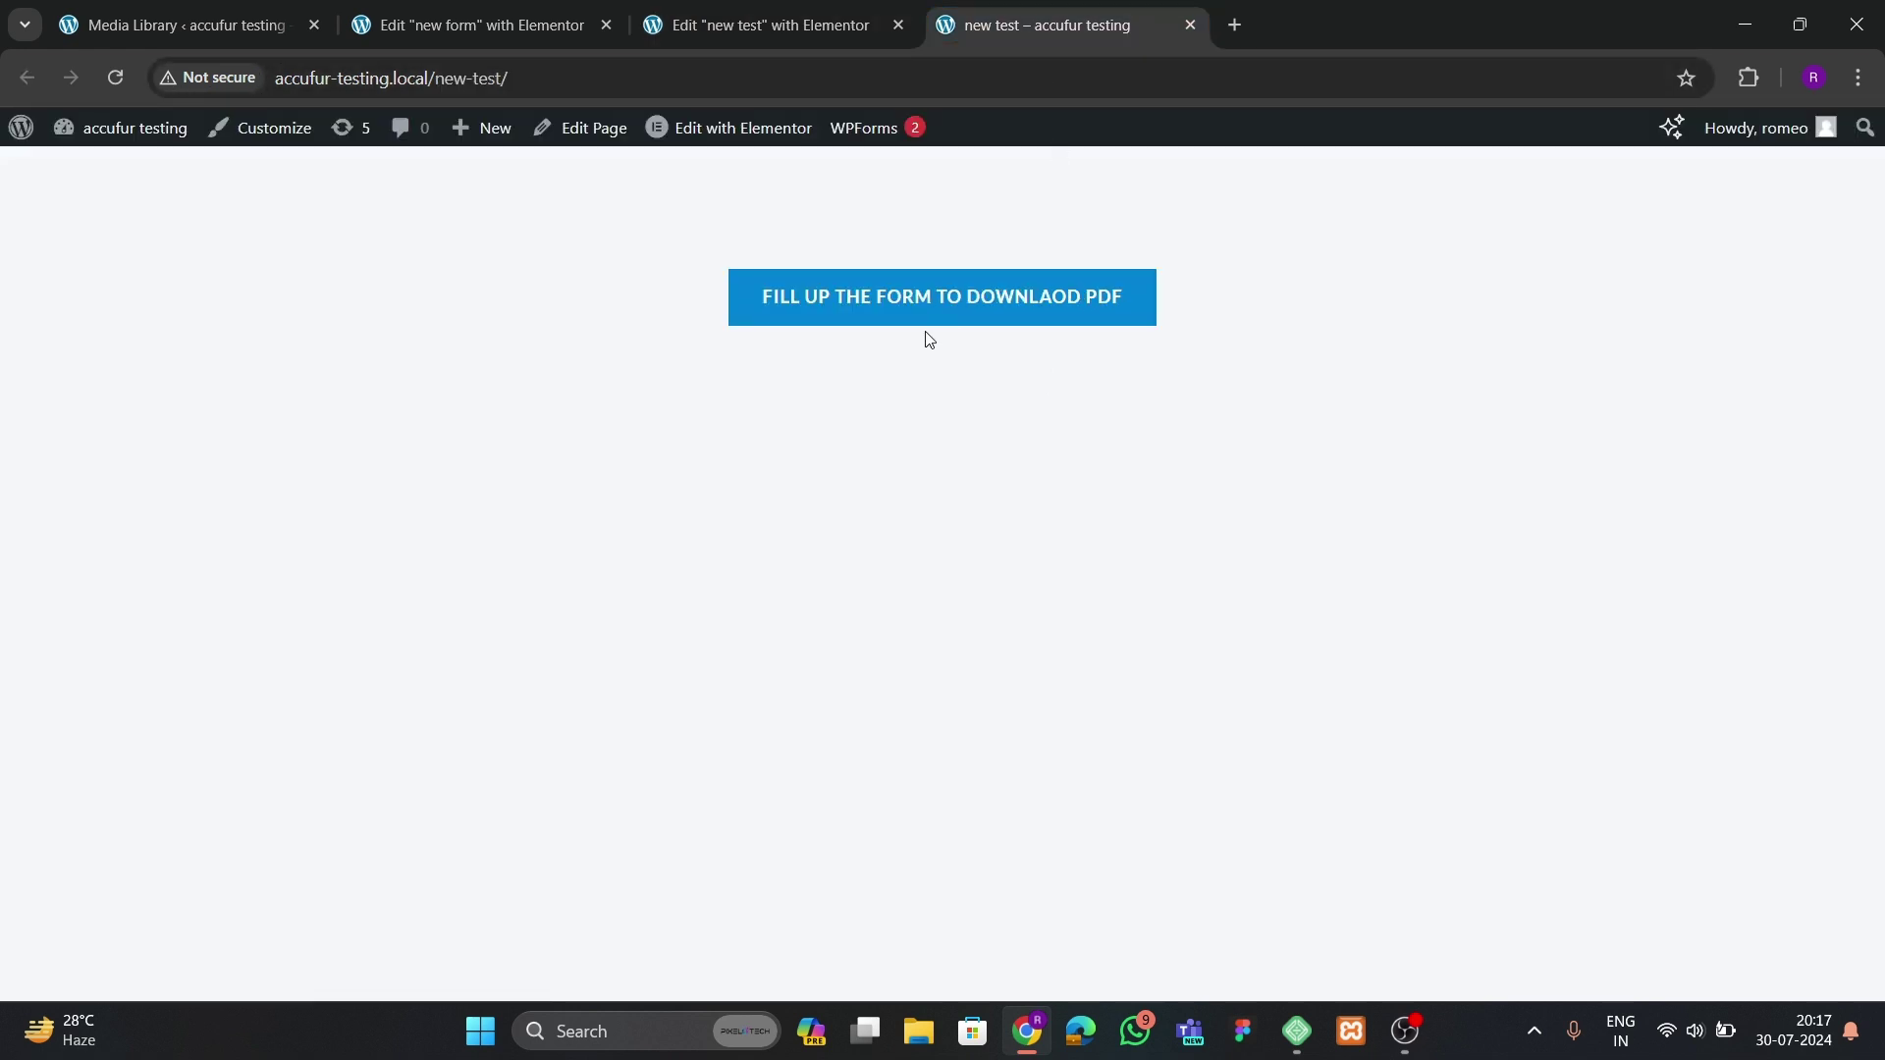
# - Submit a test entry through the live page's popup form with a name, an email and the message "efefe", and close the popup
pyautogui.click(960, 304)
pyautogui.click(752, 472)
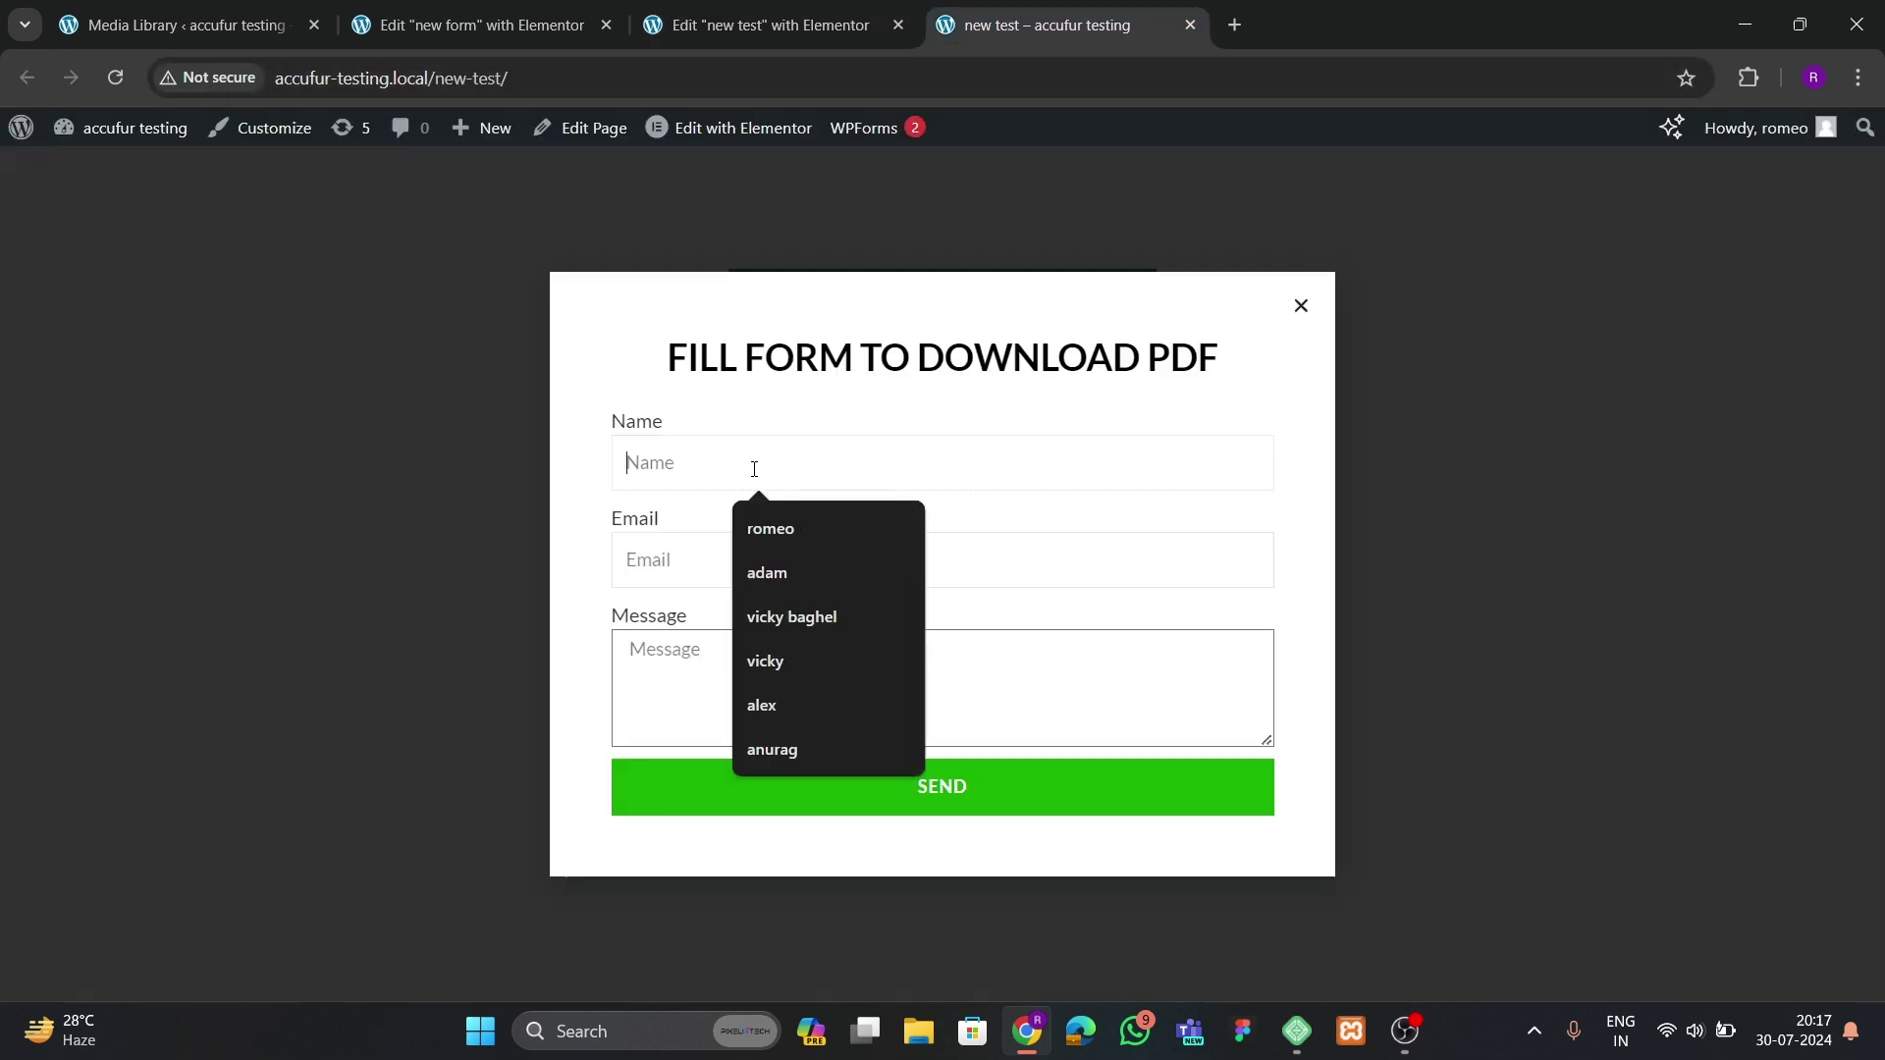
pyautogui.click(771, 529)
pyautogui.click(785, 542)
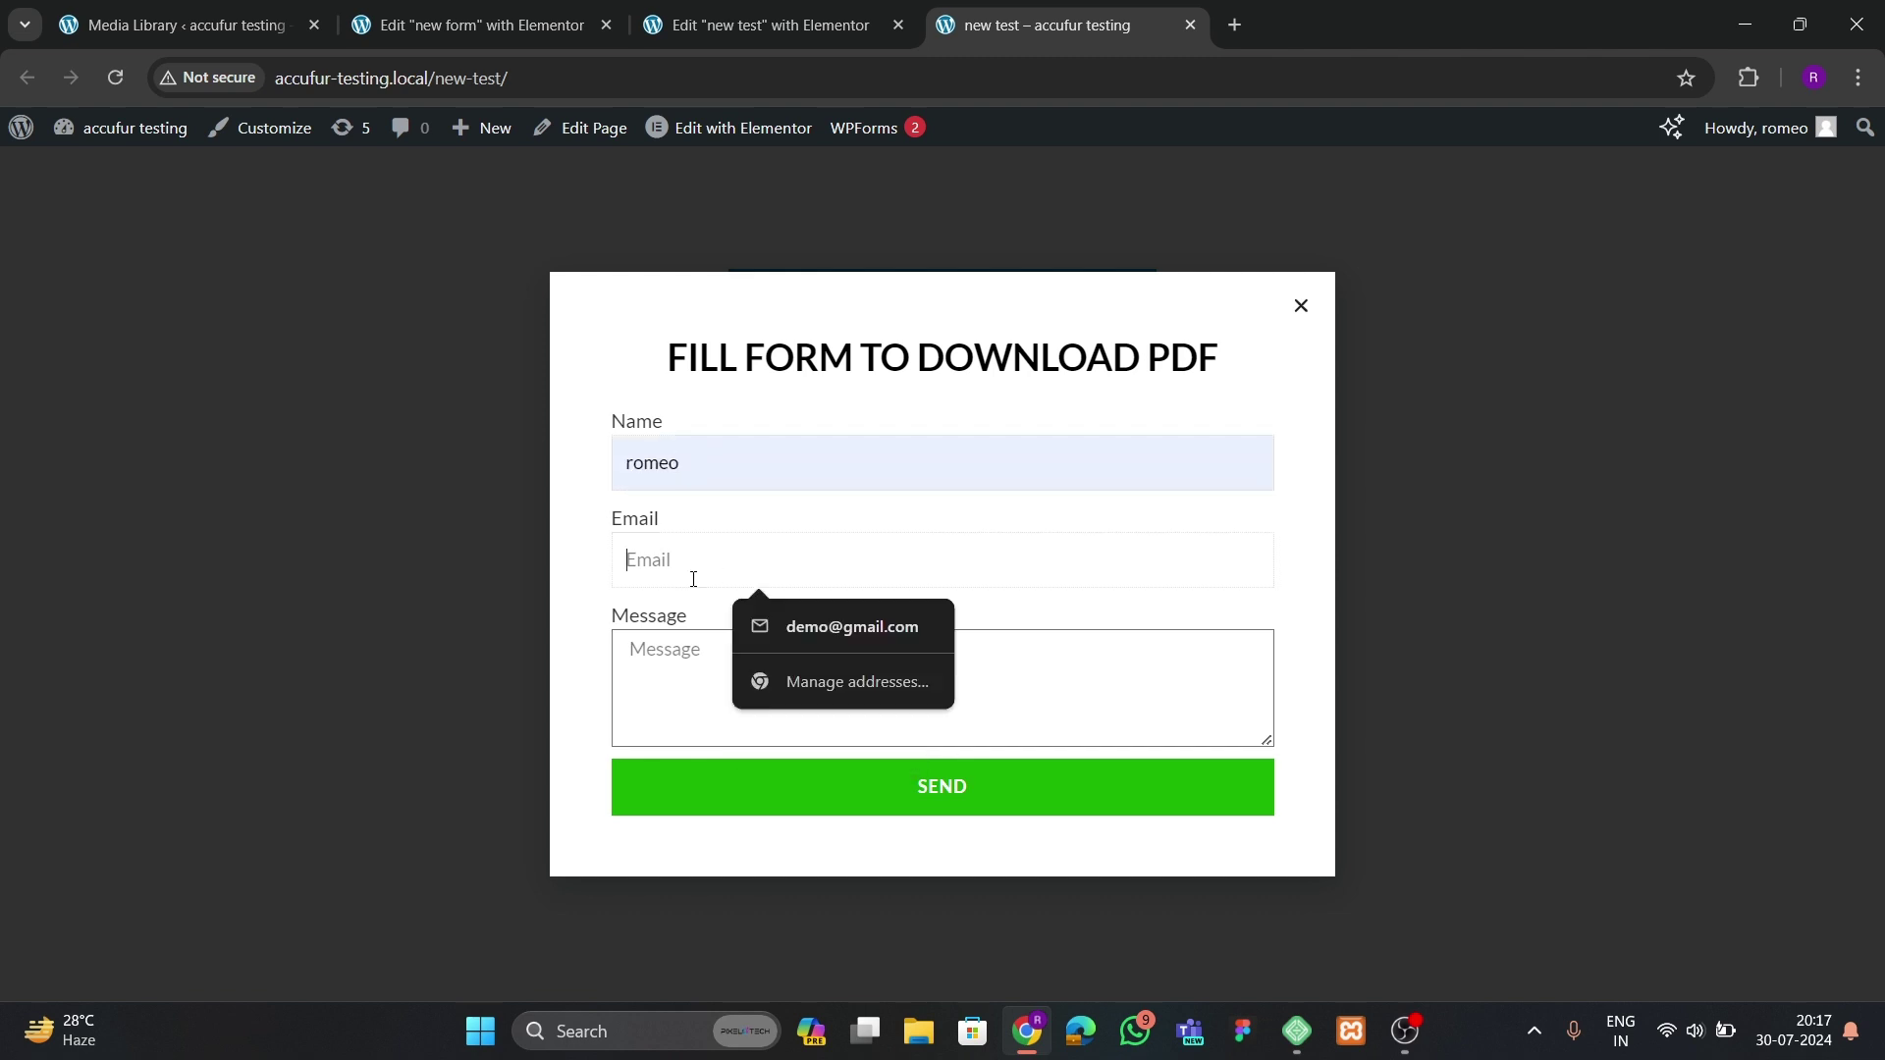
pyautogui.click(820, 618)
pyautogui.click(723, 668)
pyautogui.write('efefe')
pyautogui.click(984, 771)
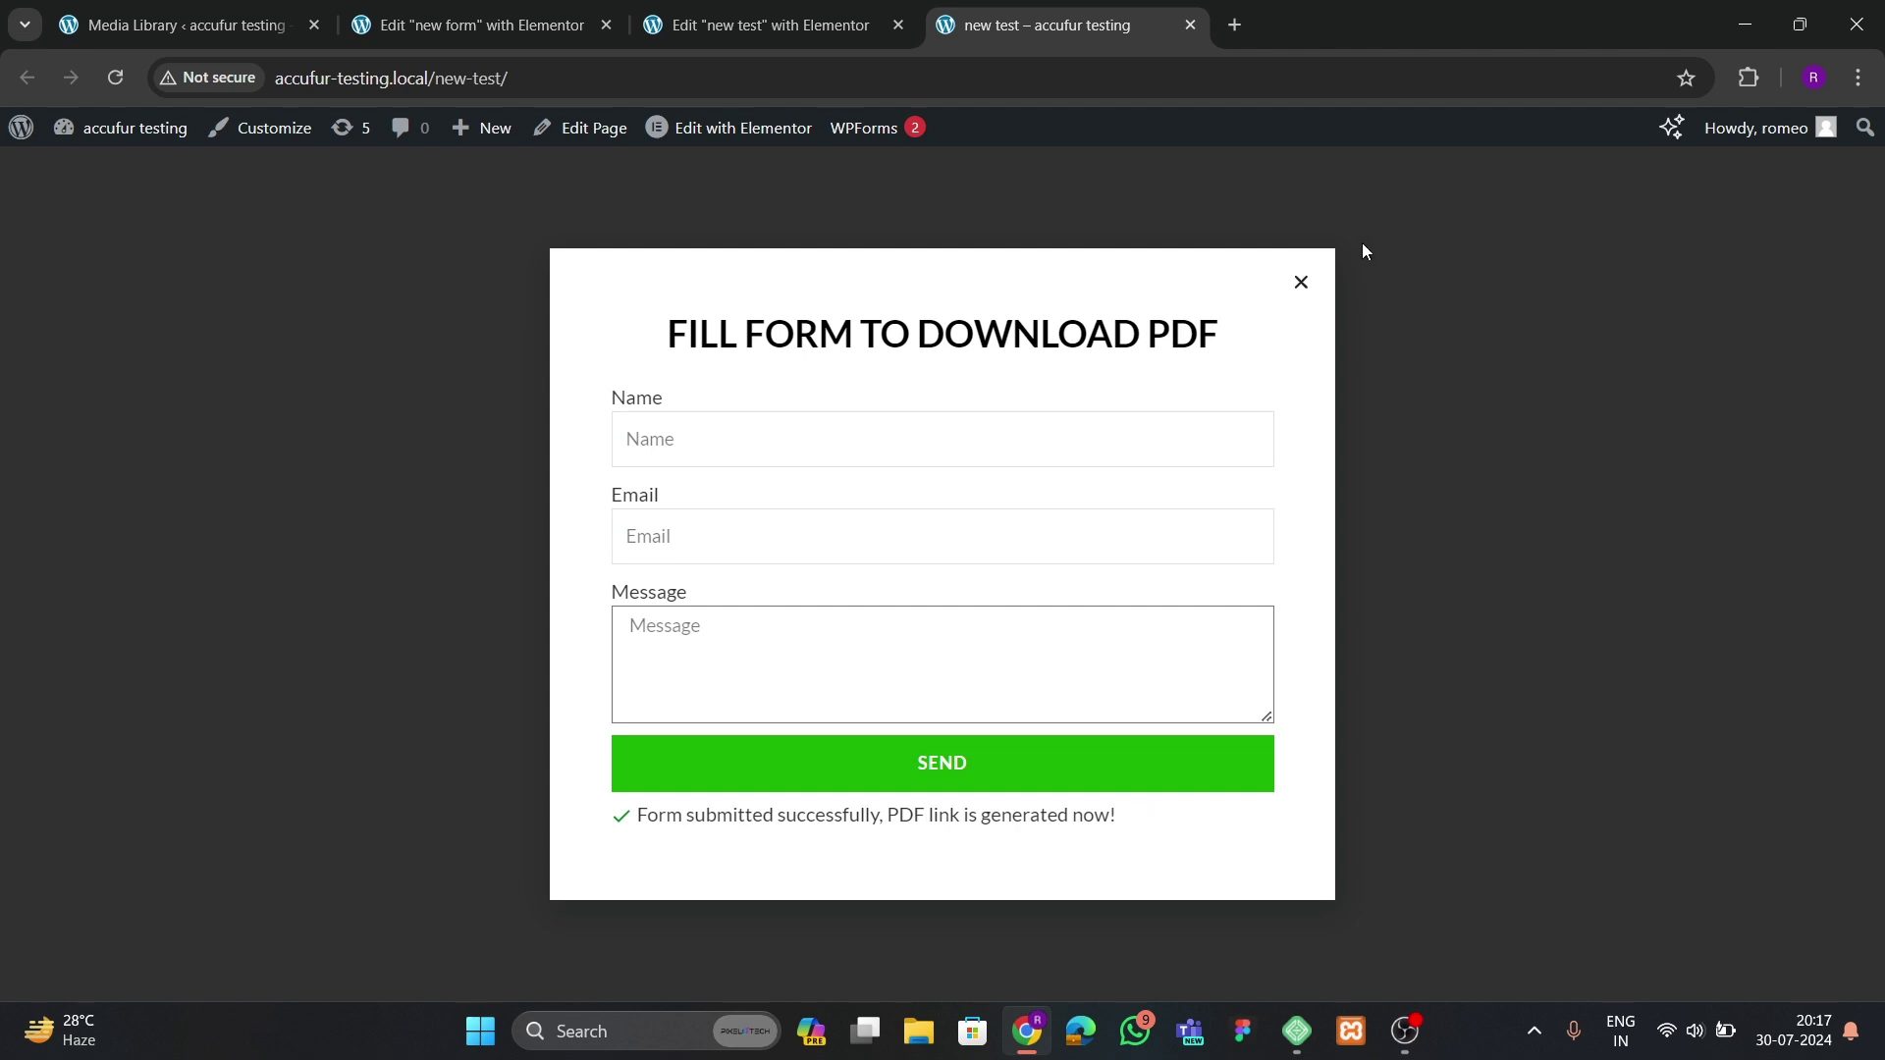
pyautogui.click(1301, 283)
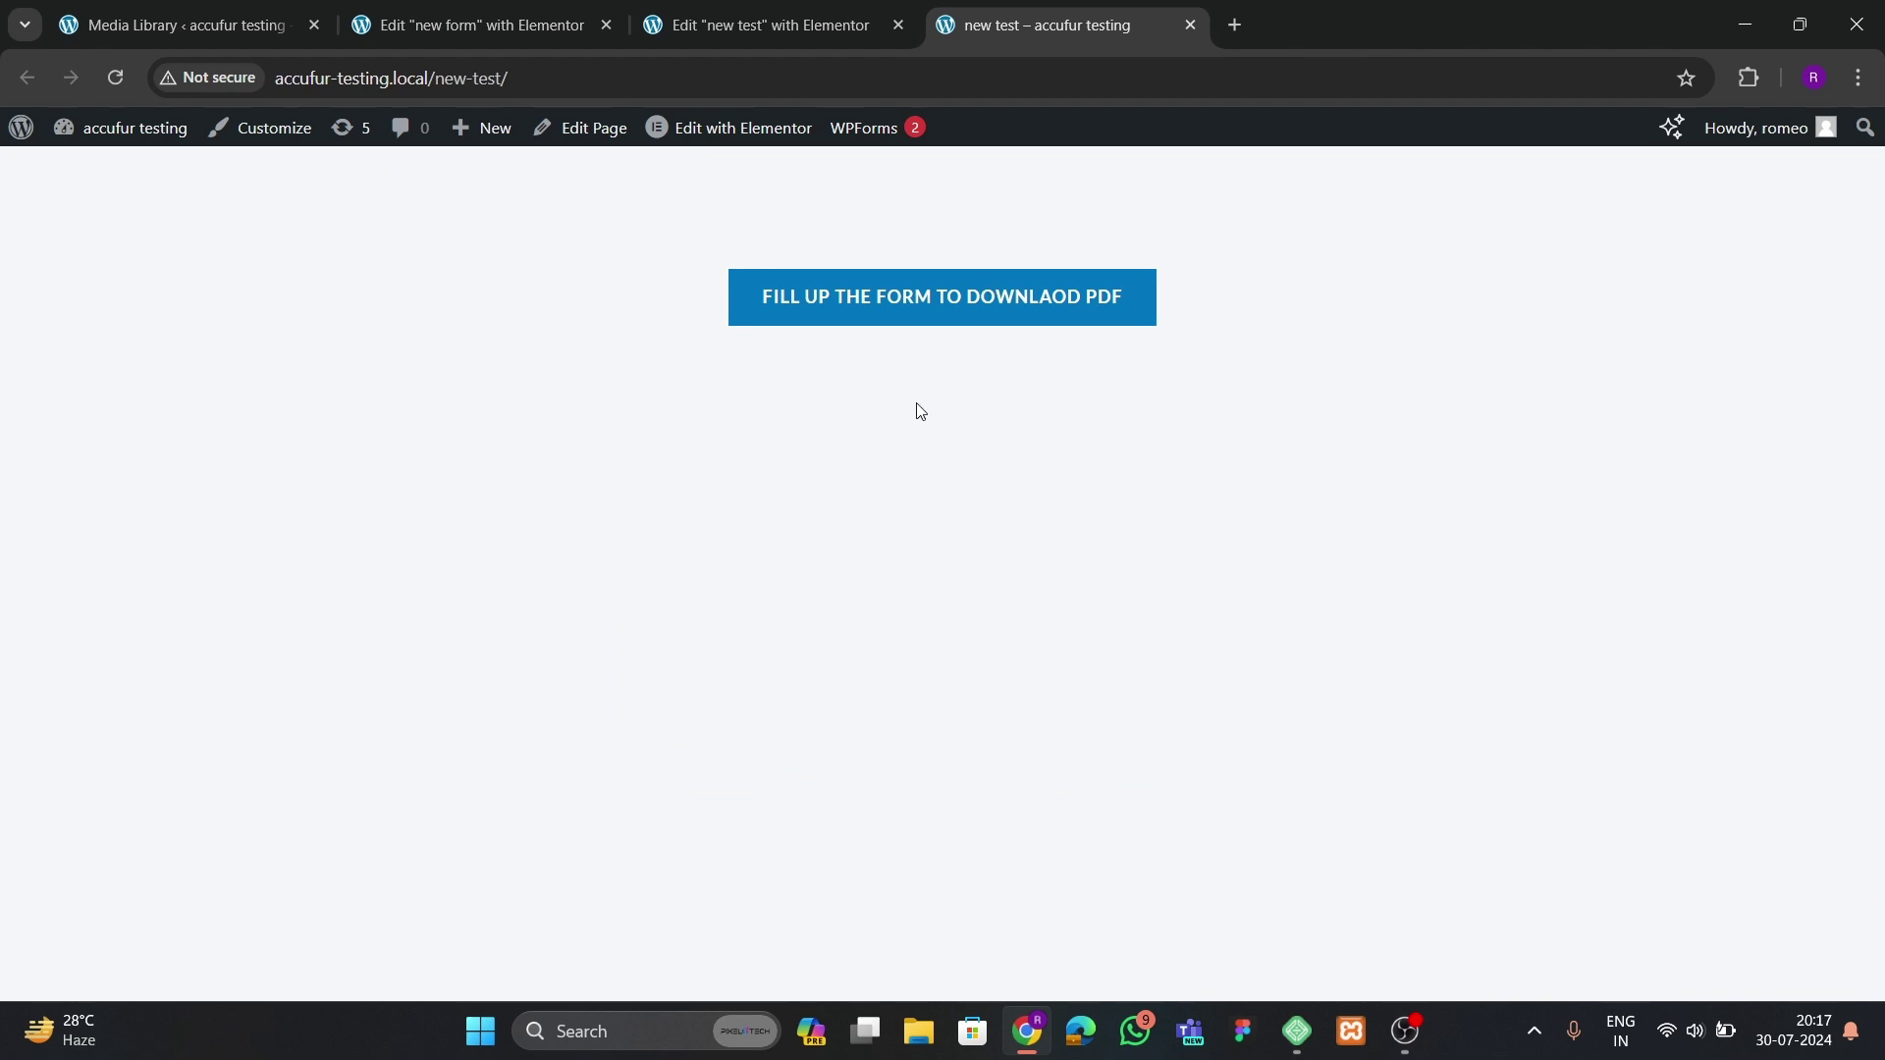
# - Move popup-form2 from the form widget's CSS ID to its CSS Classes in the new form popup and publish the popup
pyautogui.hotkey('ctrl', 'shift', 'Tab')
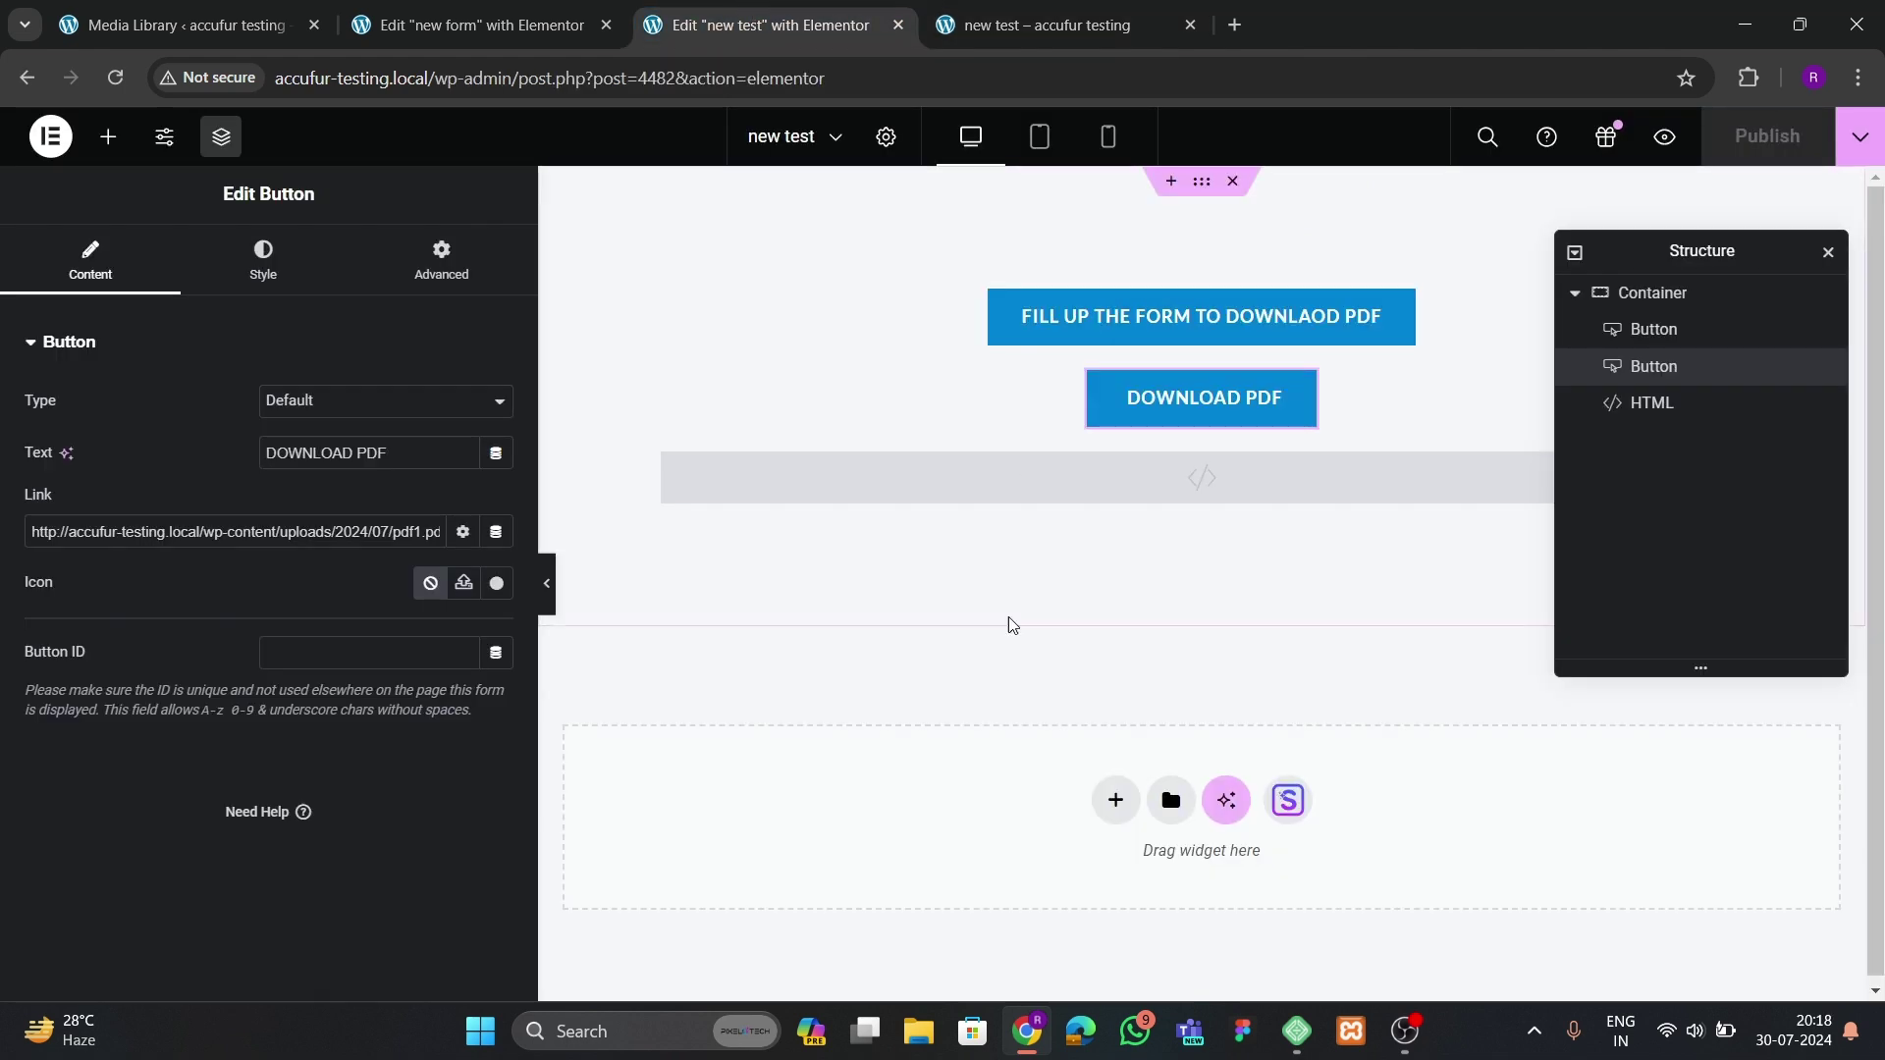
pyautogui.click(1051, 503)
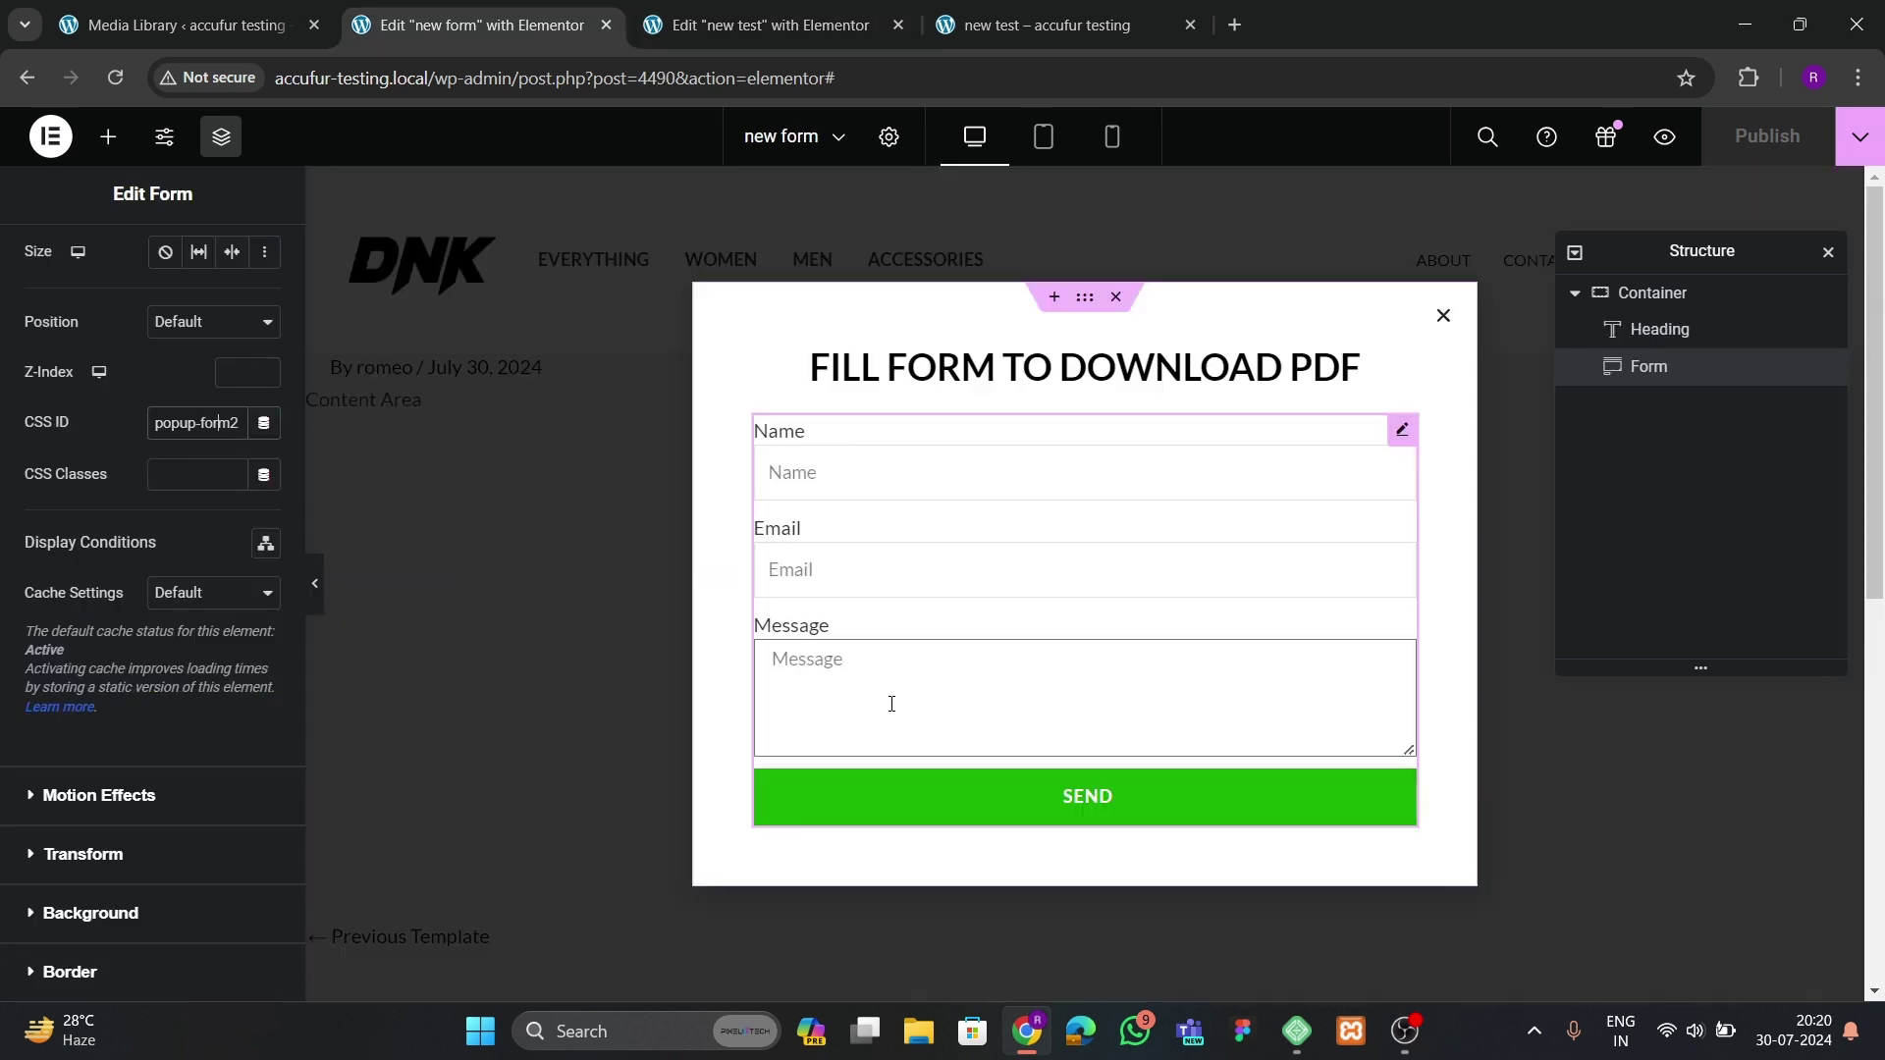
pyautogui.click(785, 25)
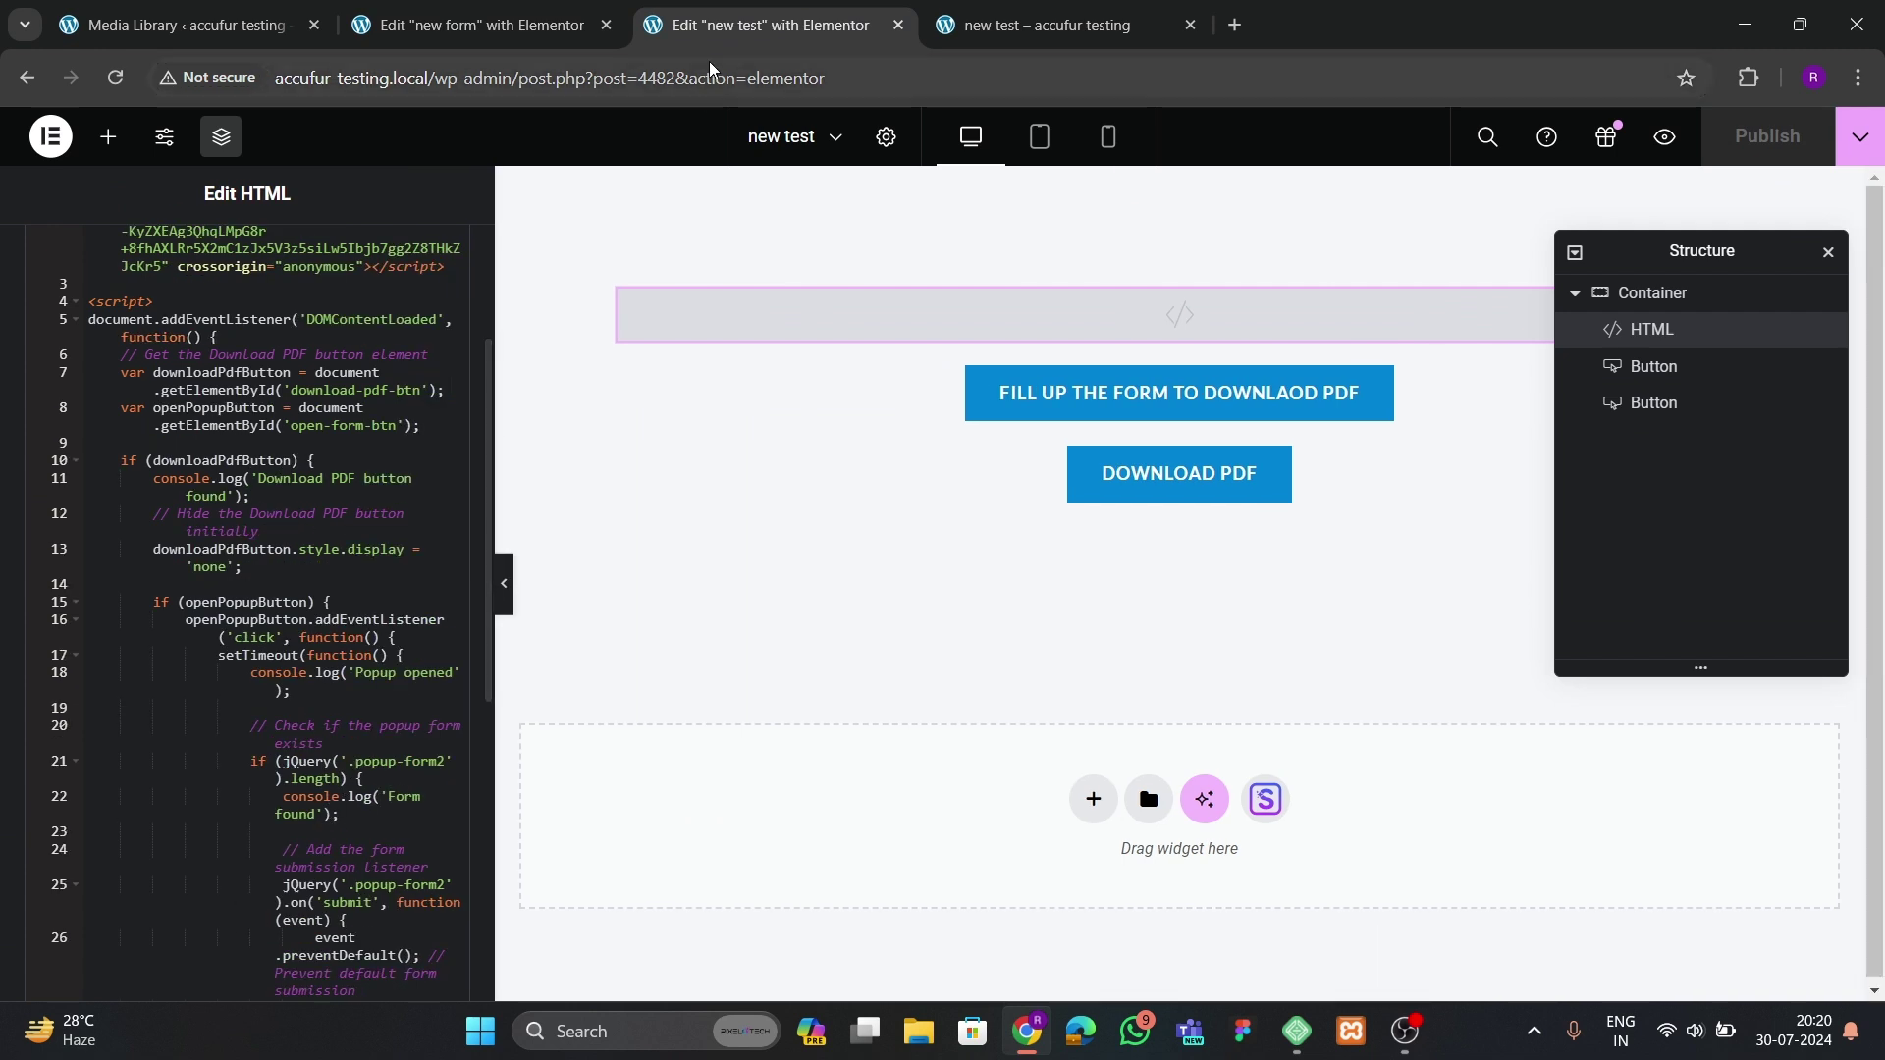
pyautogui.click(471, 25)
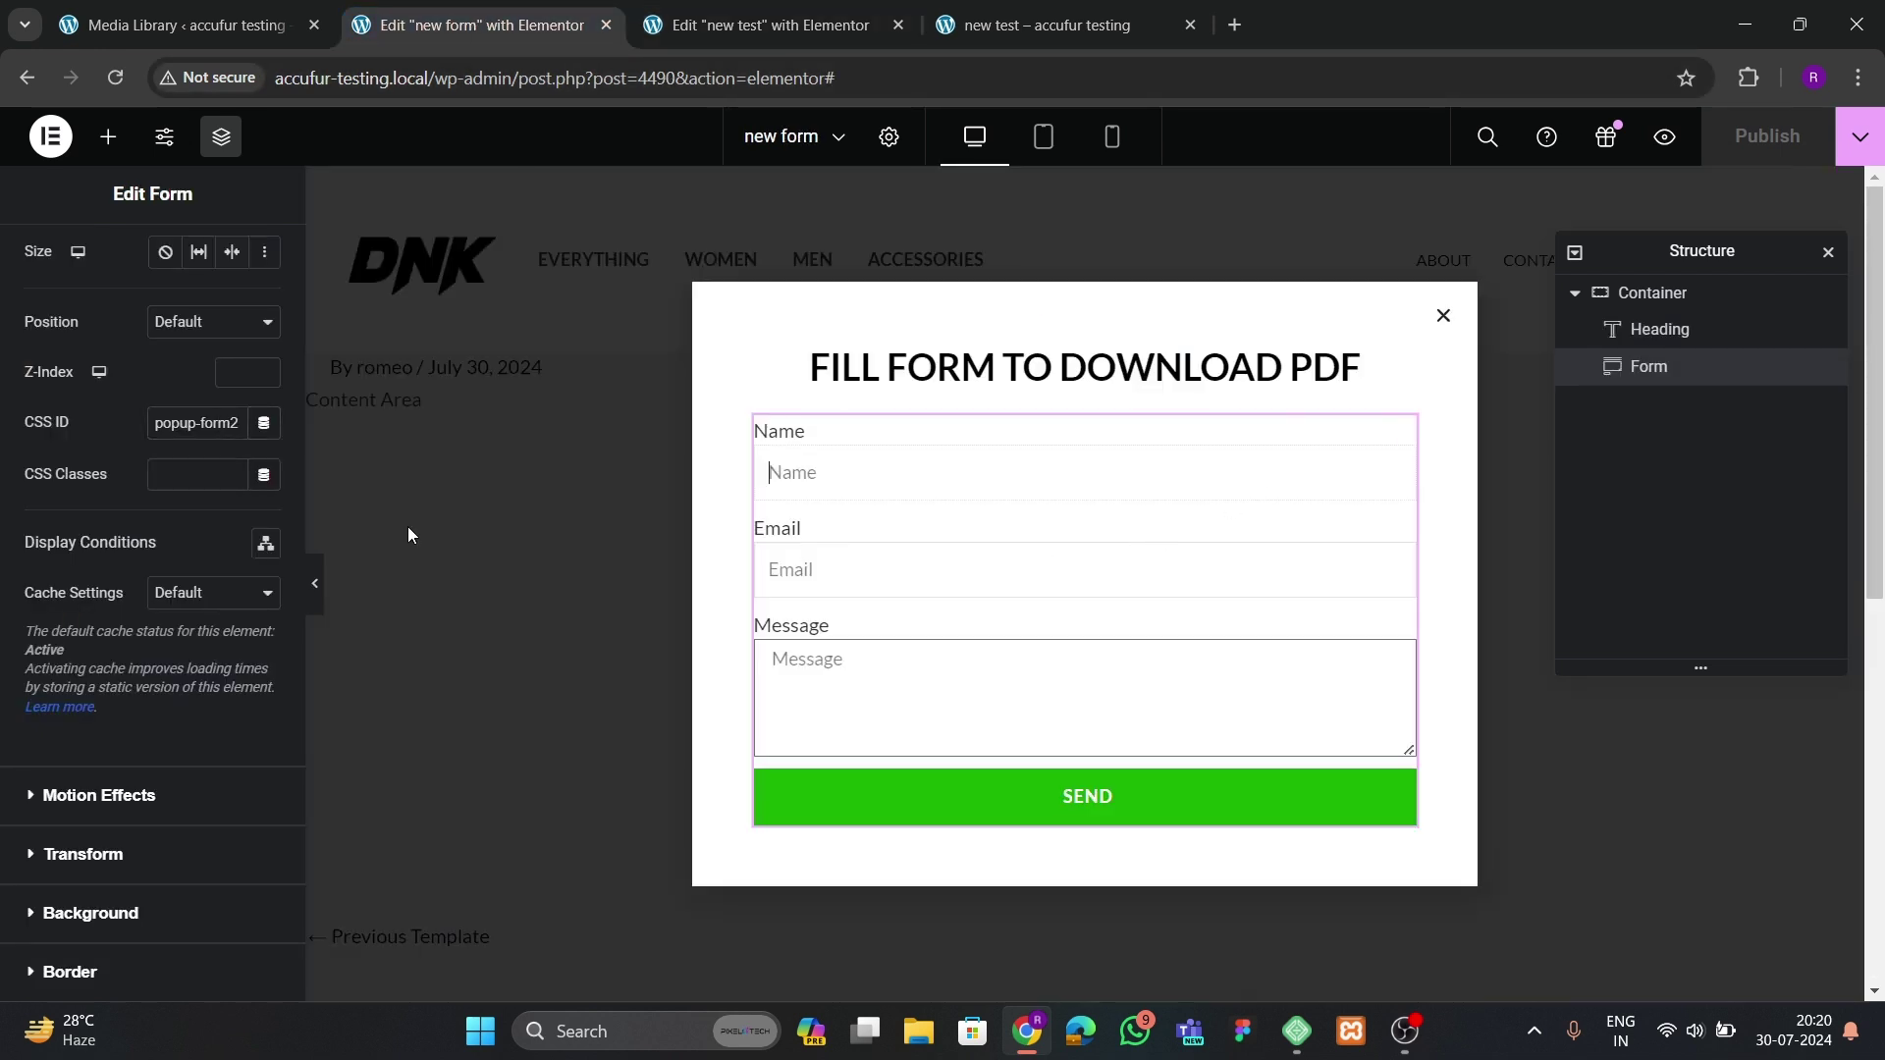
pyautogui.tripleClick(155, 440)
pyautogui.hotkey('ctrl', 'c')
pyautogui.press('BackSpace')
pyautogui.click(178, 485)
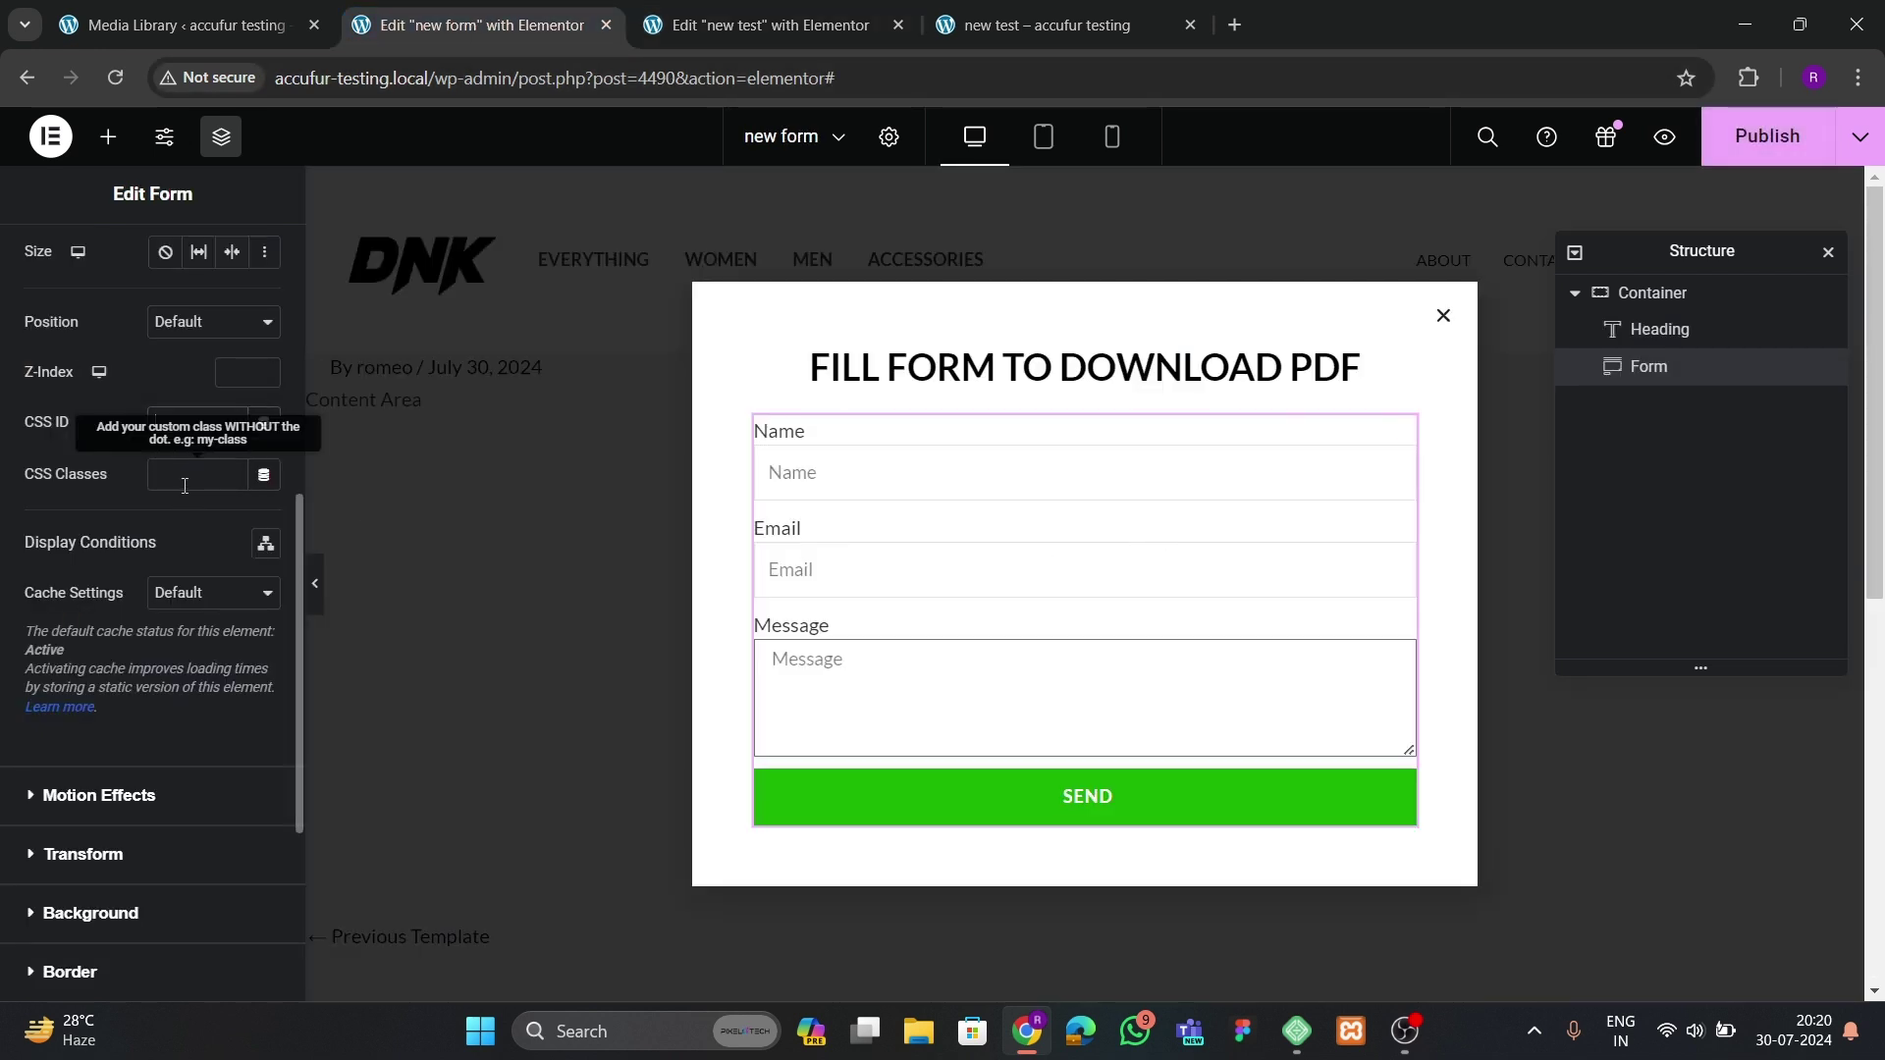
pyautogui.hotkey('ctrl', 'v')
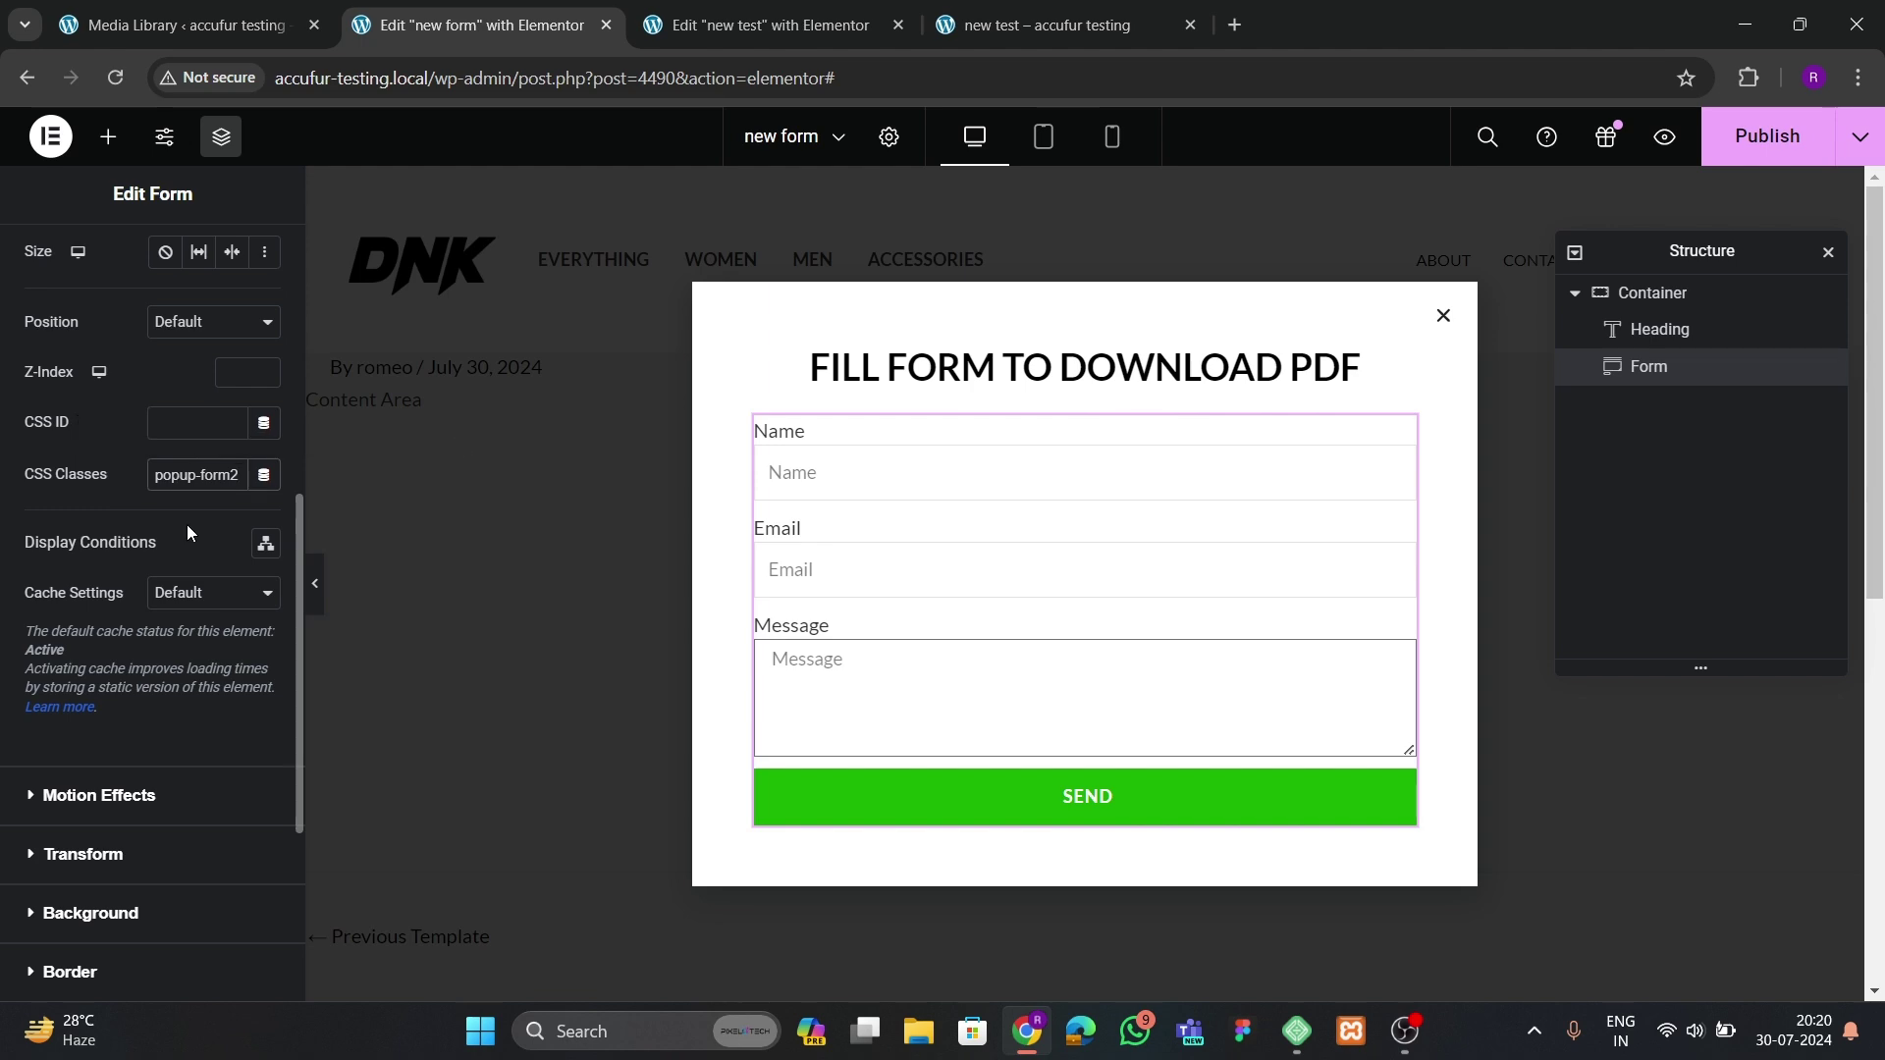
pyautogui.click(1733, 135)
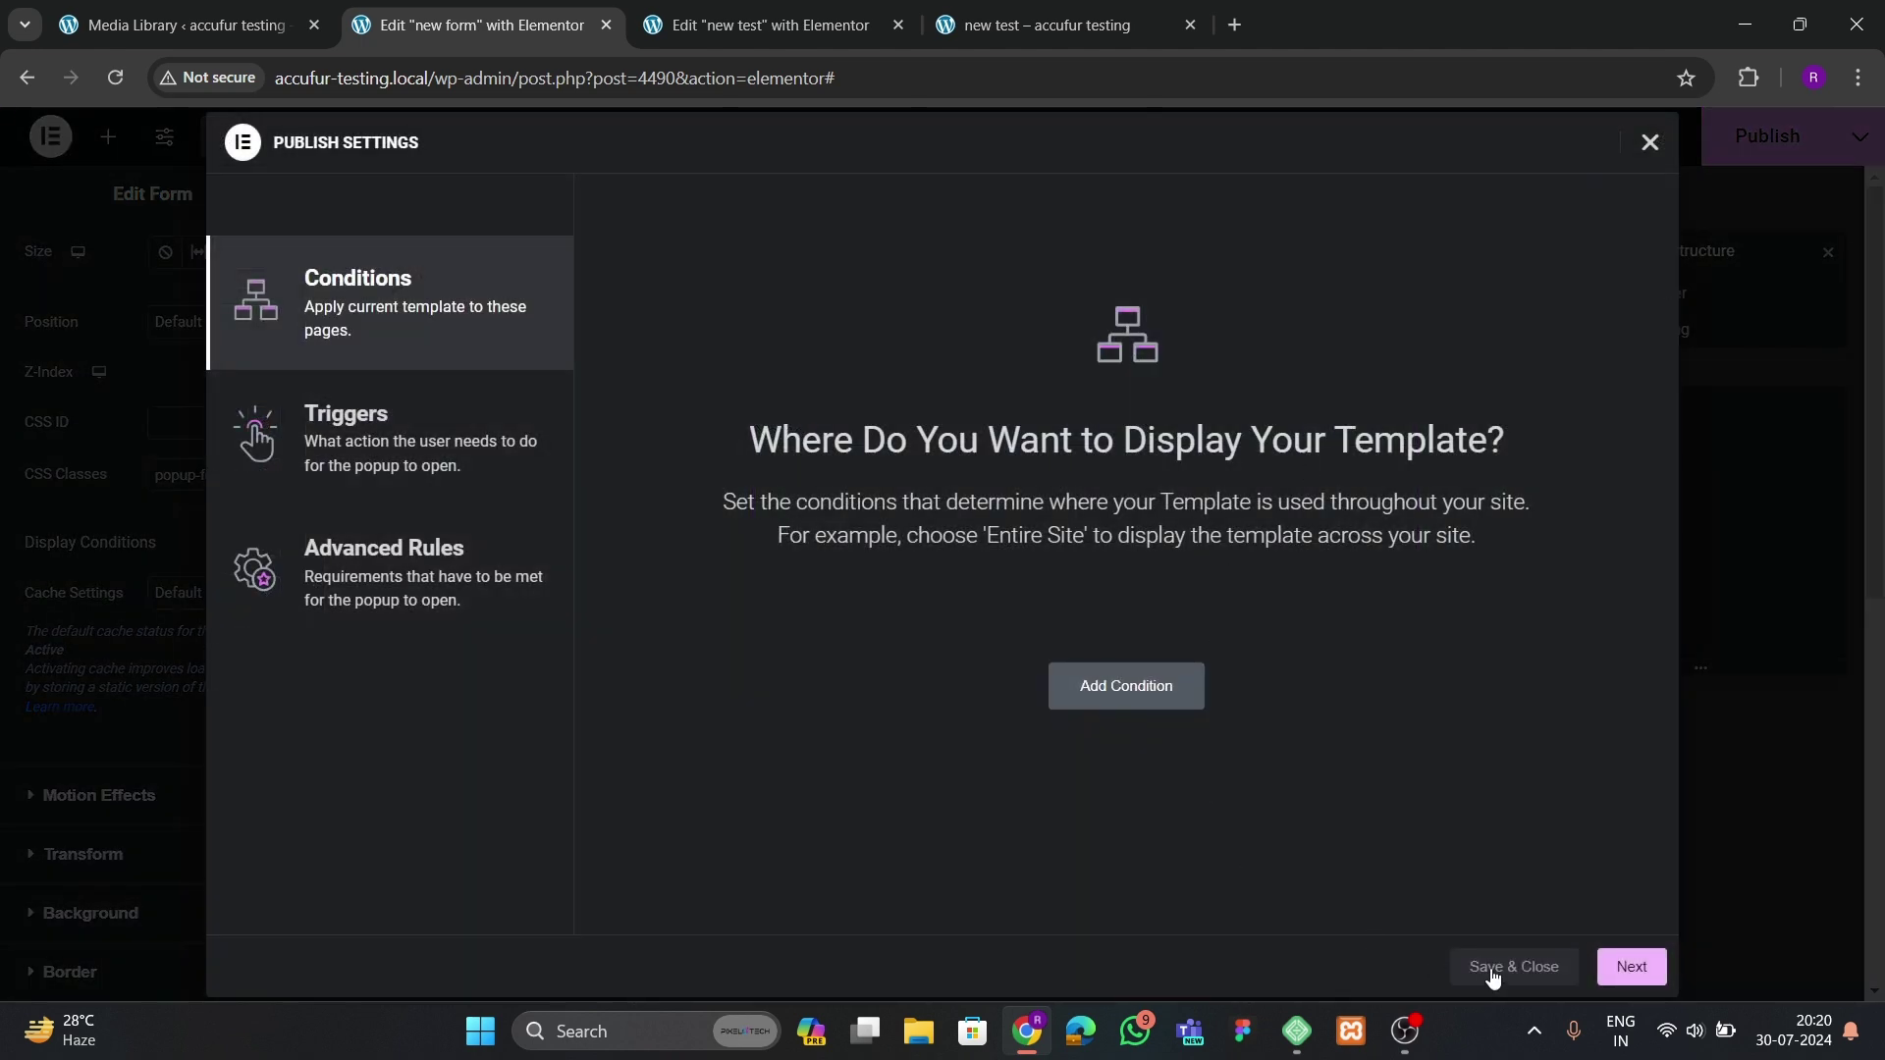
pyautogui.click(1502, 970)
# - Reload the live new-test page and open its popup form
pyautogui.click(751, 25)
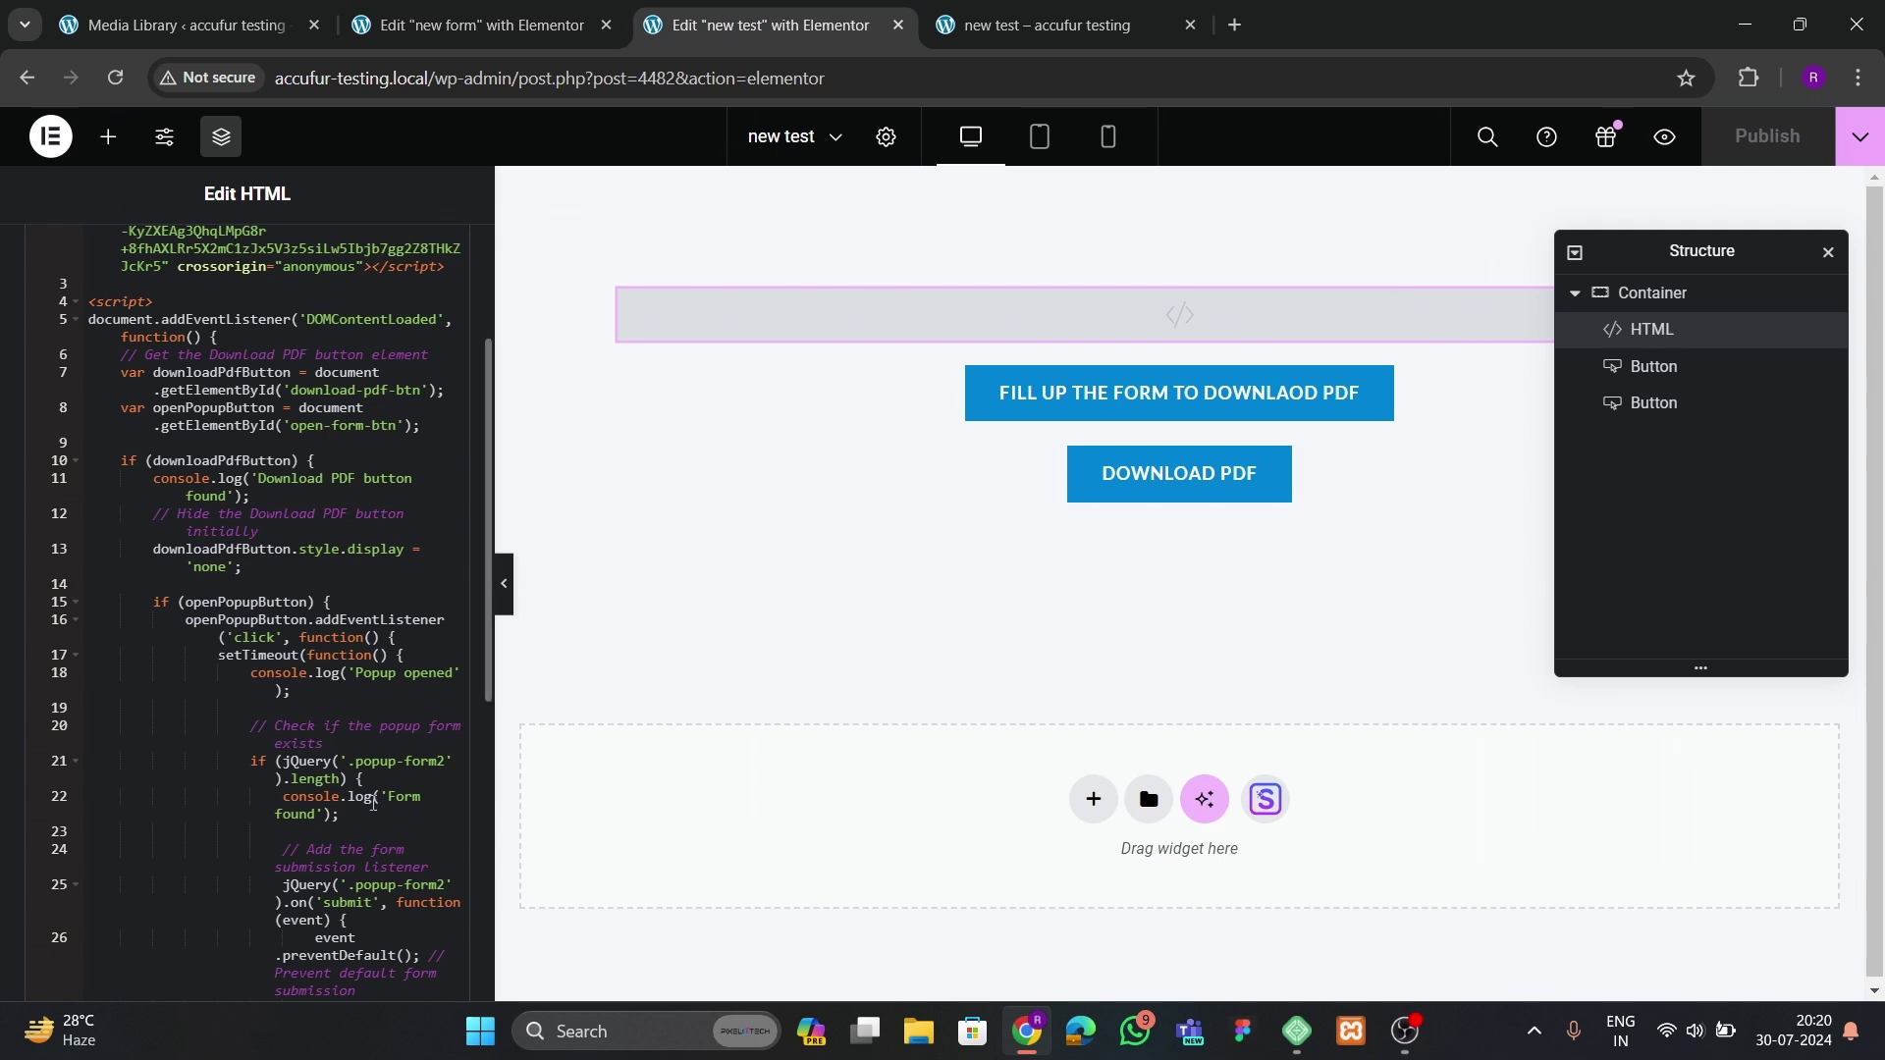
pyautogui.click(1046, 25)
pyautogui.click(96, 81)
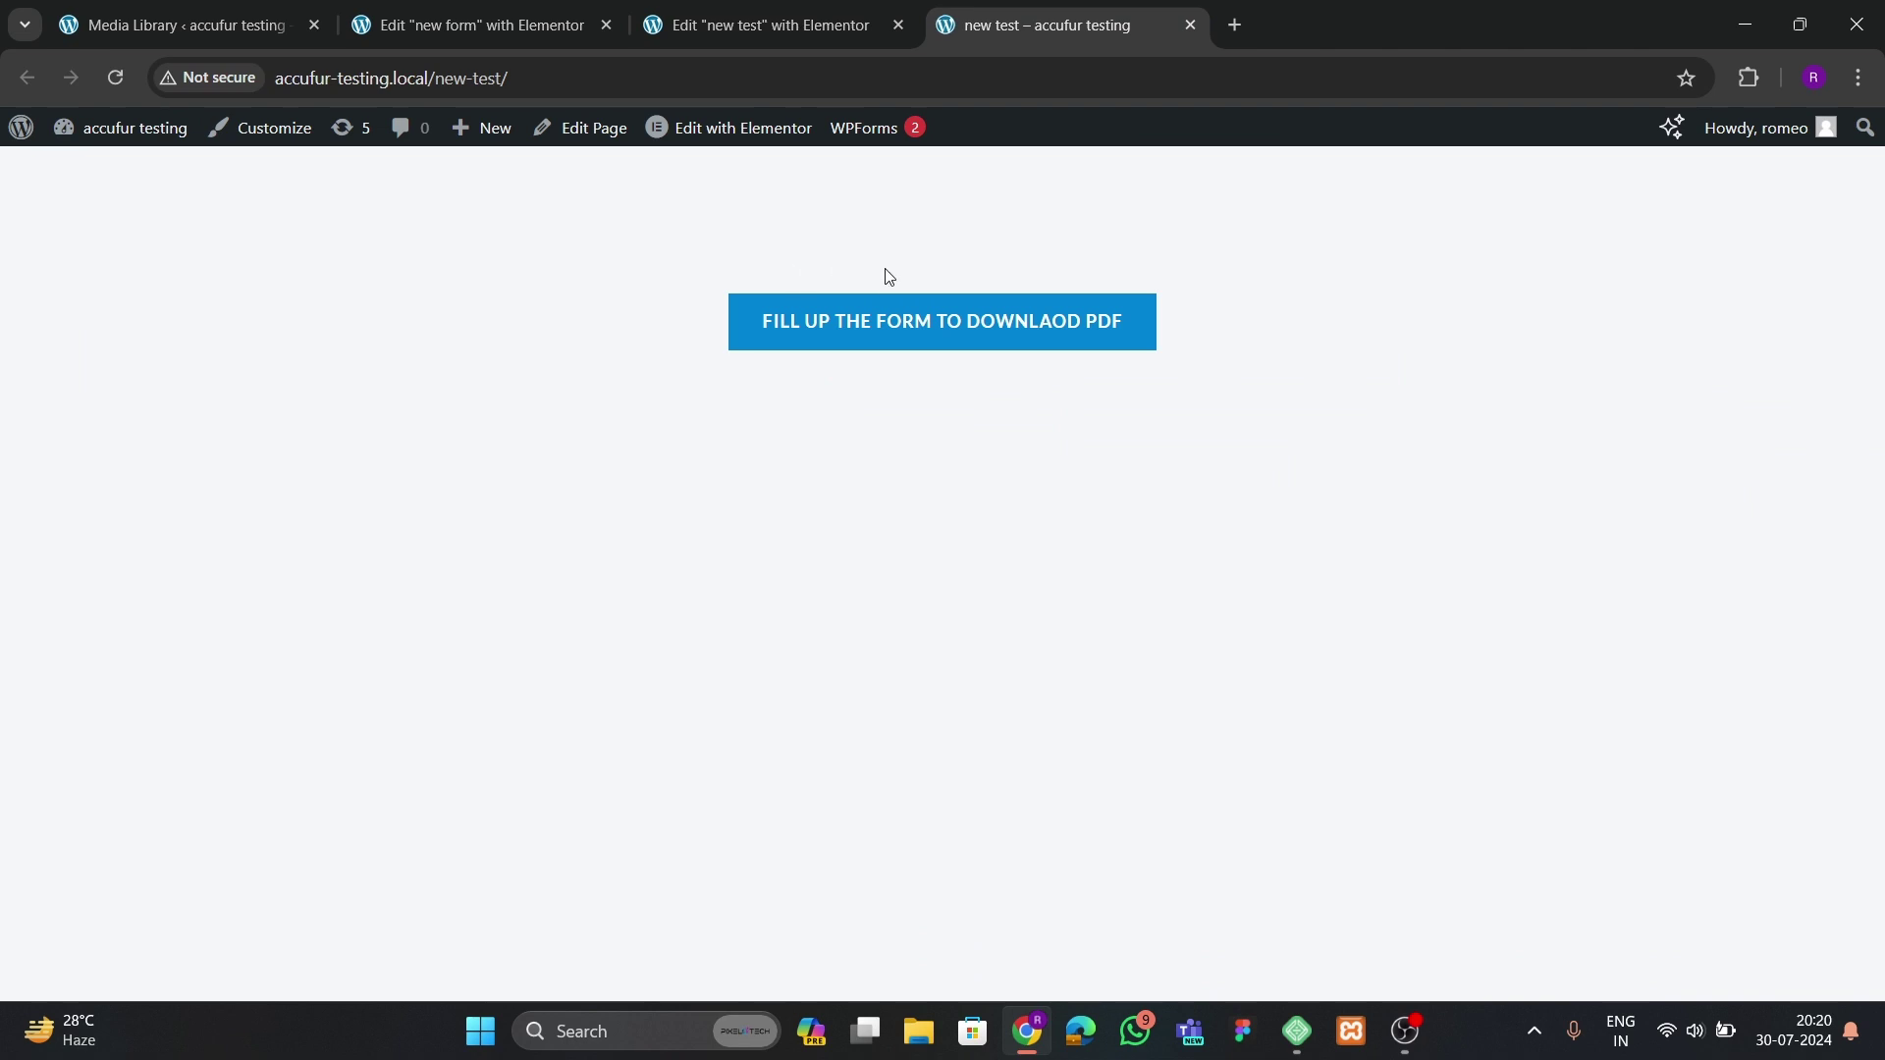
pyautogui.click(900, 318)
# - Fill in the popup form's name and email, enter the message "efef", submit it and close the popup
pyautogui.click(741, 449)
pyautogui.click(776, 527)
pyautogui.click(716, 567)
pyautogui.click(746, 687)
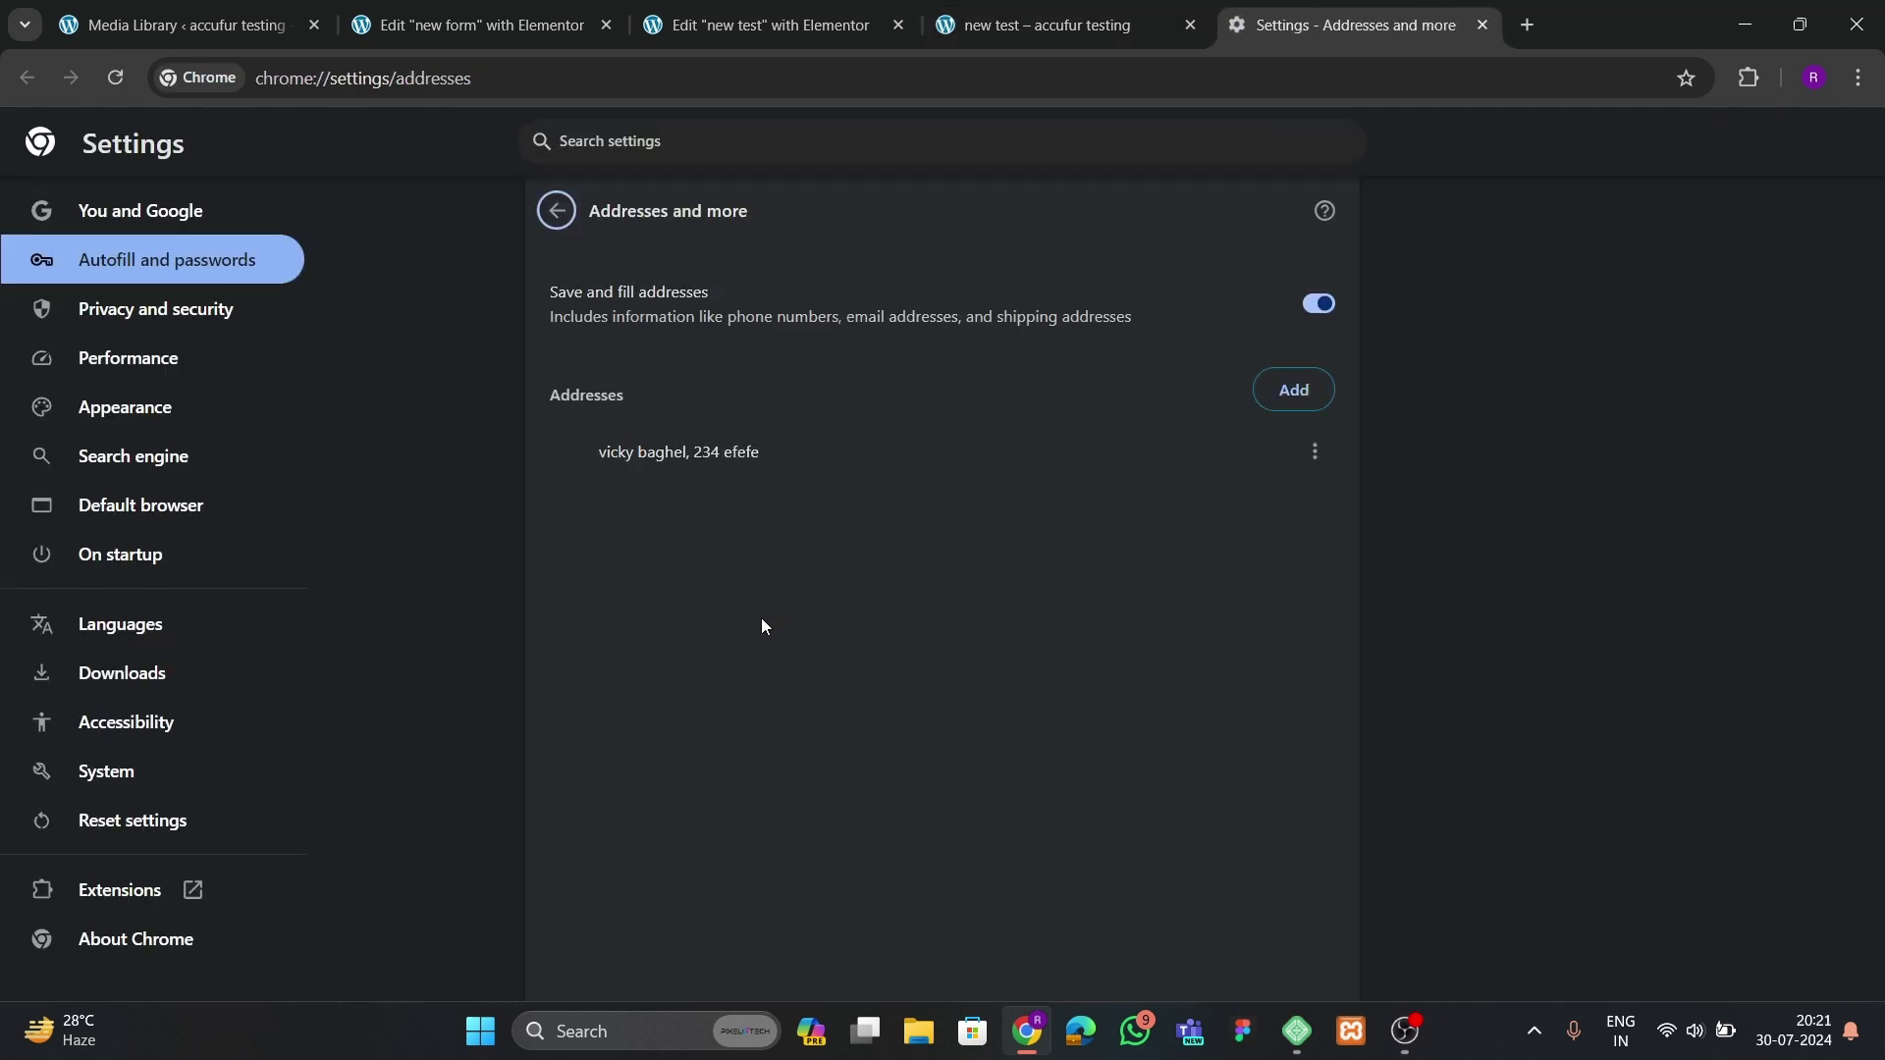
pyautogui.click(1484, 26)
pyautogui.click(686, 547)
pyautogui.click(778, 614)
pyautogui.click(752, 676)
pyautogui.write('efe')
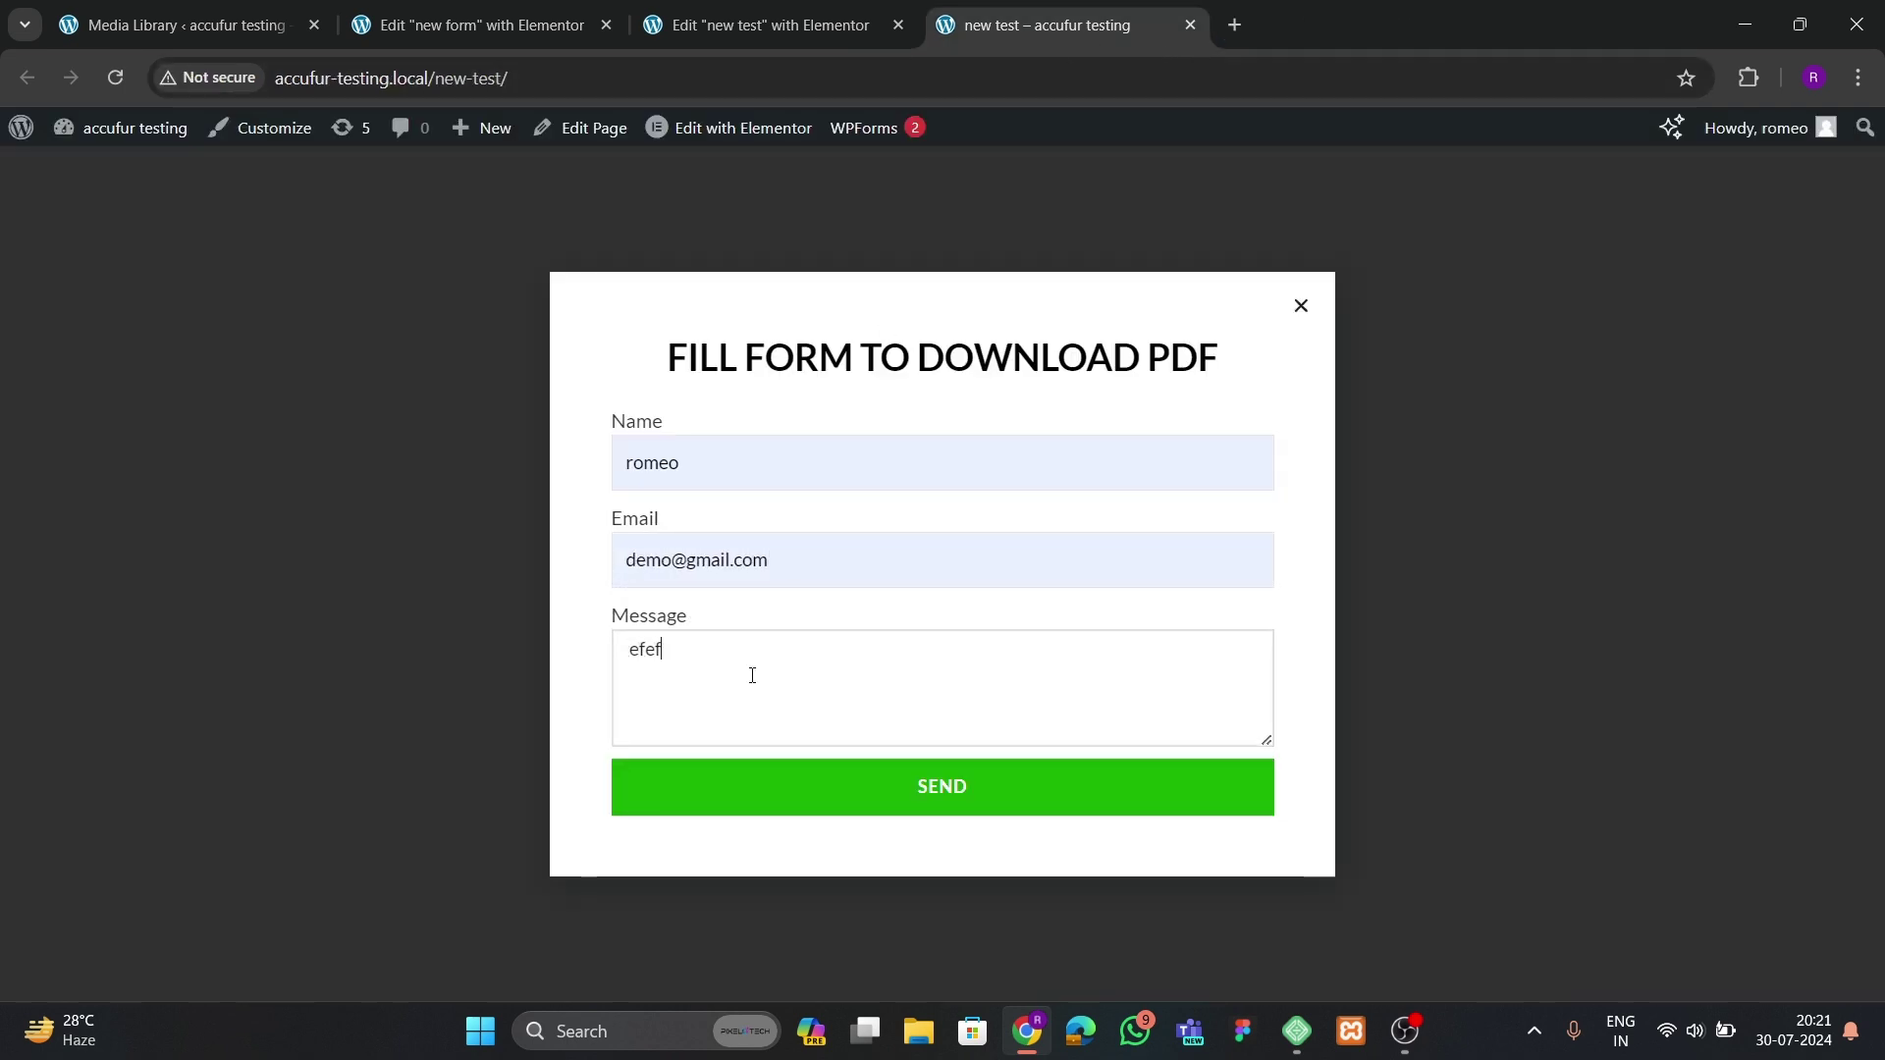
pyautogui.write('f')
pyautogui.click(895, 783)
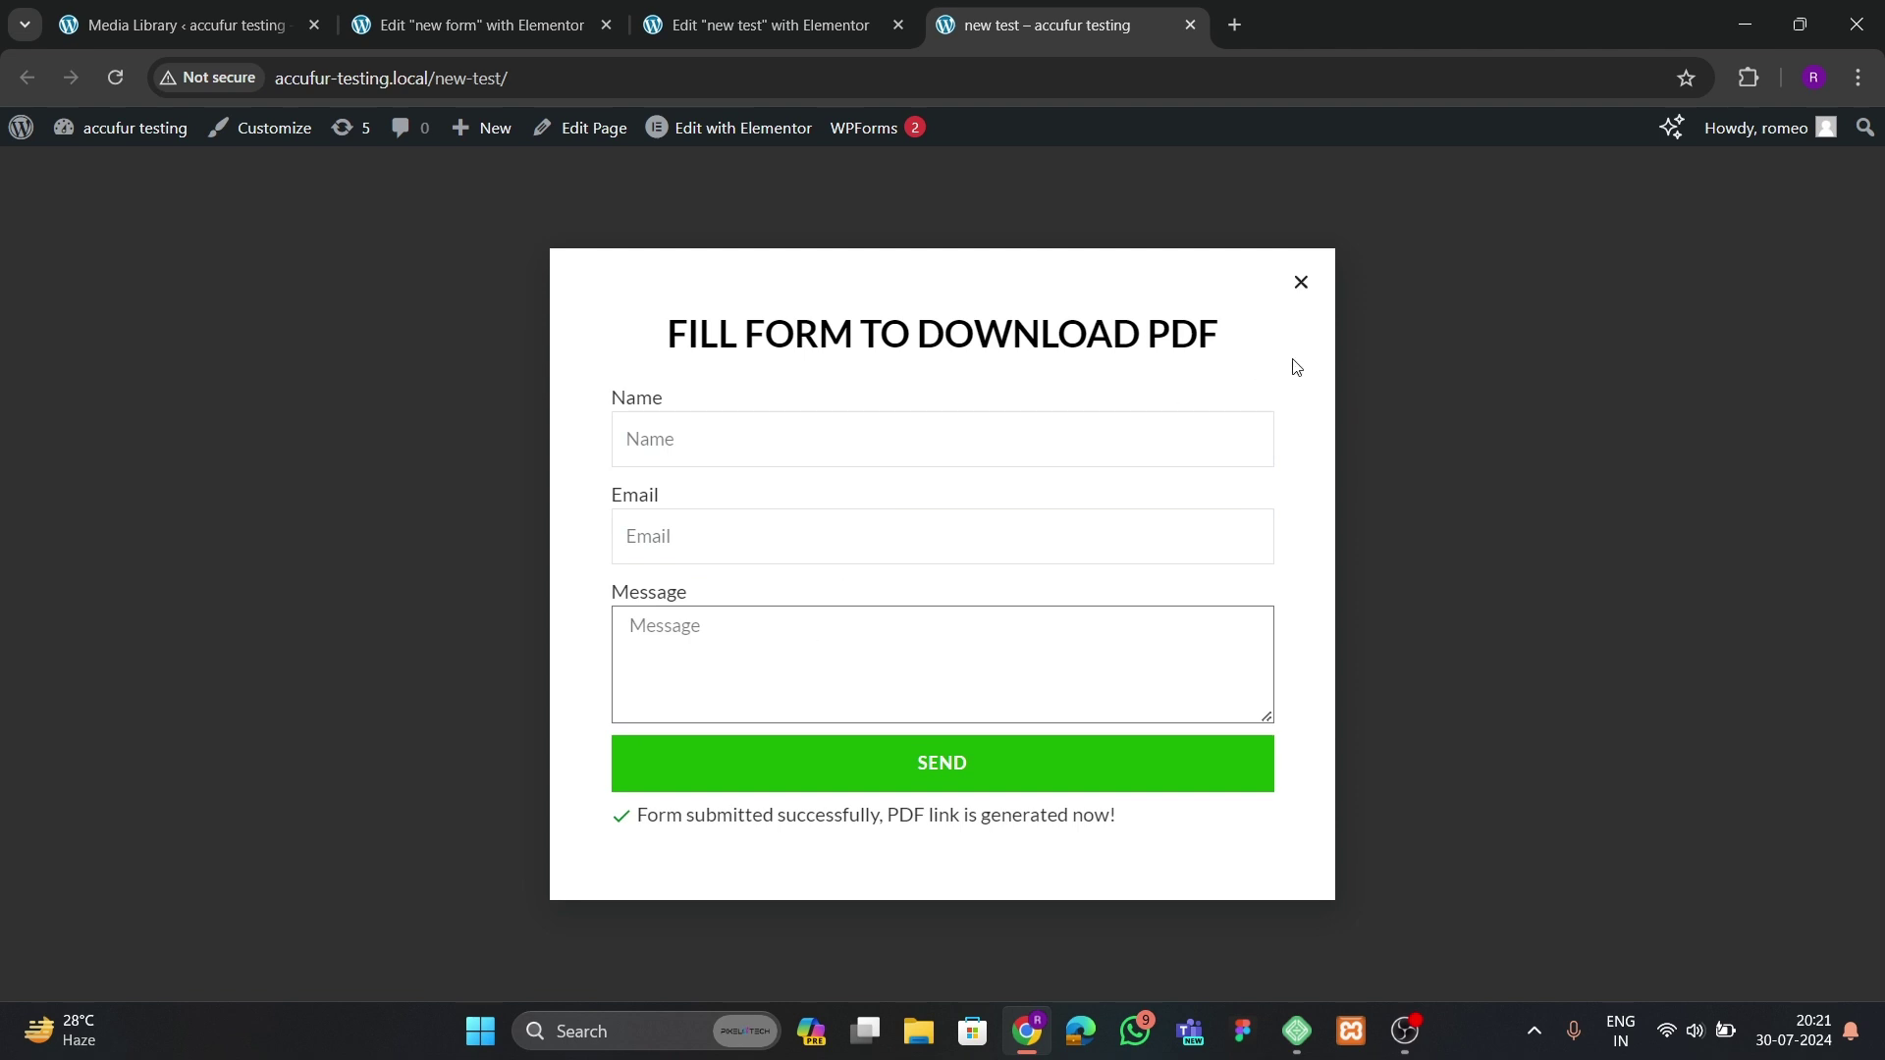
pyautogui.click(1301, 303)
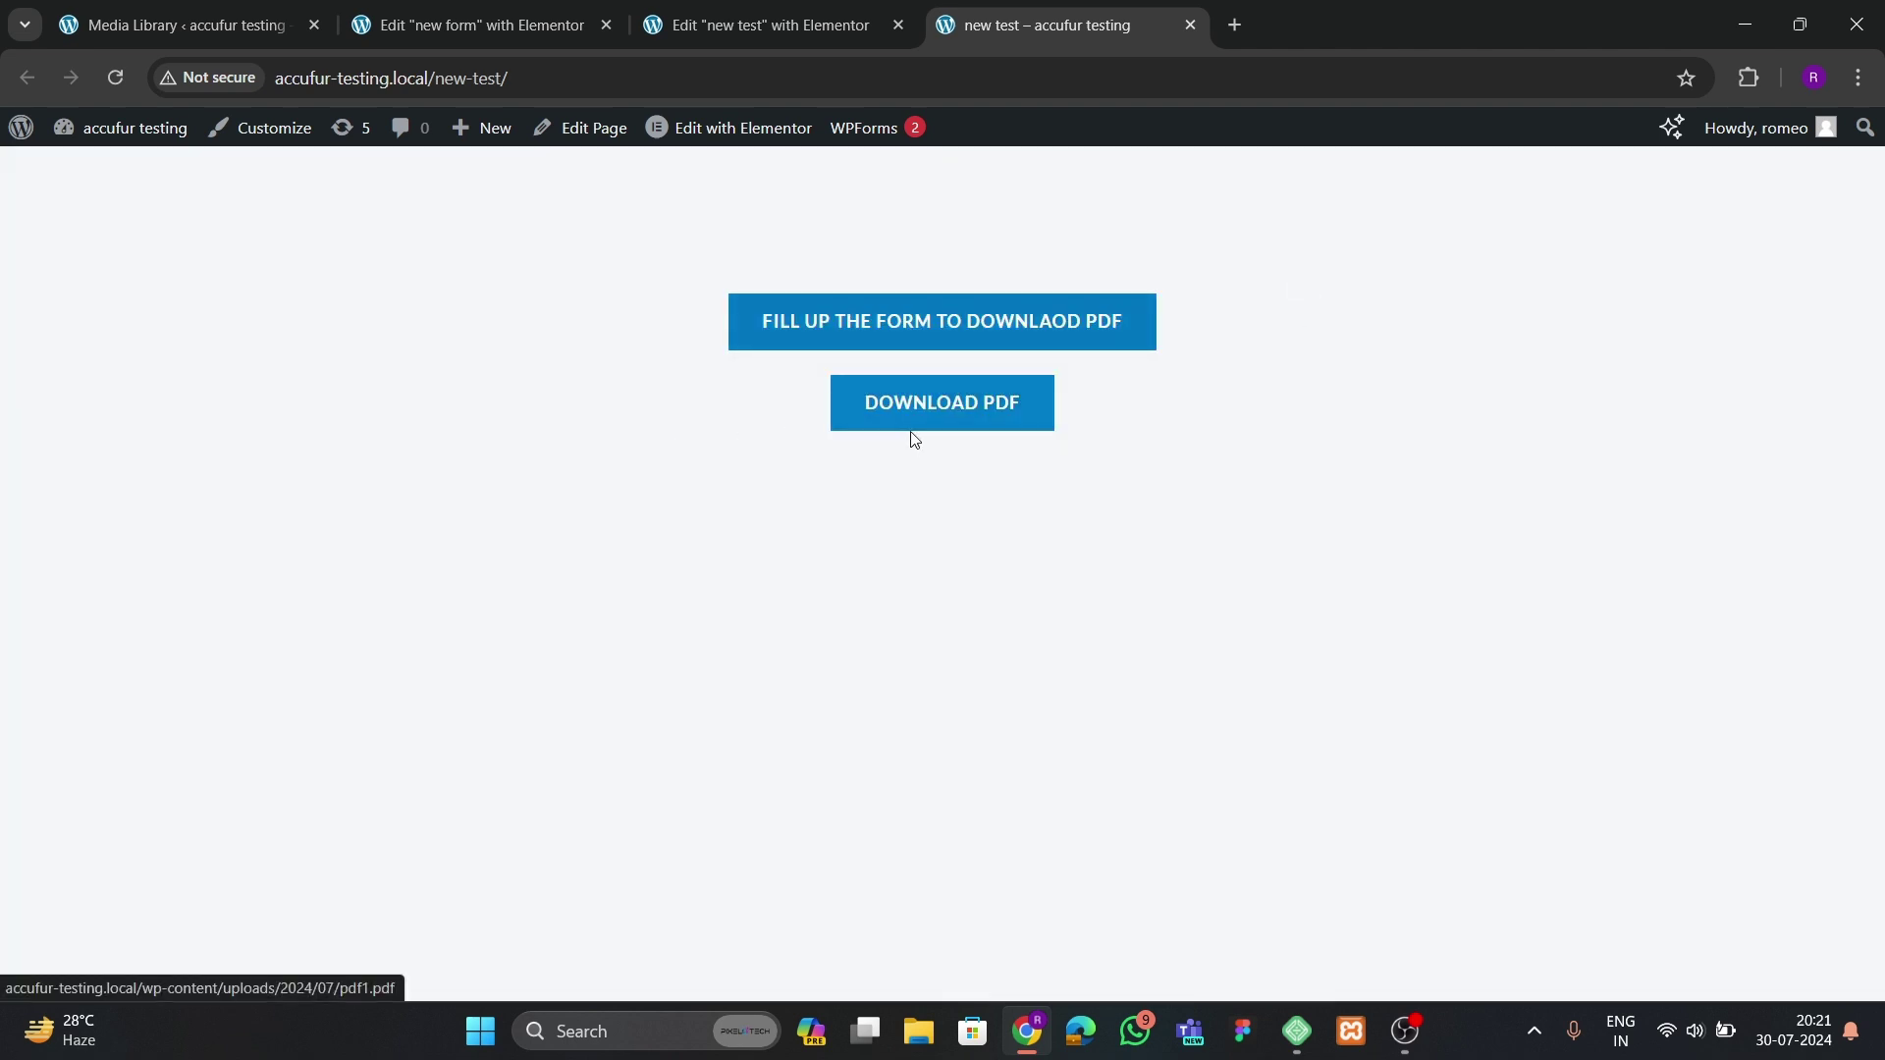
# - Test the DOWNLOAD PDF button, look through the opened PDF and return to the live page
pyautogui.click(933, 417)
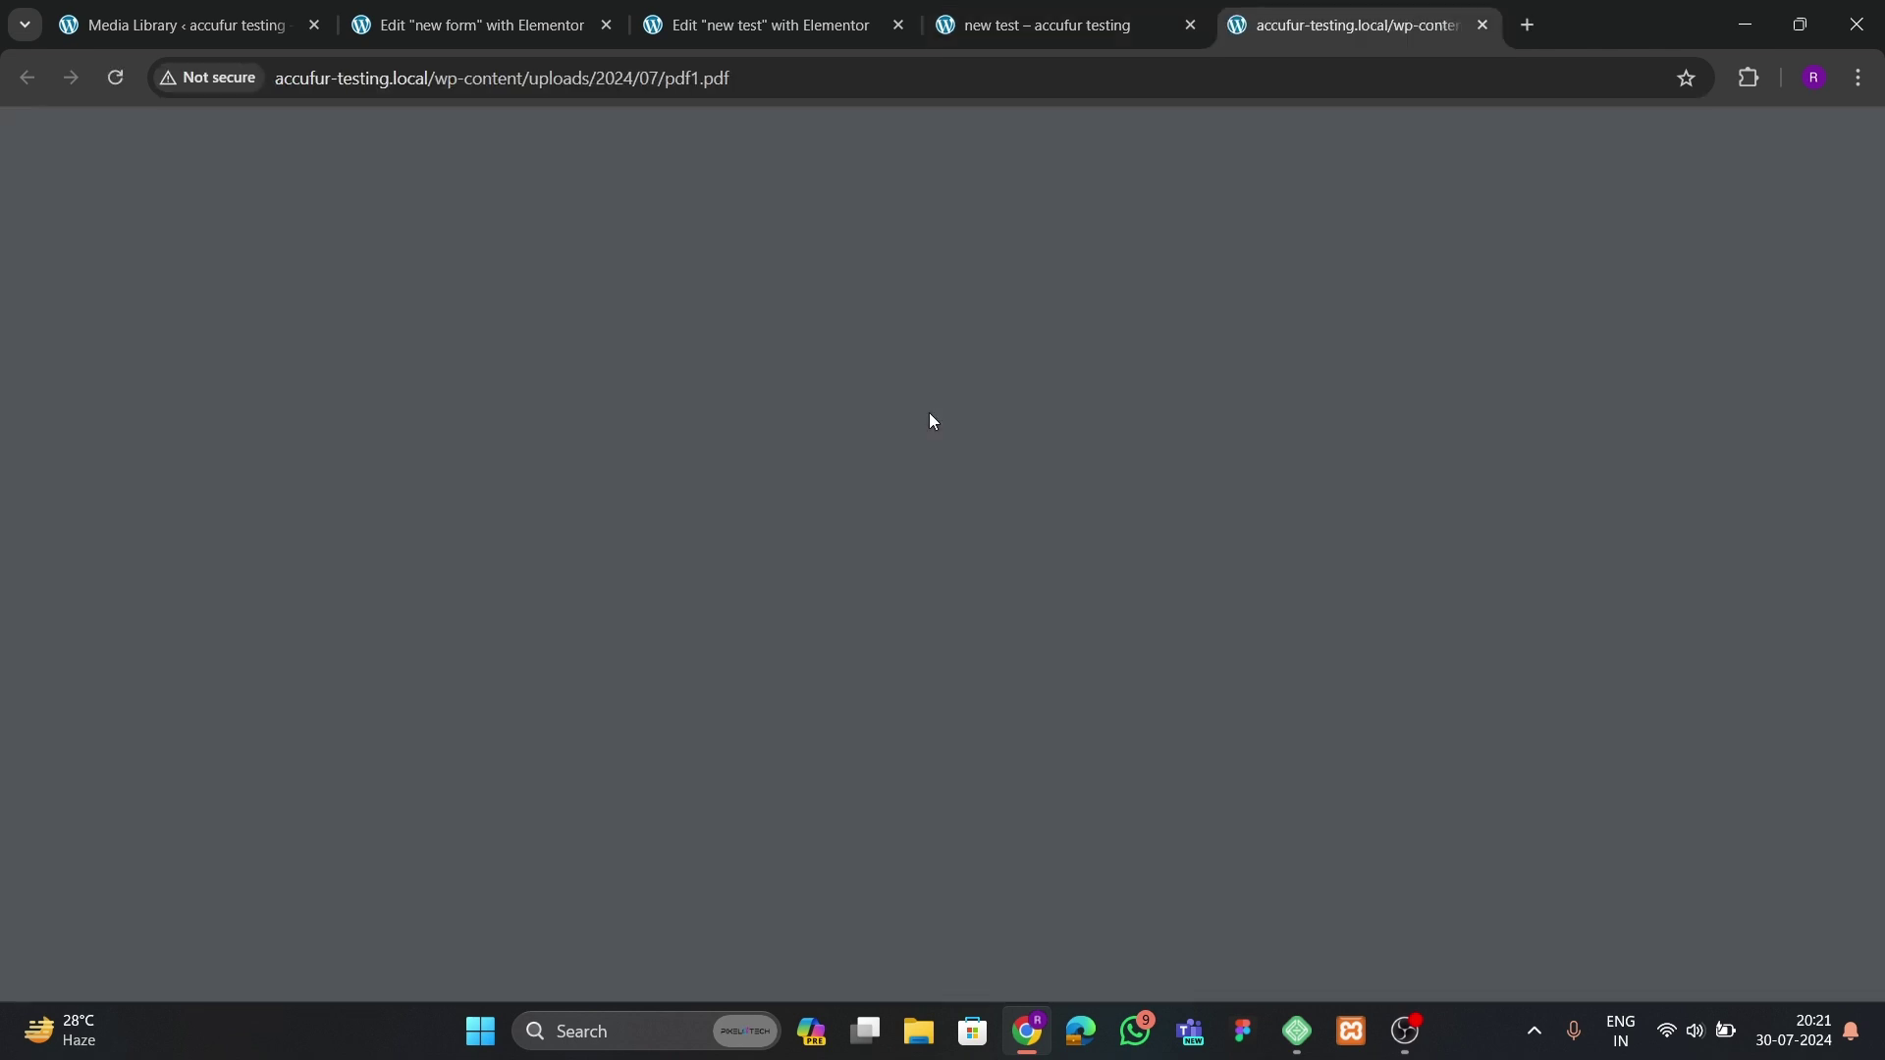
pyautogui.scroll(-5, 1134, 583)
pyautogui.scroll(5, 1134, 582)
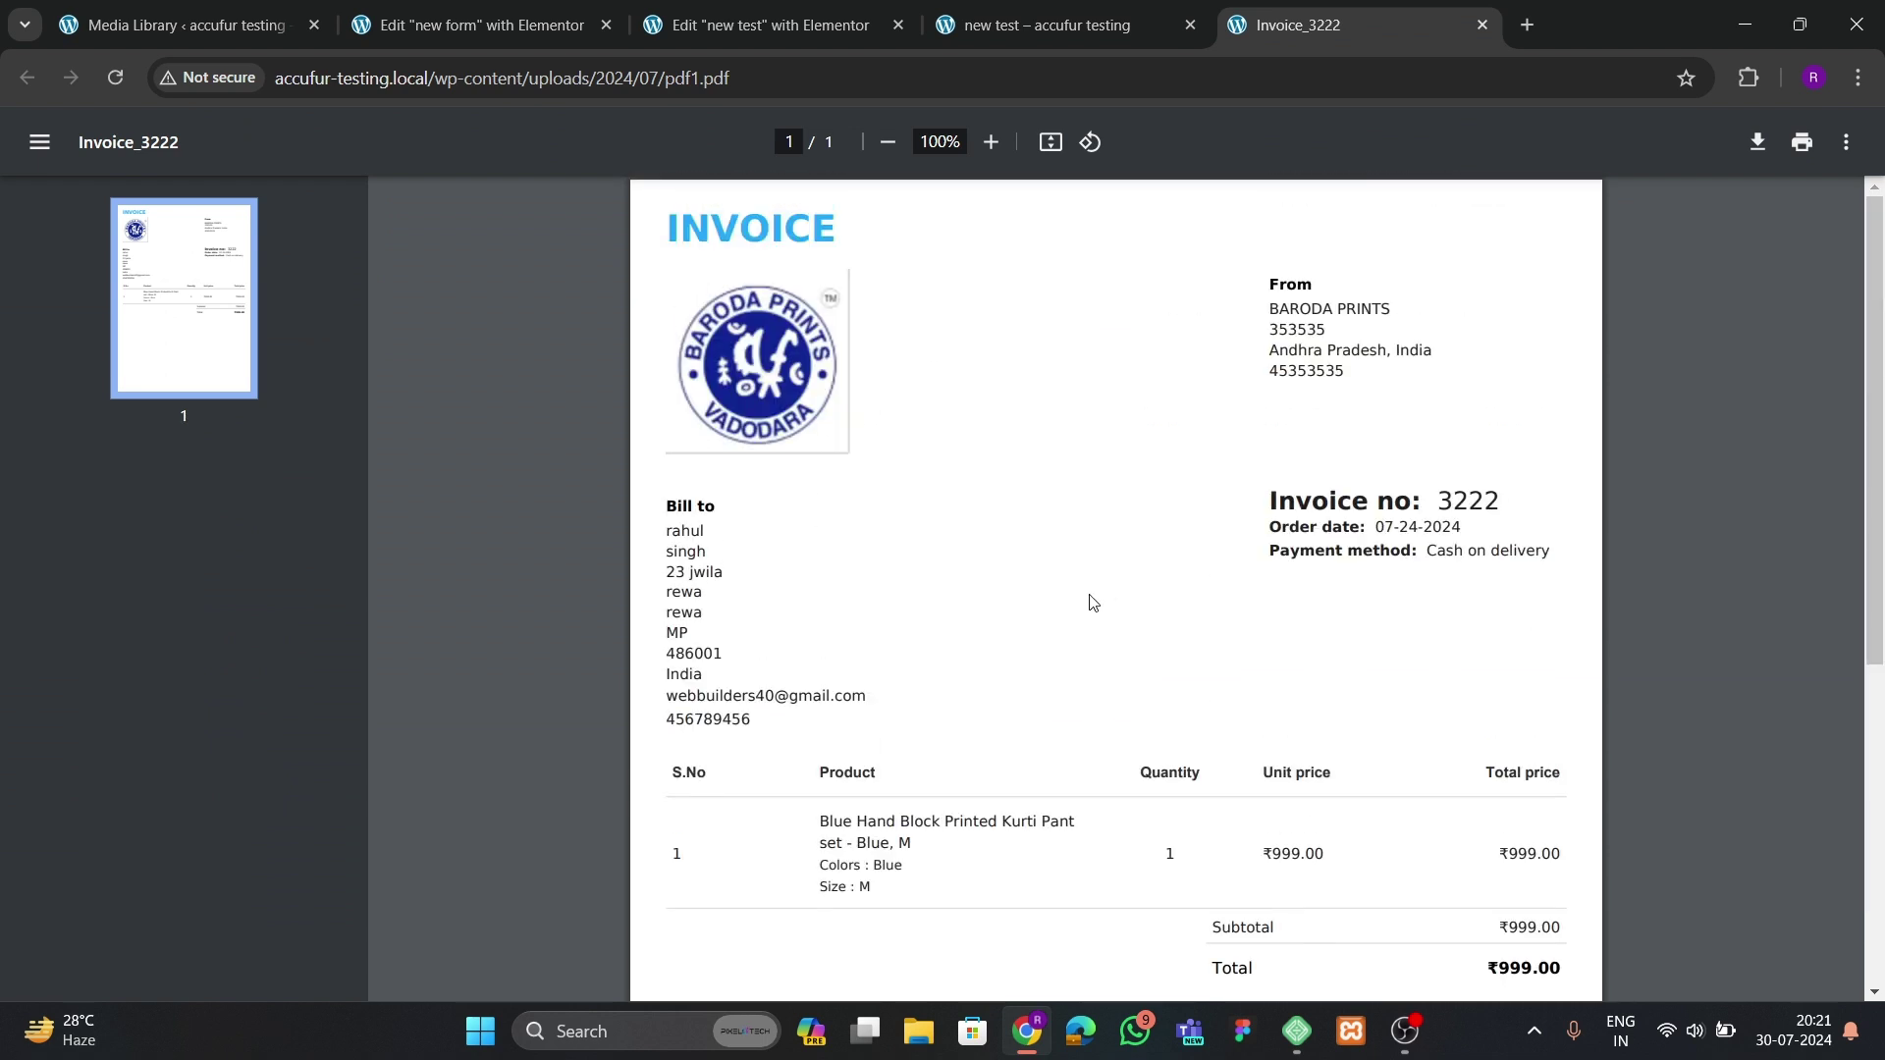
pyautogui.hotkey('ctrl', 'shift', 'Tab')
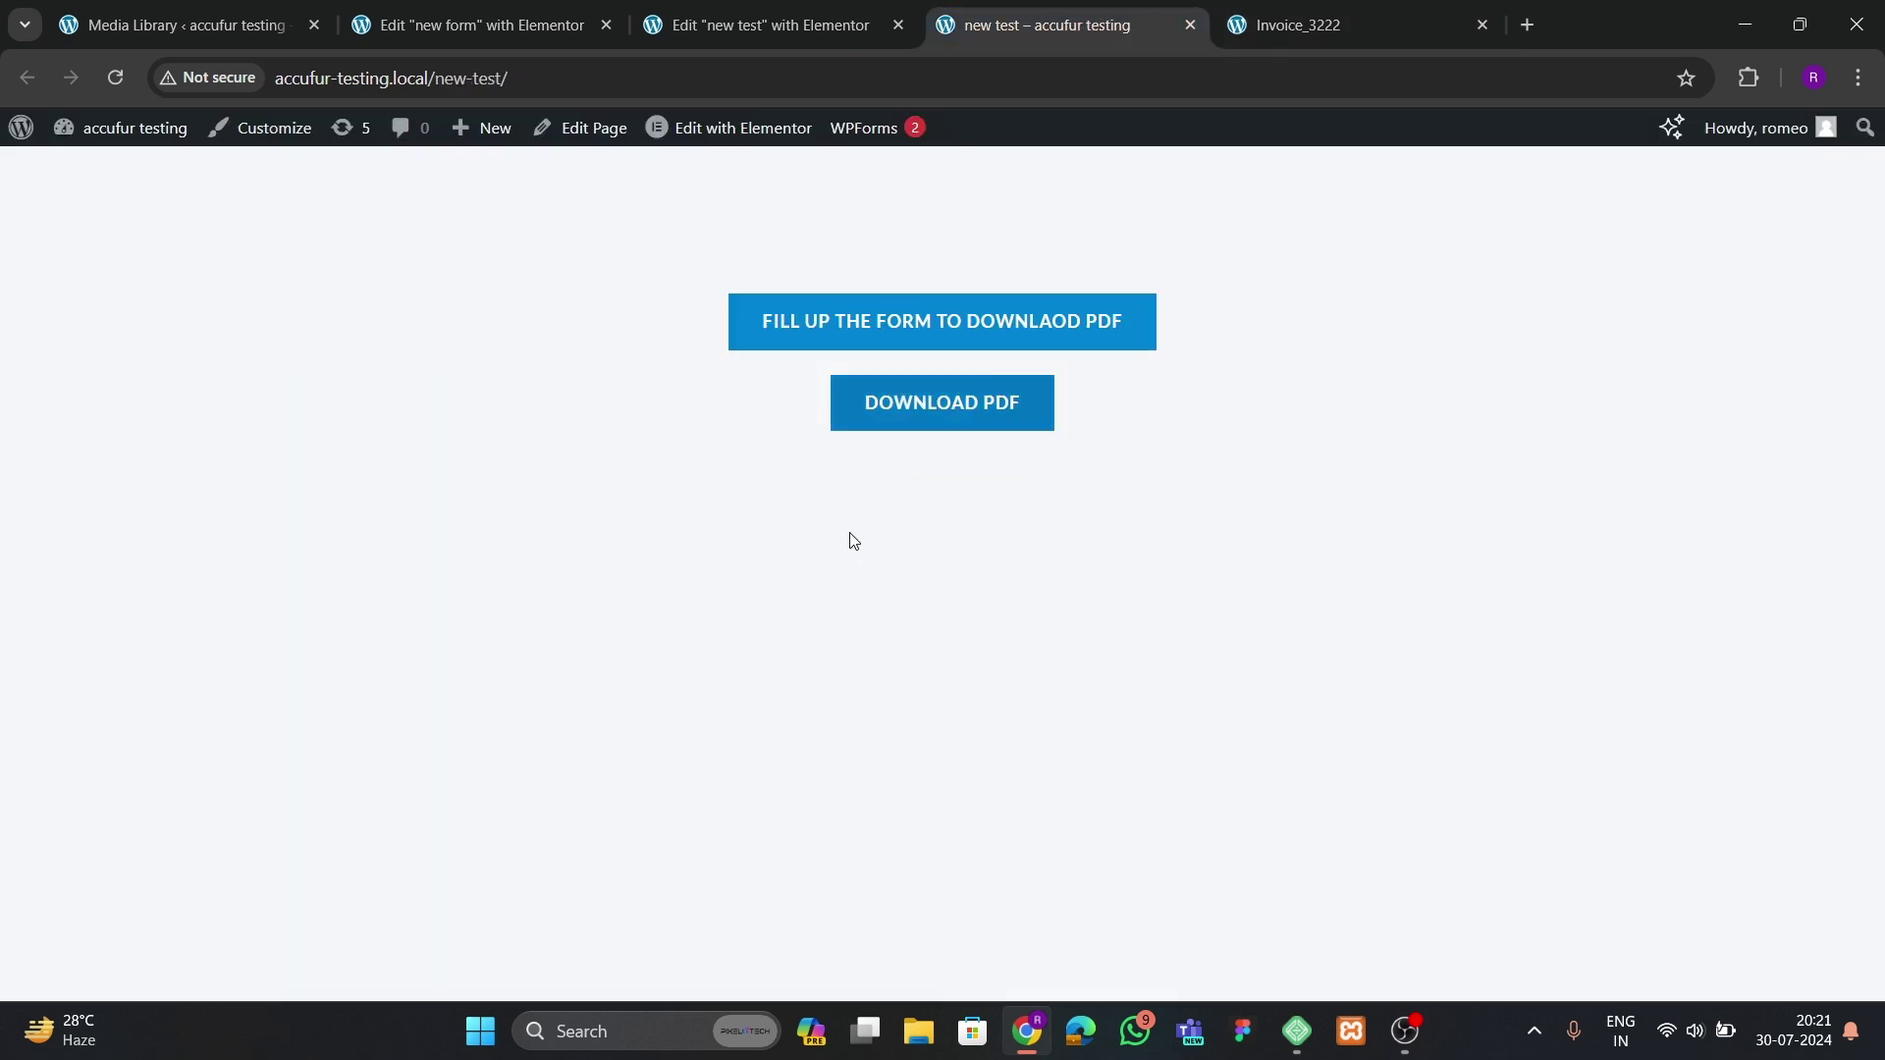